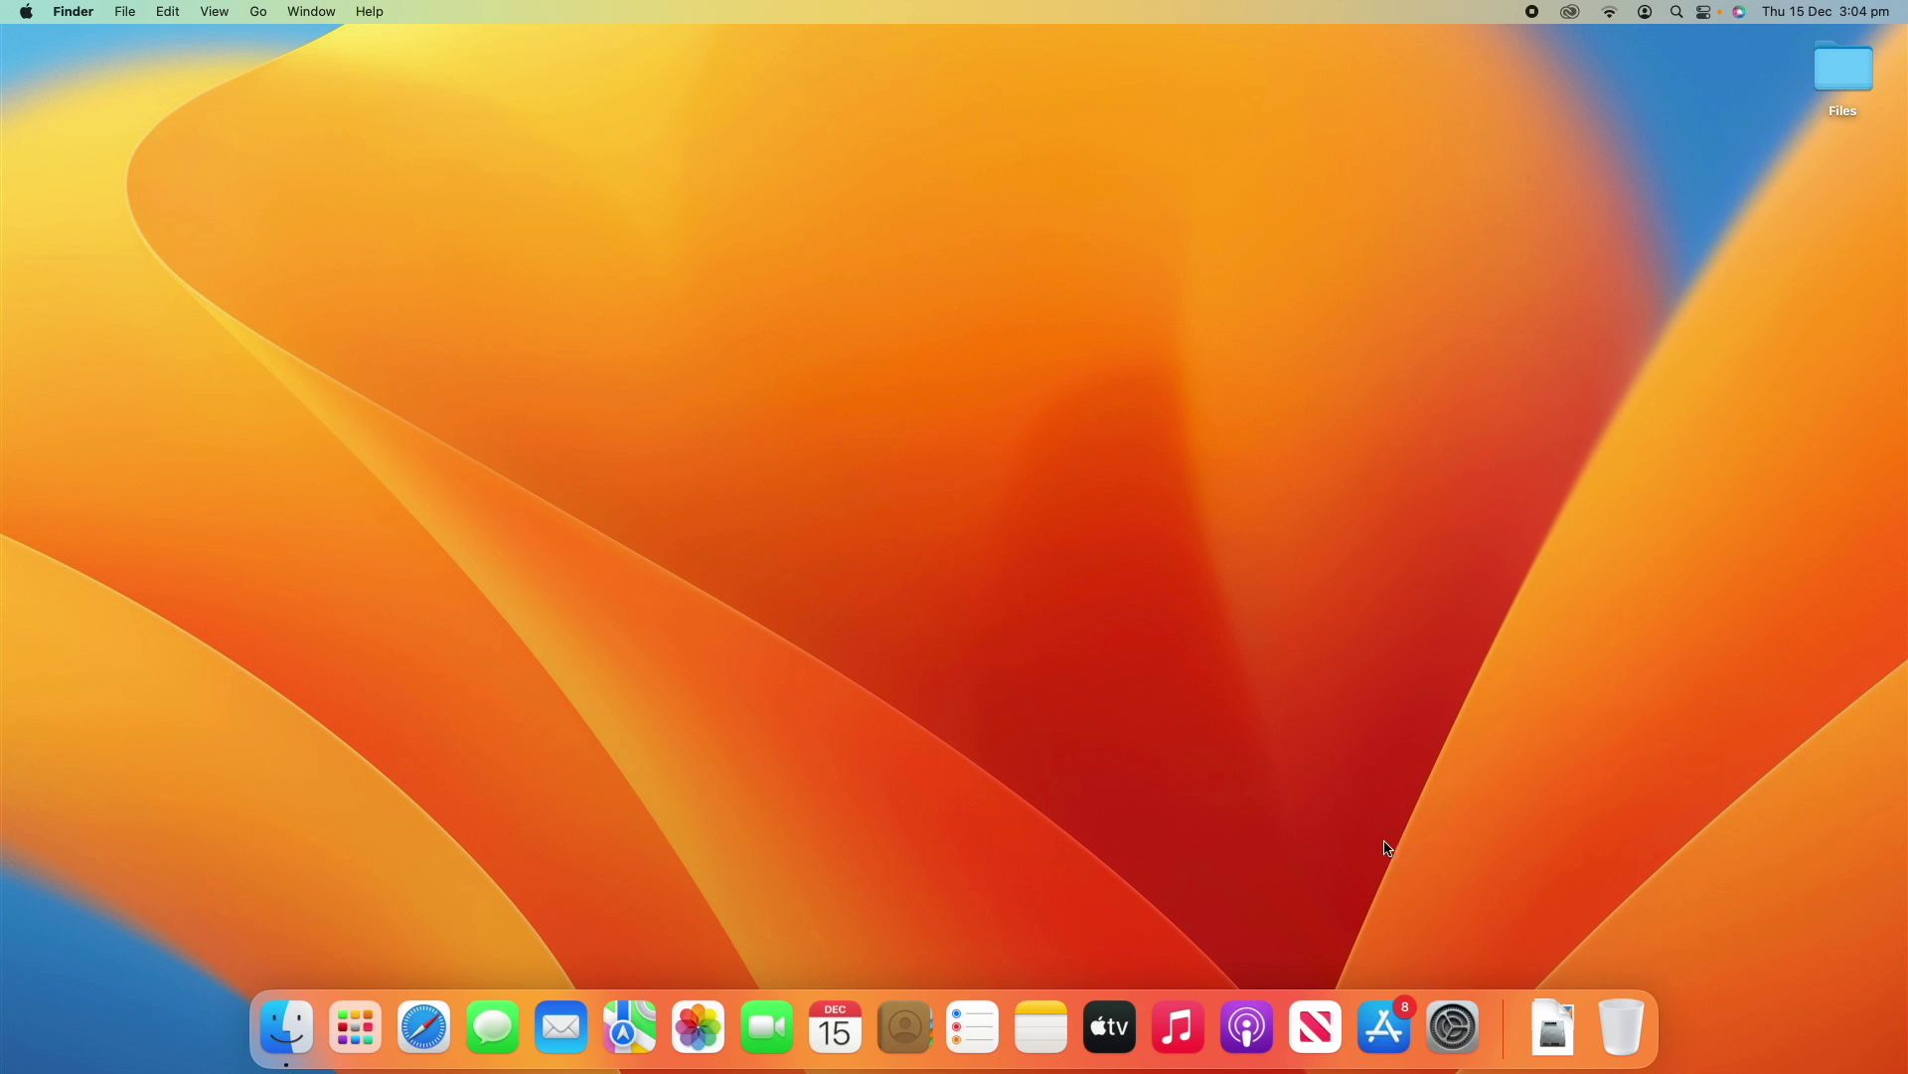
Step: Open the Screen Time settings in System Settings and turn Screen Time on
left_click(1454, 1034)
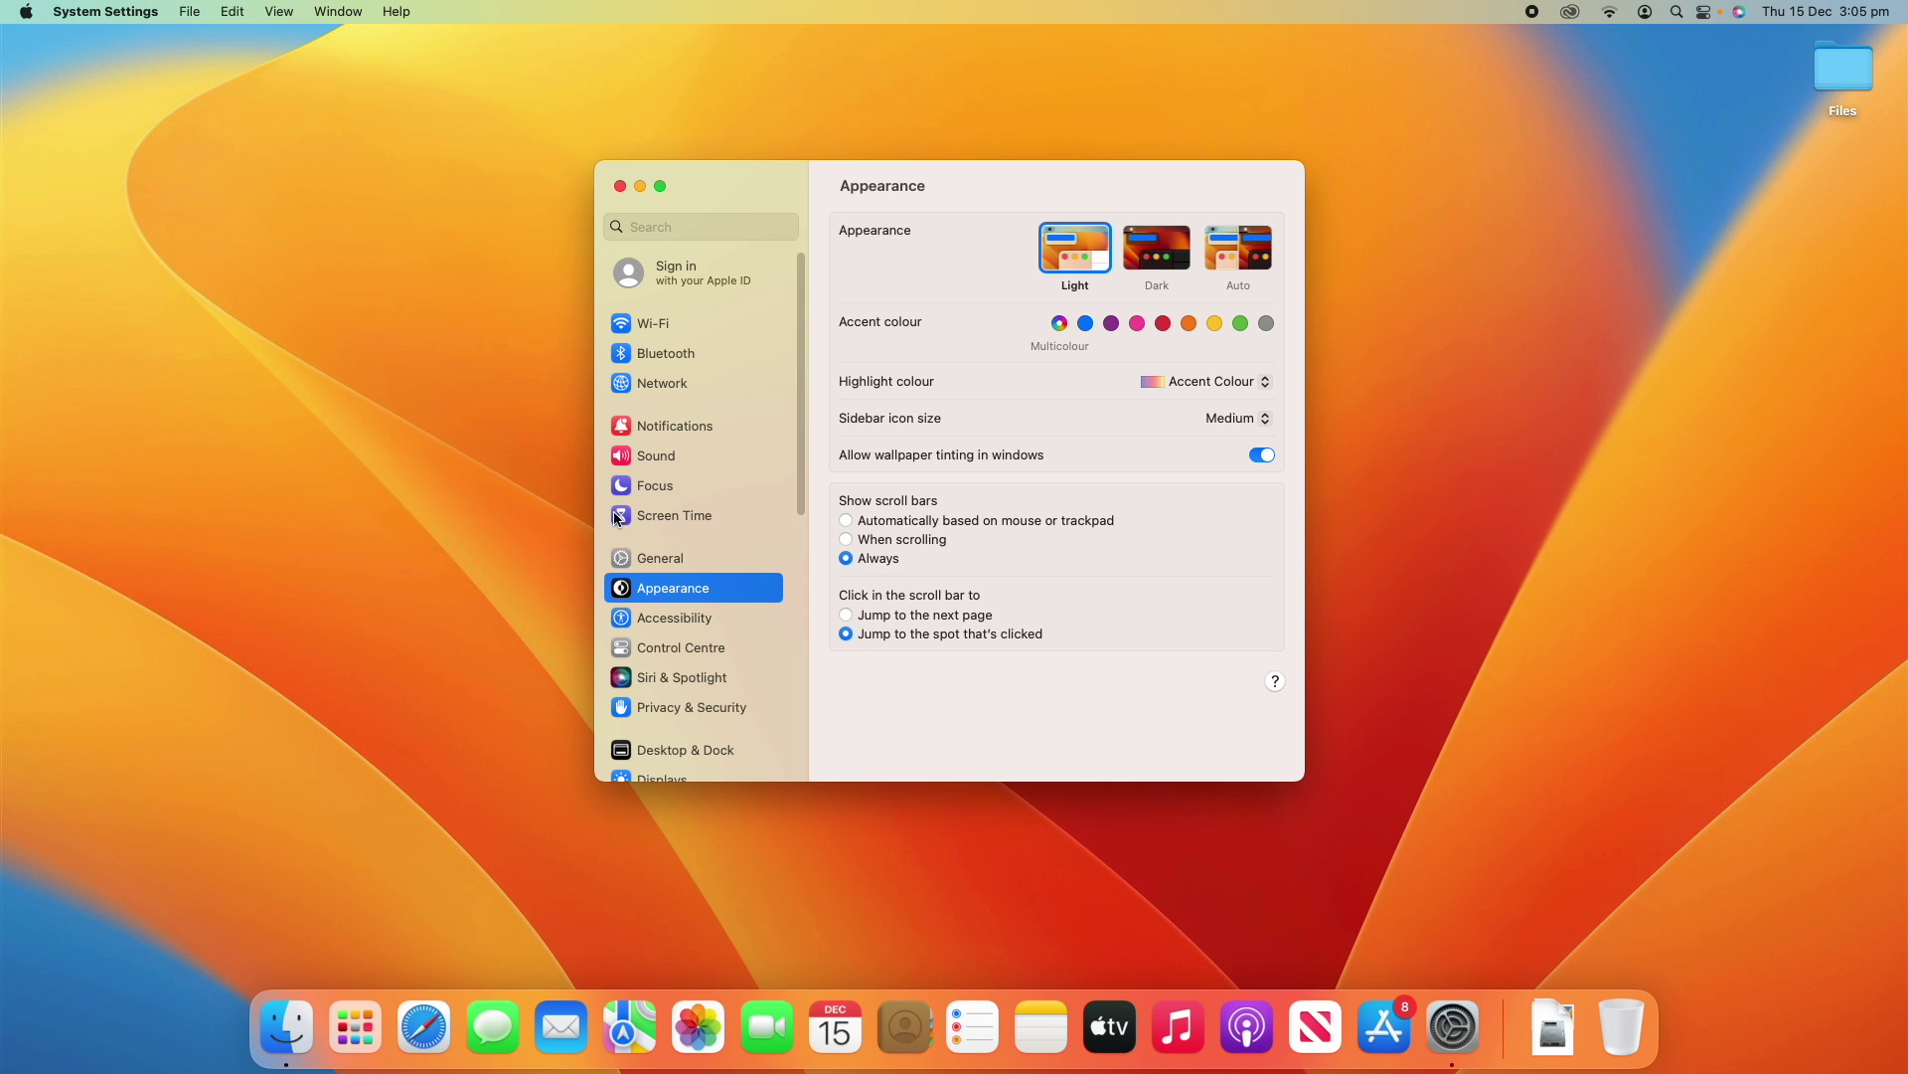
left_click(726, 512)
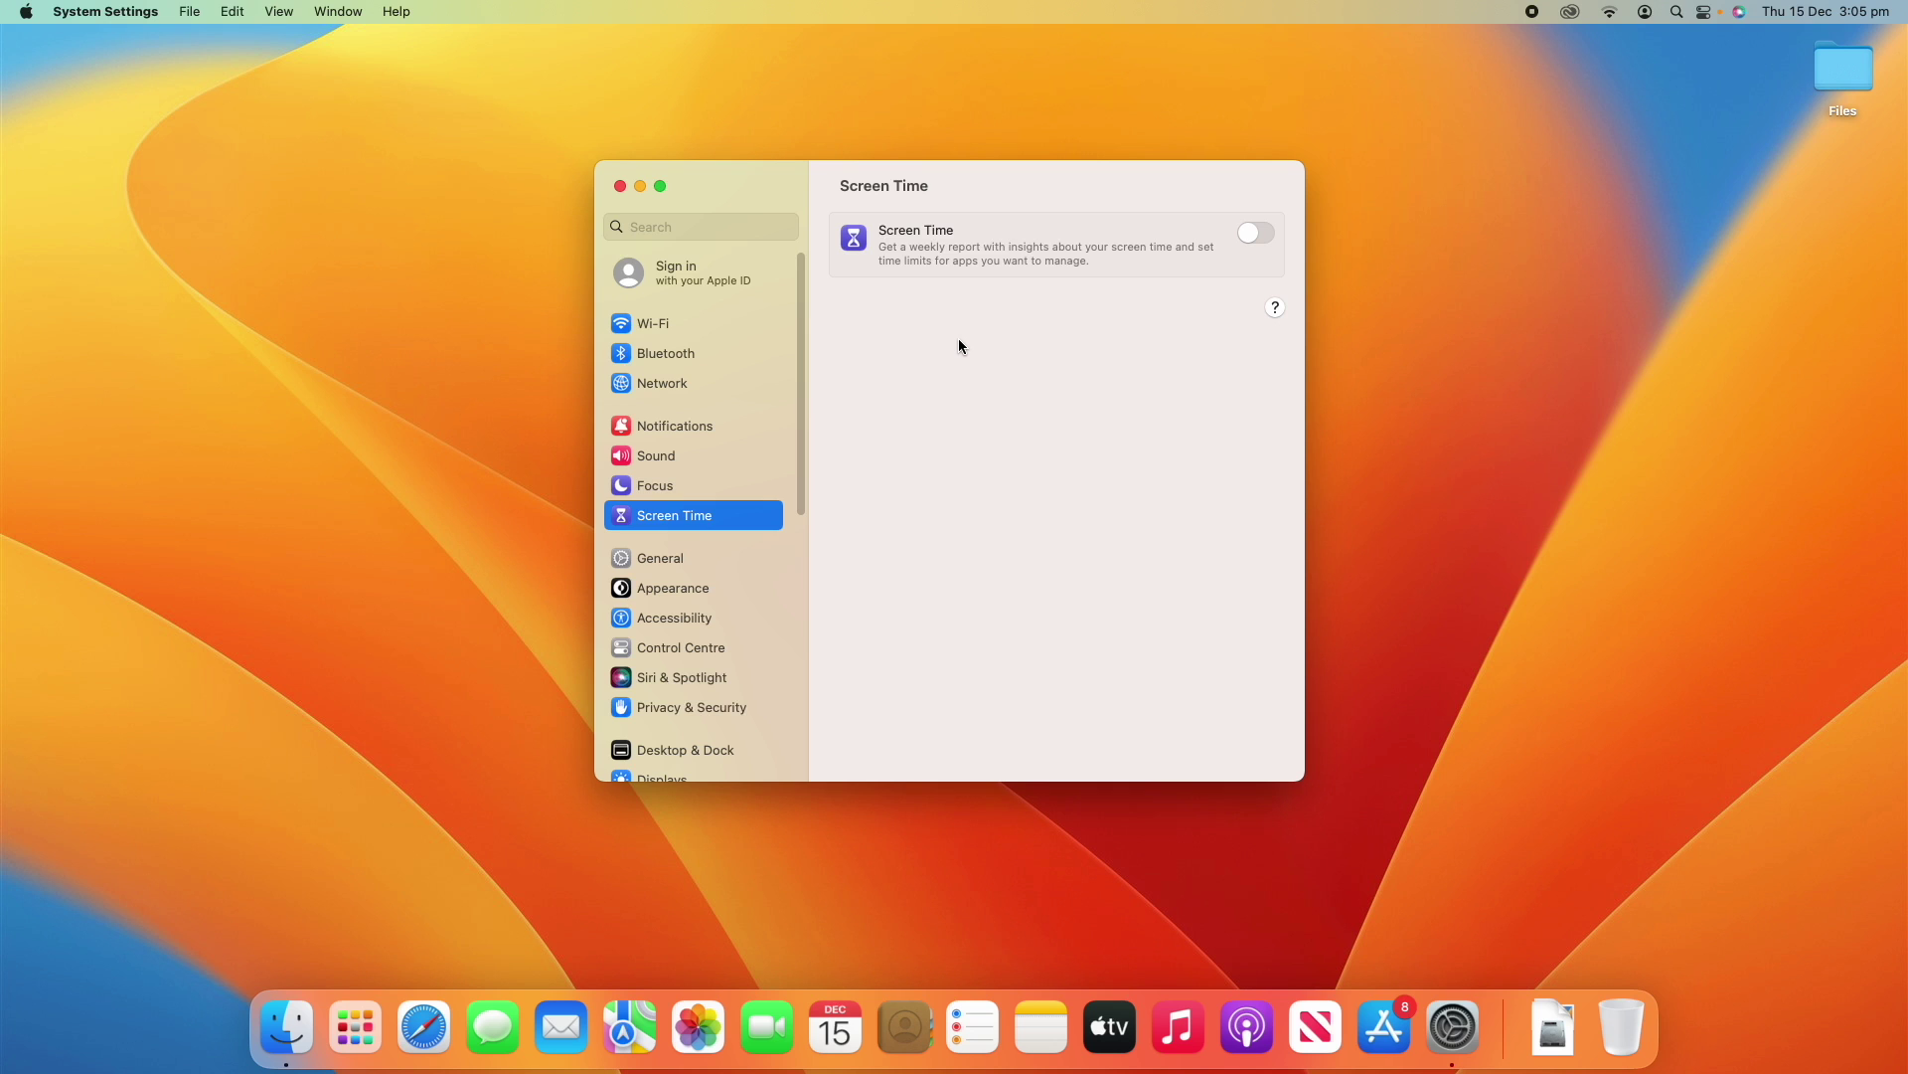
left_click(1250, 235)
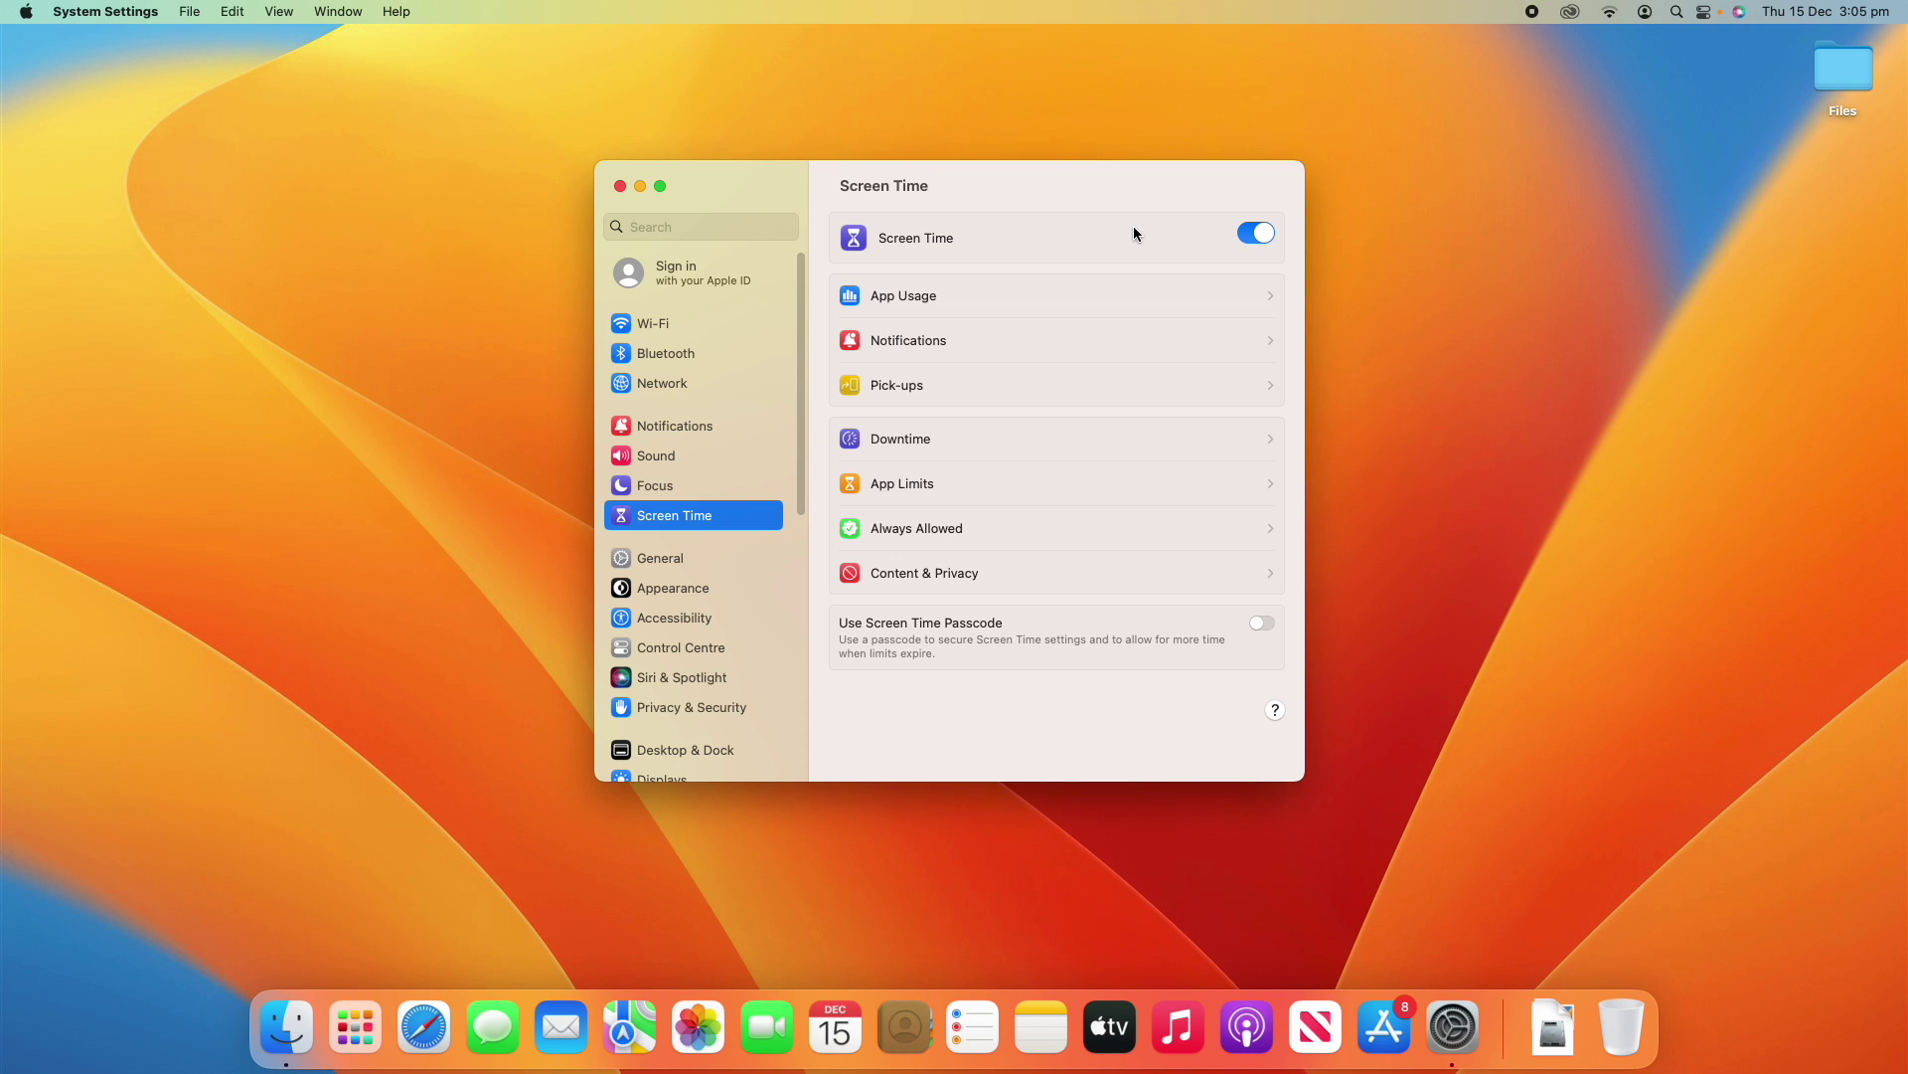
Step: Open the App Usage report and compare the usage of System Settings with that of All Apps
left_click(1047, 291)
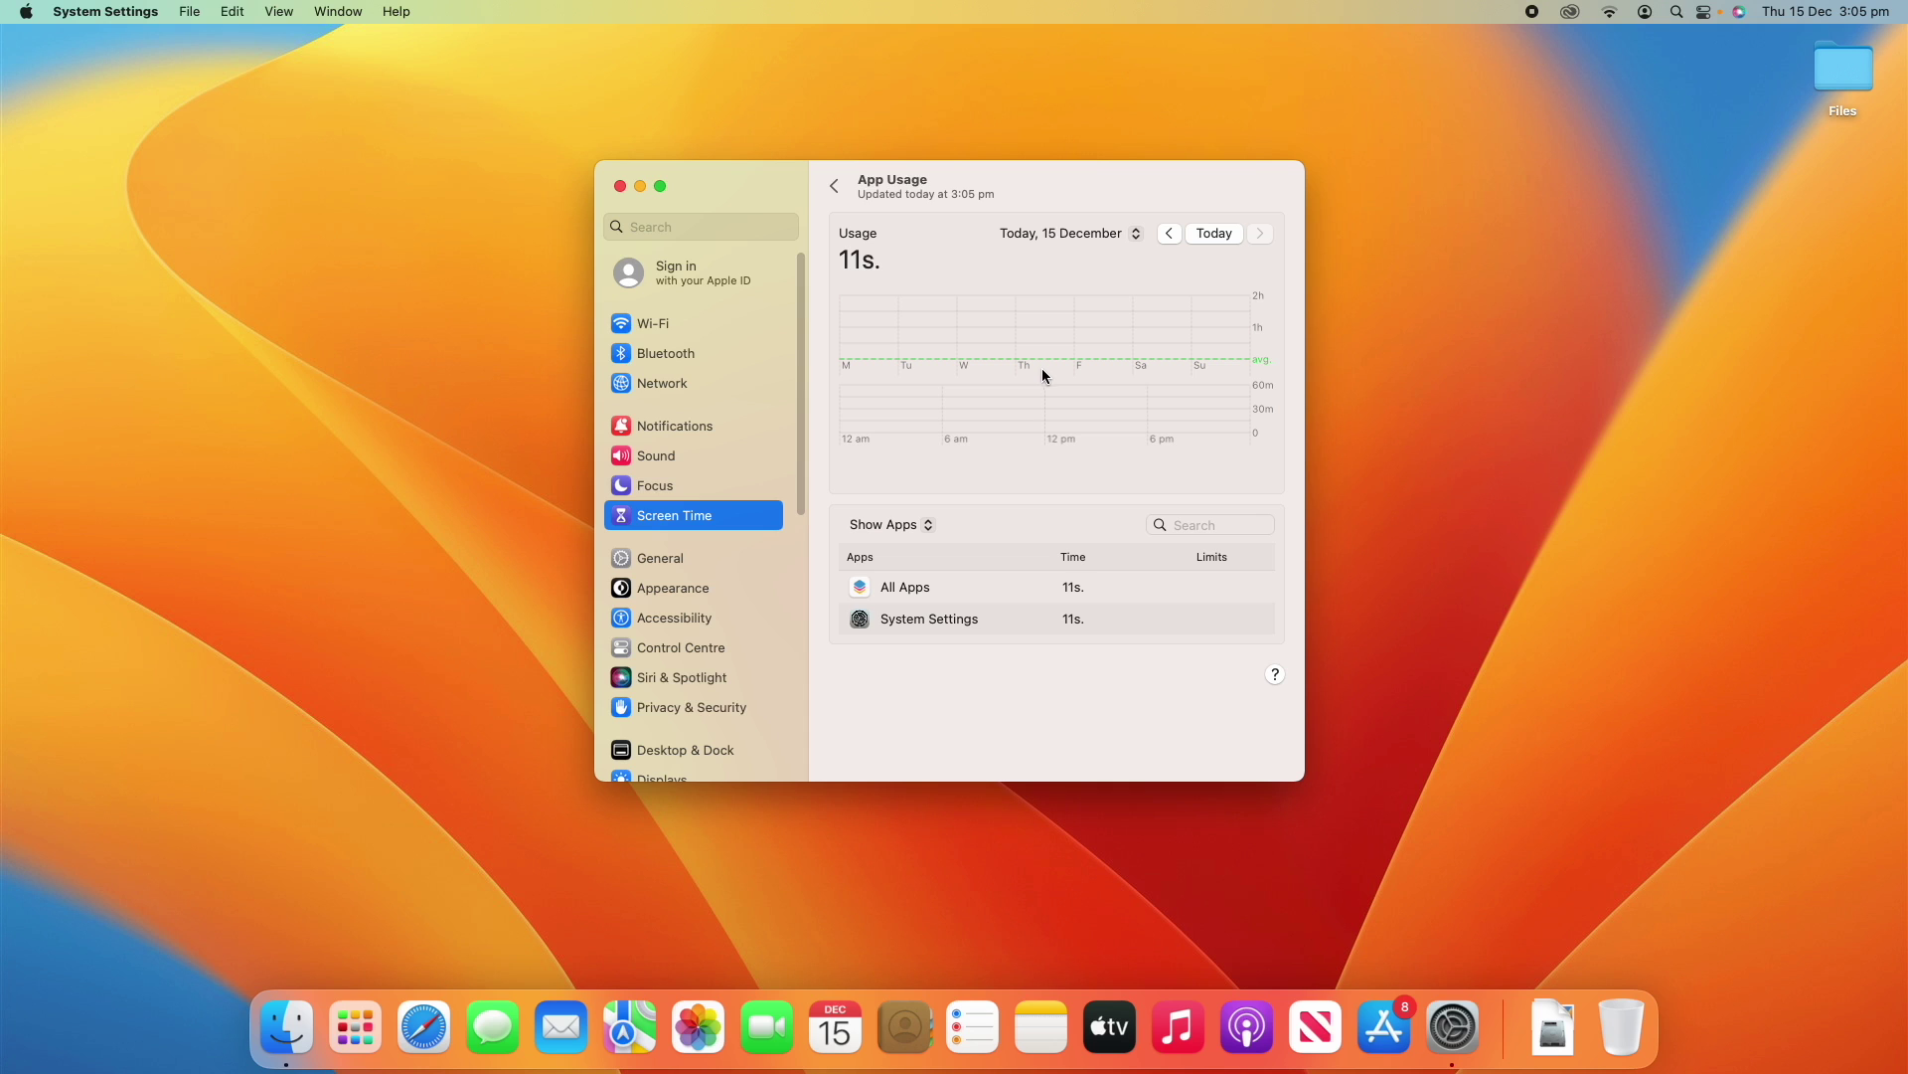
left_click(924, 621)
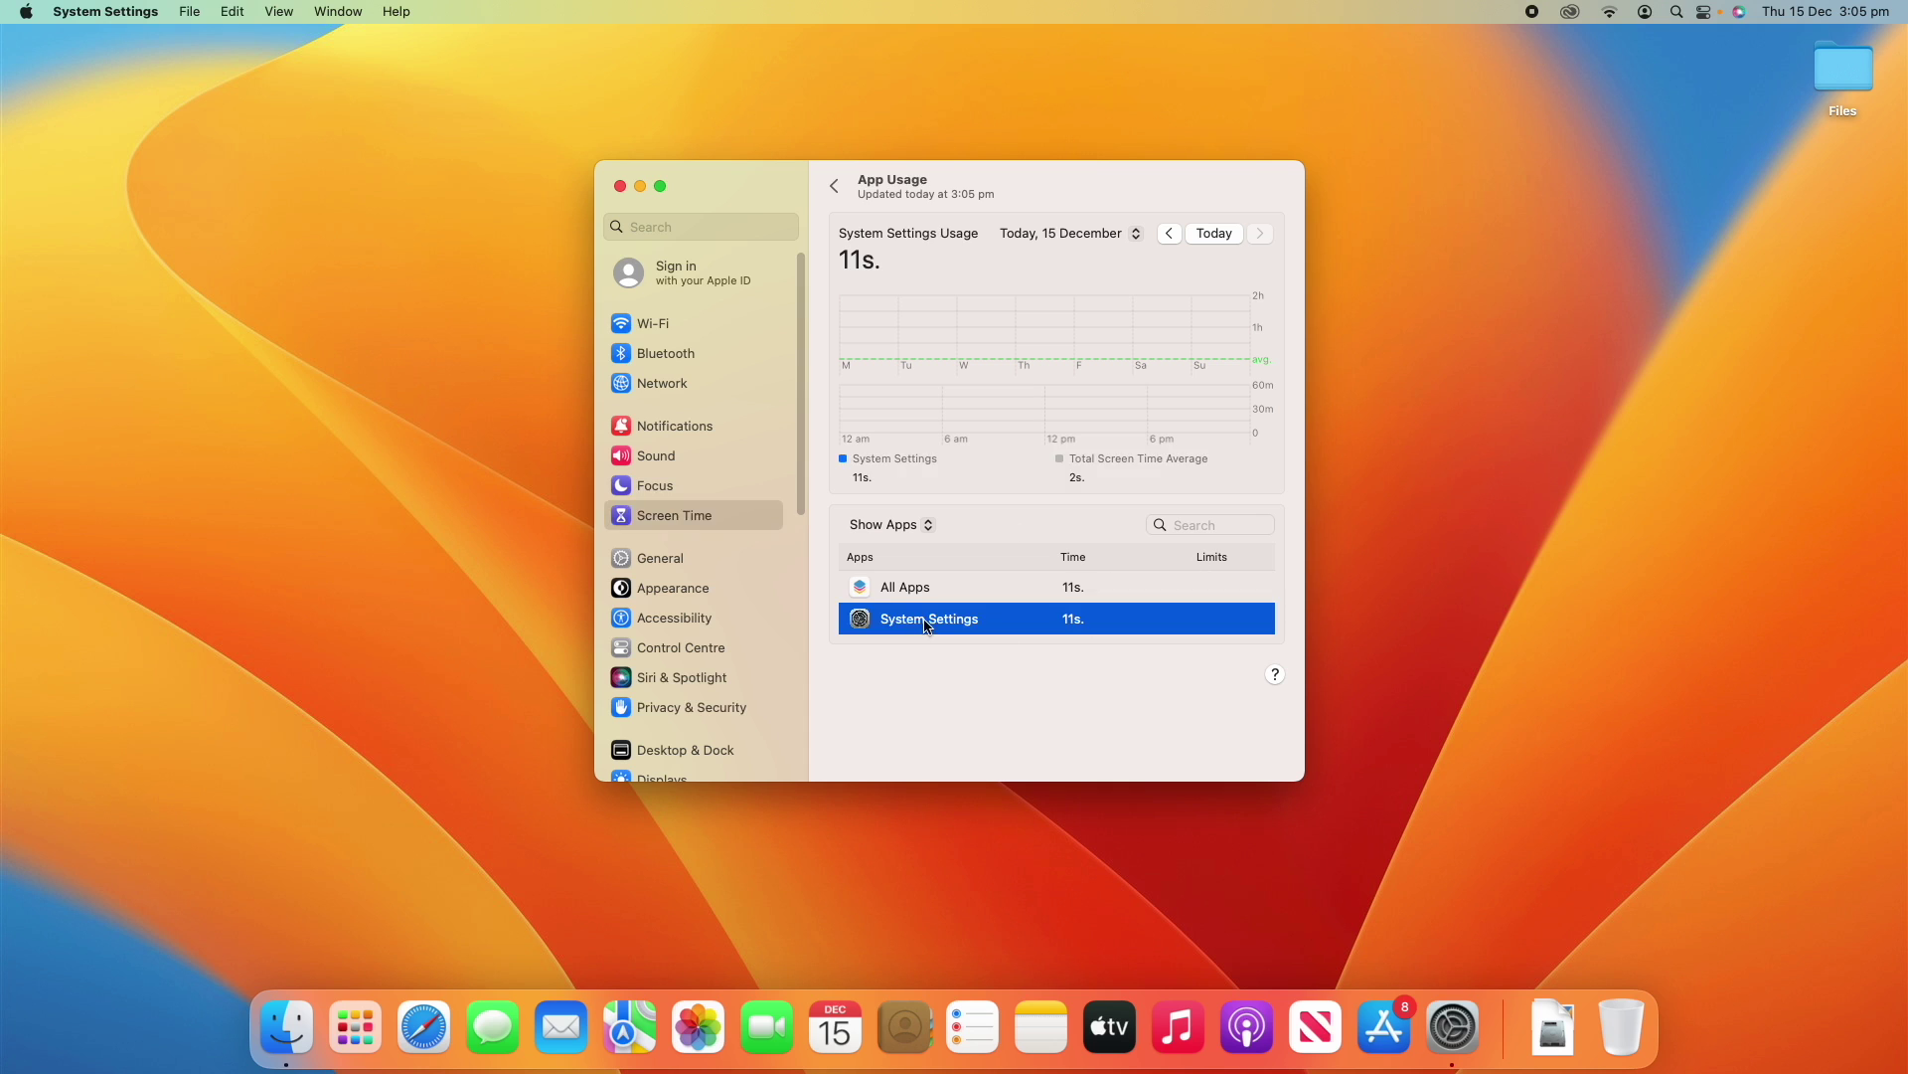
left_click(946, 594)
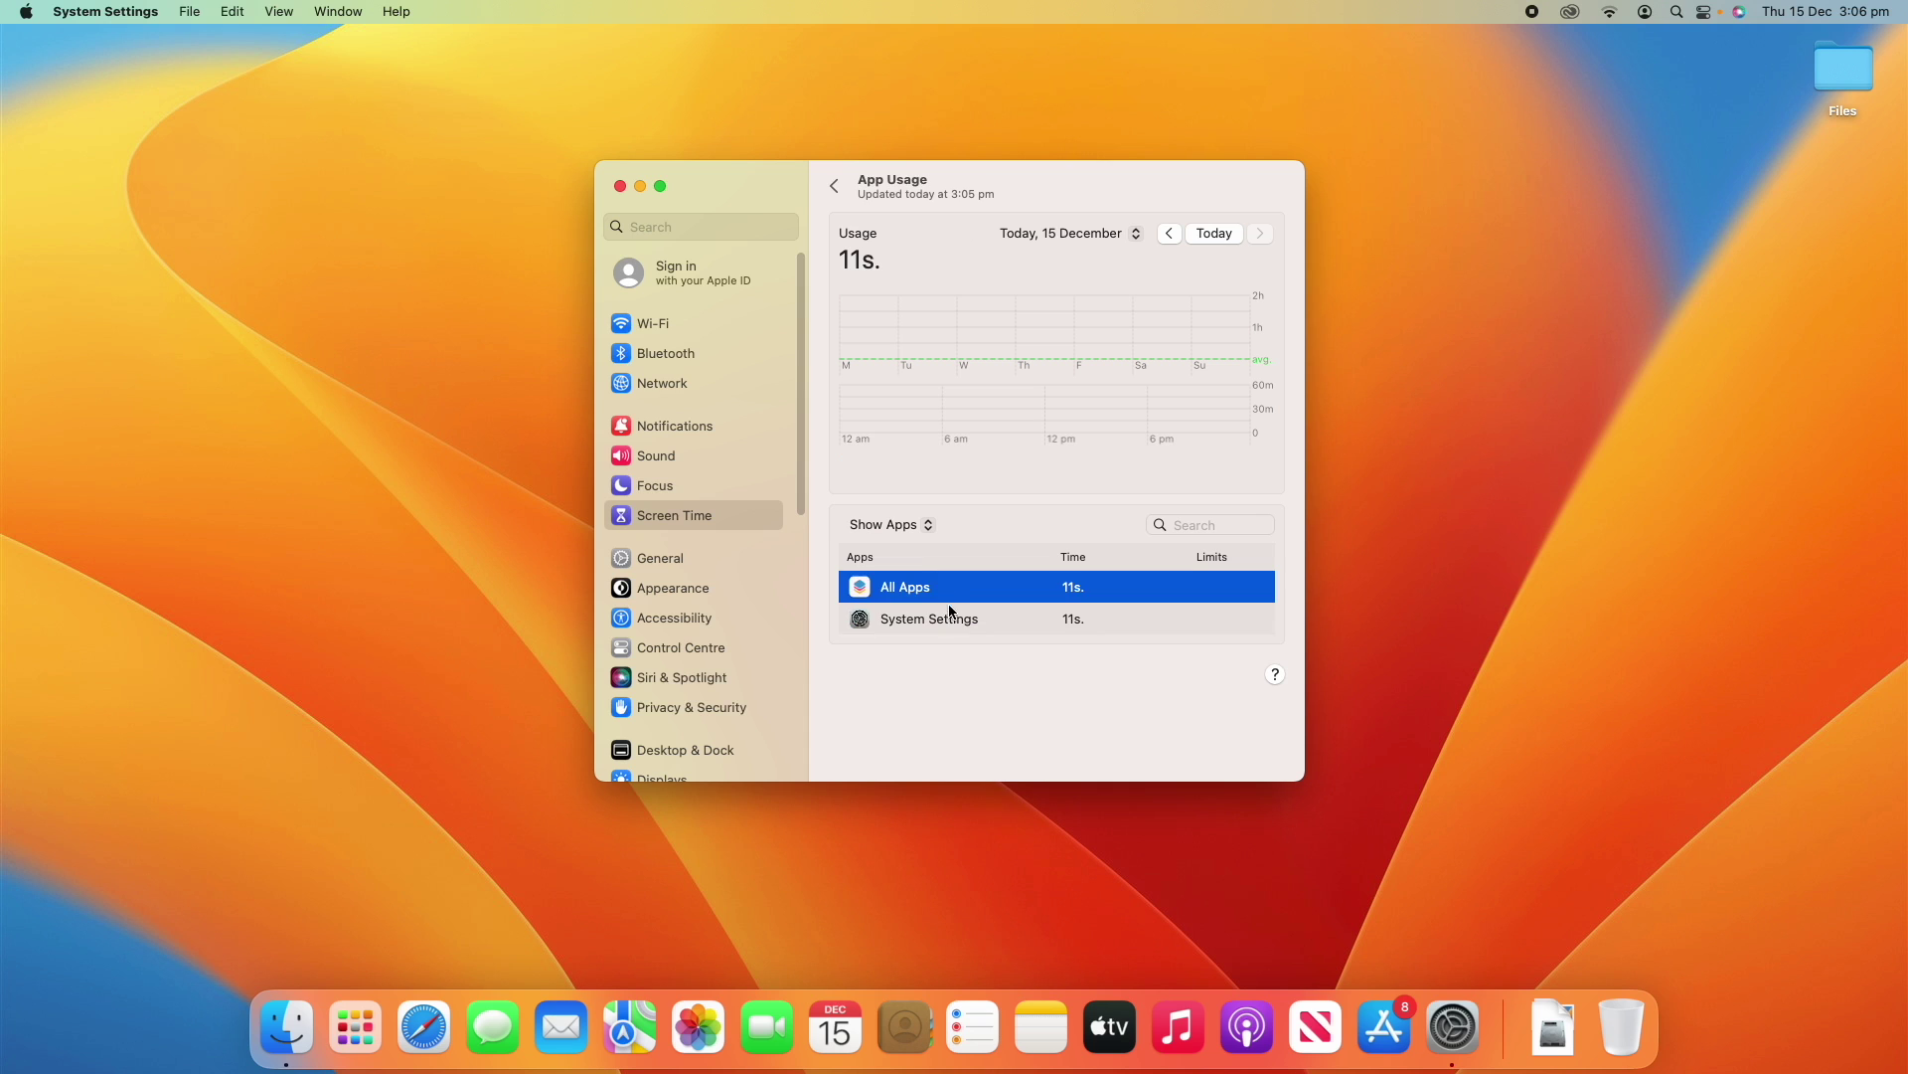
left_click(953, 619)
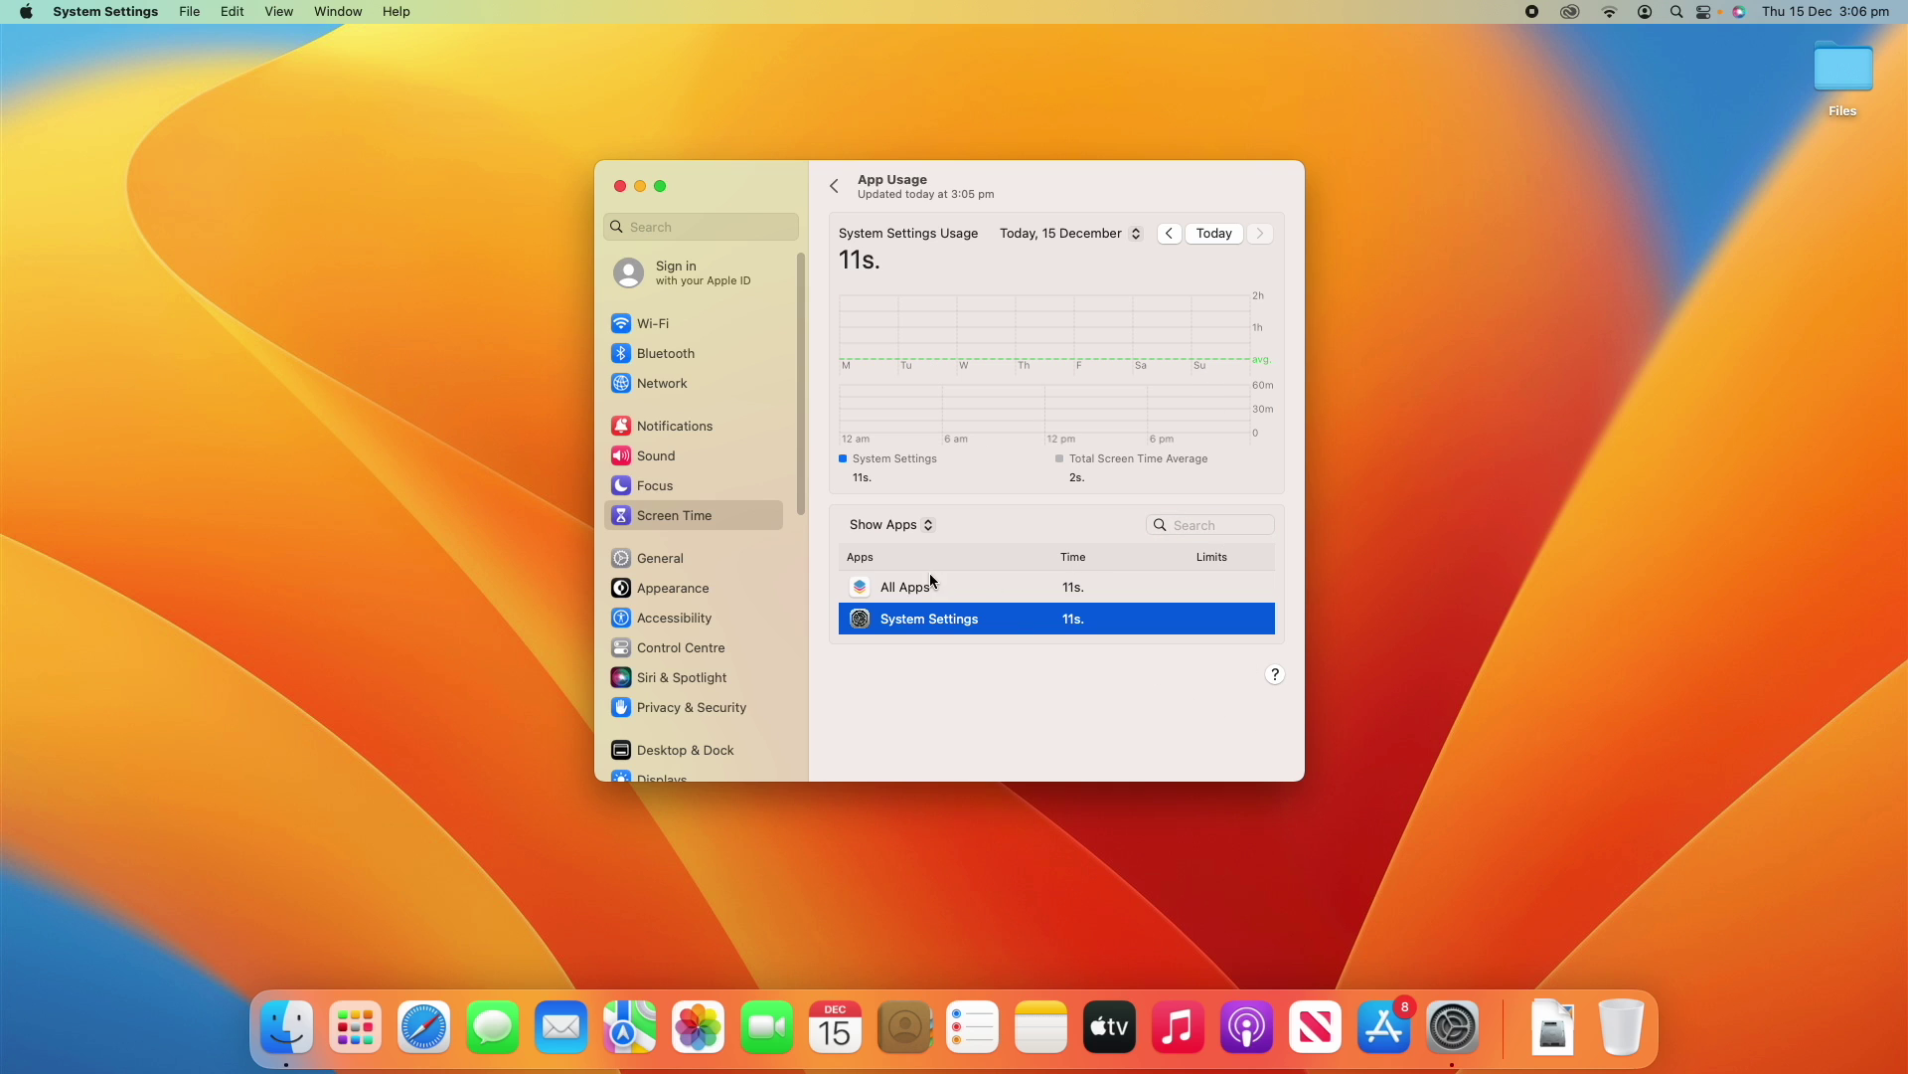
Step: Search the app usage list for "system settings", select the matching app and clear the search
left_click(1230, 524)
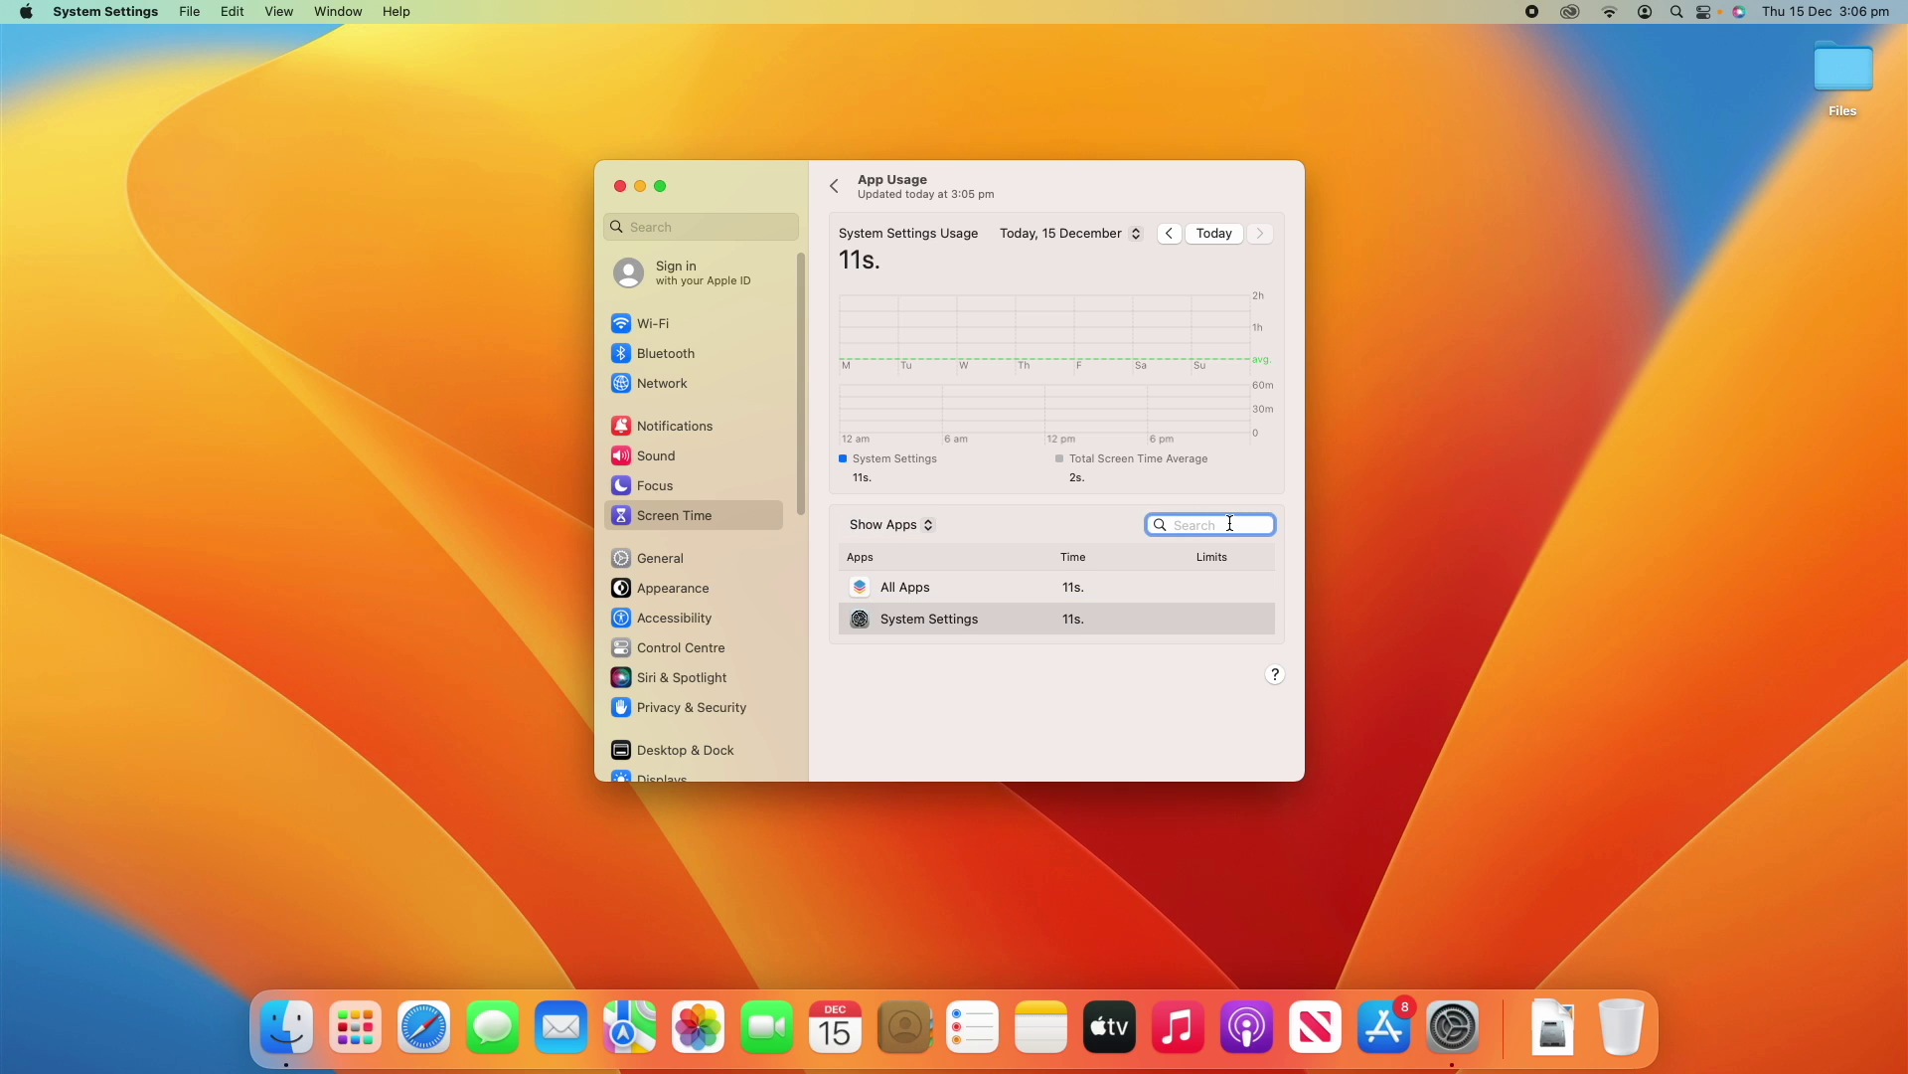
type("syst")
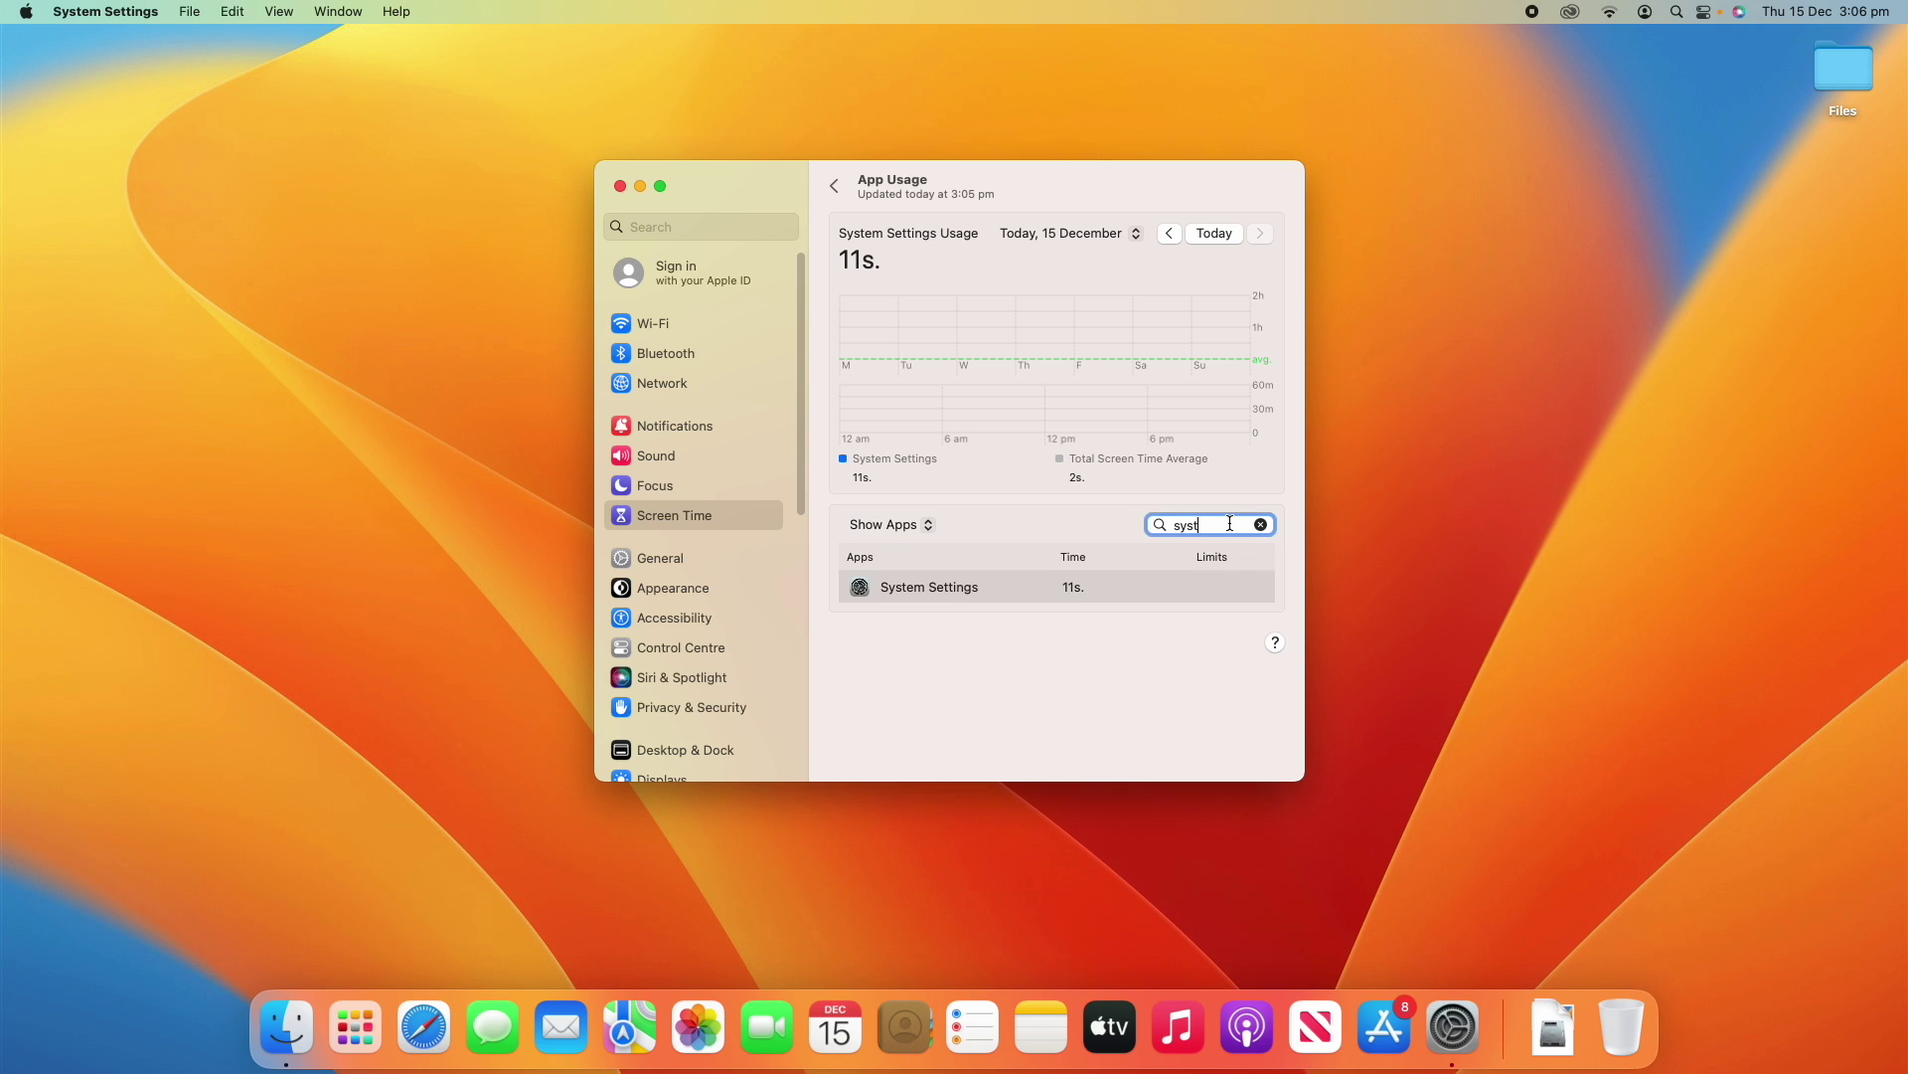
type("em settings")
left_click(925, 598)
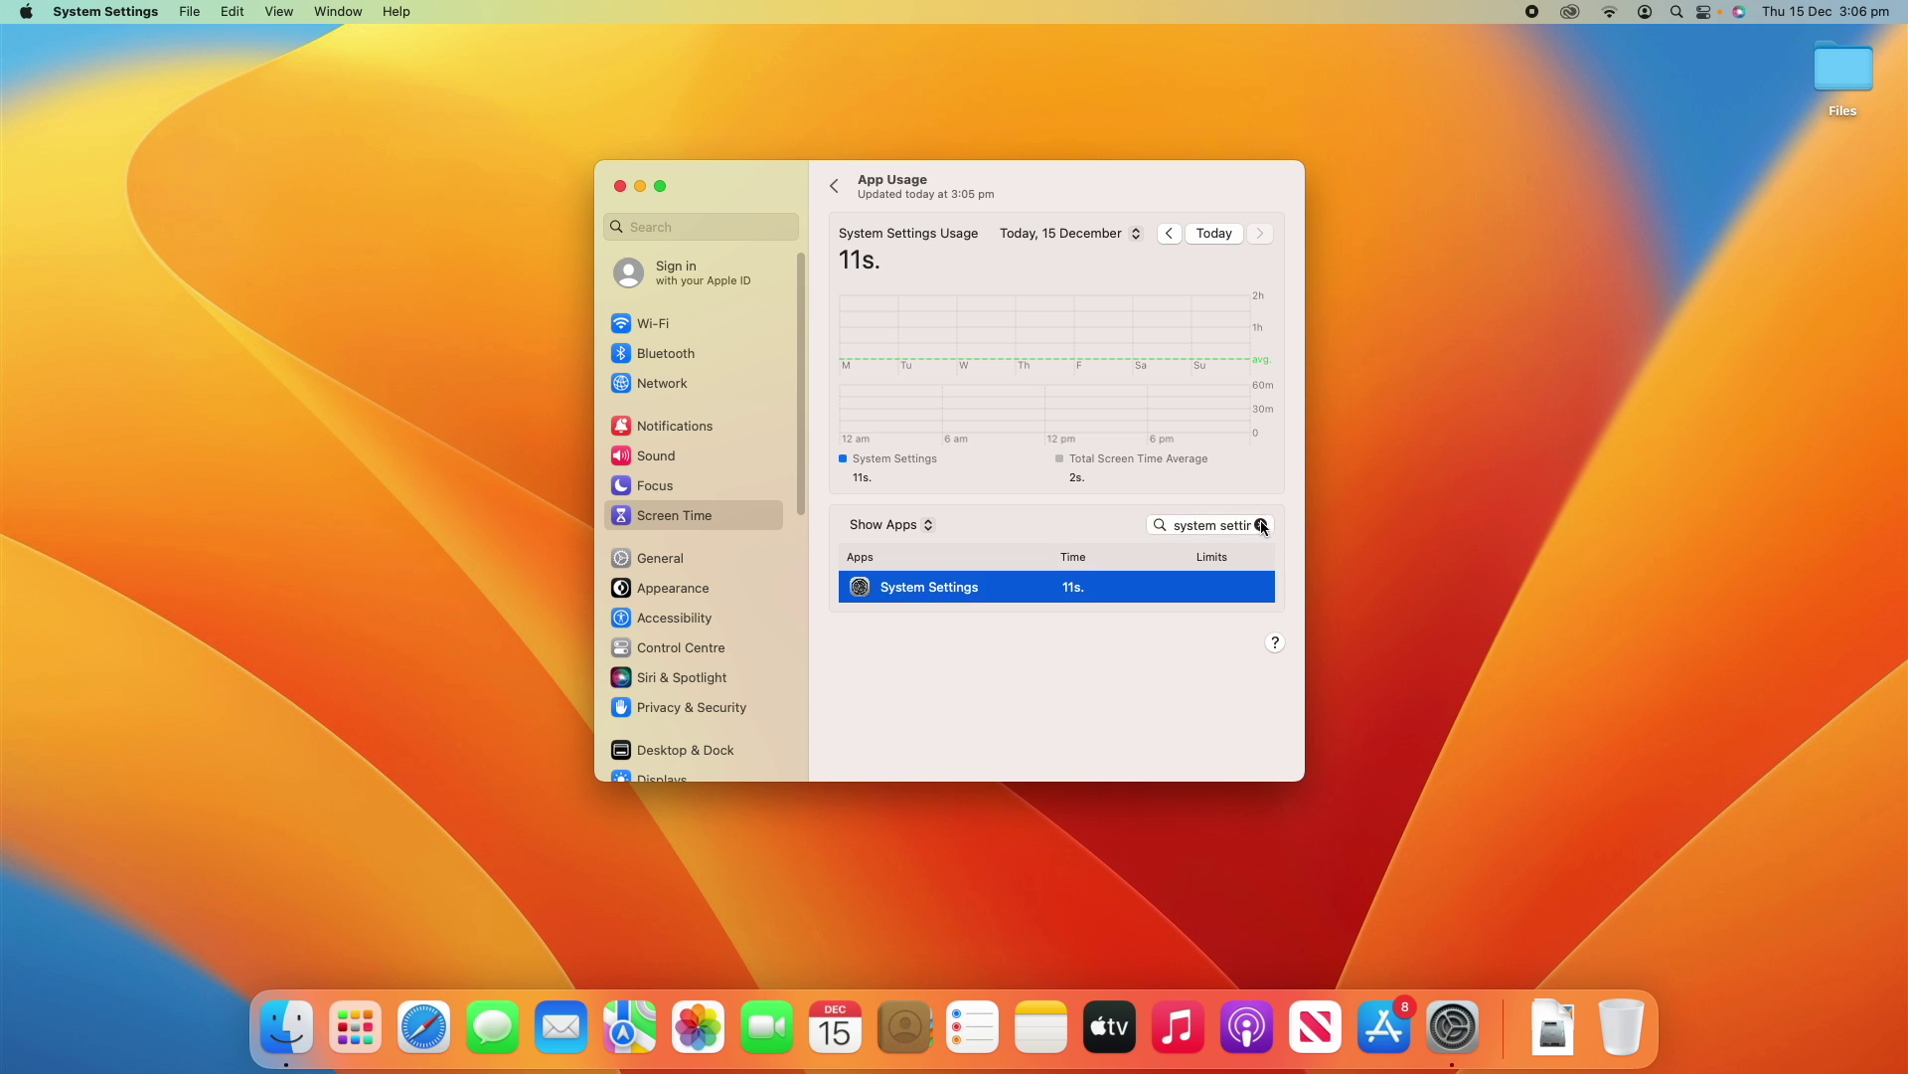
left_click(1260, 524)
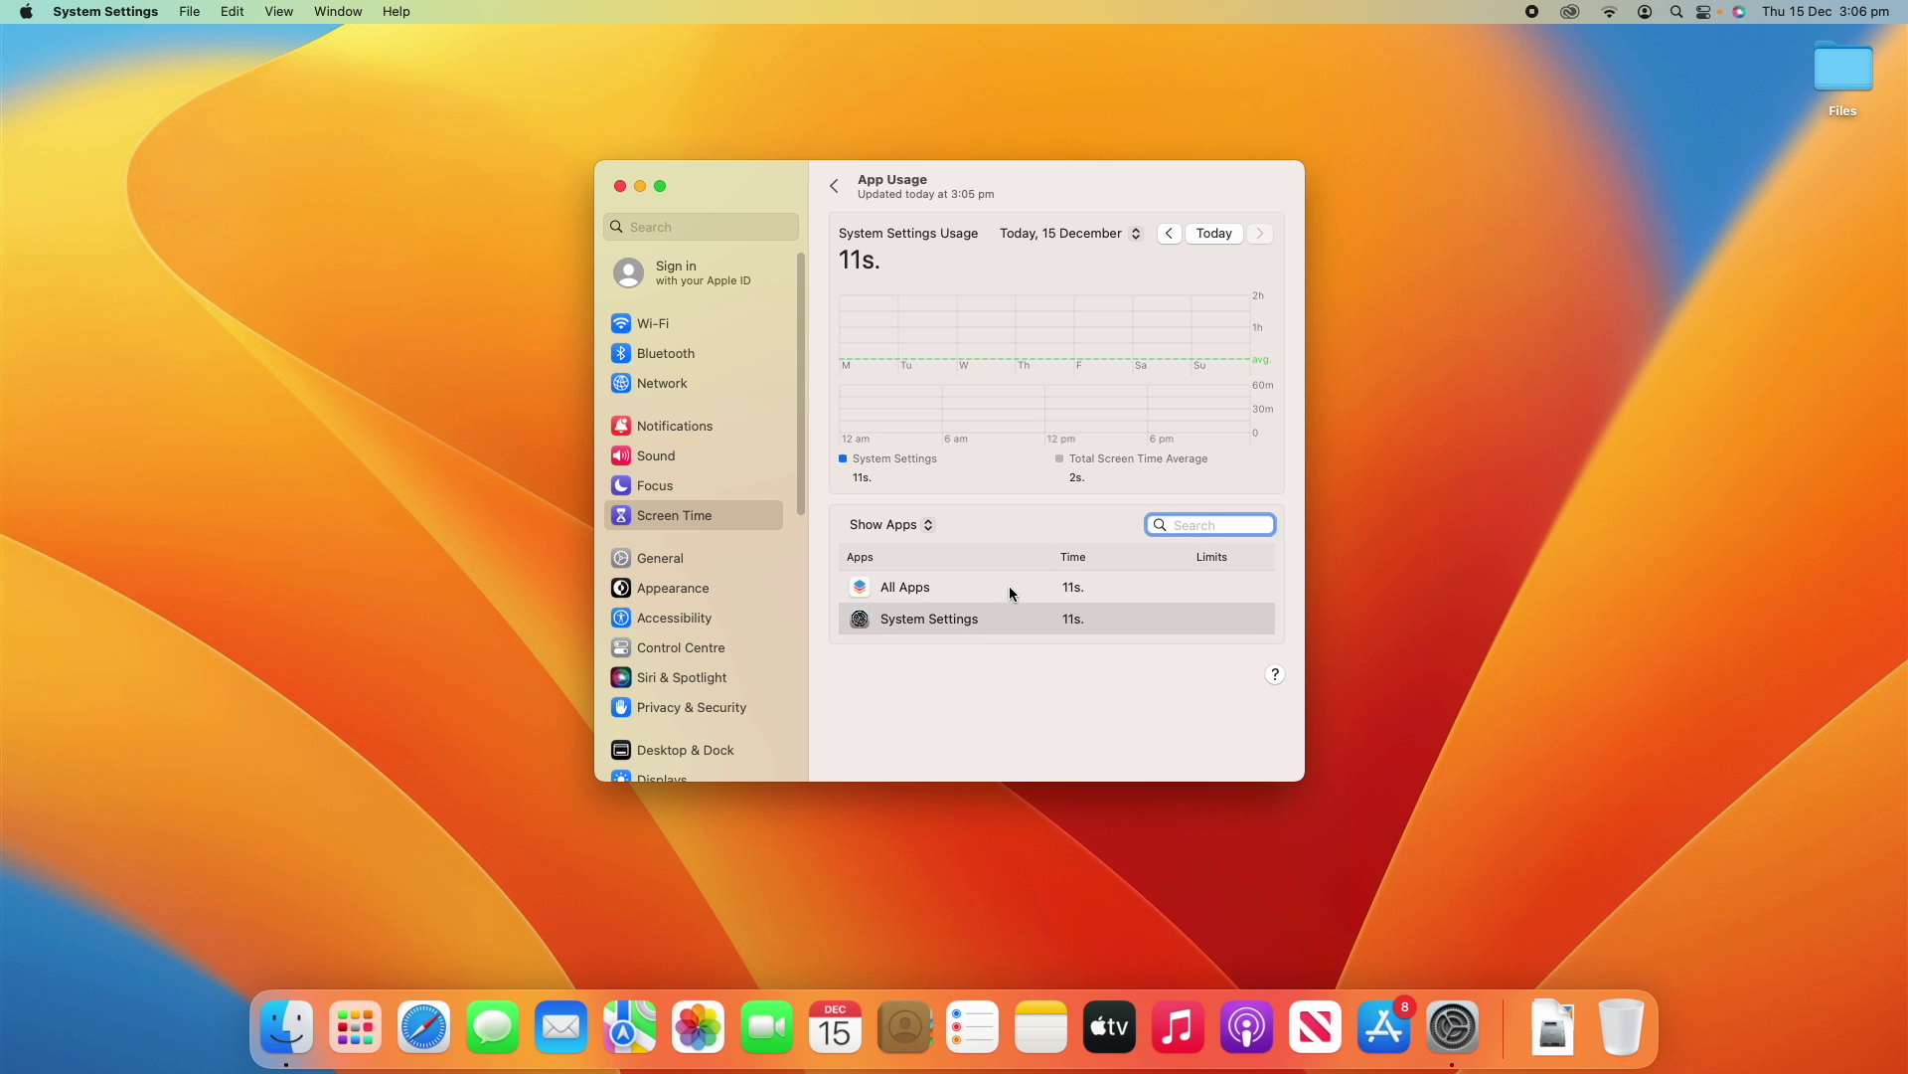
Step: Display the usage list by categories and return it to showing apps
left_click(891, 527)
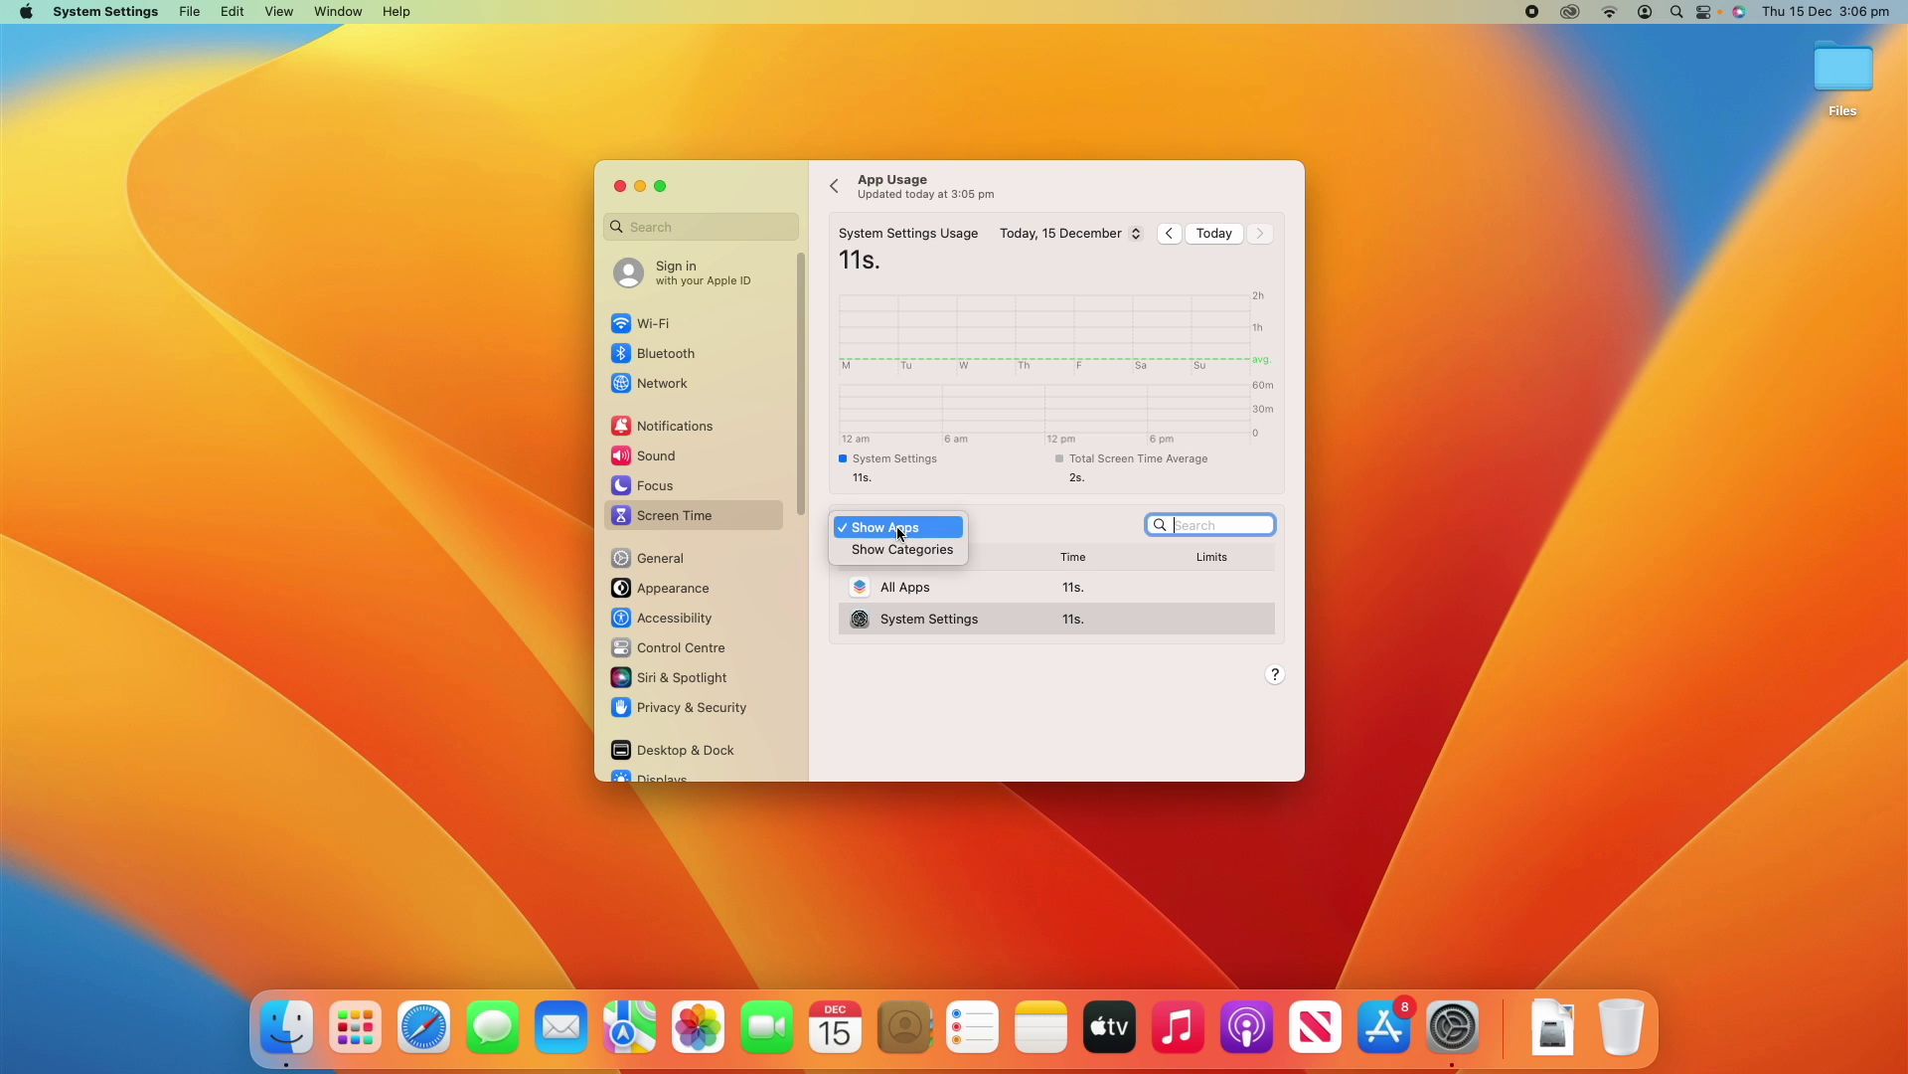
left_click(916, 549)
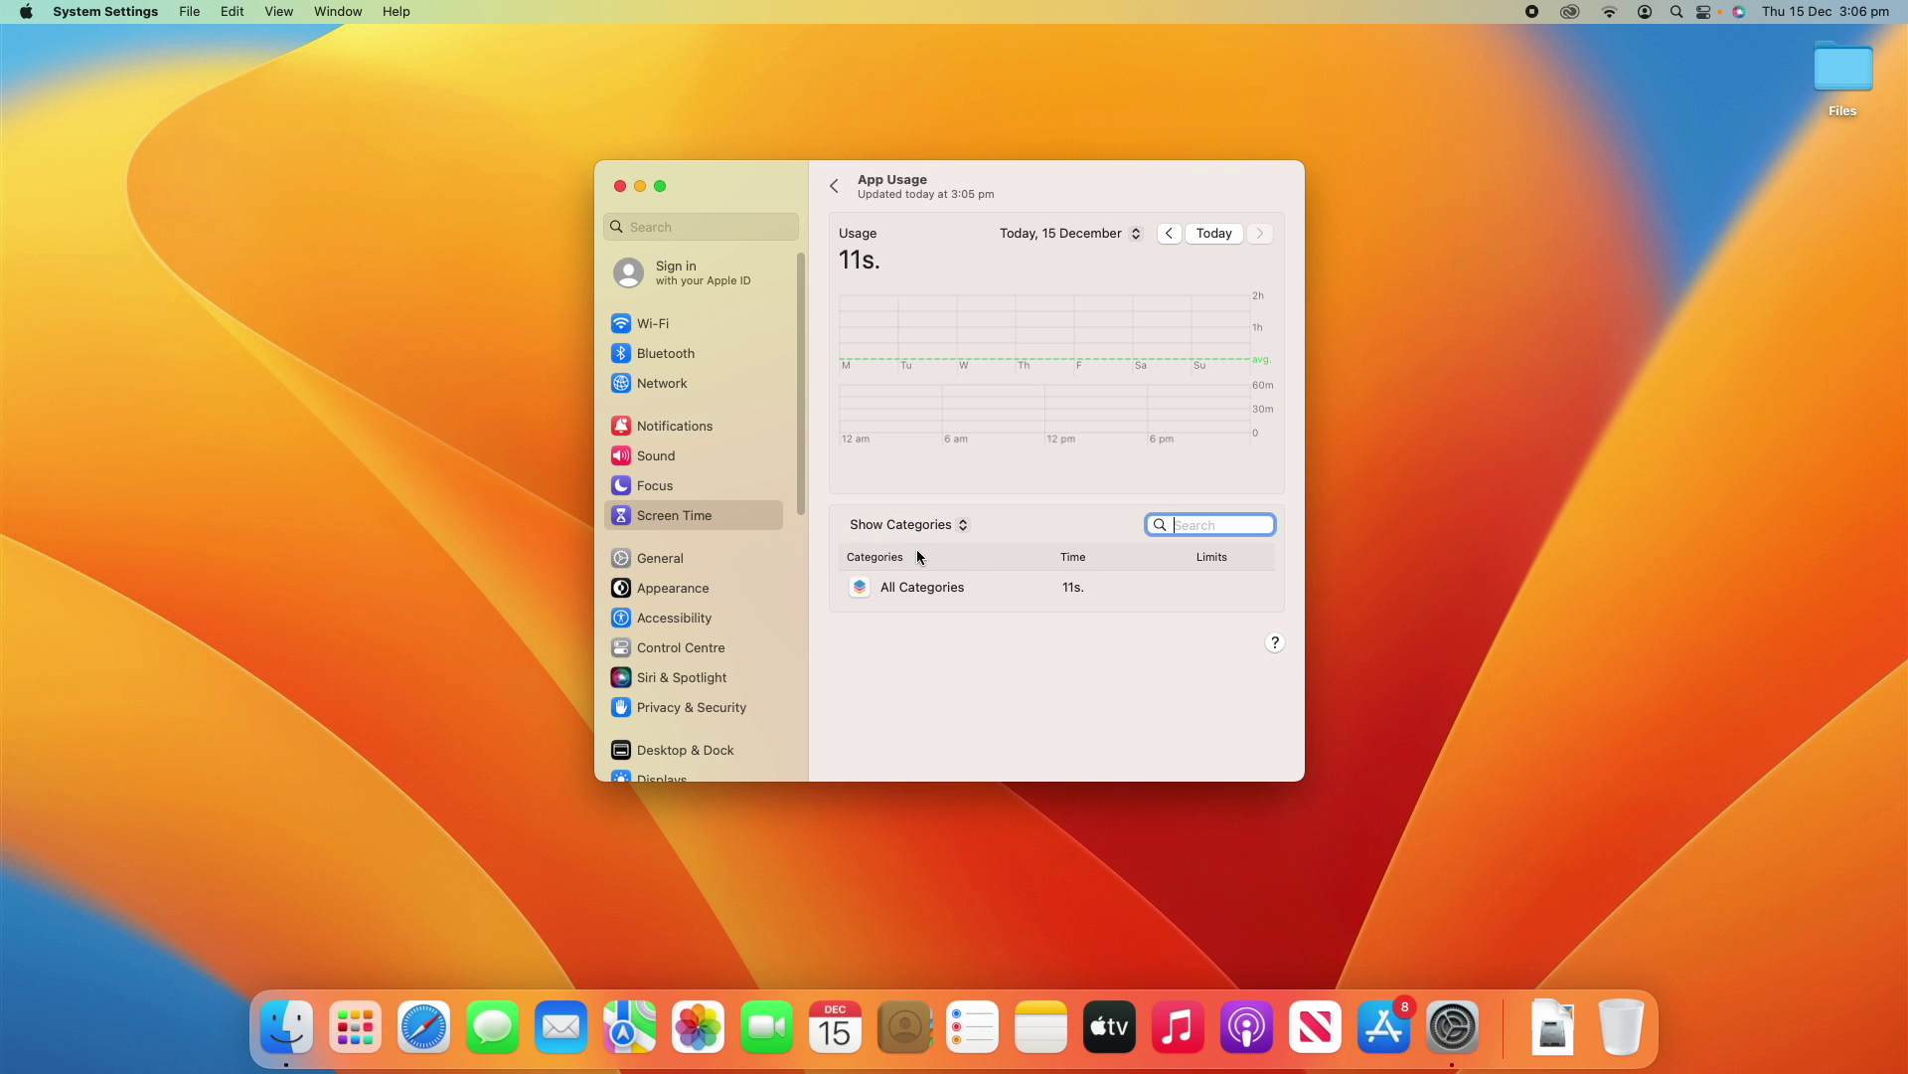
left_click(914, 525)
left_click(917, 507)
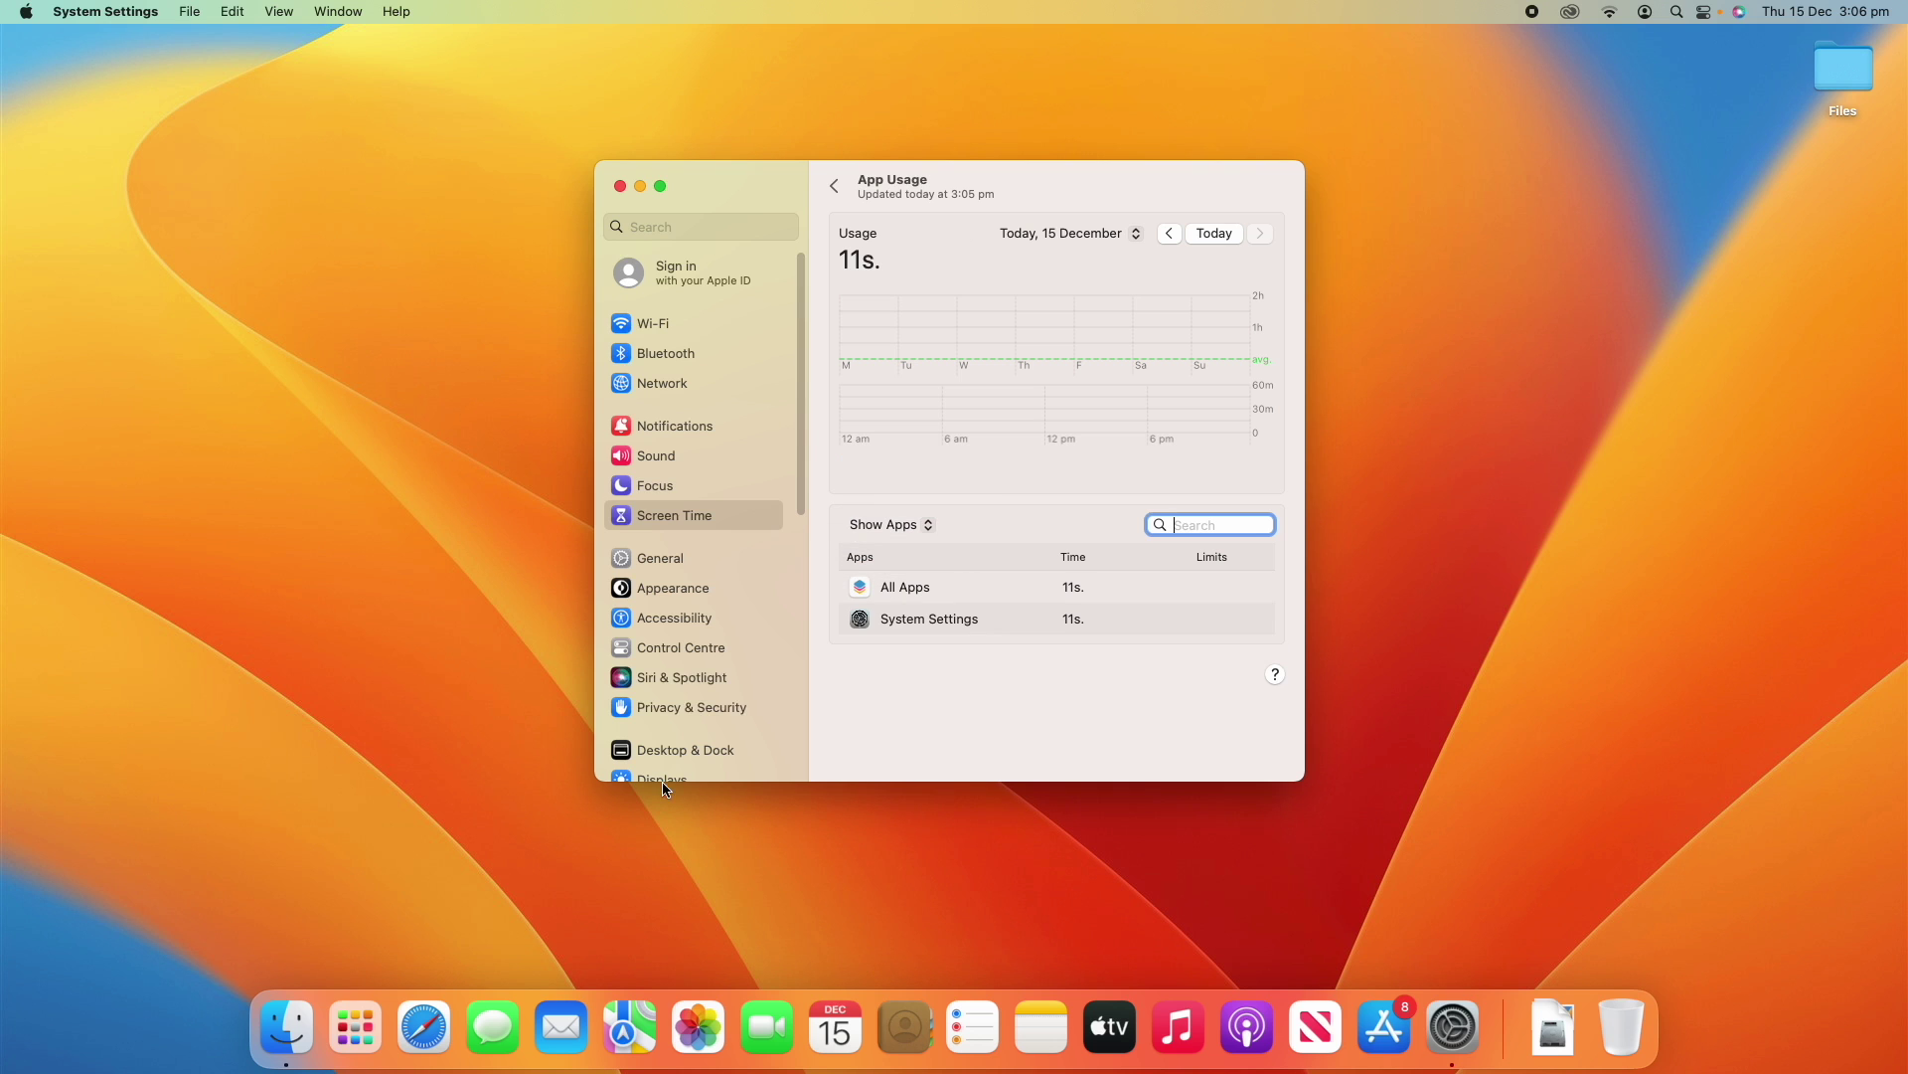
Step: Switch to Safari, open the Apple website from the favourites and quit the browser
left_click(425, 1027)
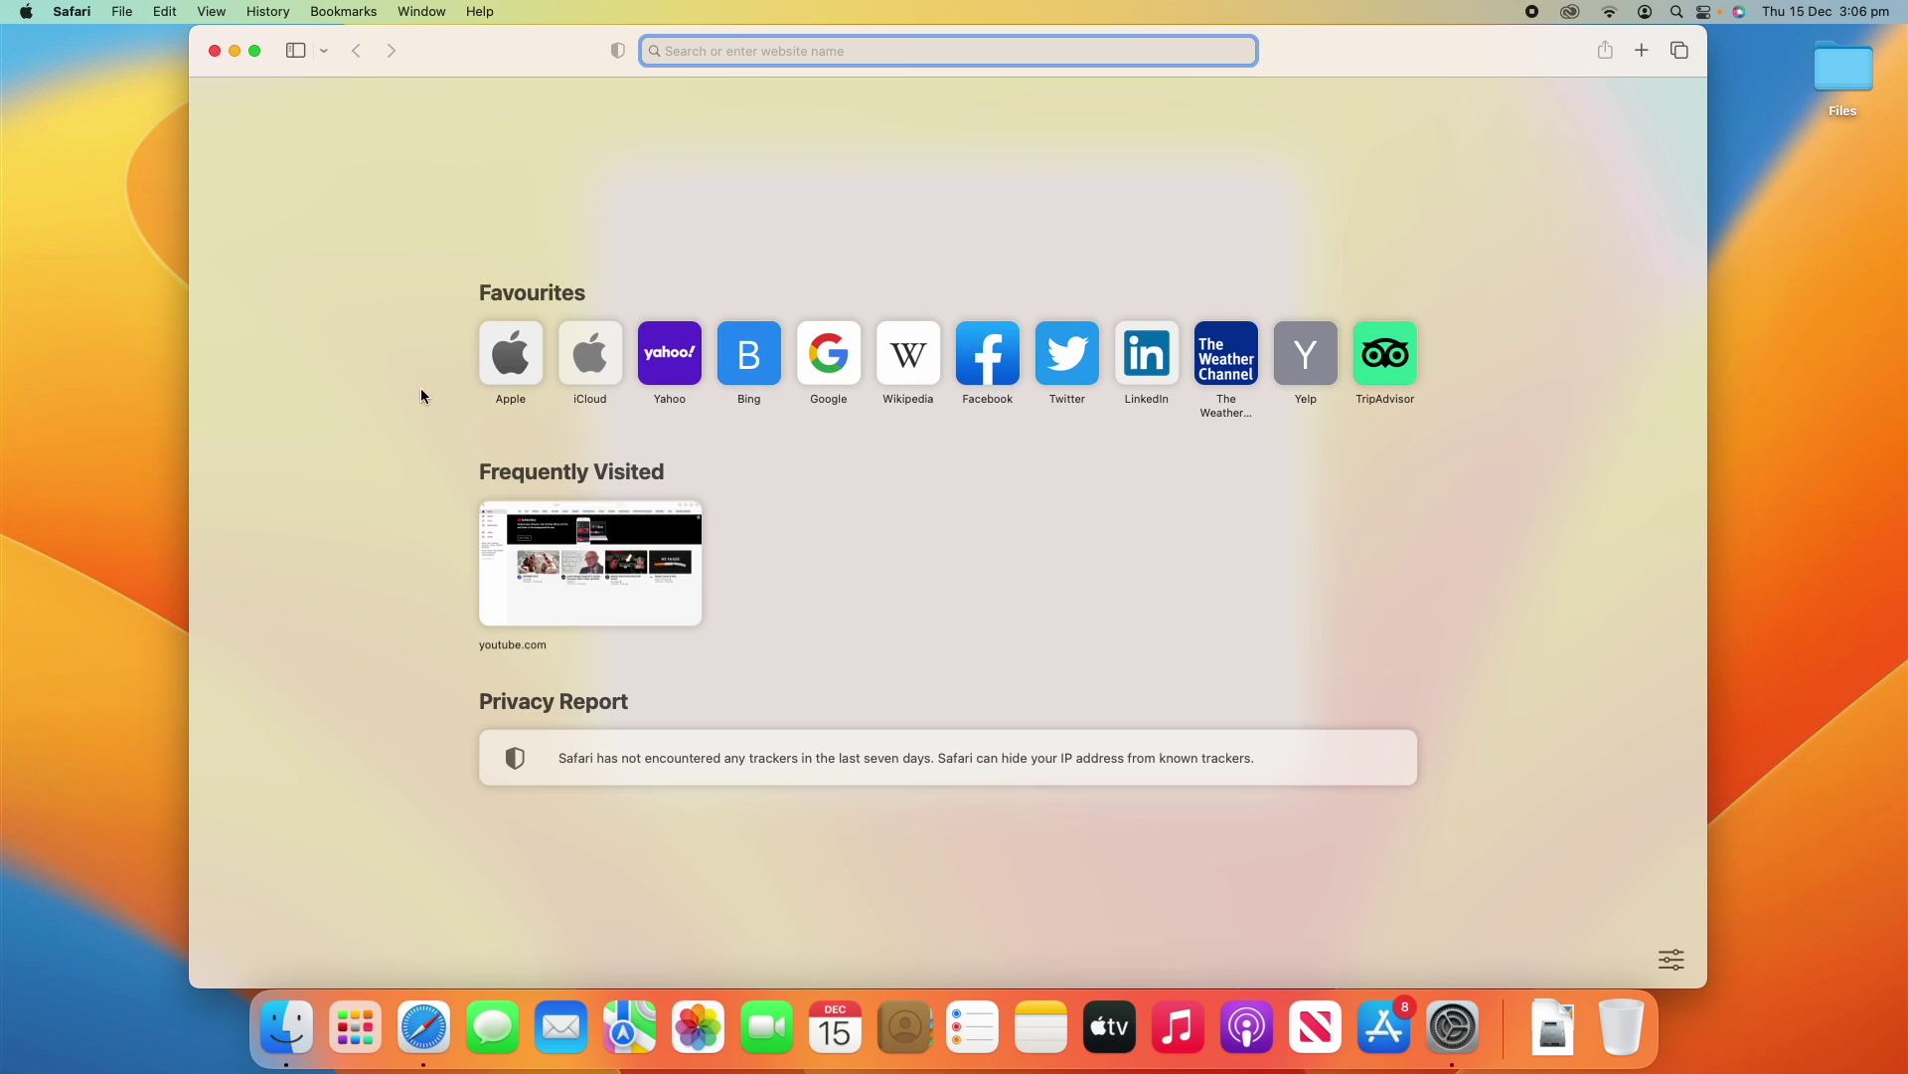
left_click(523, 356)
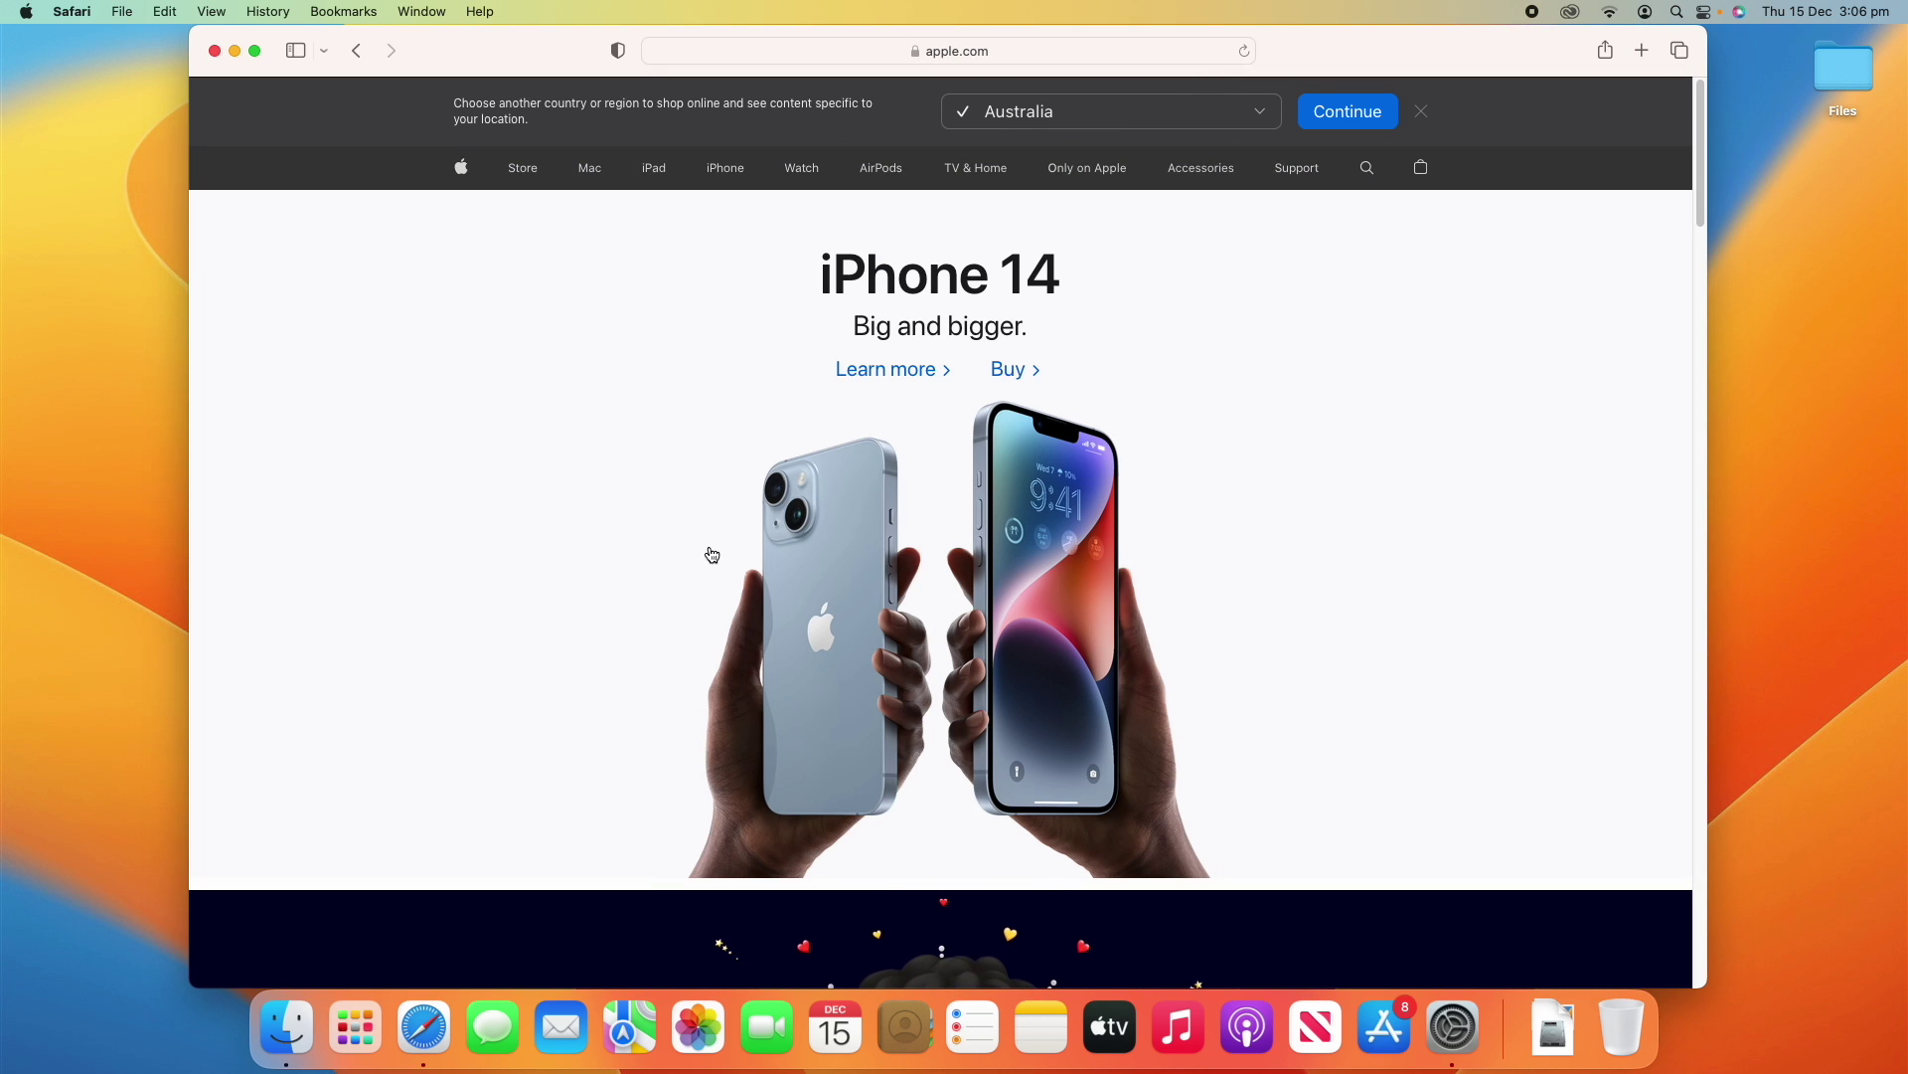
key("super+q")
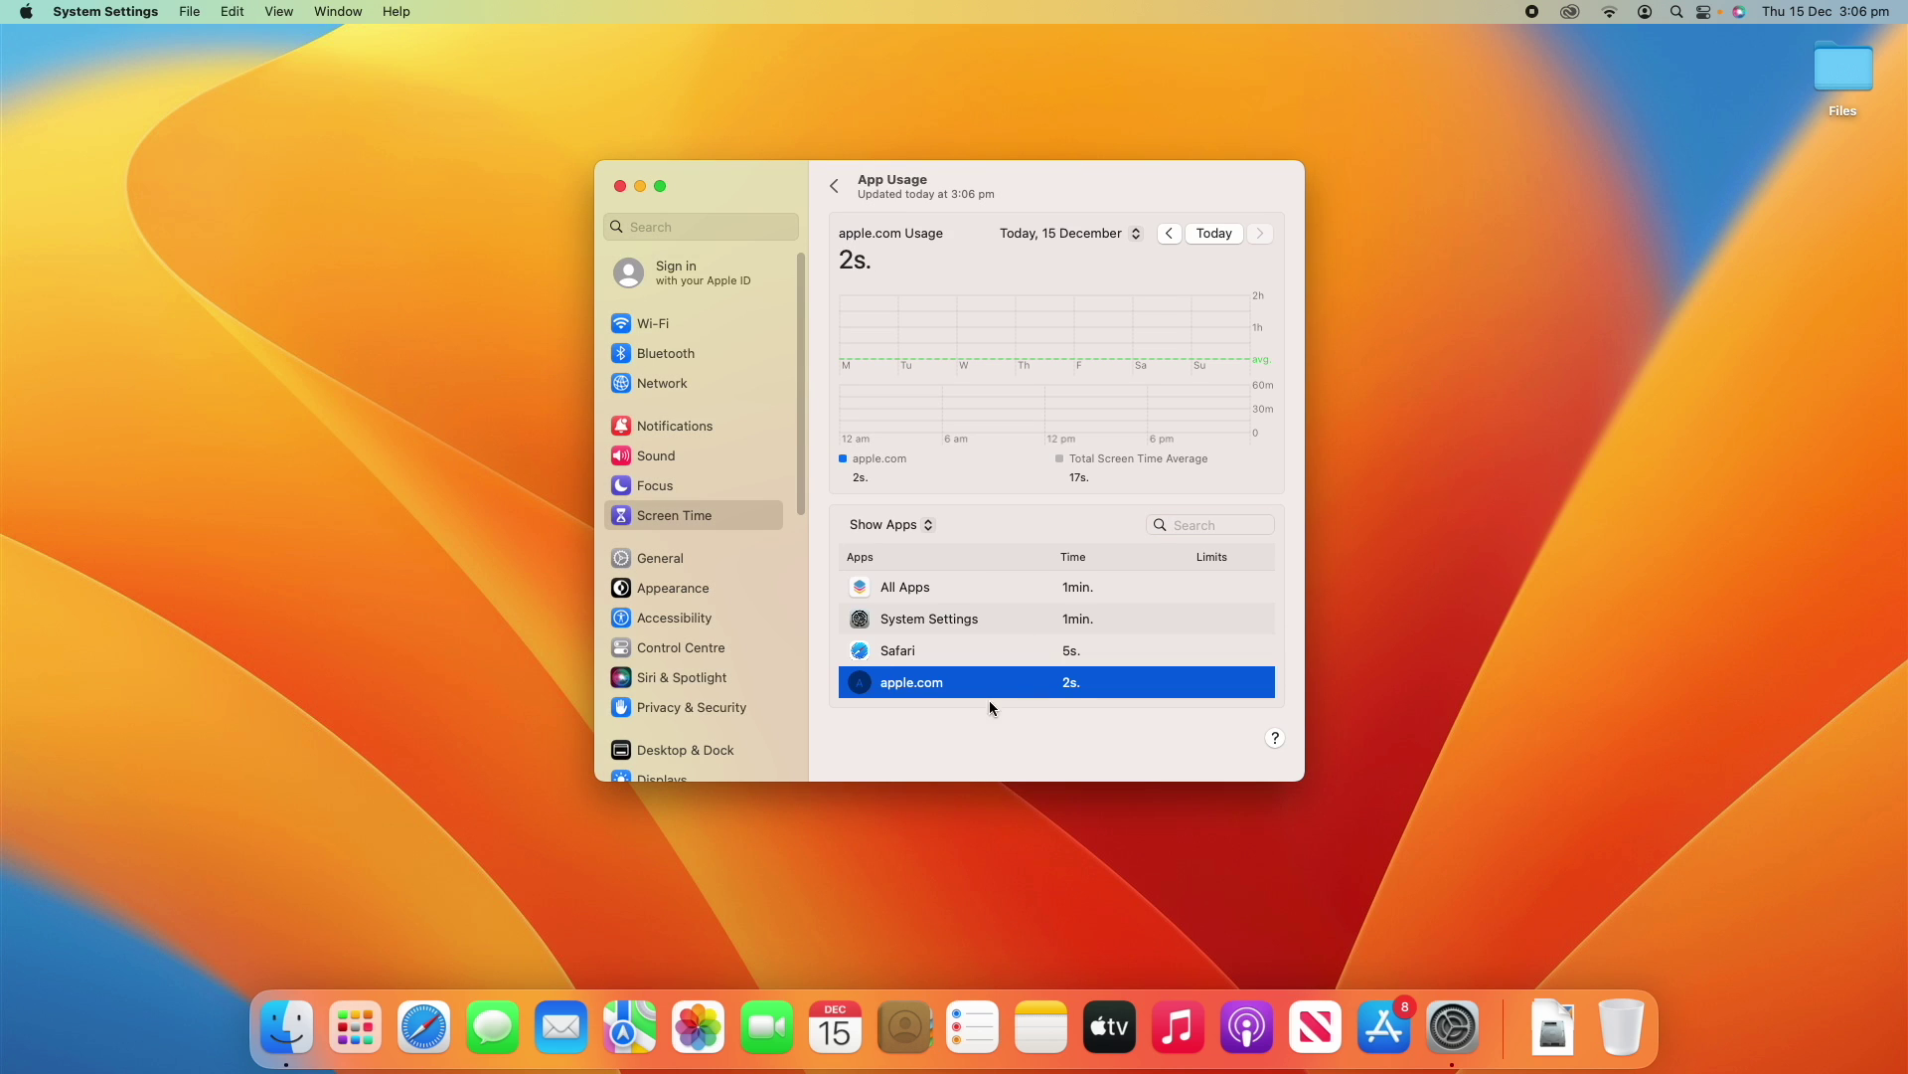
Step: Review the individual usage of Safari, apple.com and System Settings, ending on All Apps
left_click(969, 651)
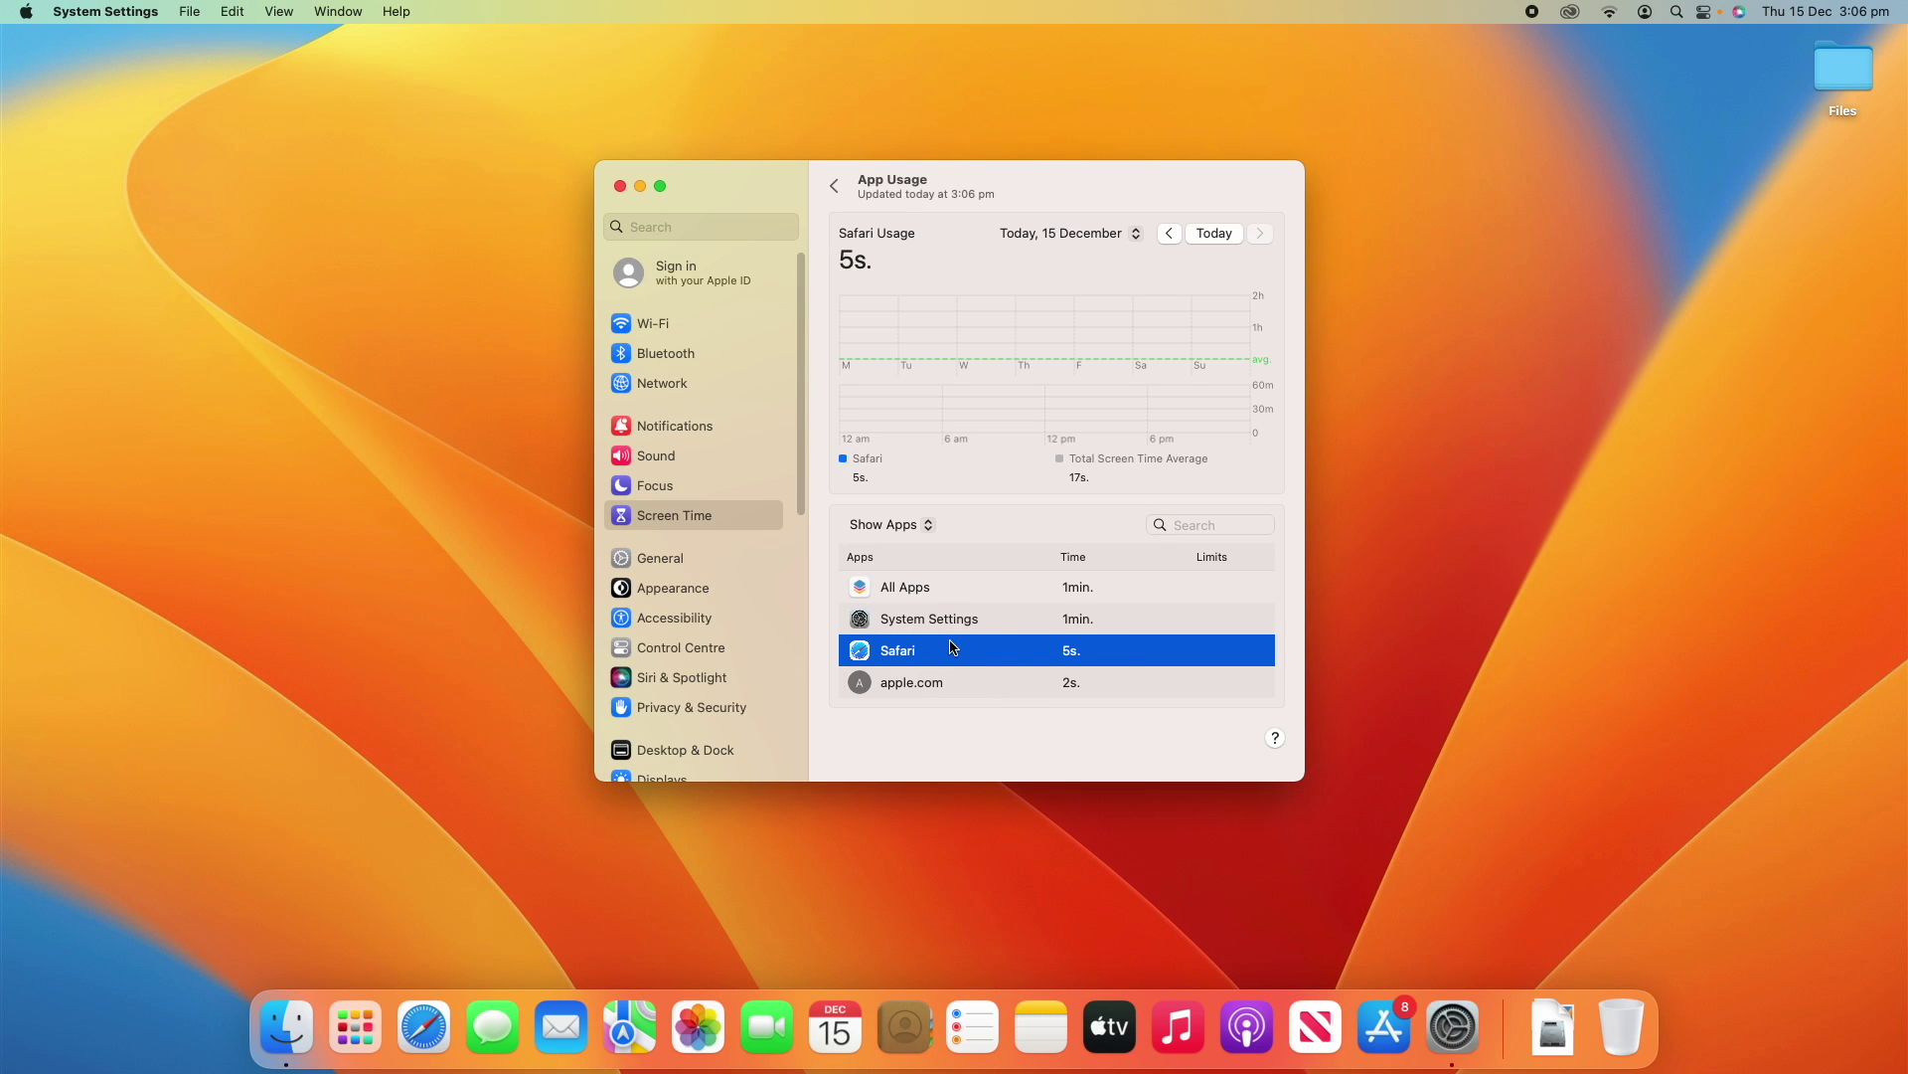
left_click(982, 686)
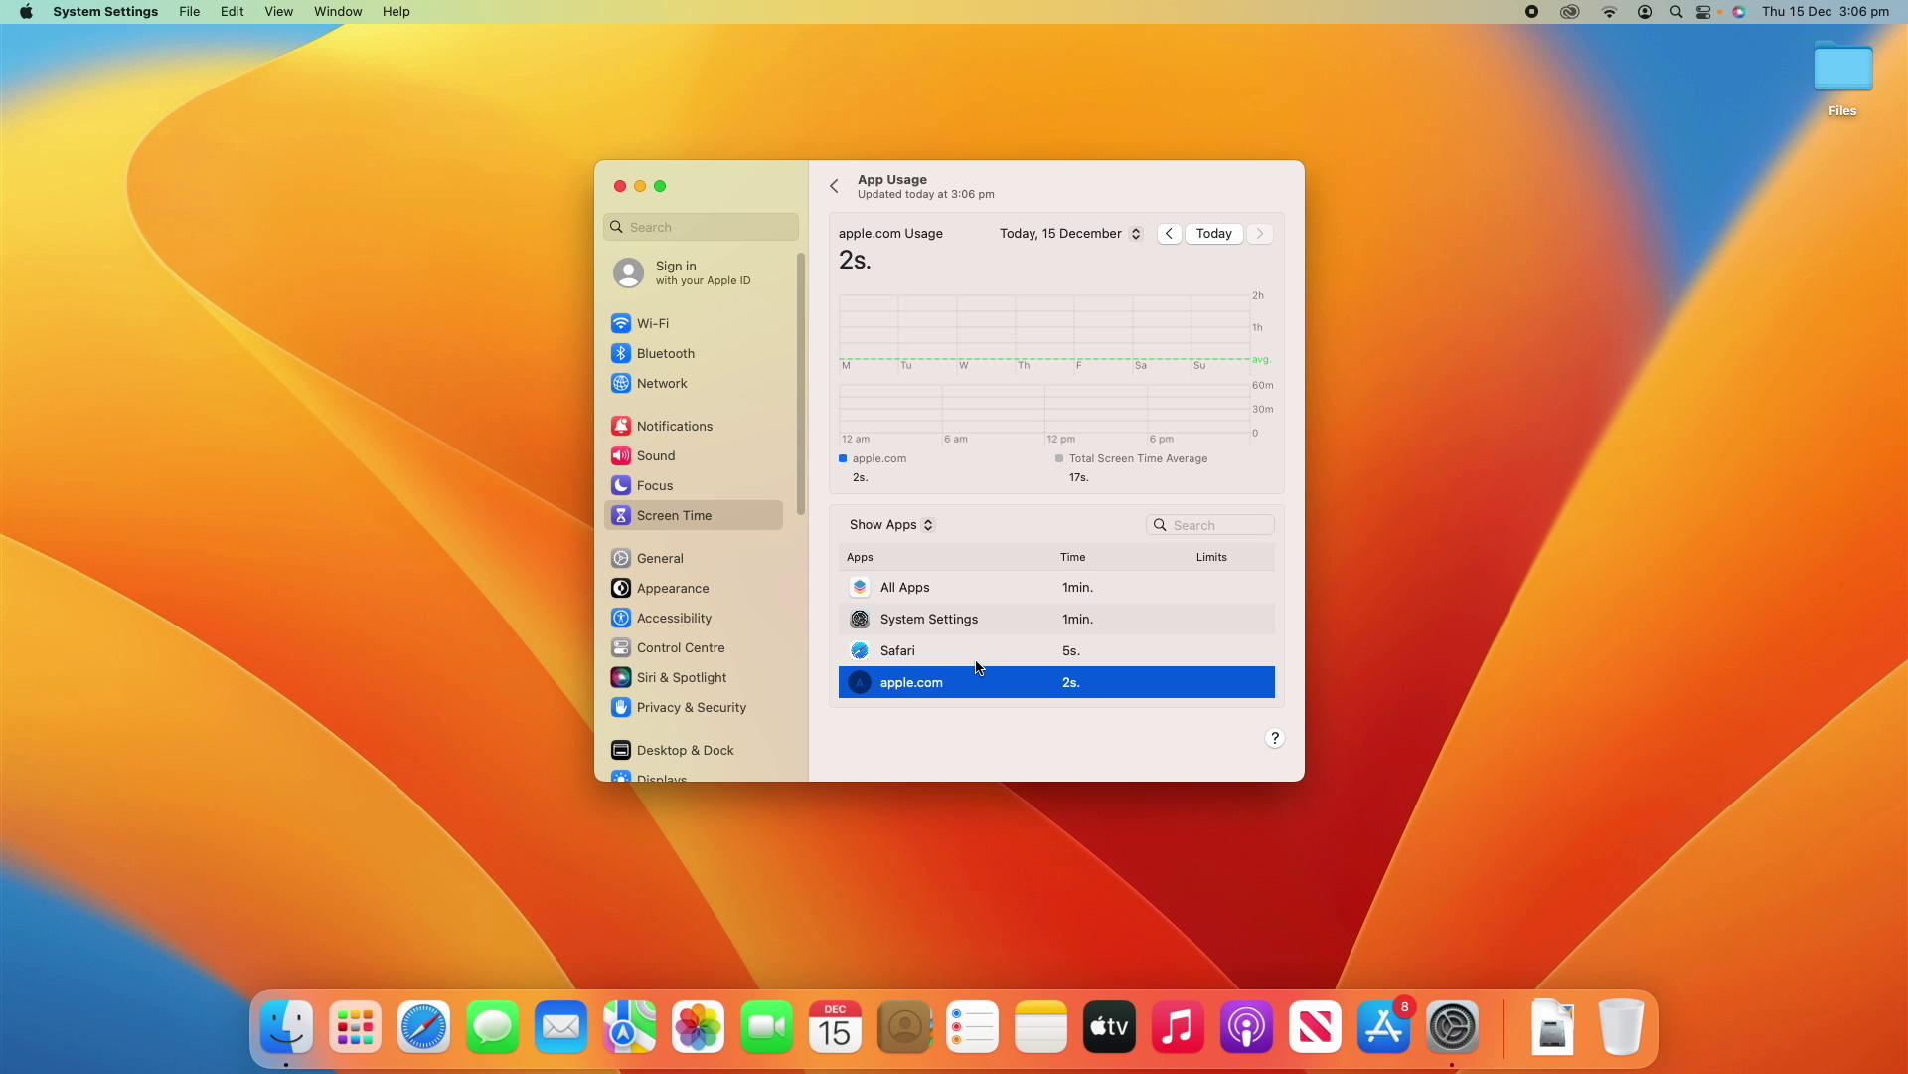
left_click(978, 656)
left_click(969, 620)
left_click(969, 588)
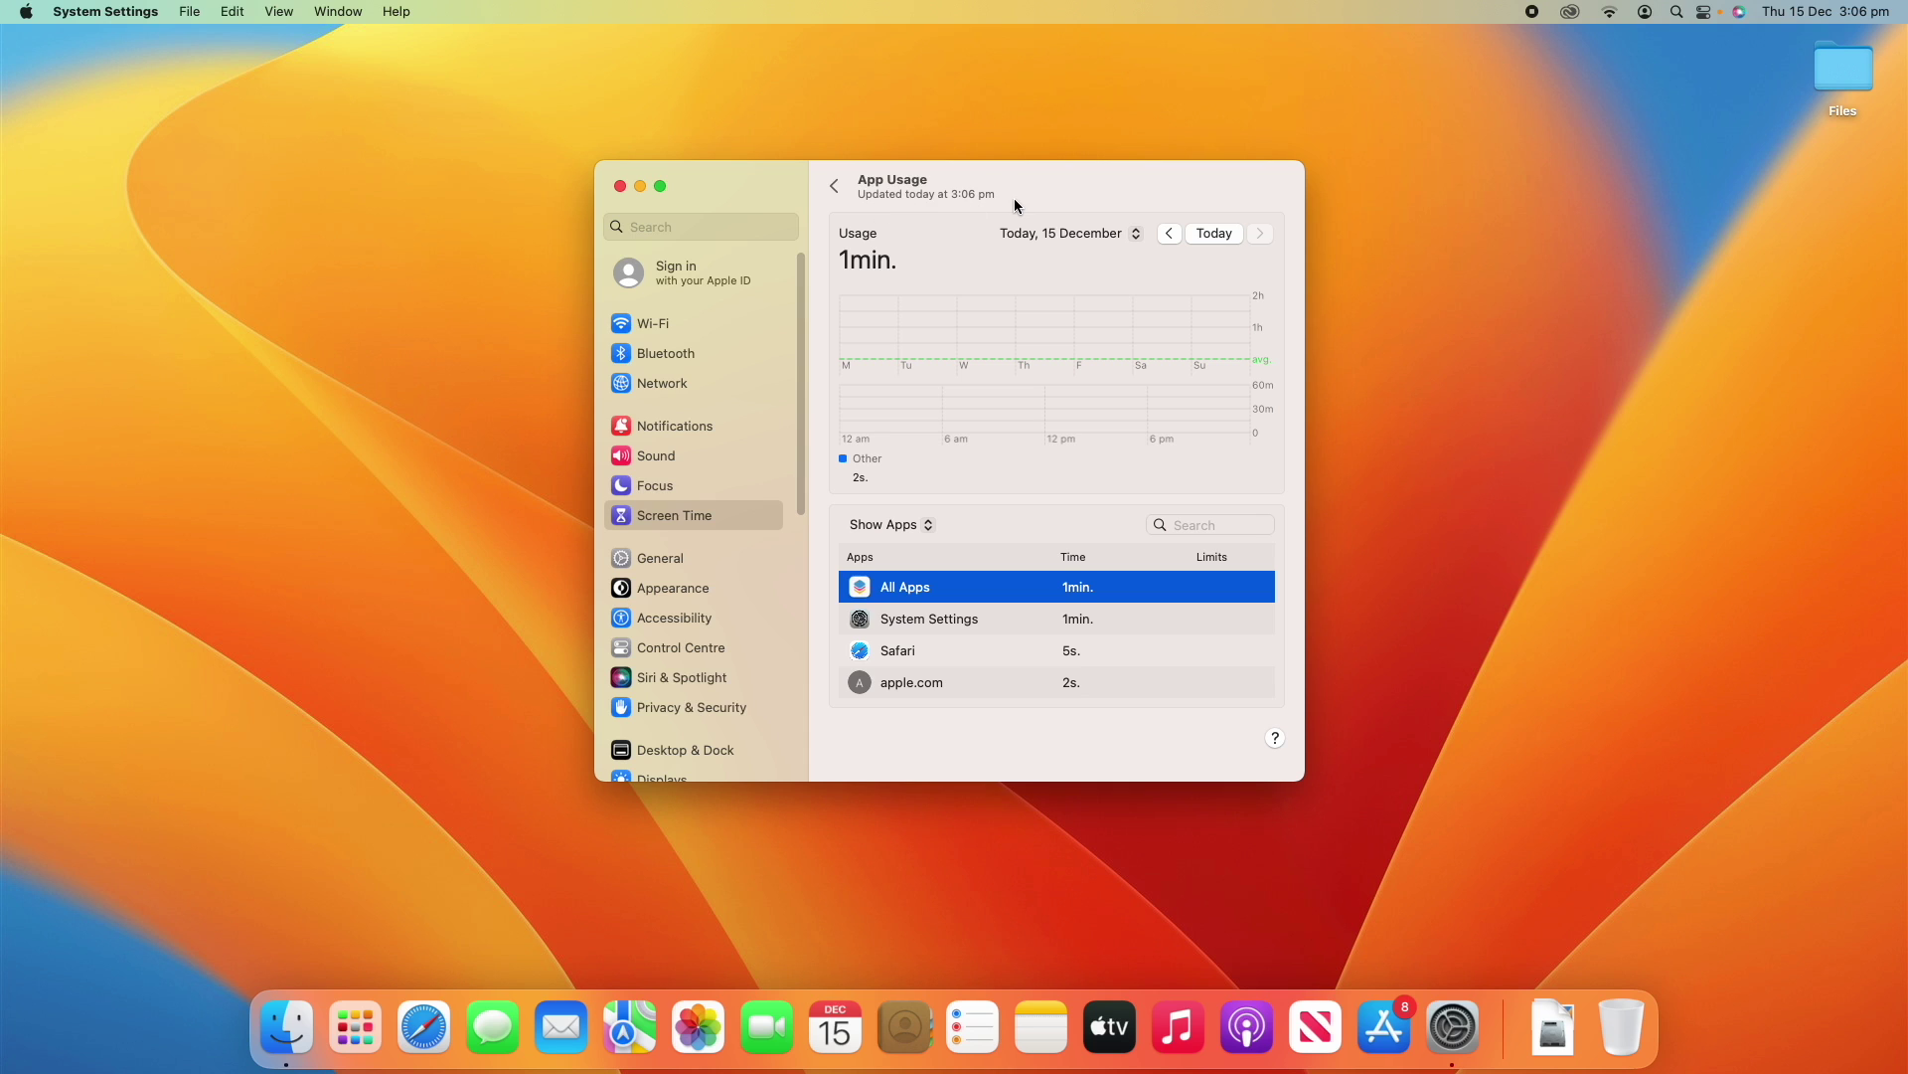
Step: Open Screen Time's Notifications report and check the notification count for All Apps today
left_click(835, 189)
left_click(960, 346)
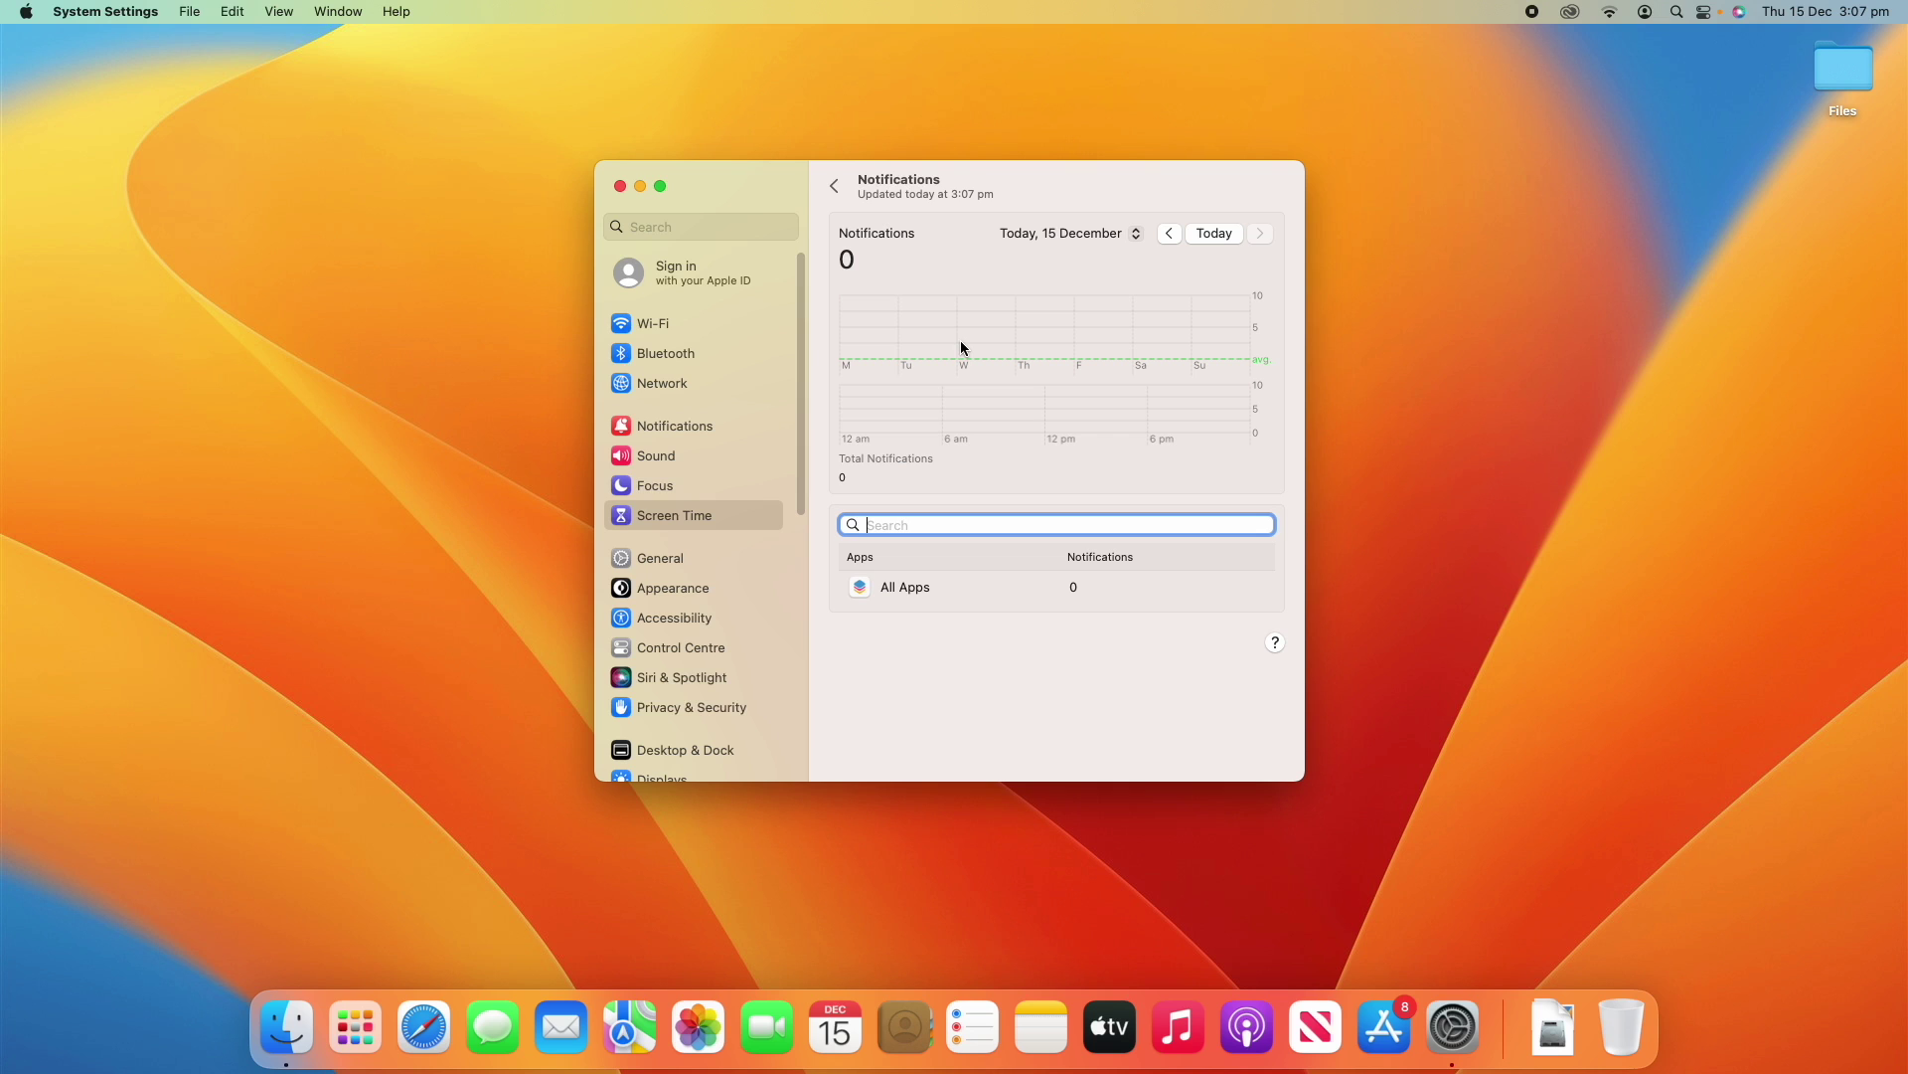
left_click(997, 588)
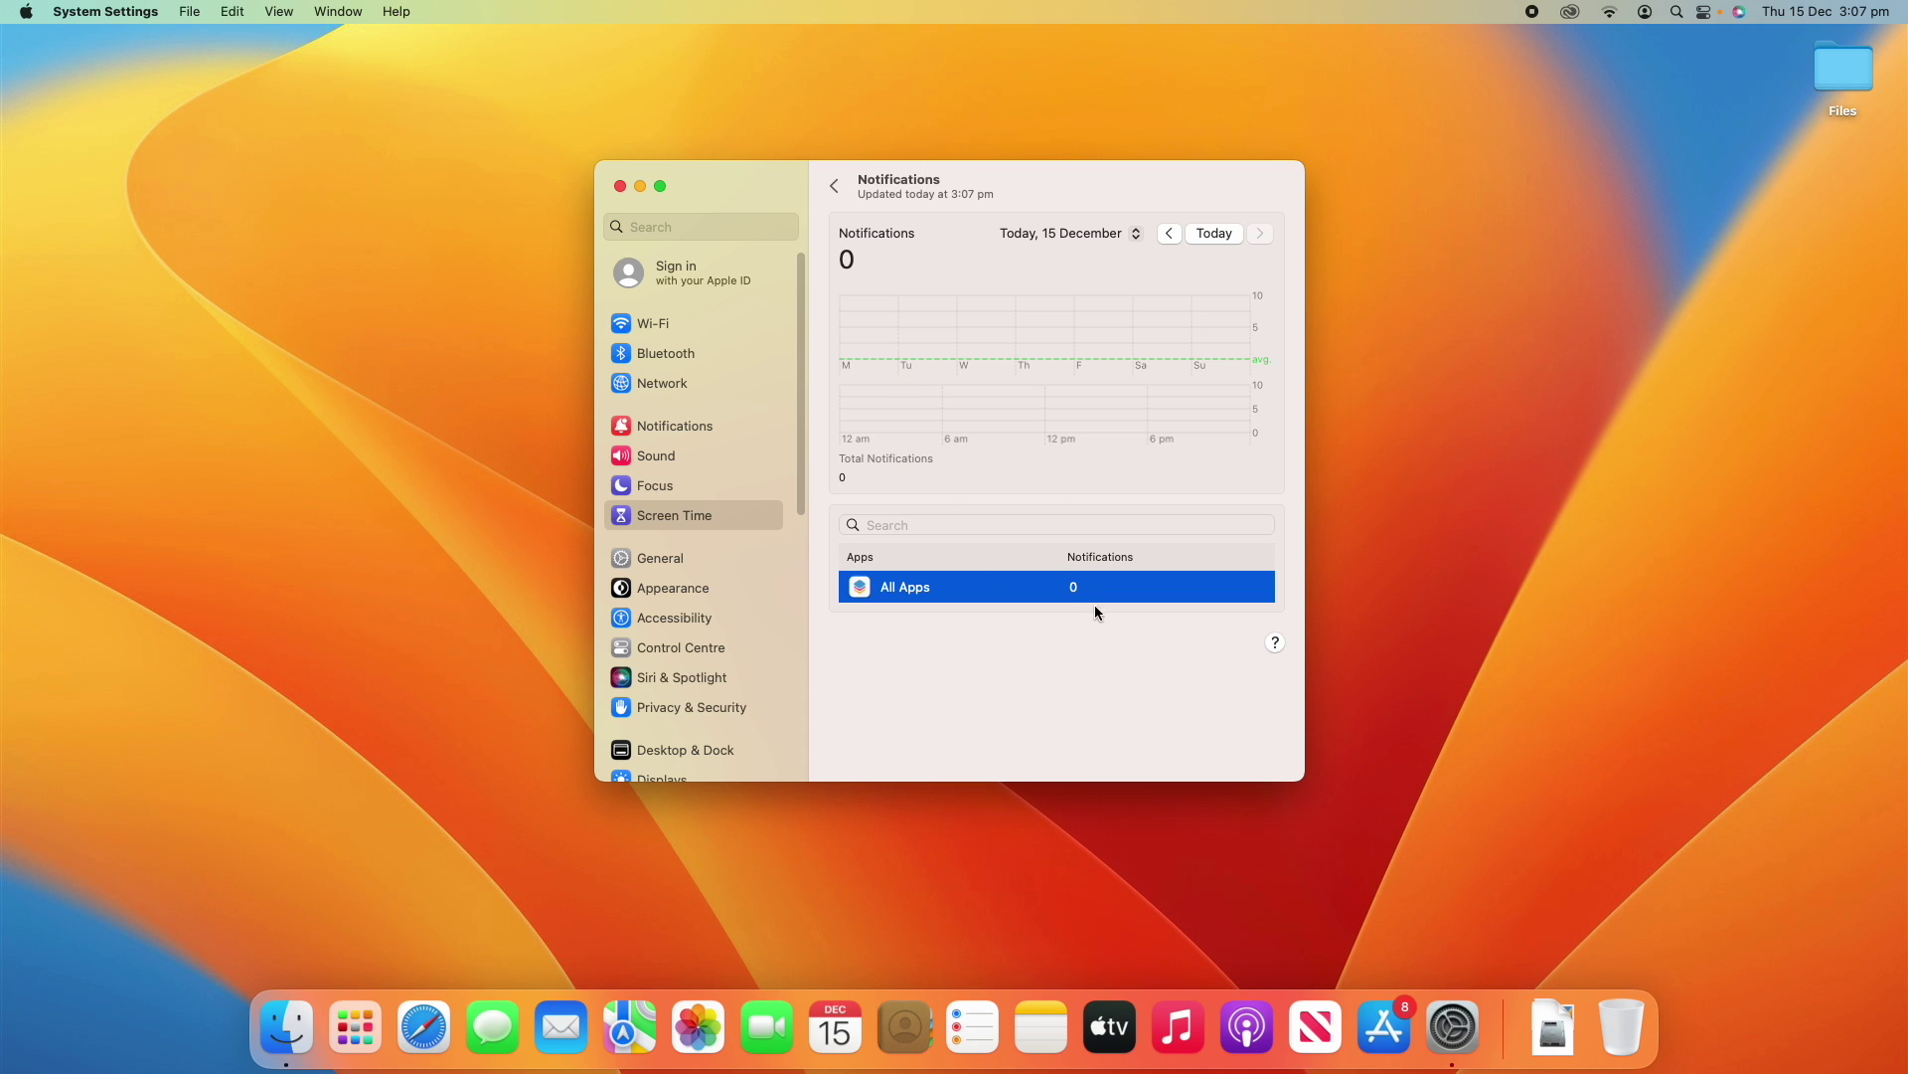
left_click(1212, 235)
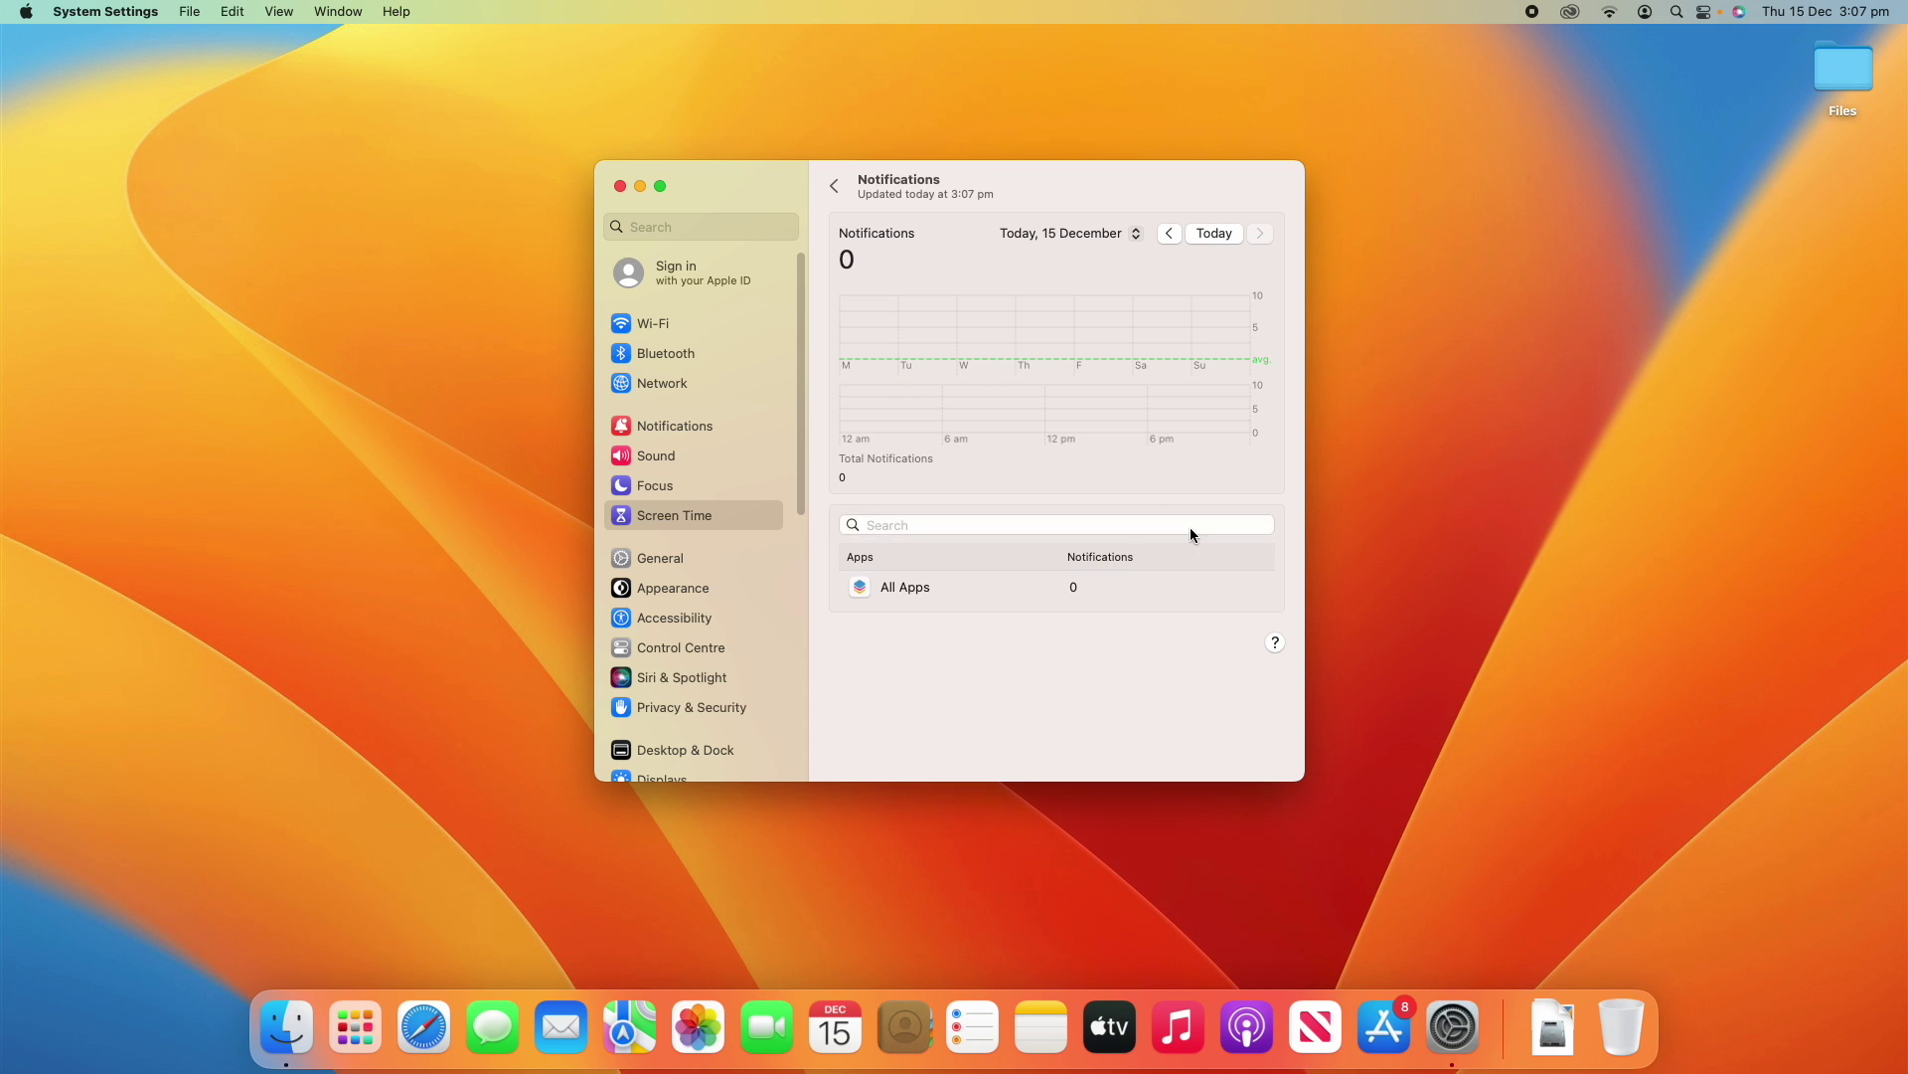
Step: View the notifications report for This Week and return it to Today, 15 December
left_click(1137, 235)
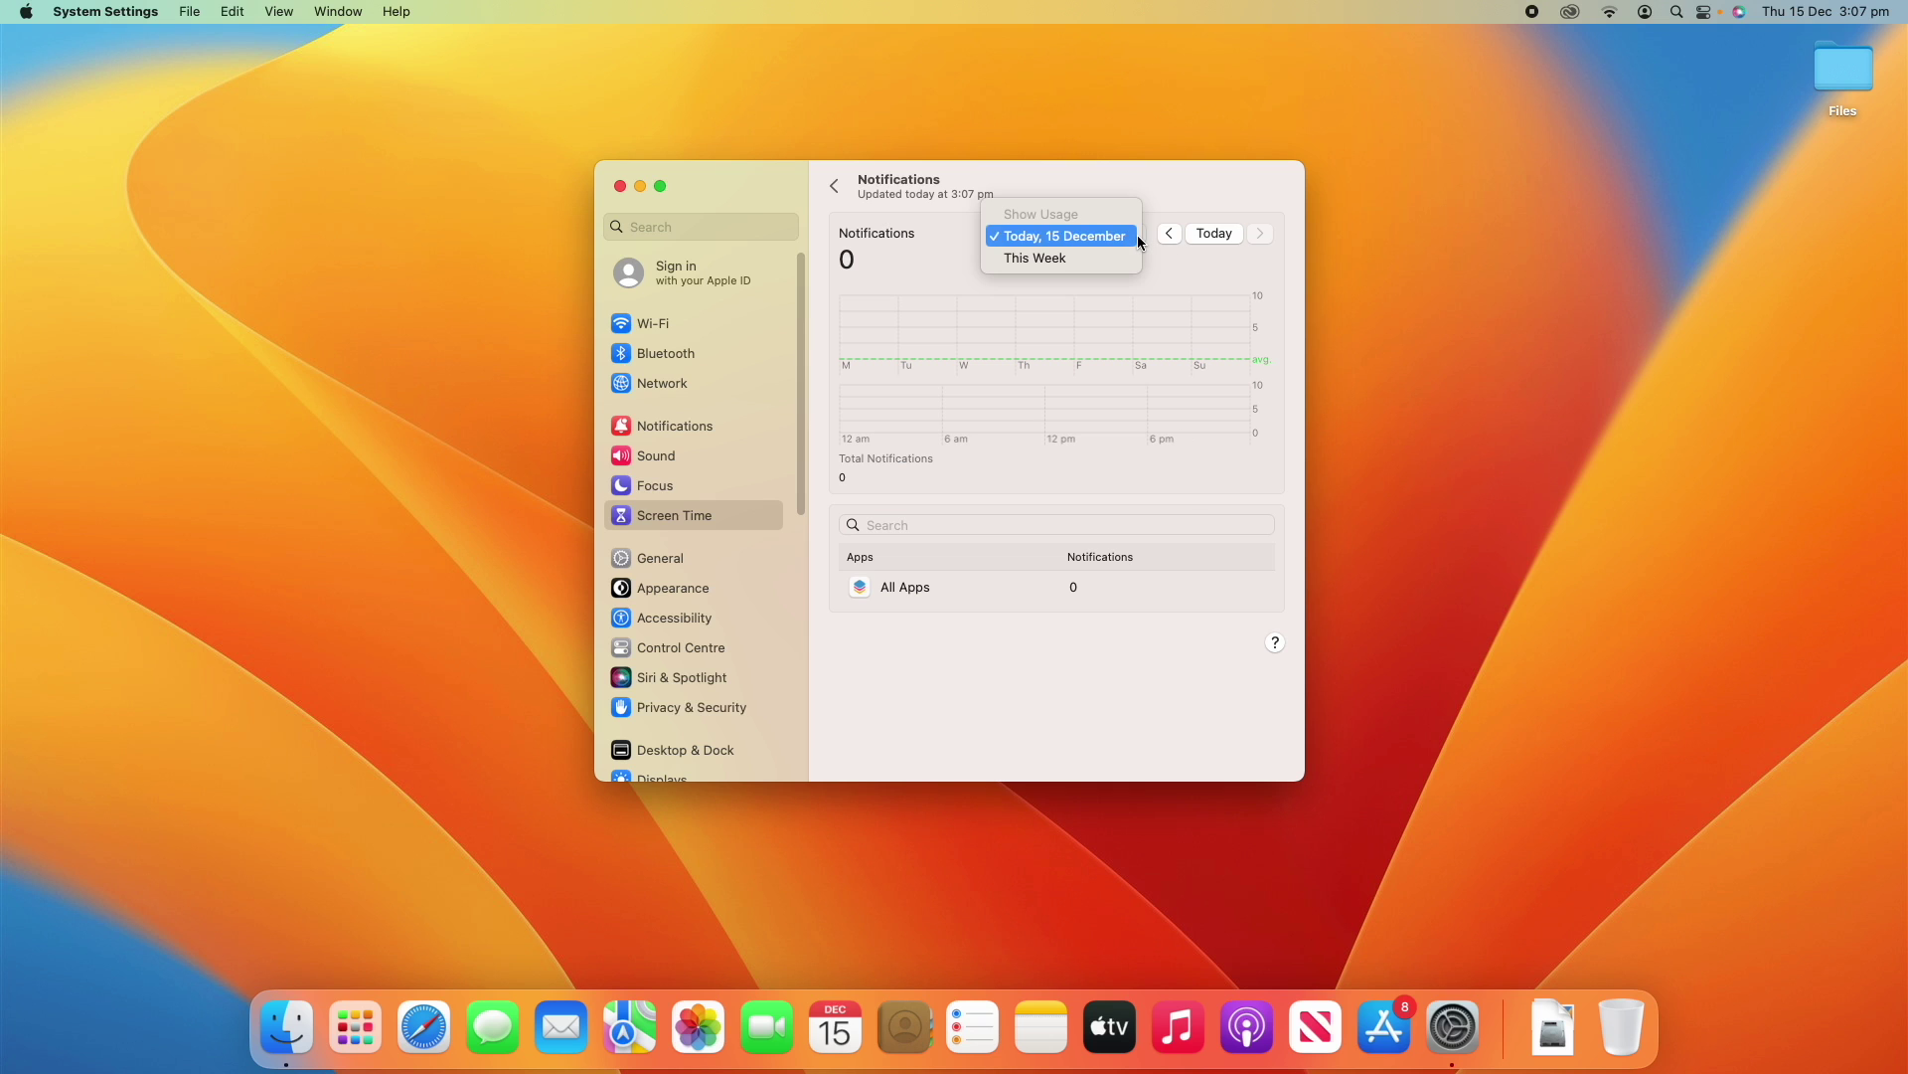
left_click(1031, 239)
left_click(1066, 240)
left_click(1070, 256)
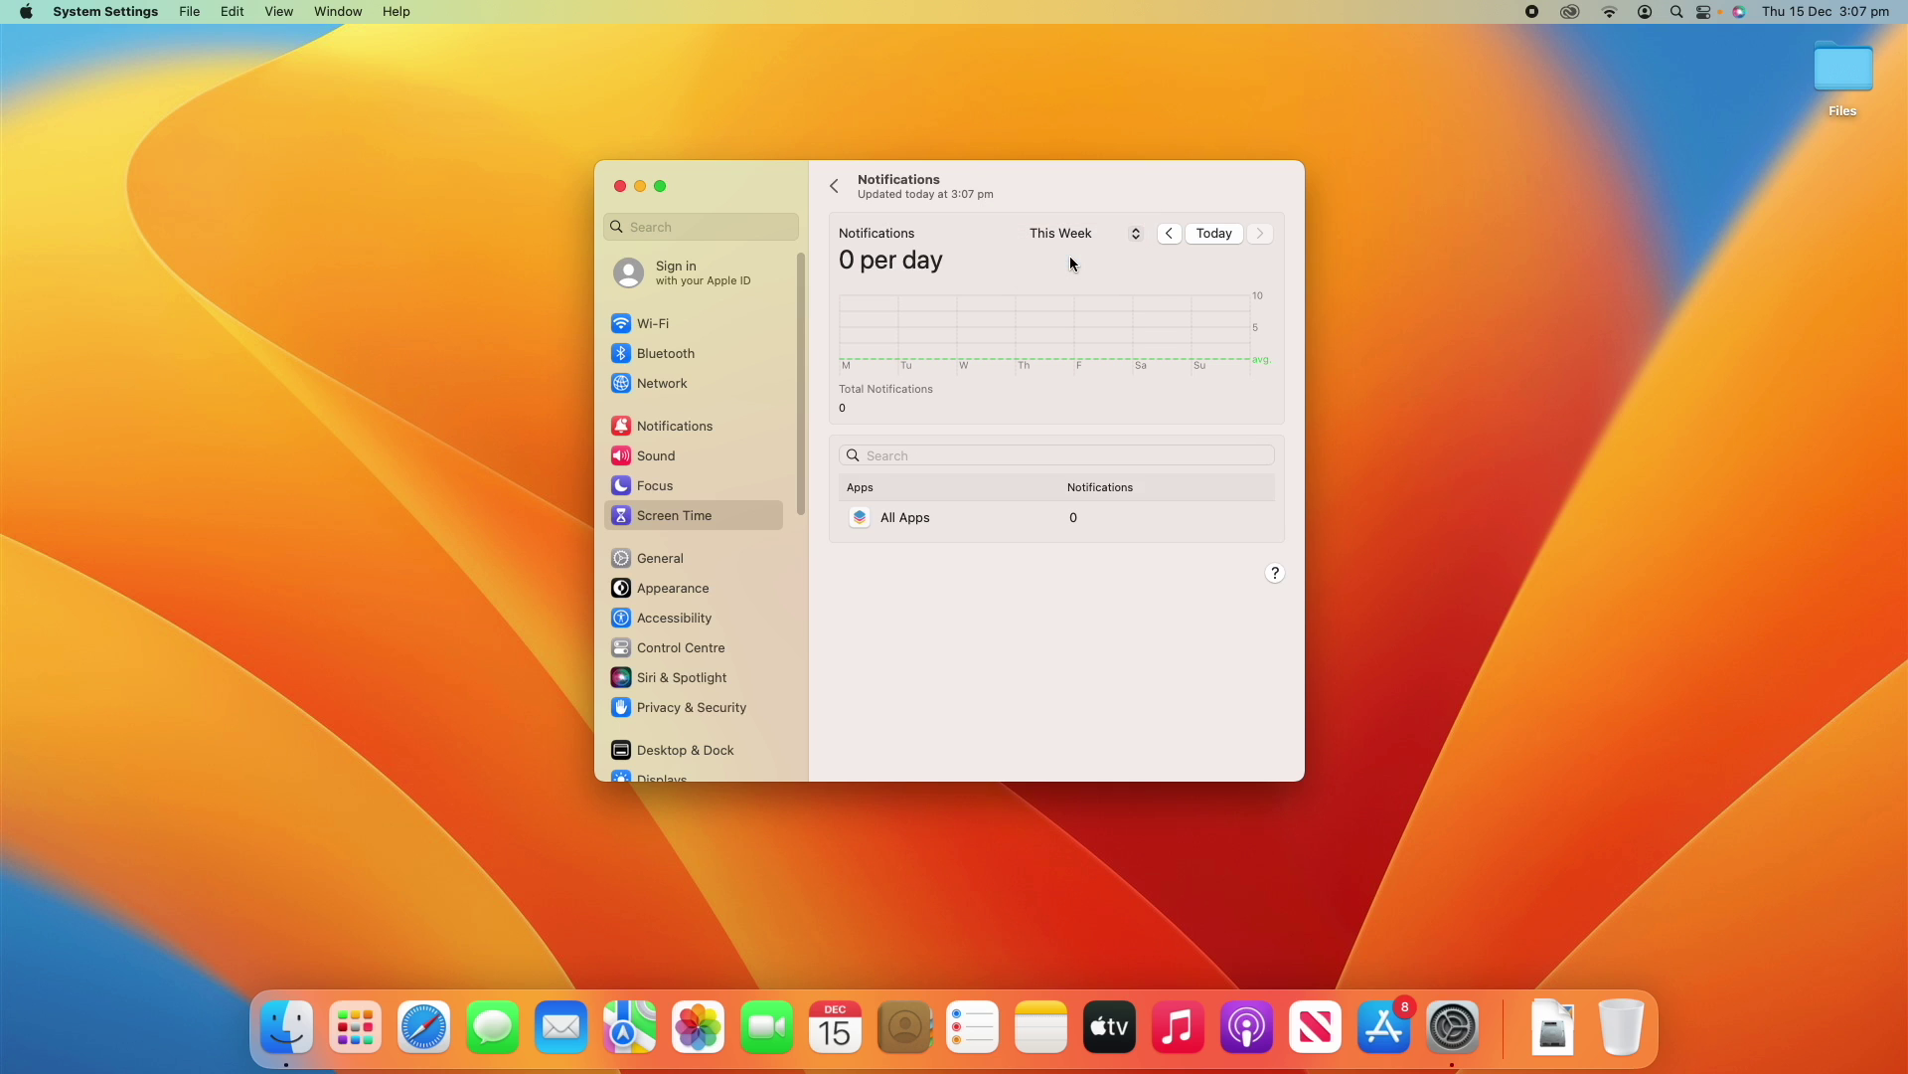
left_click(1073, 241)
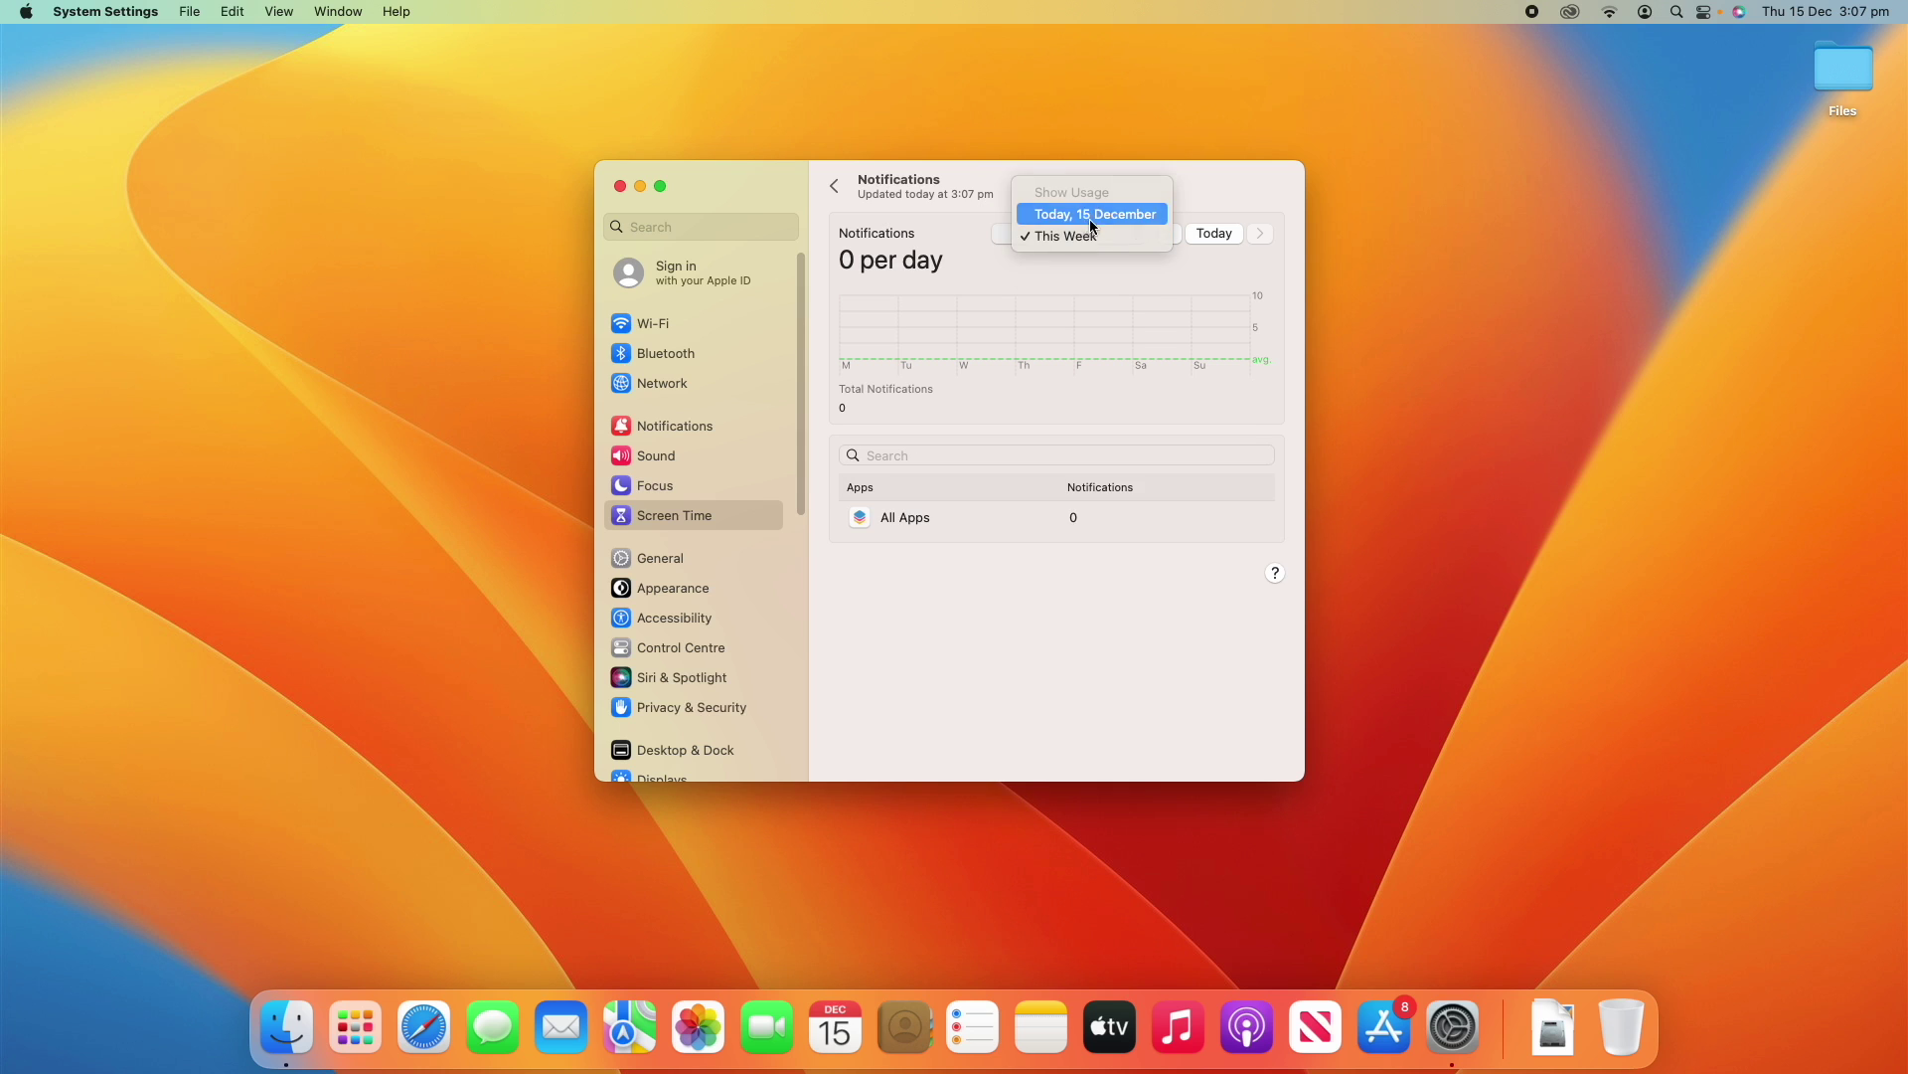
left_click(1088, 213)
Step: Step the notifications report back day by day to Tuesday, 6 December, and return to today
left_click(1173, 233)
left_click(1174, 233)
left_click(1174, 233)
left_click(1174, 233)
left_click(1174, 233)
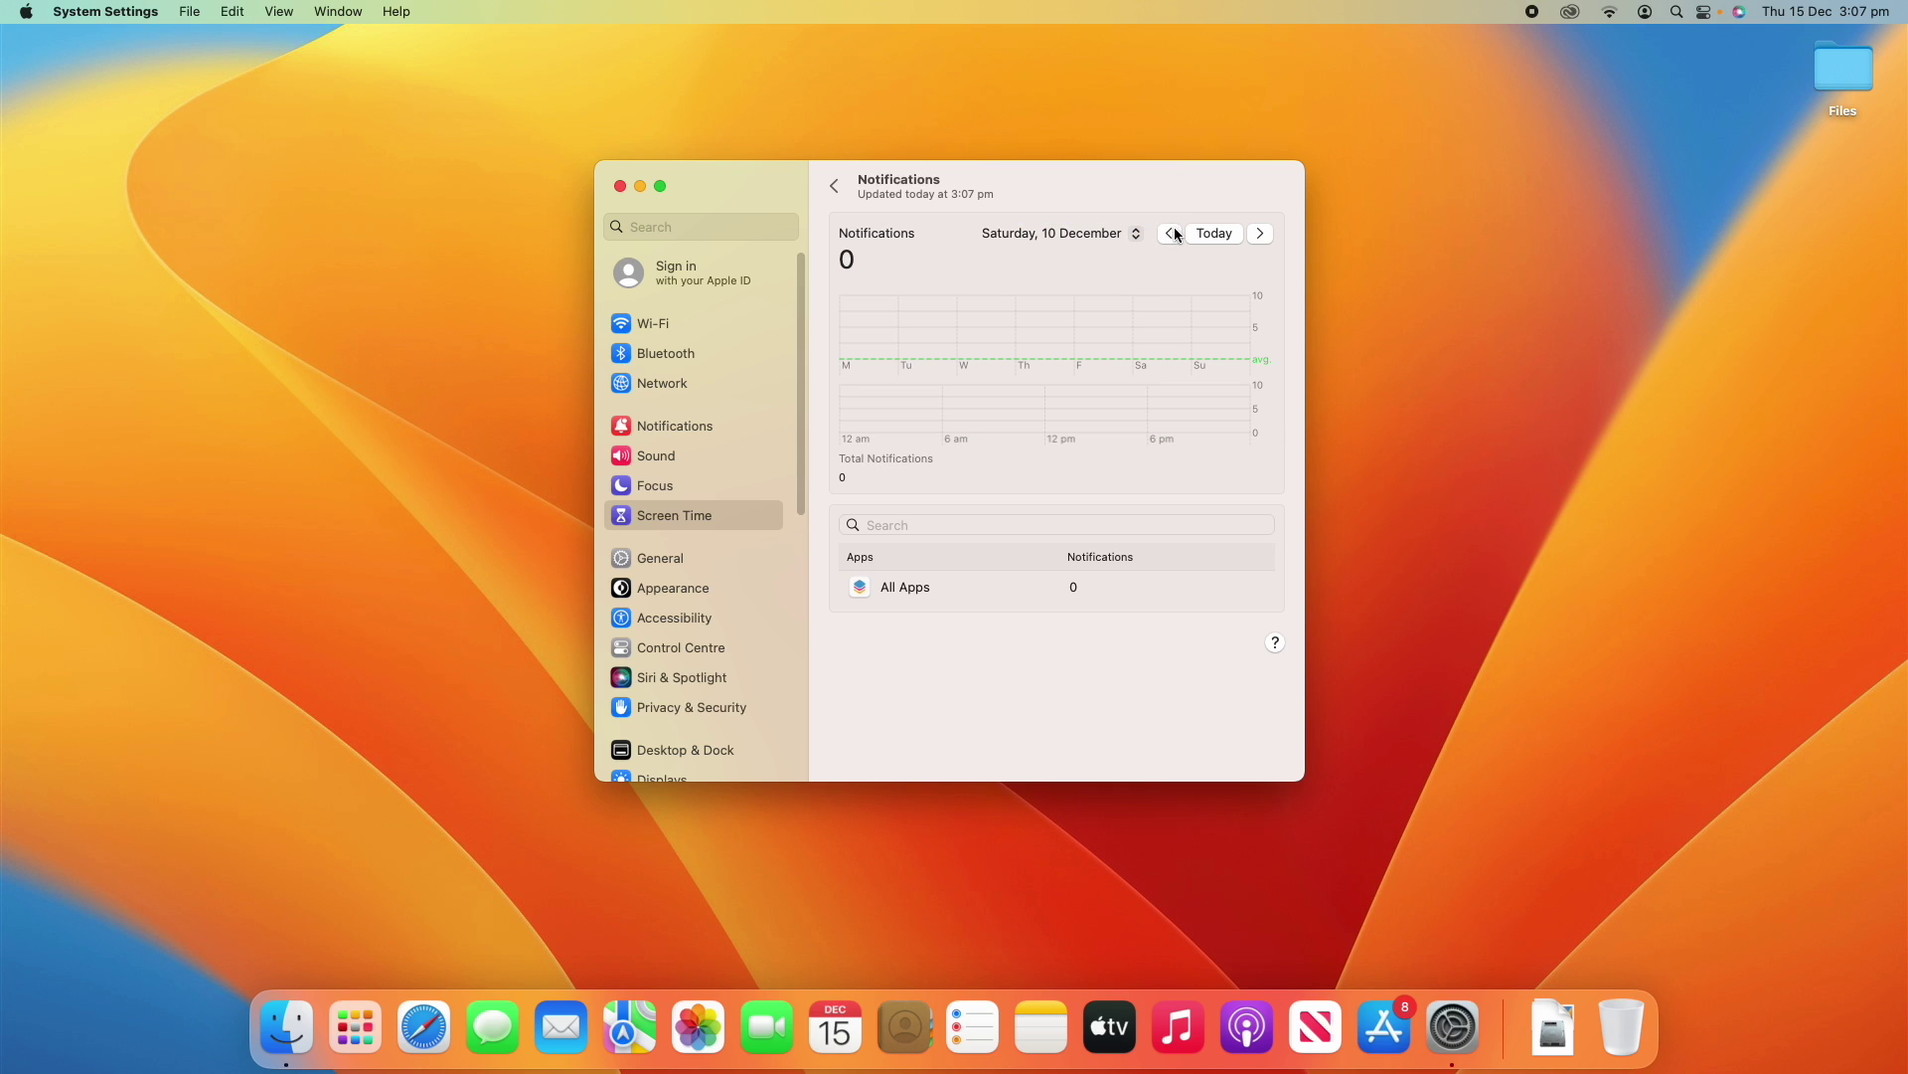
left_click(1174, 233)
left_click(1173, 232)
left_click(1173, 233)
left_click(1173, 232)
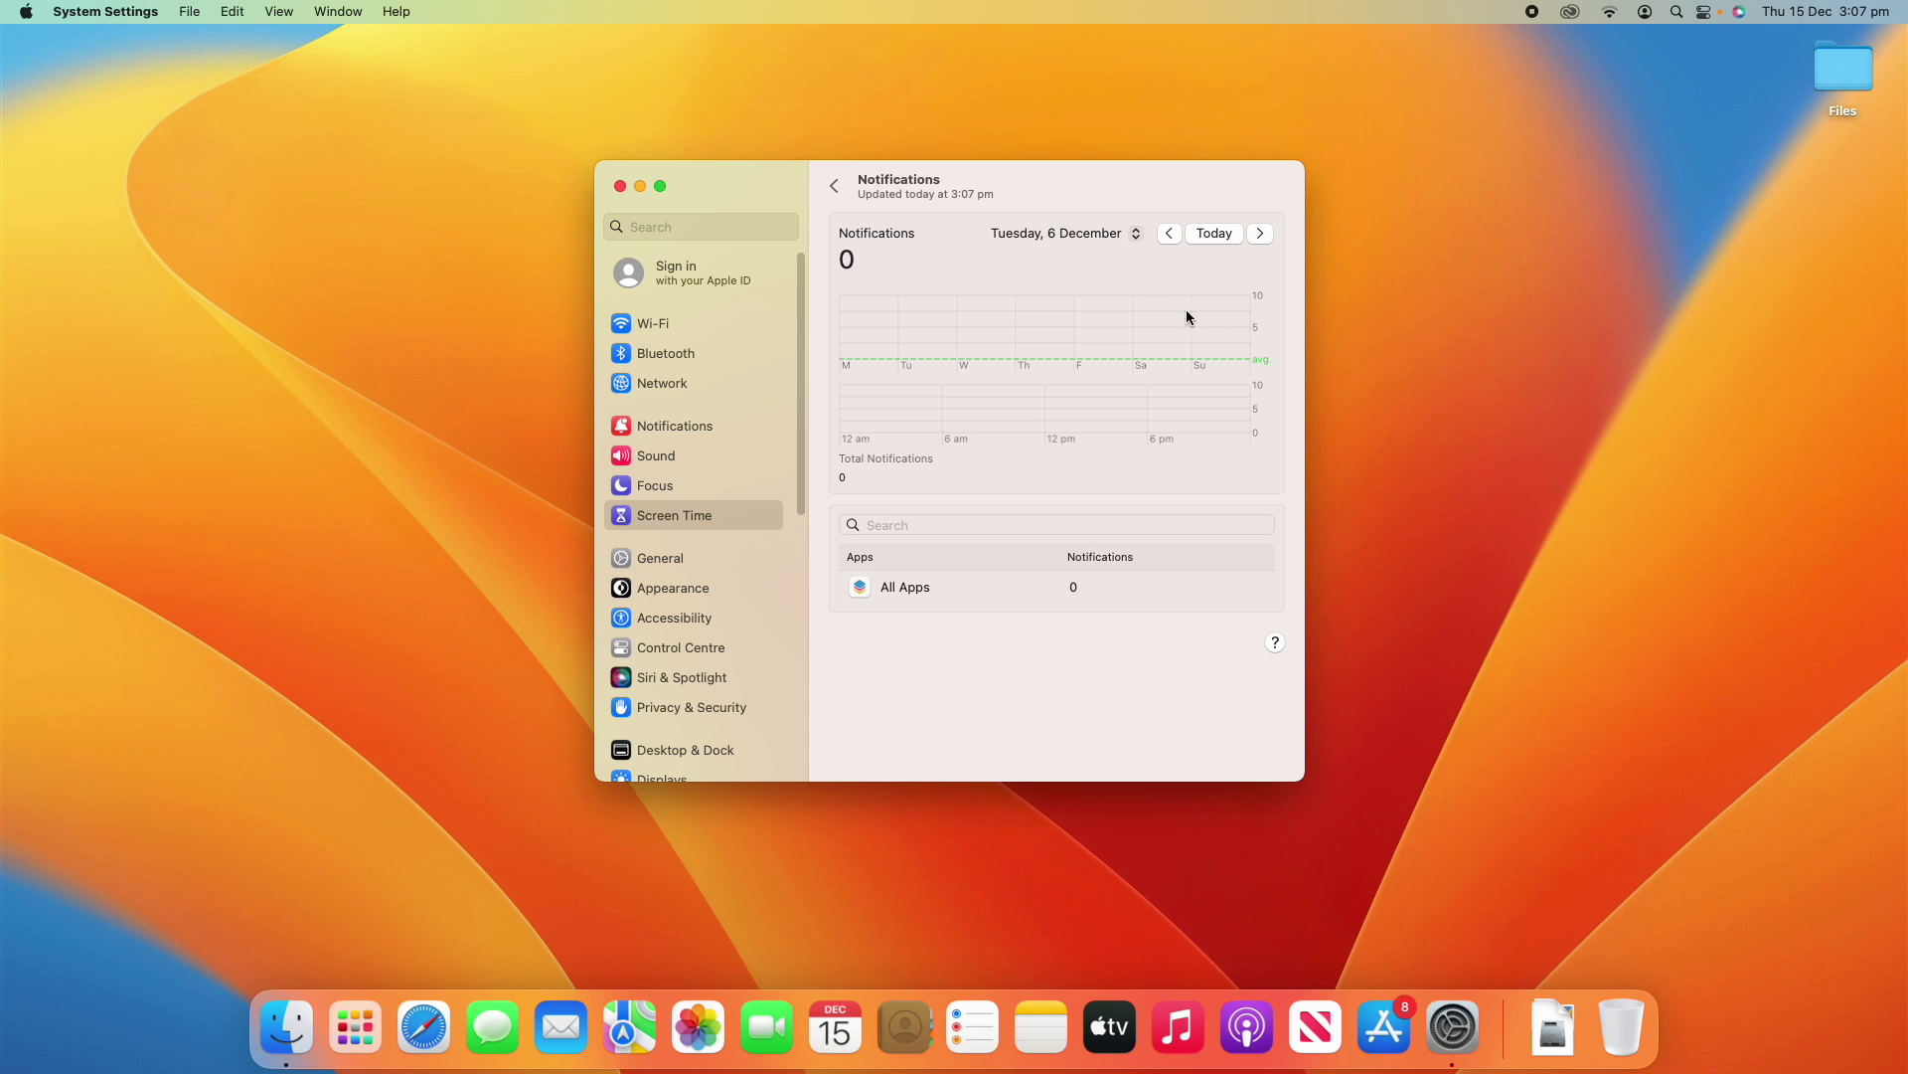
left_click(1211, 240)
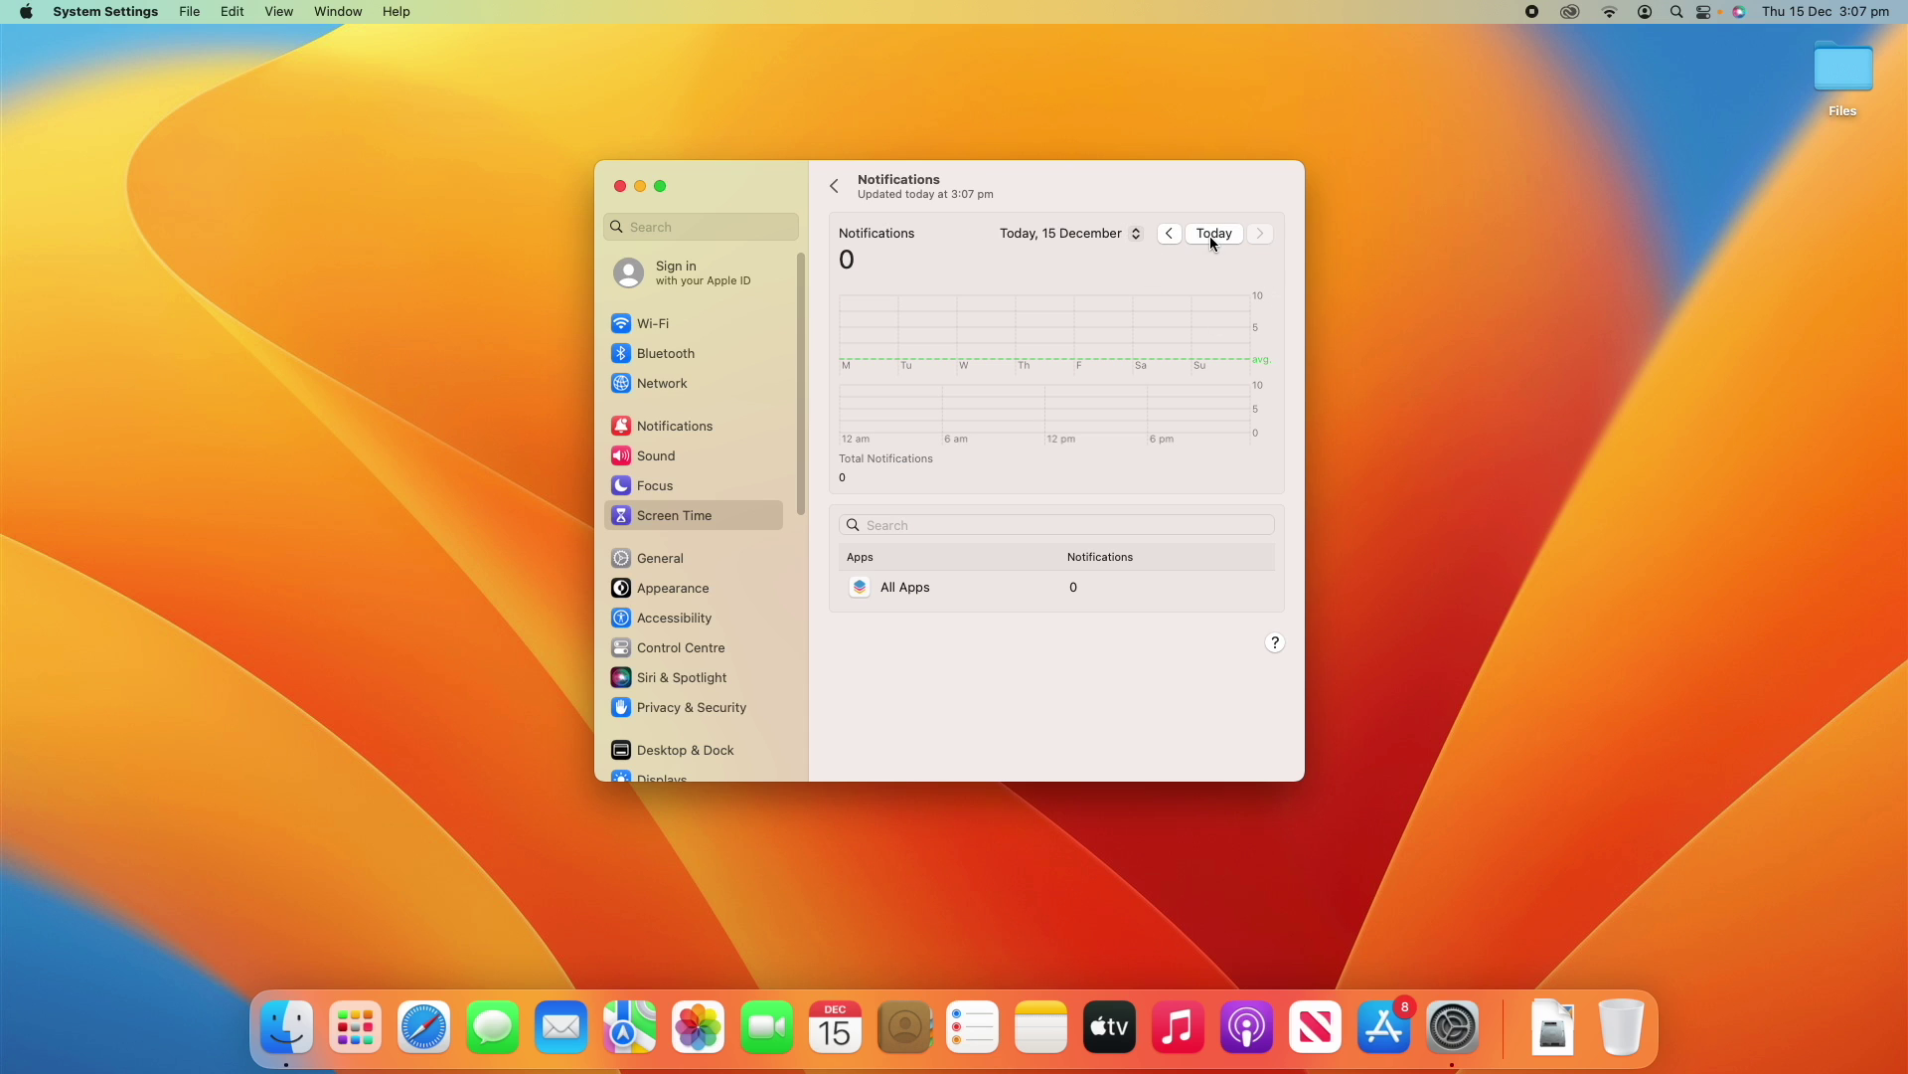
Step: View the Pick-ups report and go back to the main Screen Time settings
left_click(836, 188)
left_click(932, 386)
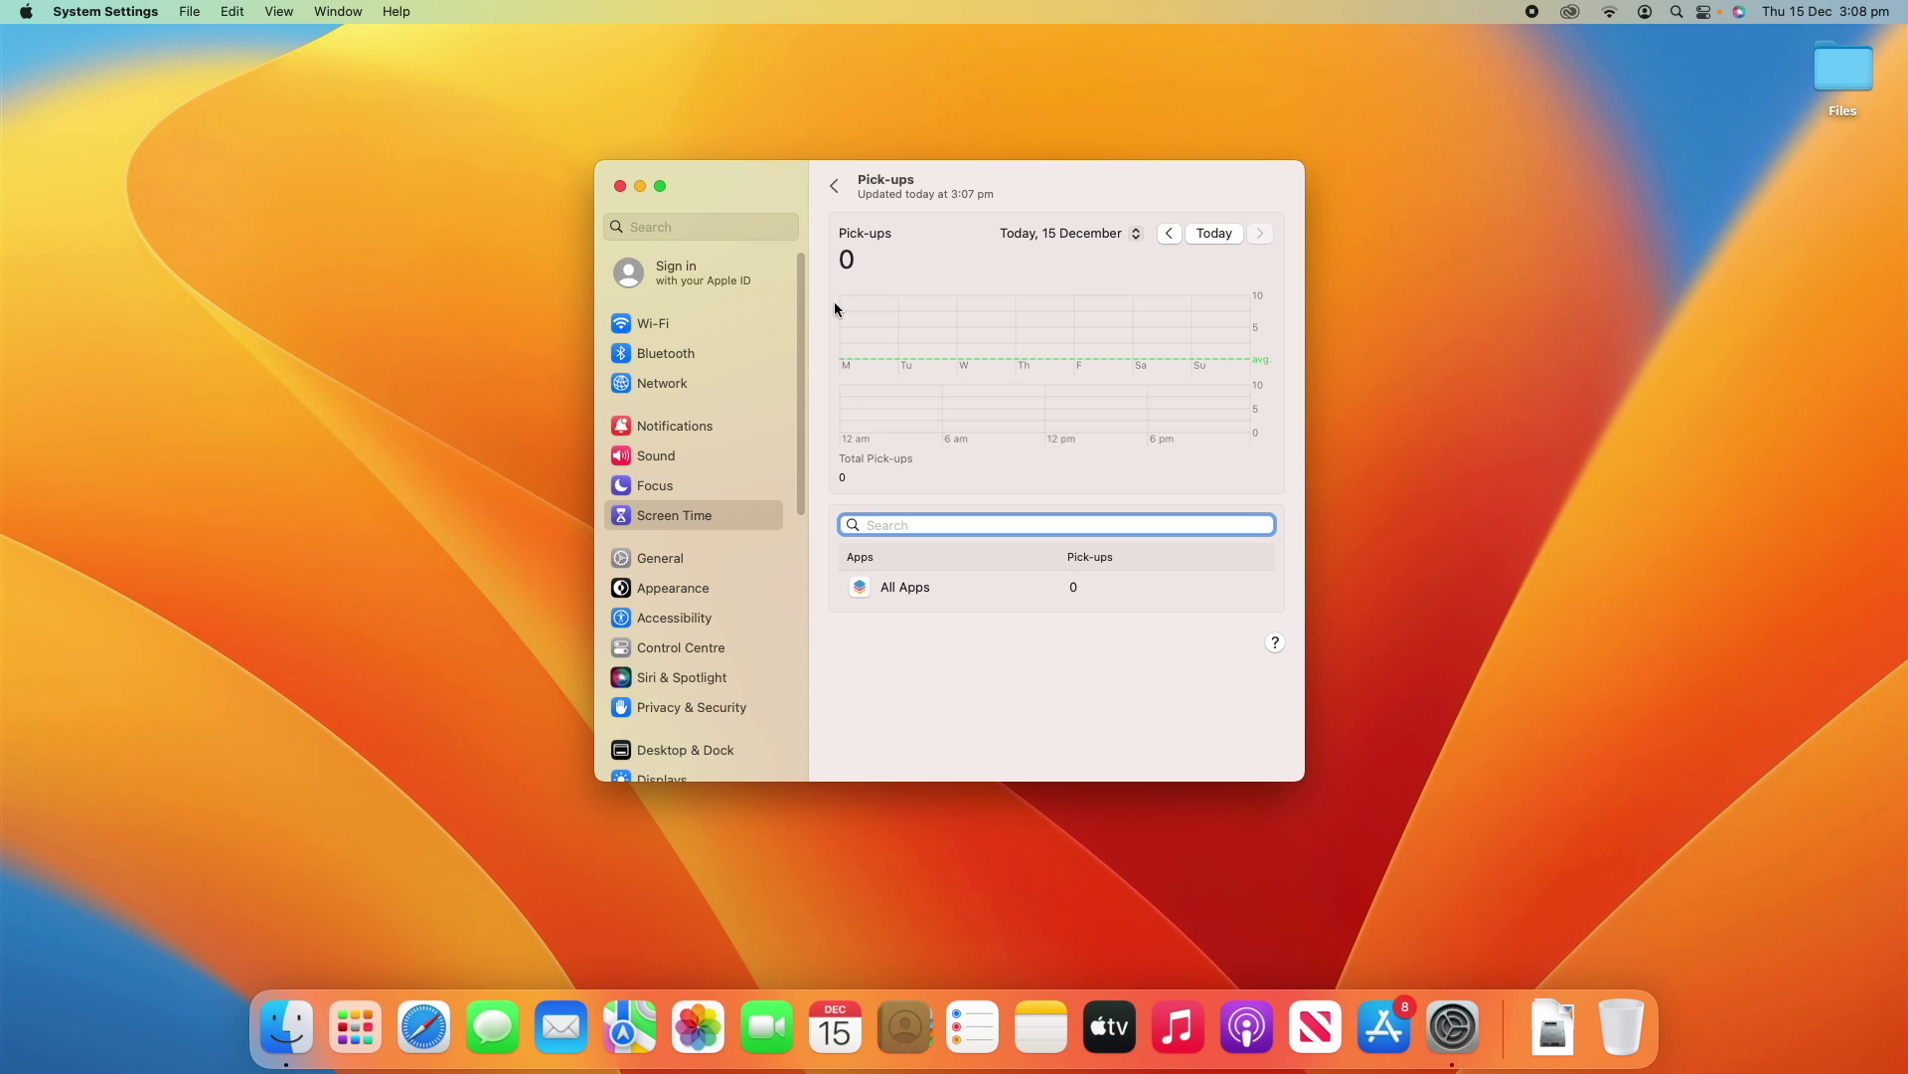
left_click(836, 179)
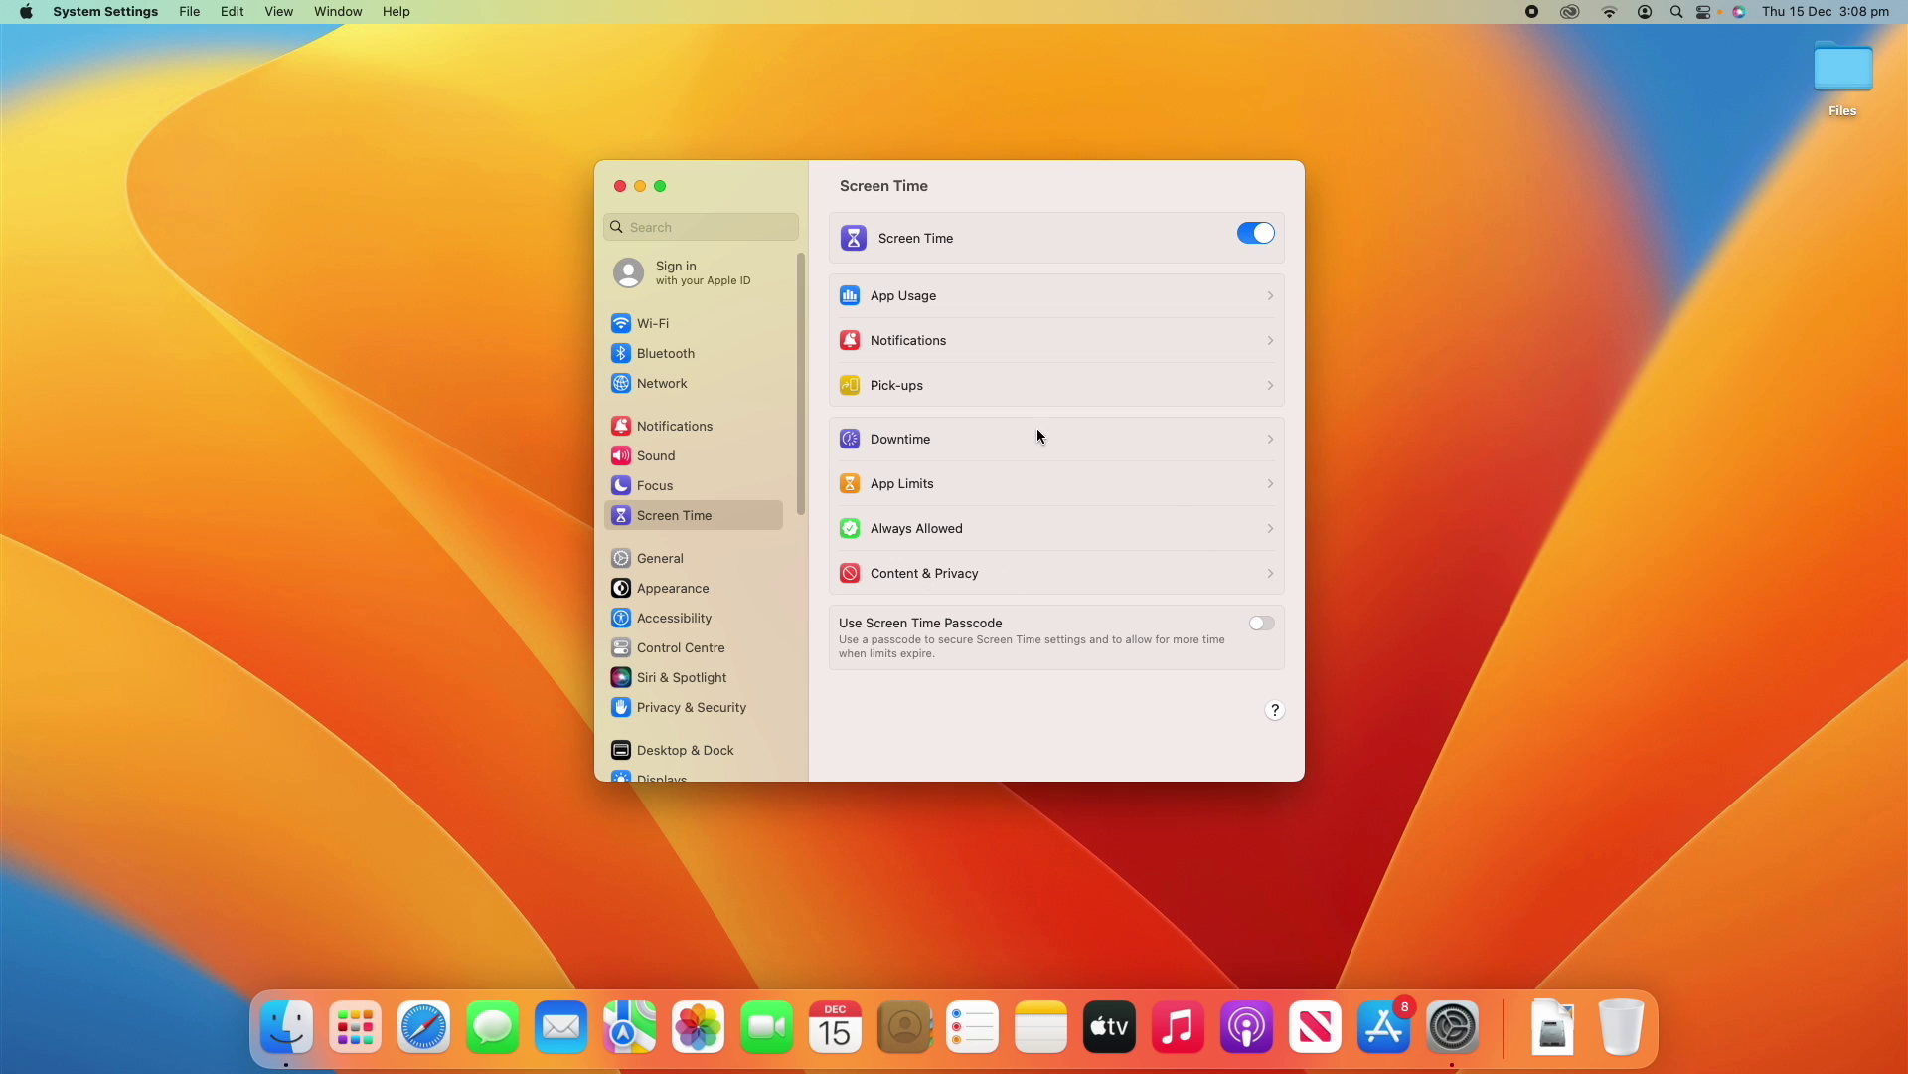
Step: Open the Downtime settings and turn Downtime on
left_click(997, 442)
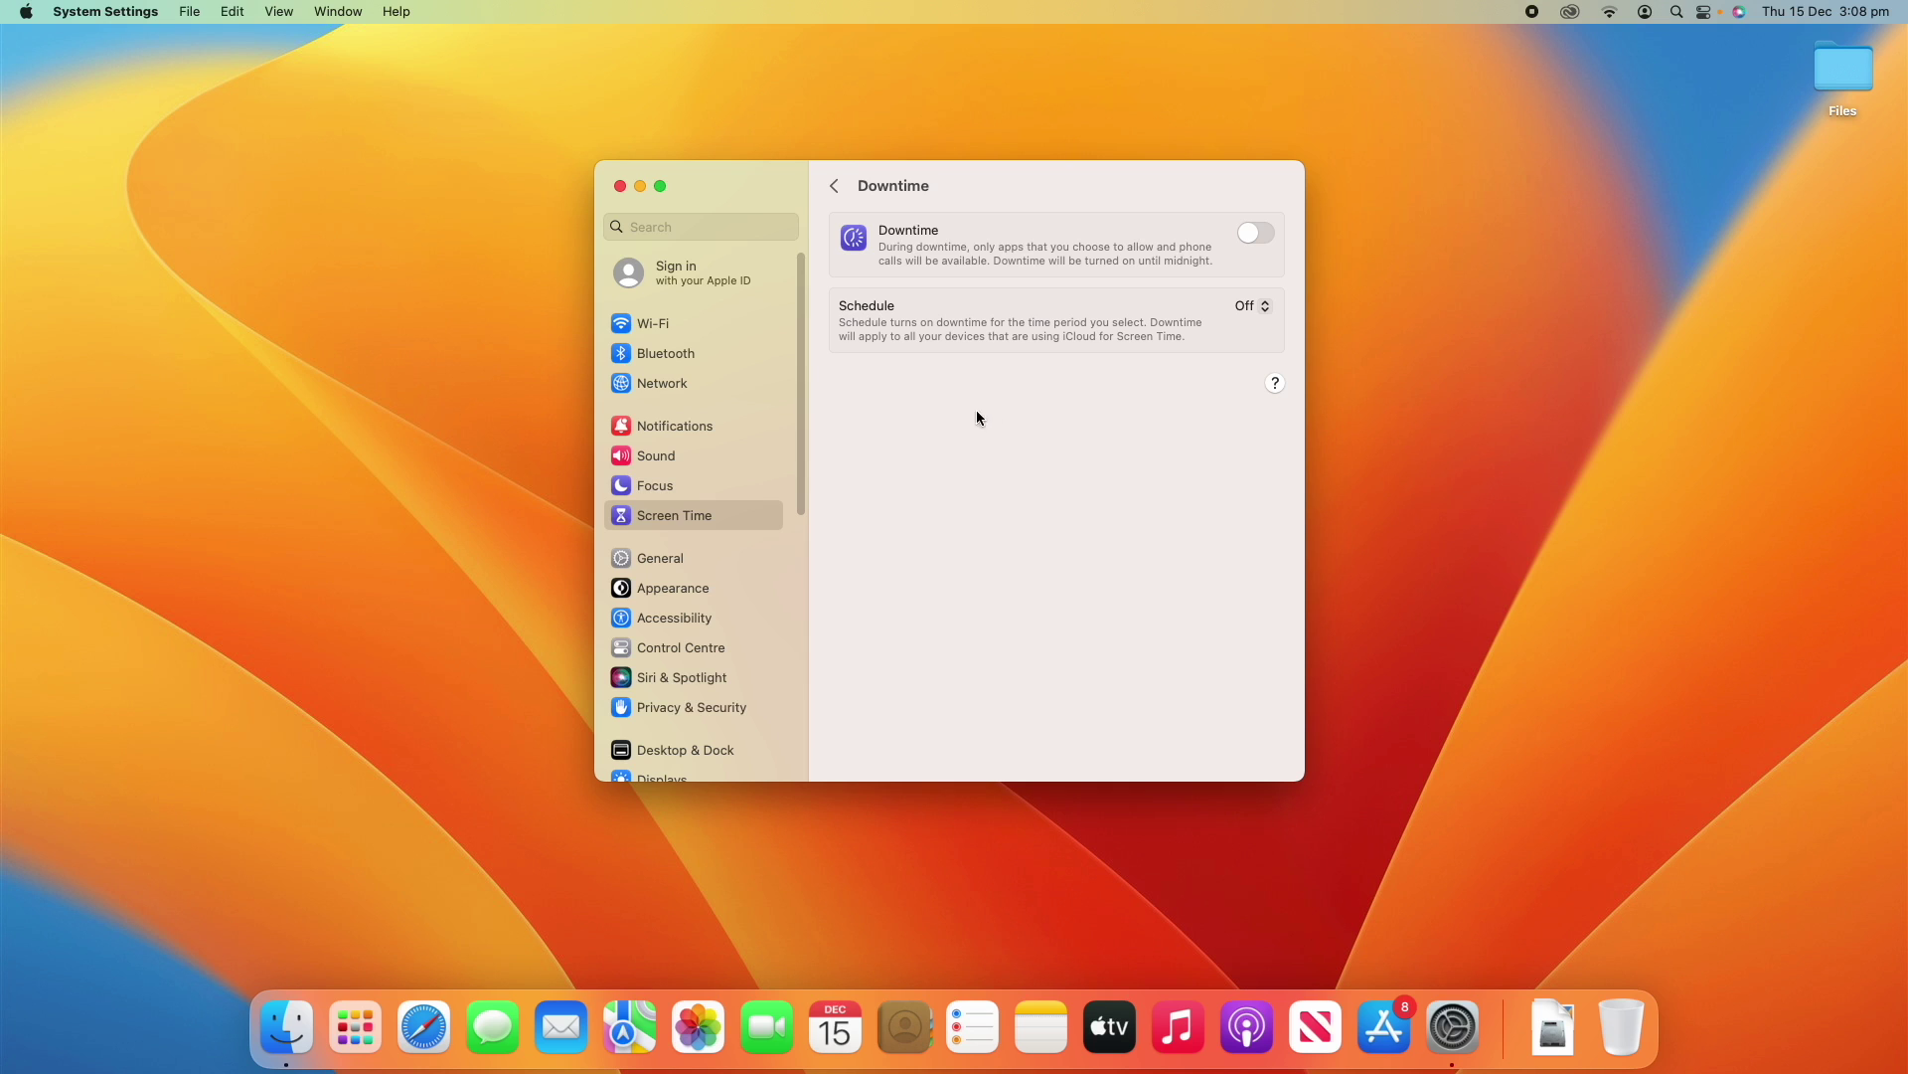
left_click(1261, 232)
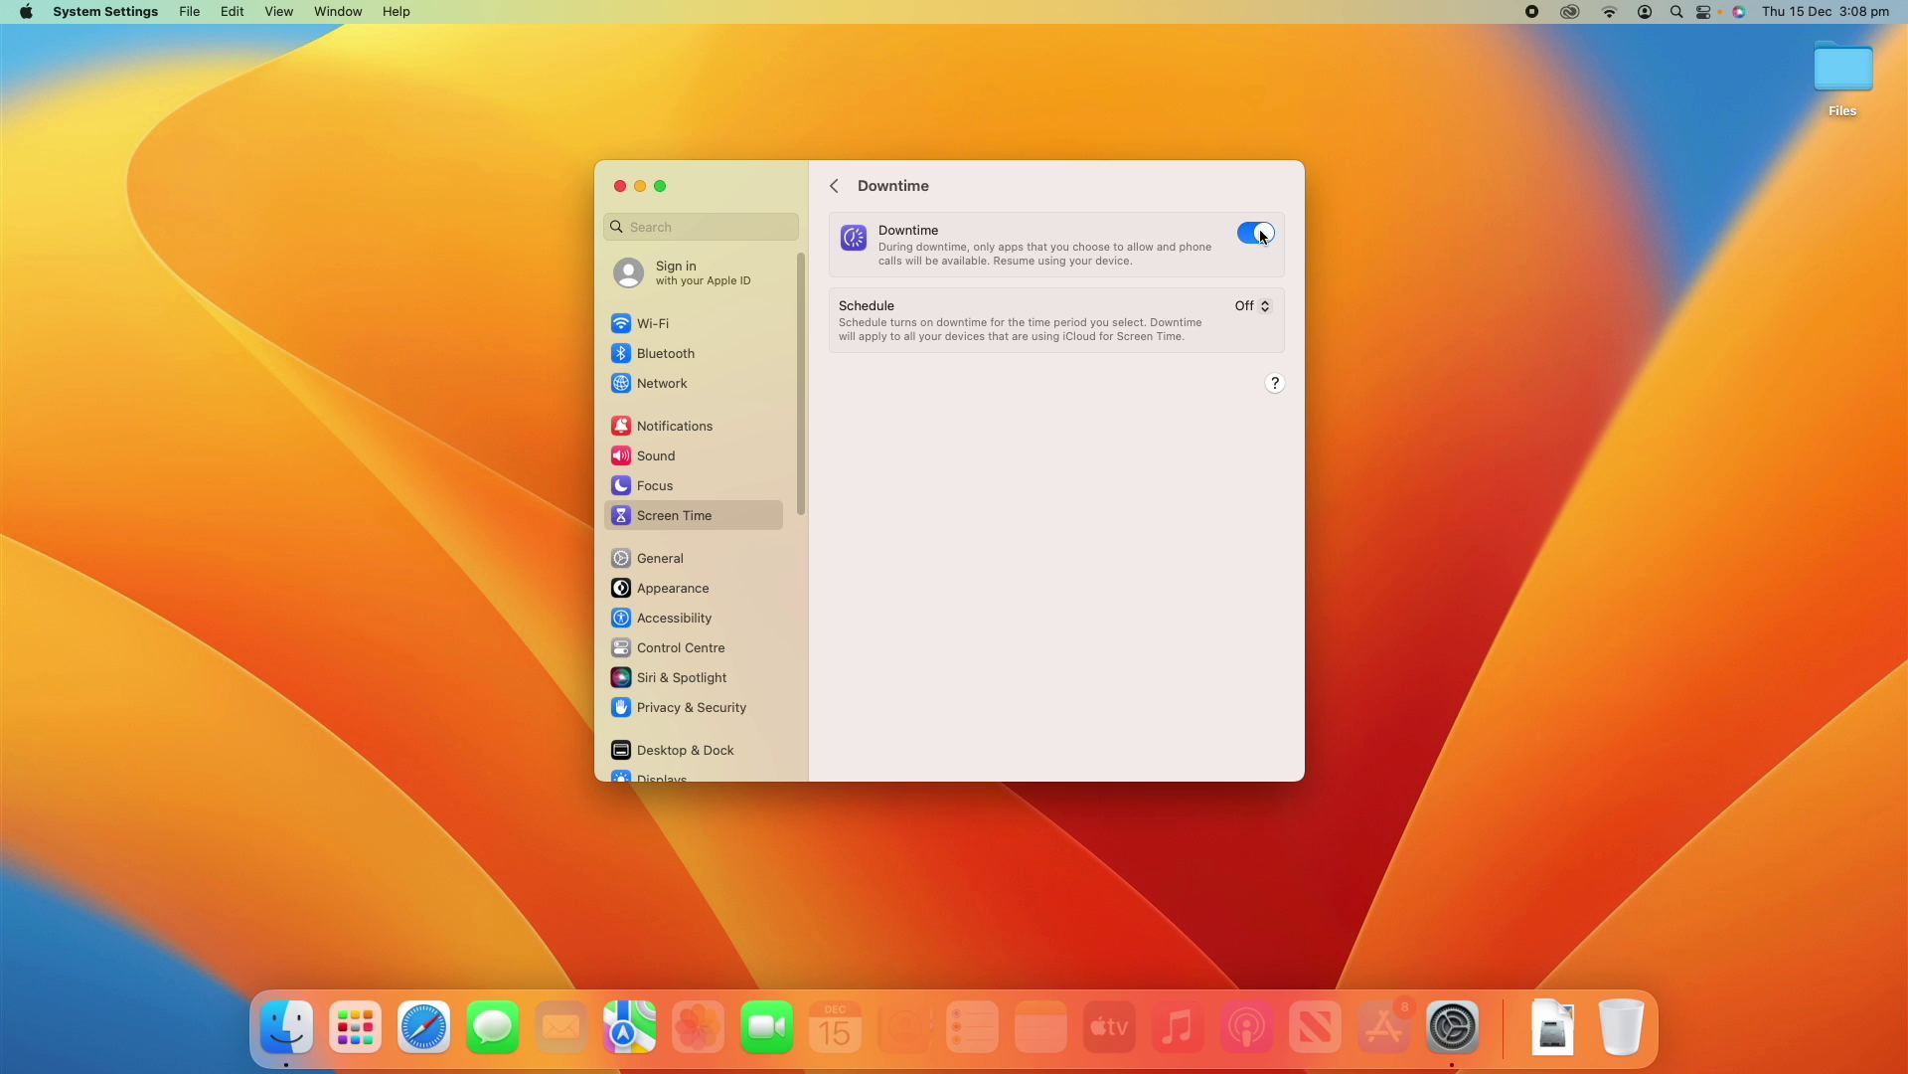
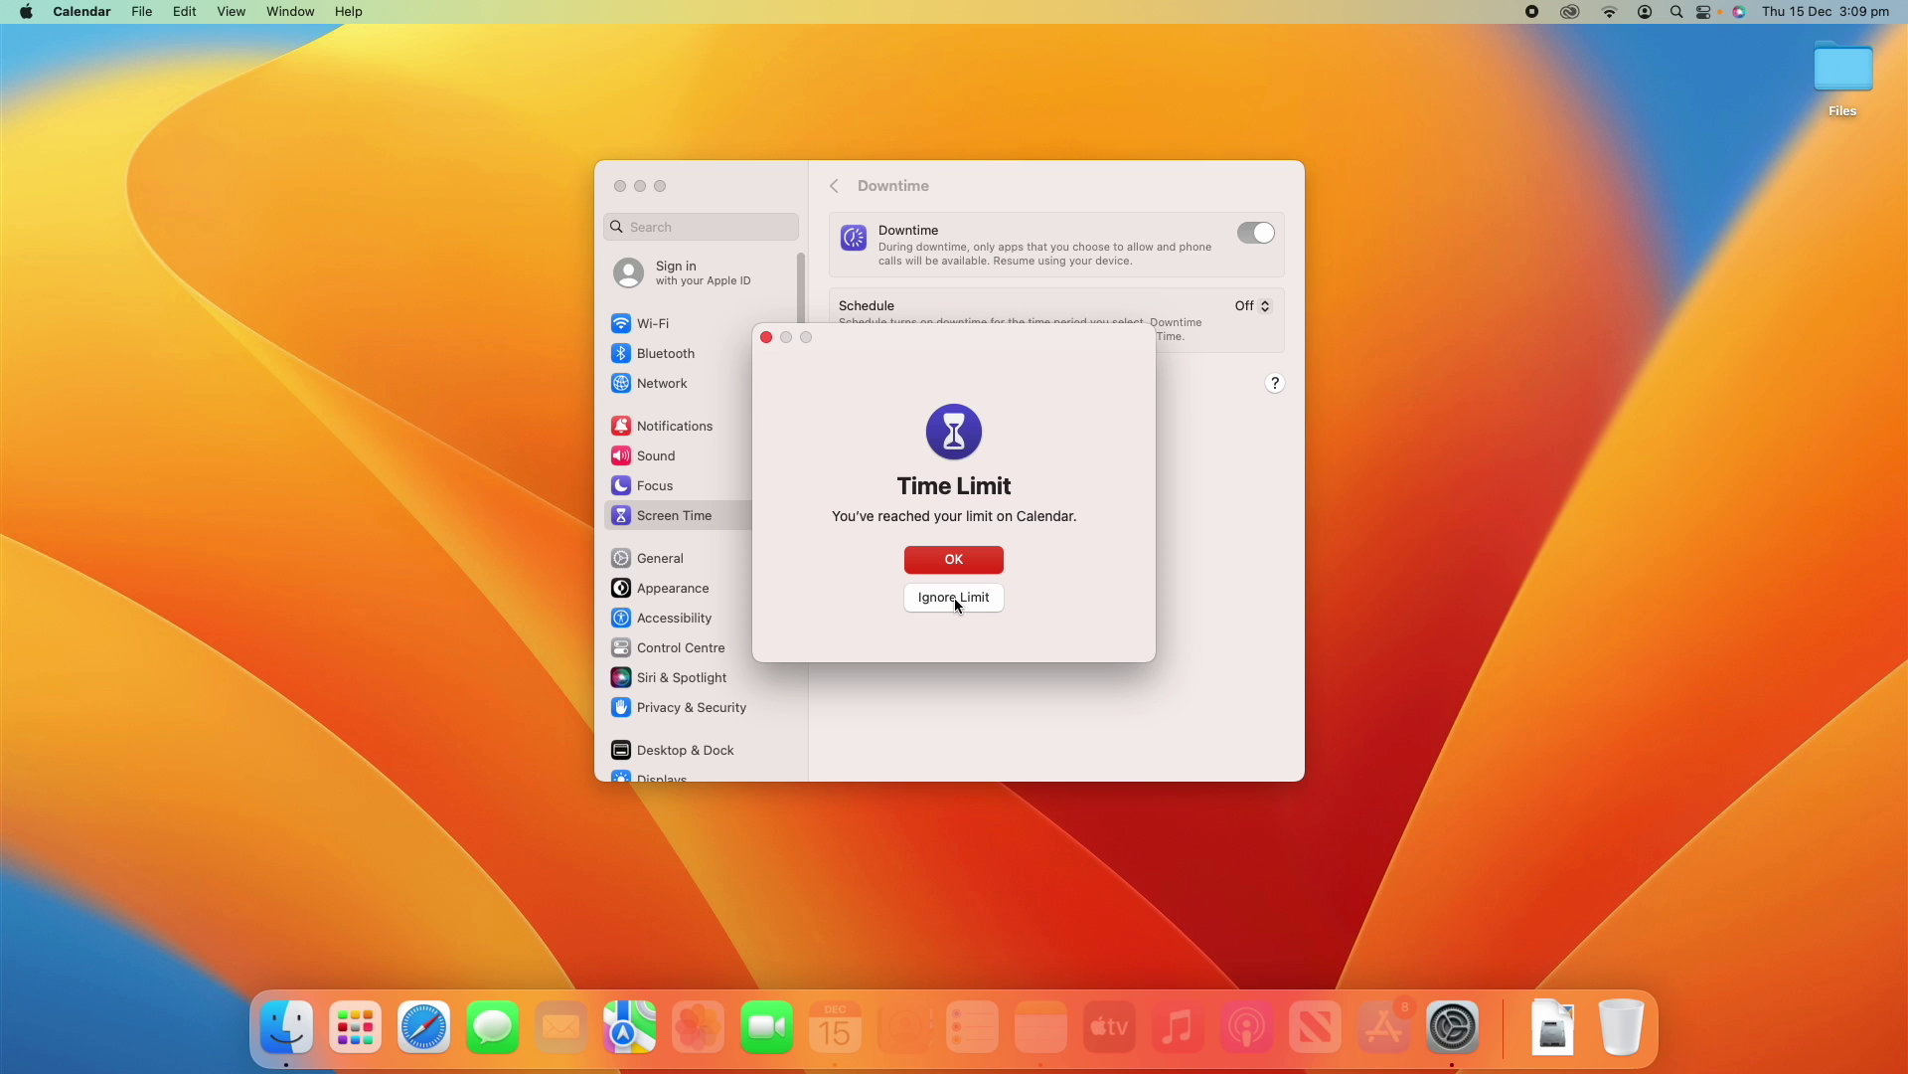
Step: Allow Calendar one more minute past its time limit, view the calendar and close its window
left_click(954, 598)
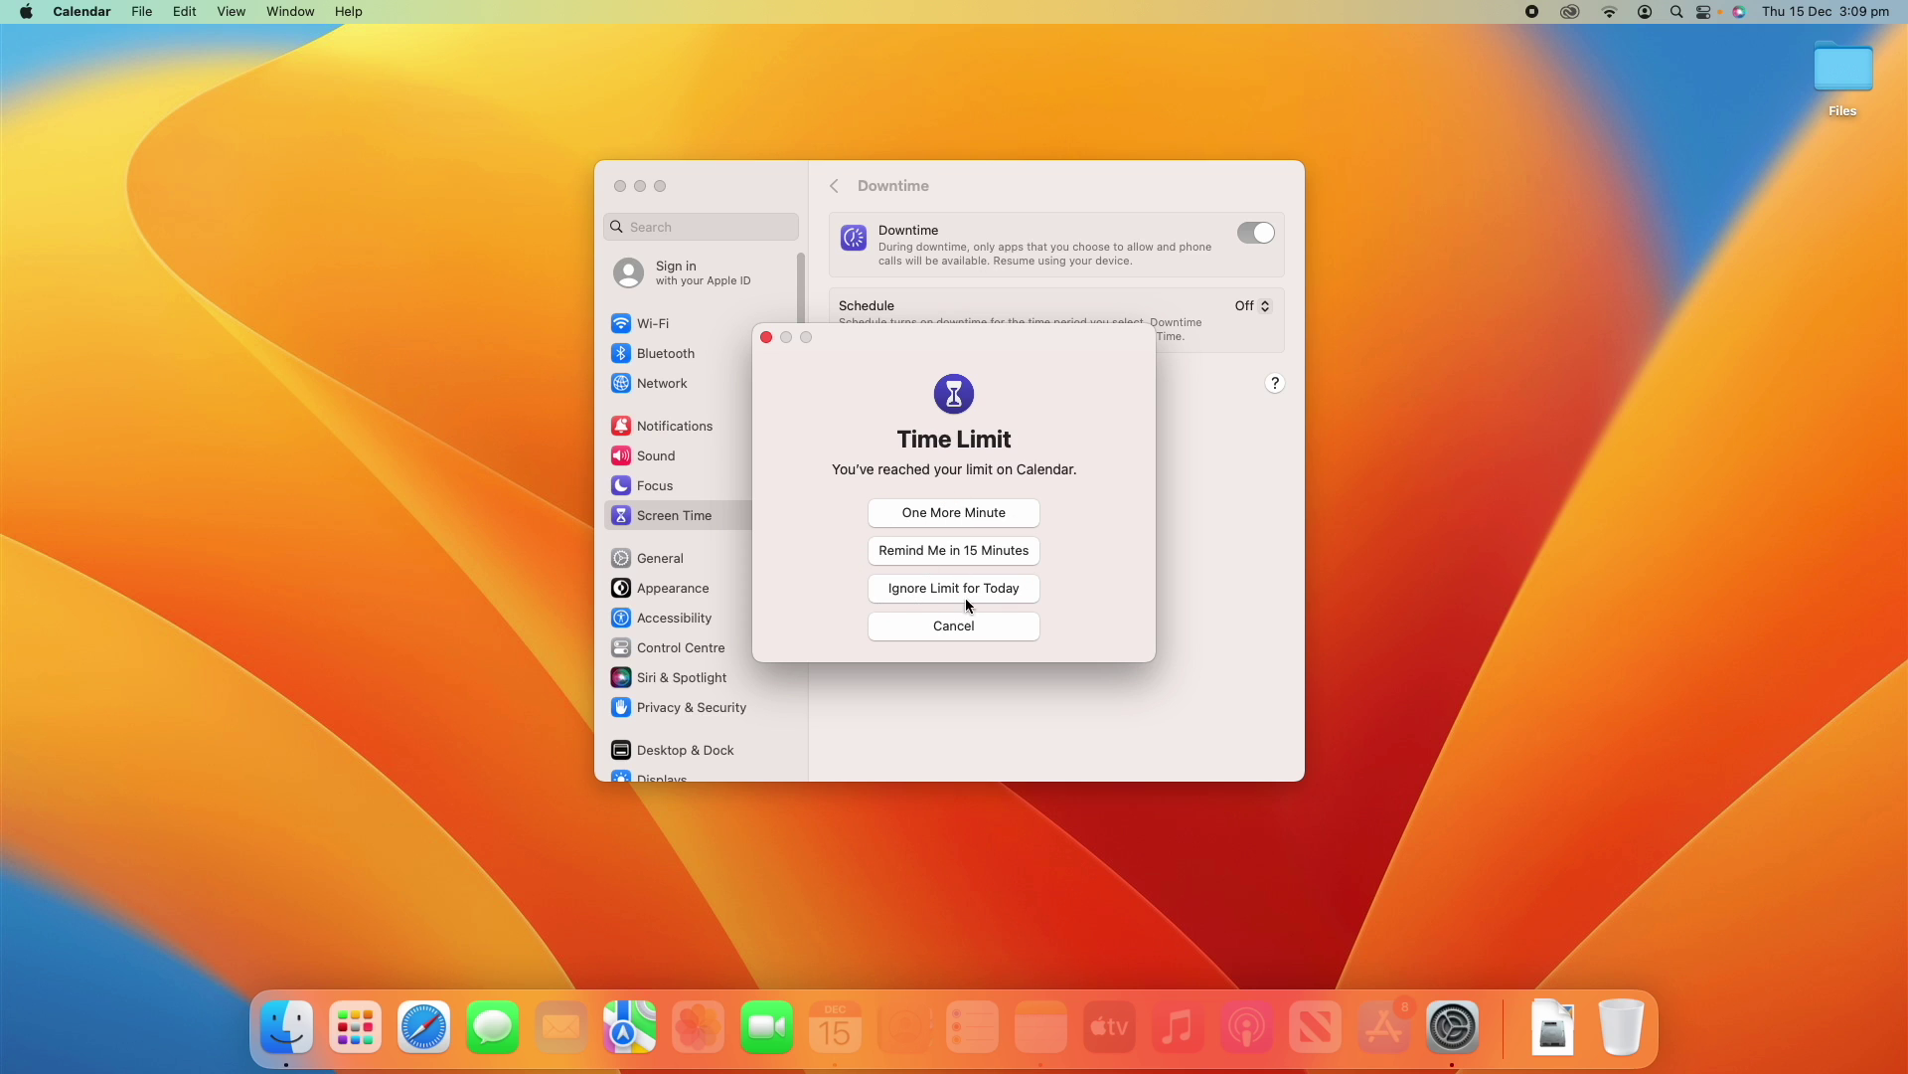
left_click(1005, 619)
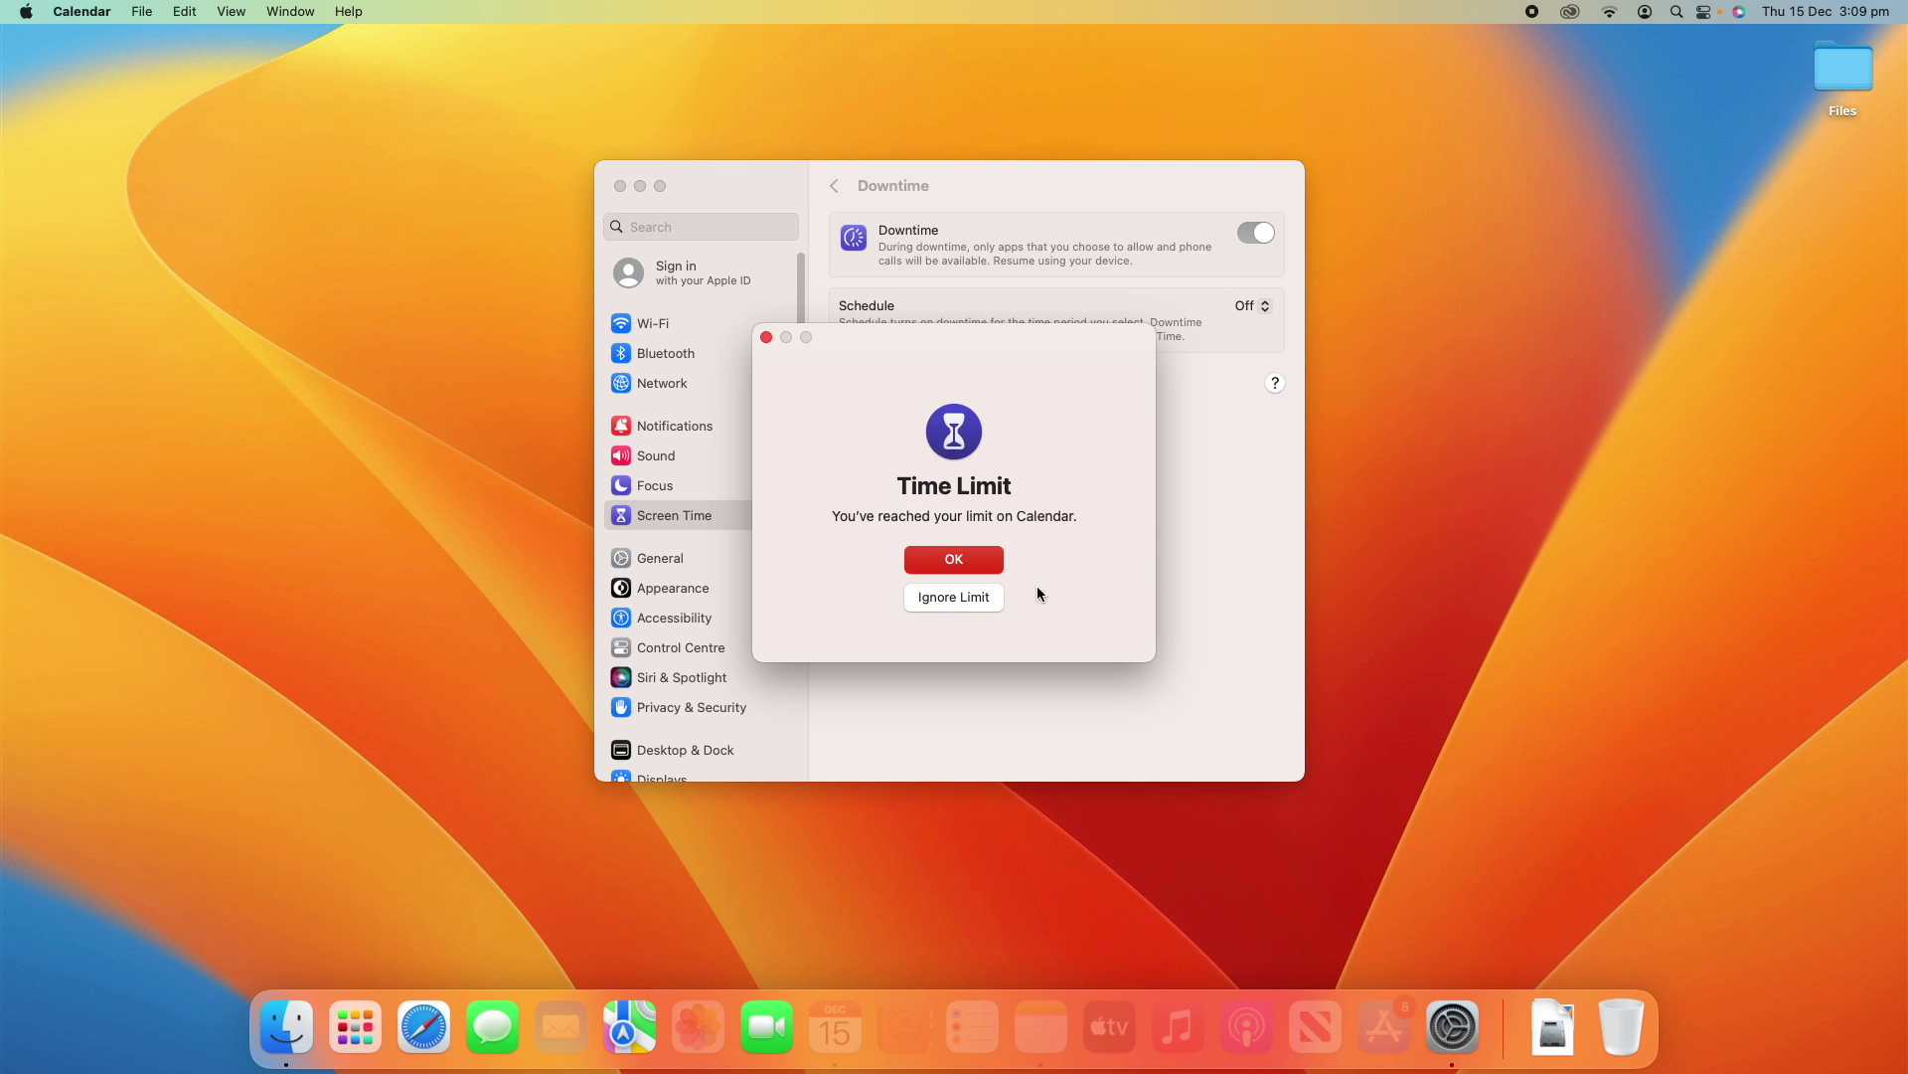
left_click(959, 596)
left_click(958, 512)
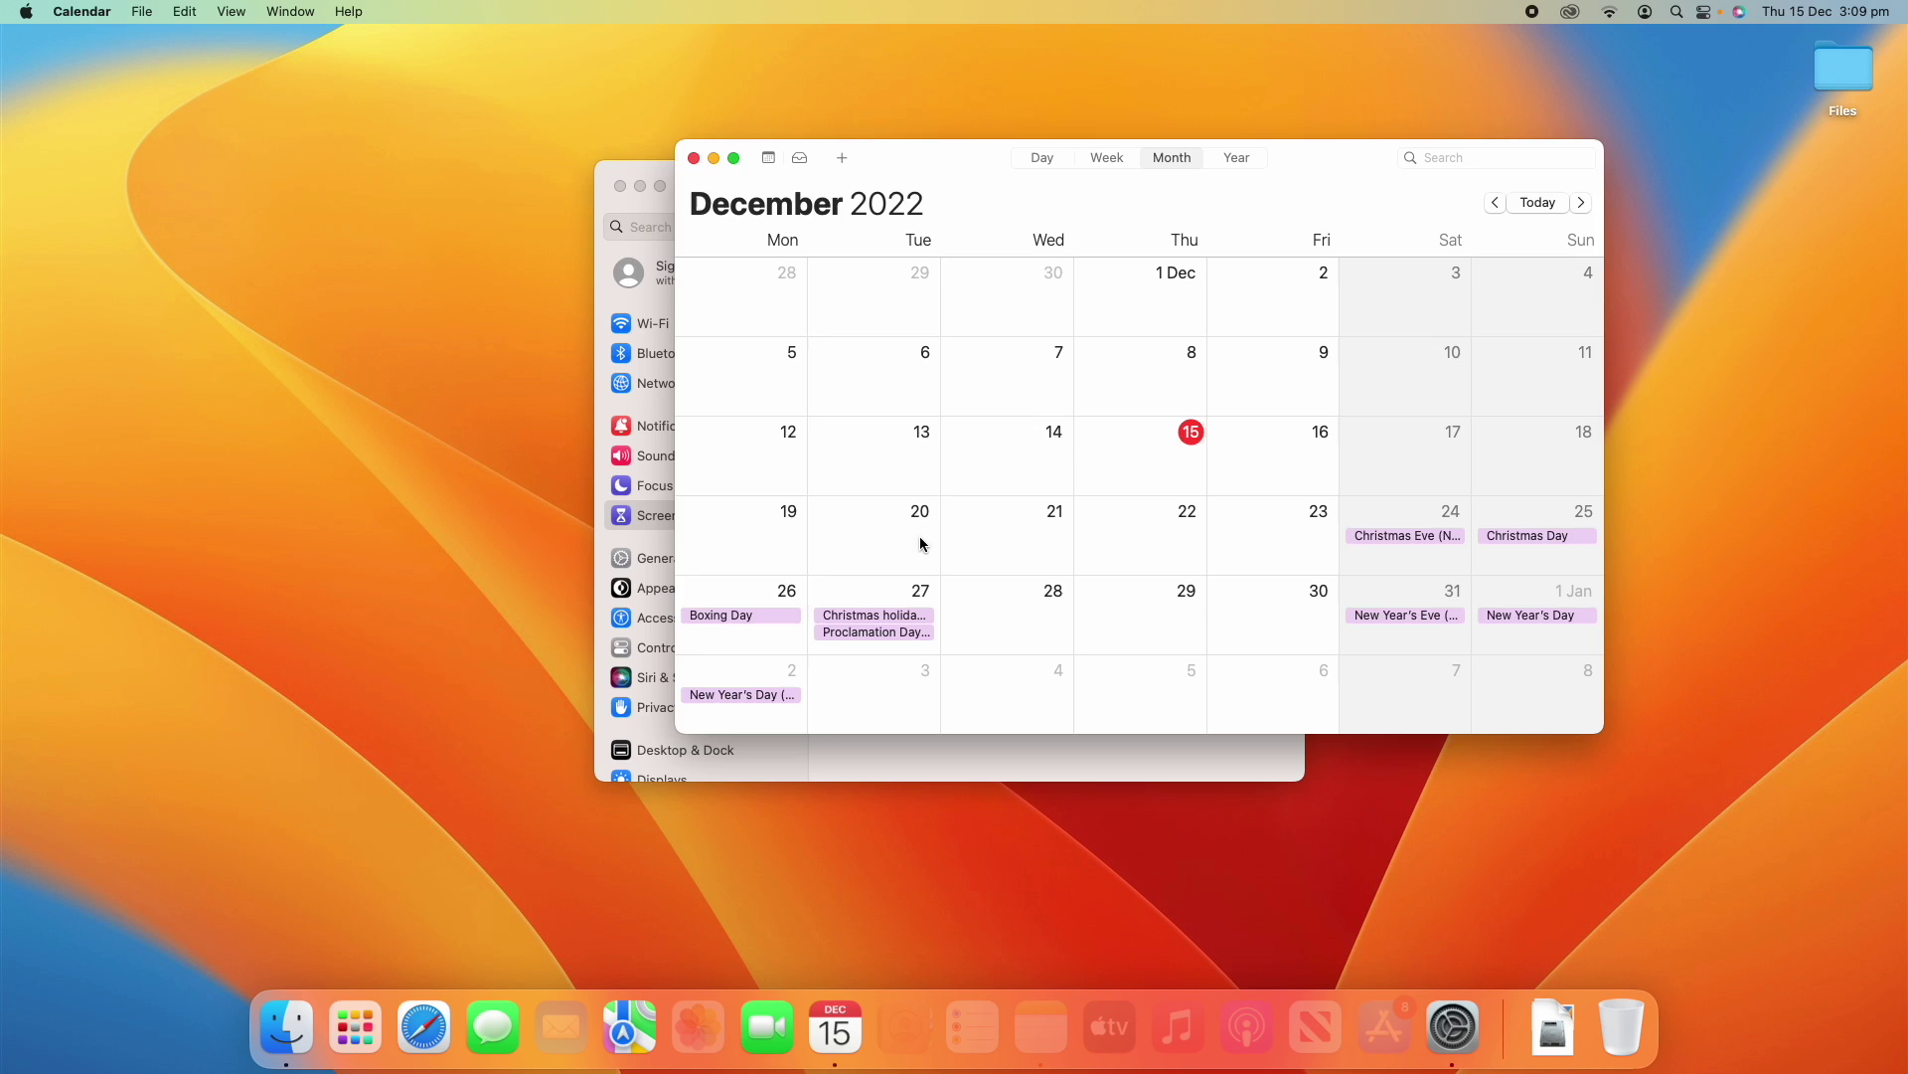
key("super+w")
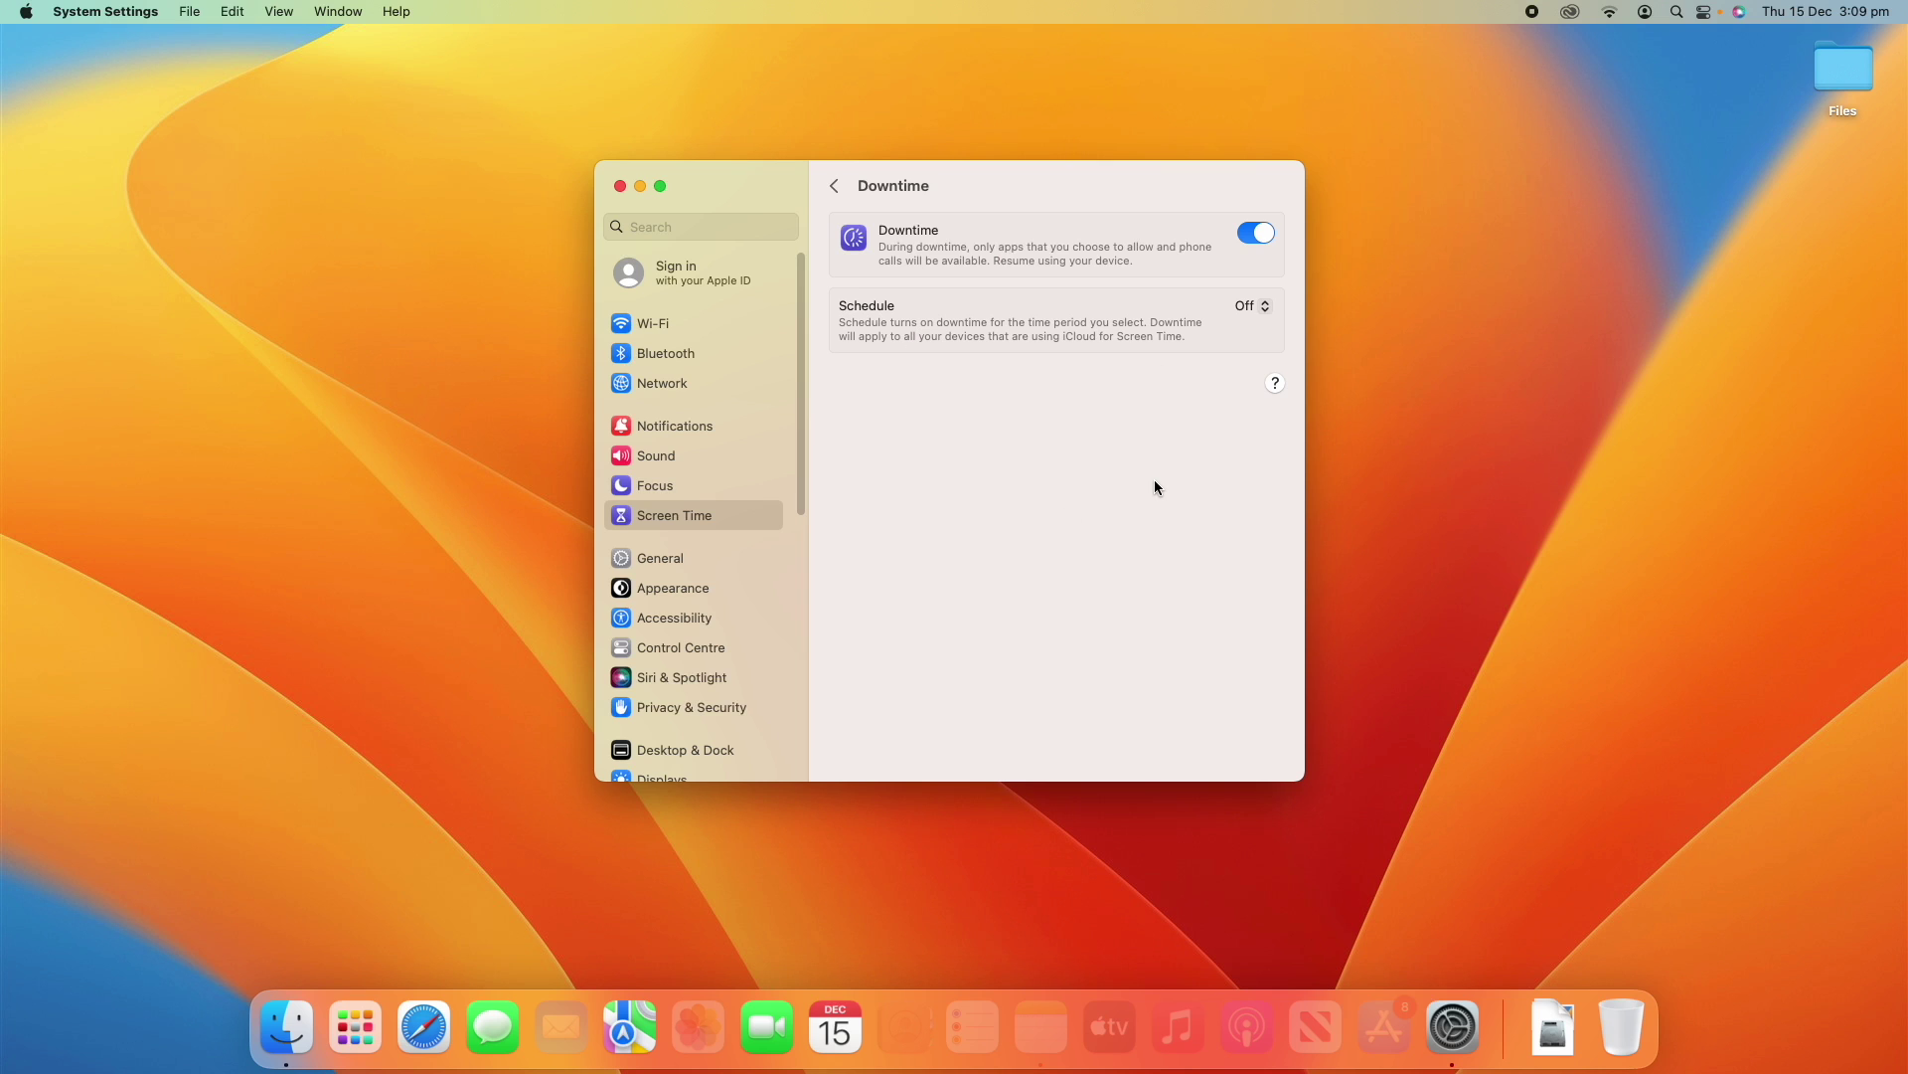
Step: Schedule Downtime for Every Day, view the From and To times, and change the schedule to Custom
left_click(1269, 309)
left_click(1270, 329)
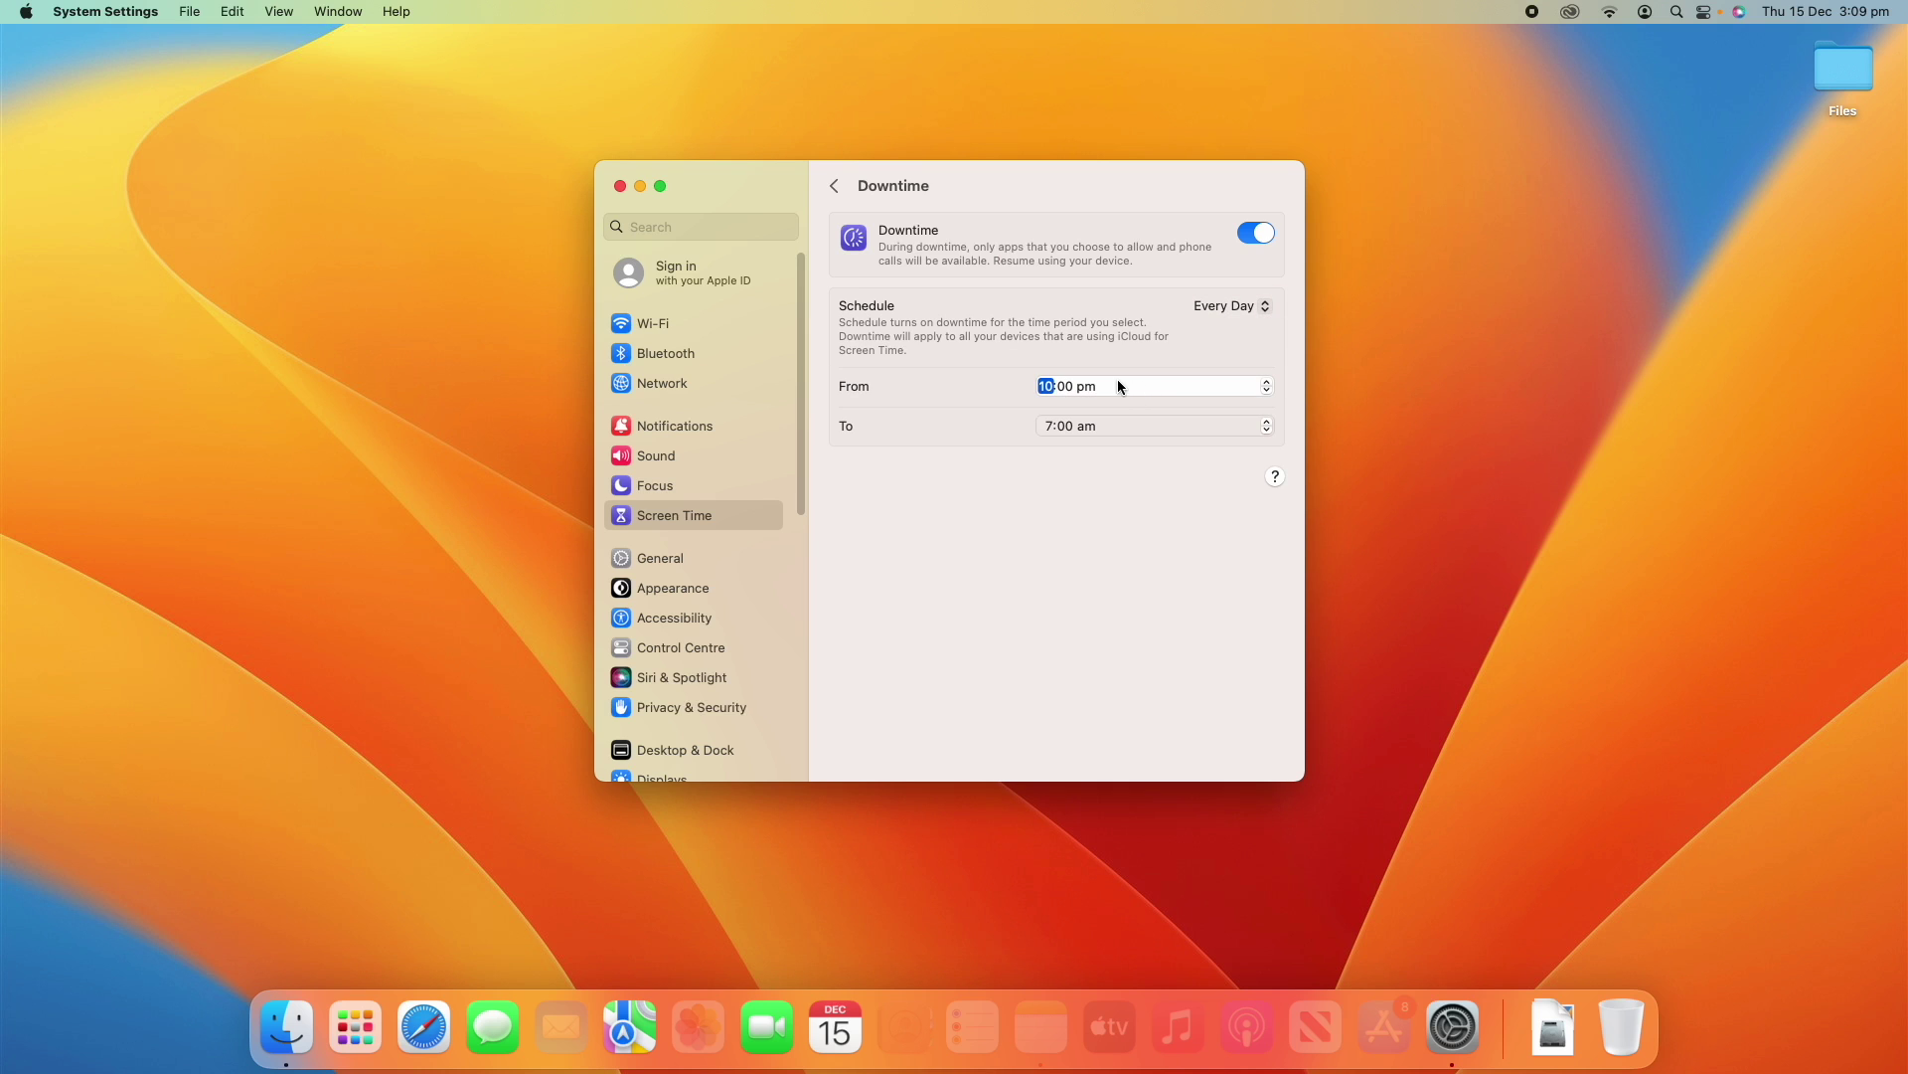
key("Tab")
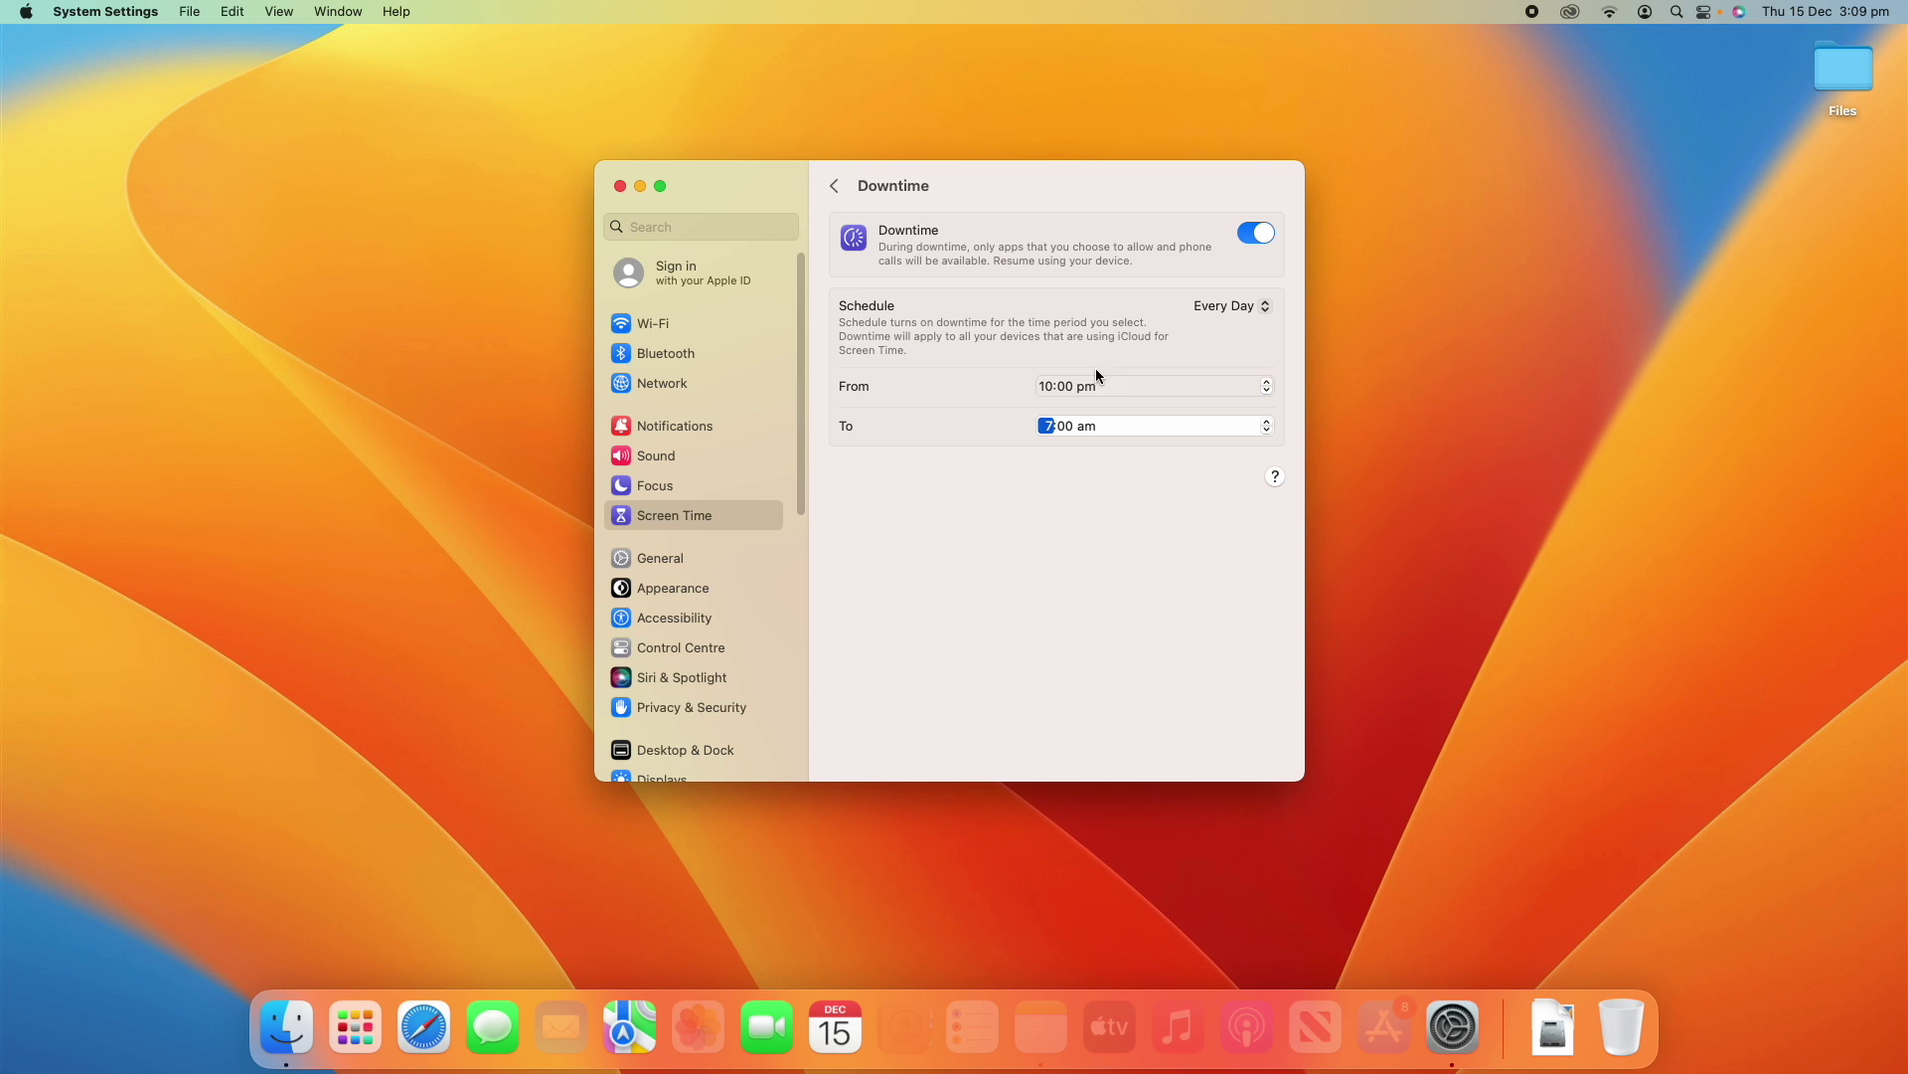
left_click(1236, 312)
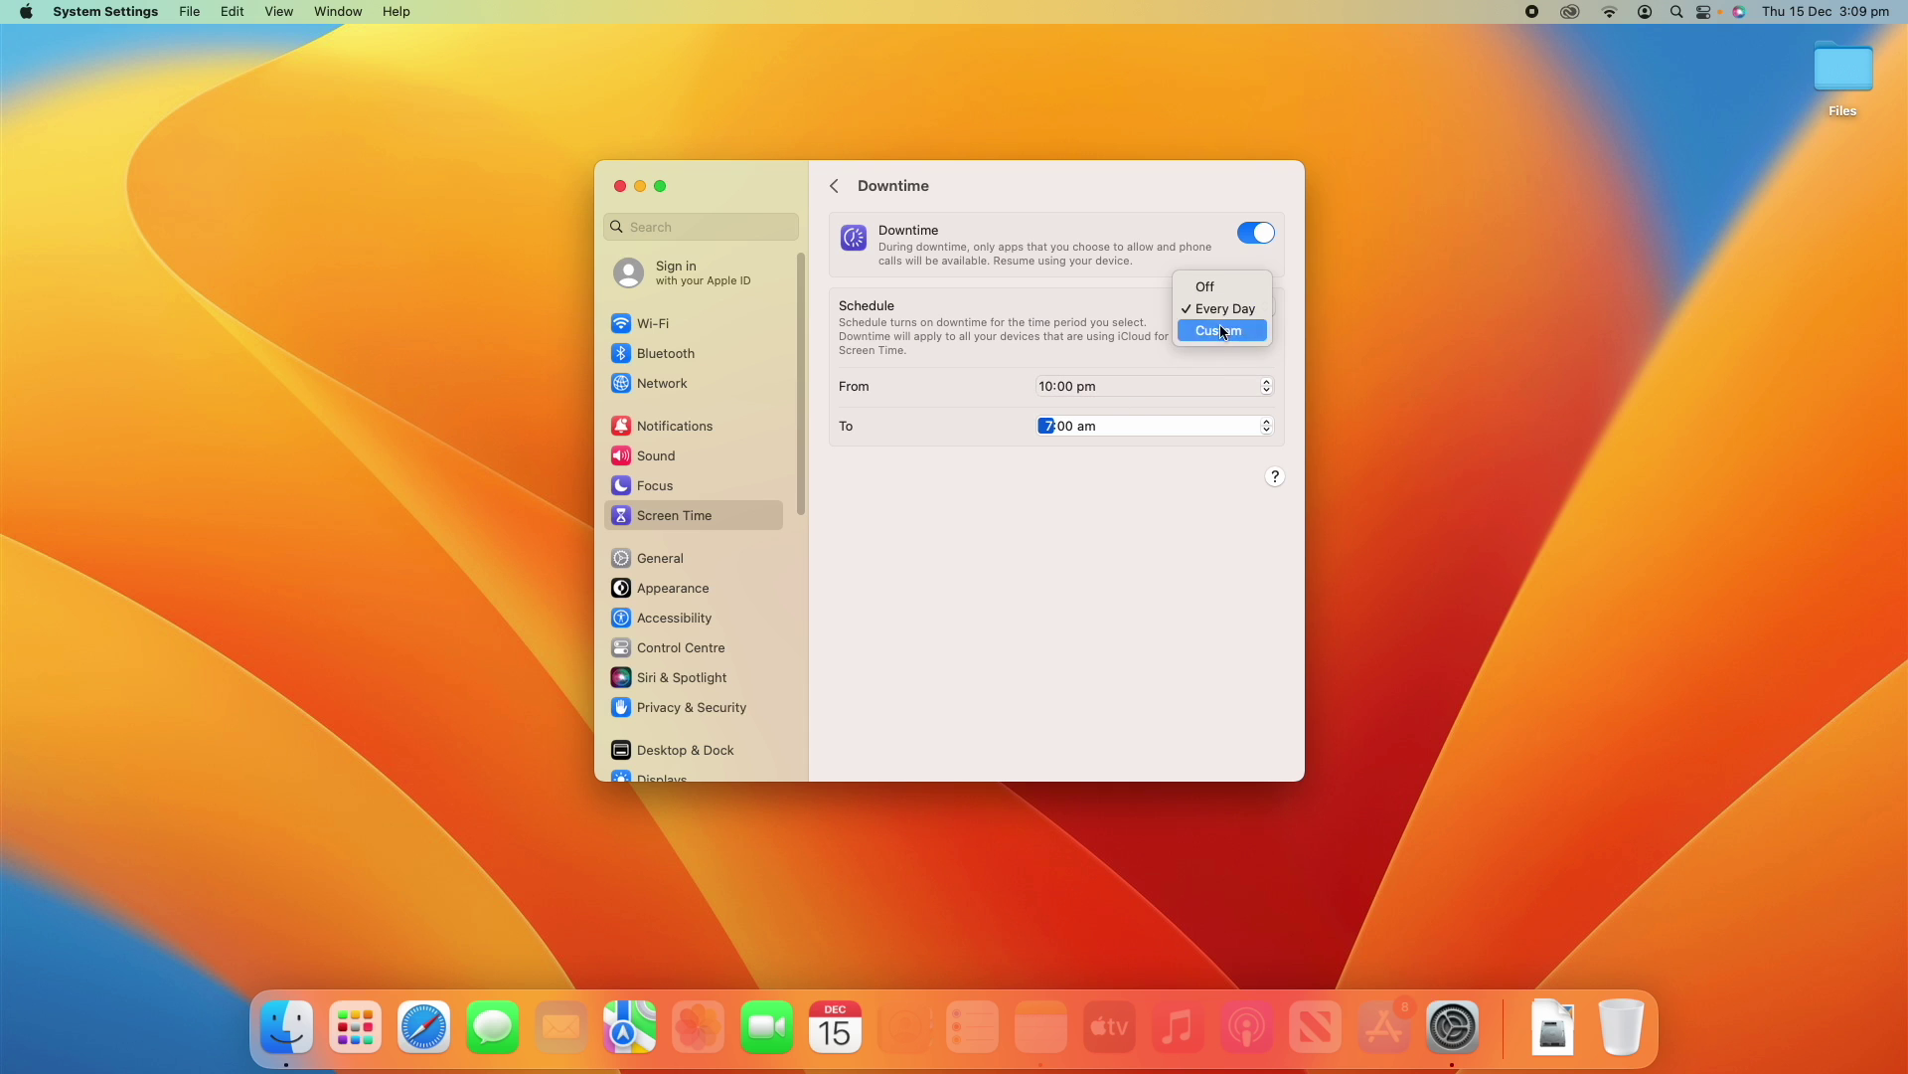
left_click(1220, 331)
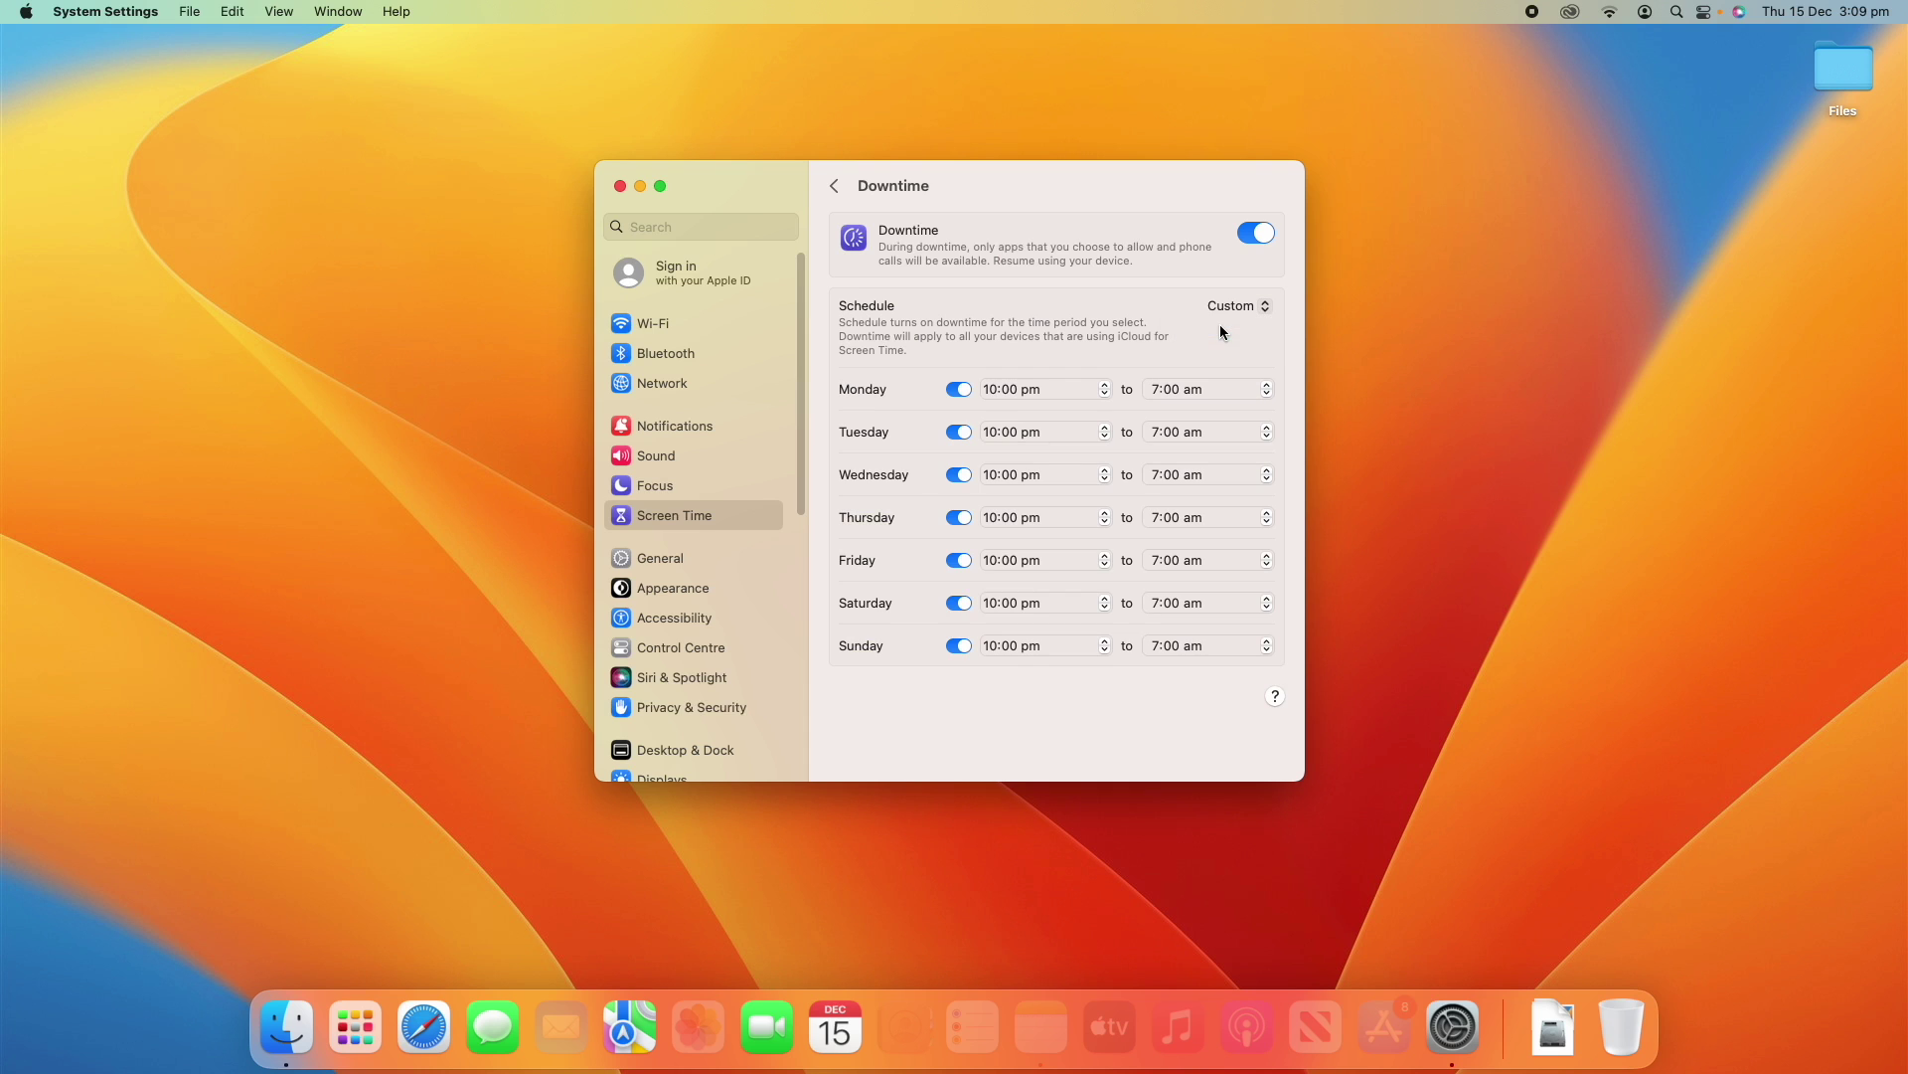
Step: Try switching Sunday, Saturday and Thursday in the custom Downtime schedule, and set the schedule back to Off
left_click(960, 646)
left_click(961, 604)
left_click(959, 519)
left_click(960, 519)
left_click(959, 646)
left_click(1237, 305)
left_click(1237, 264)
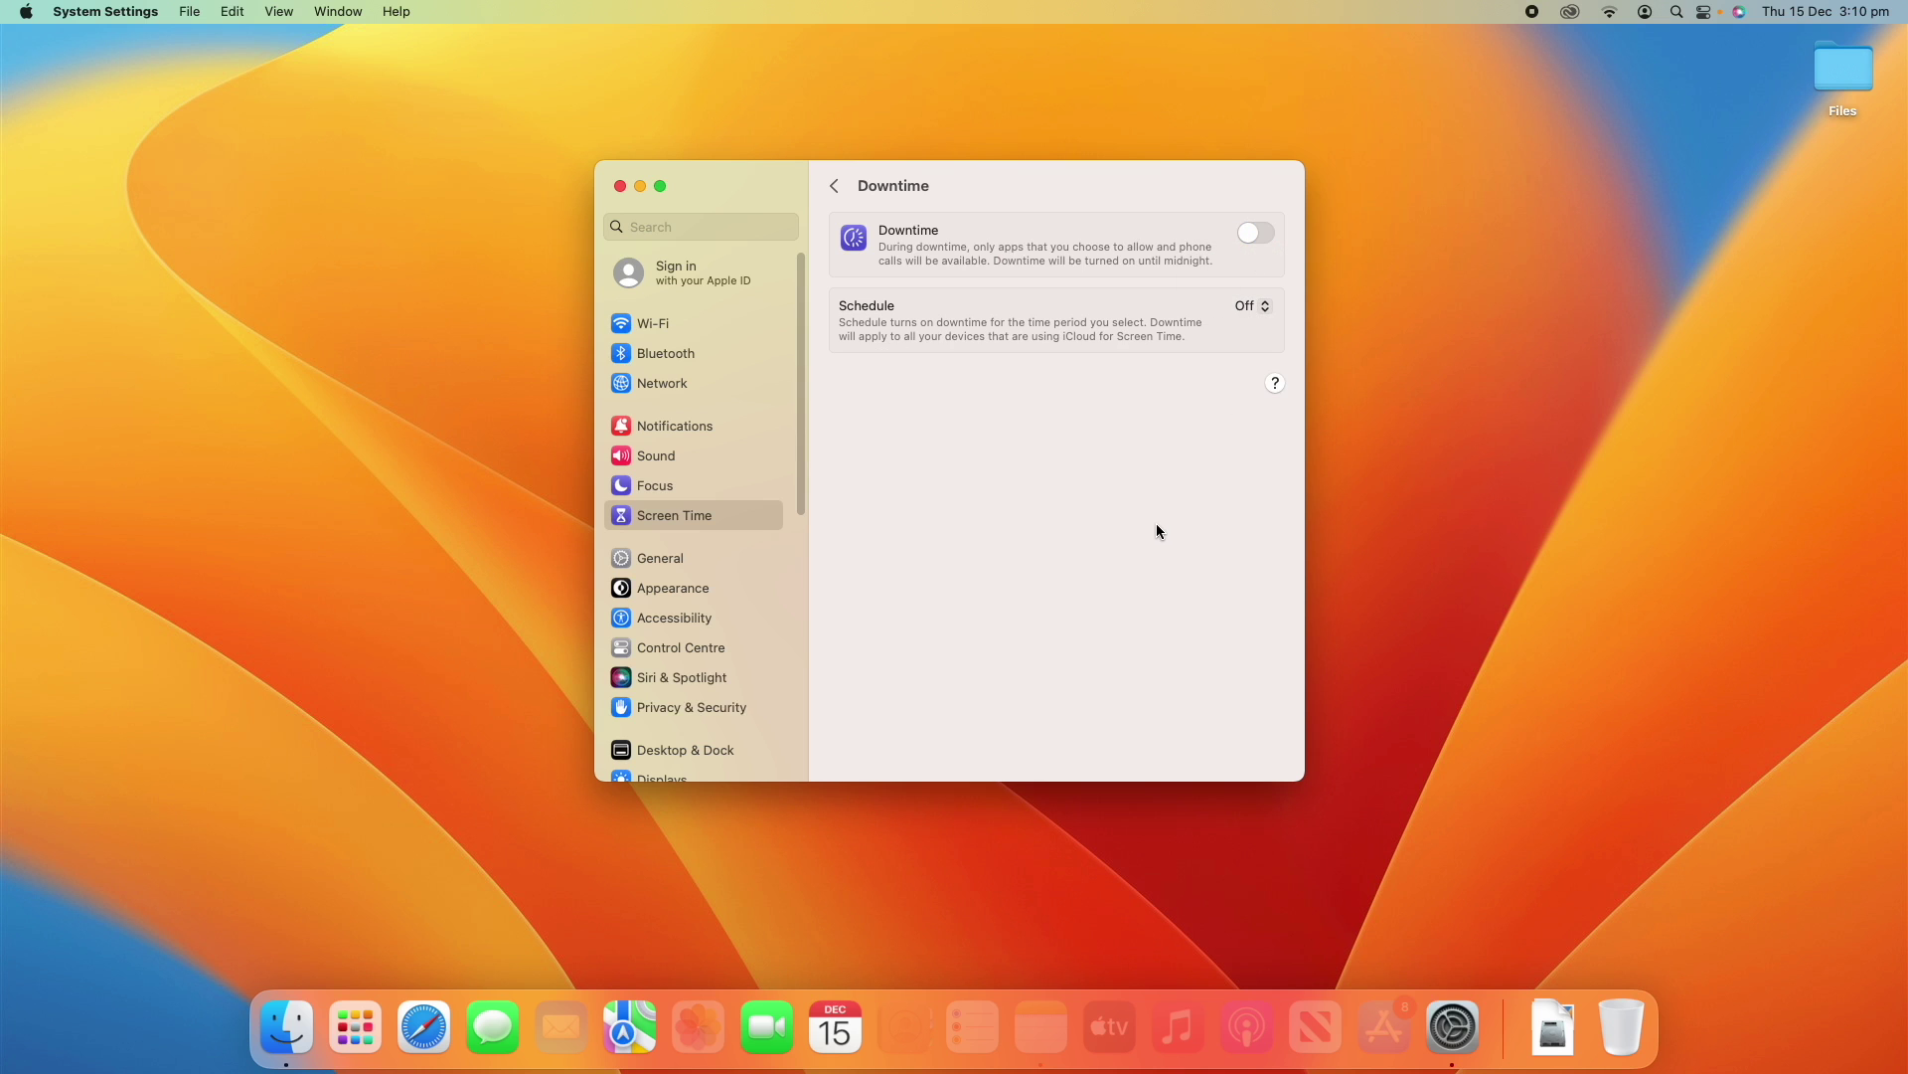
Step: Check that Notes can be opened, quit it and return to the main Screen Time settings
left_click(1459, 559)
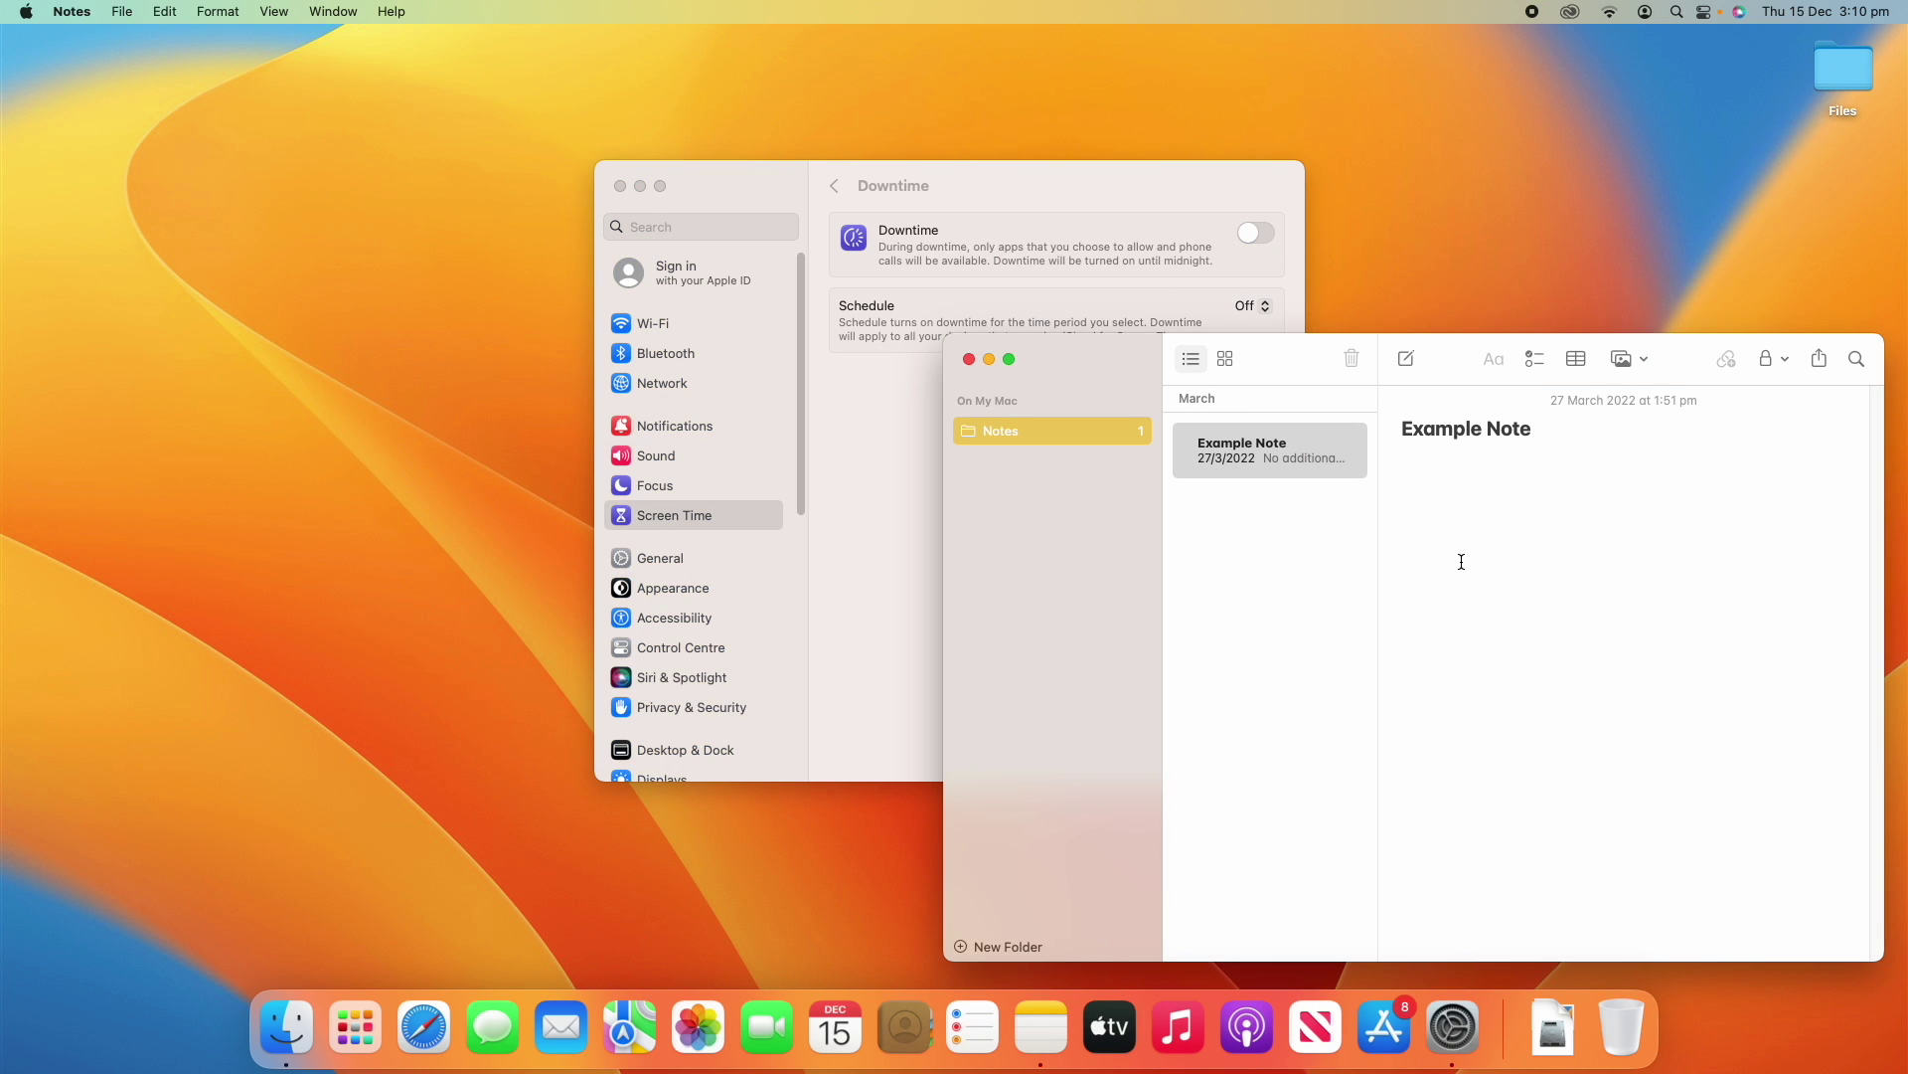
key("super+q")
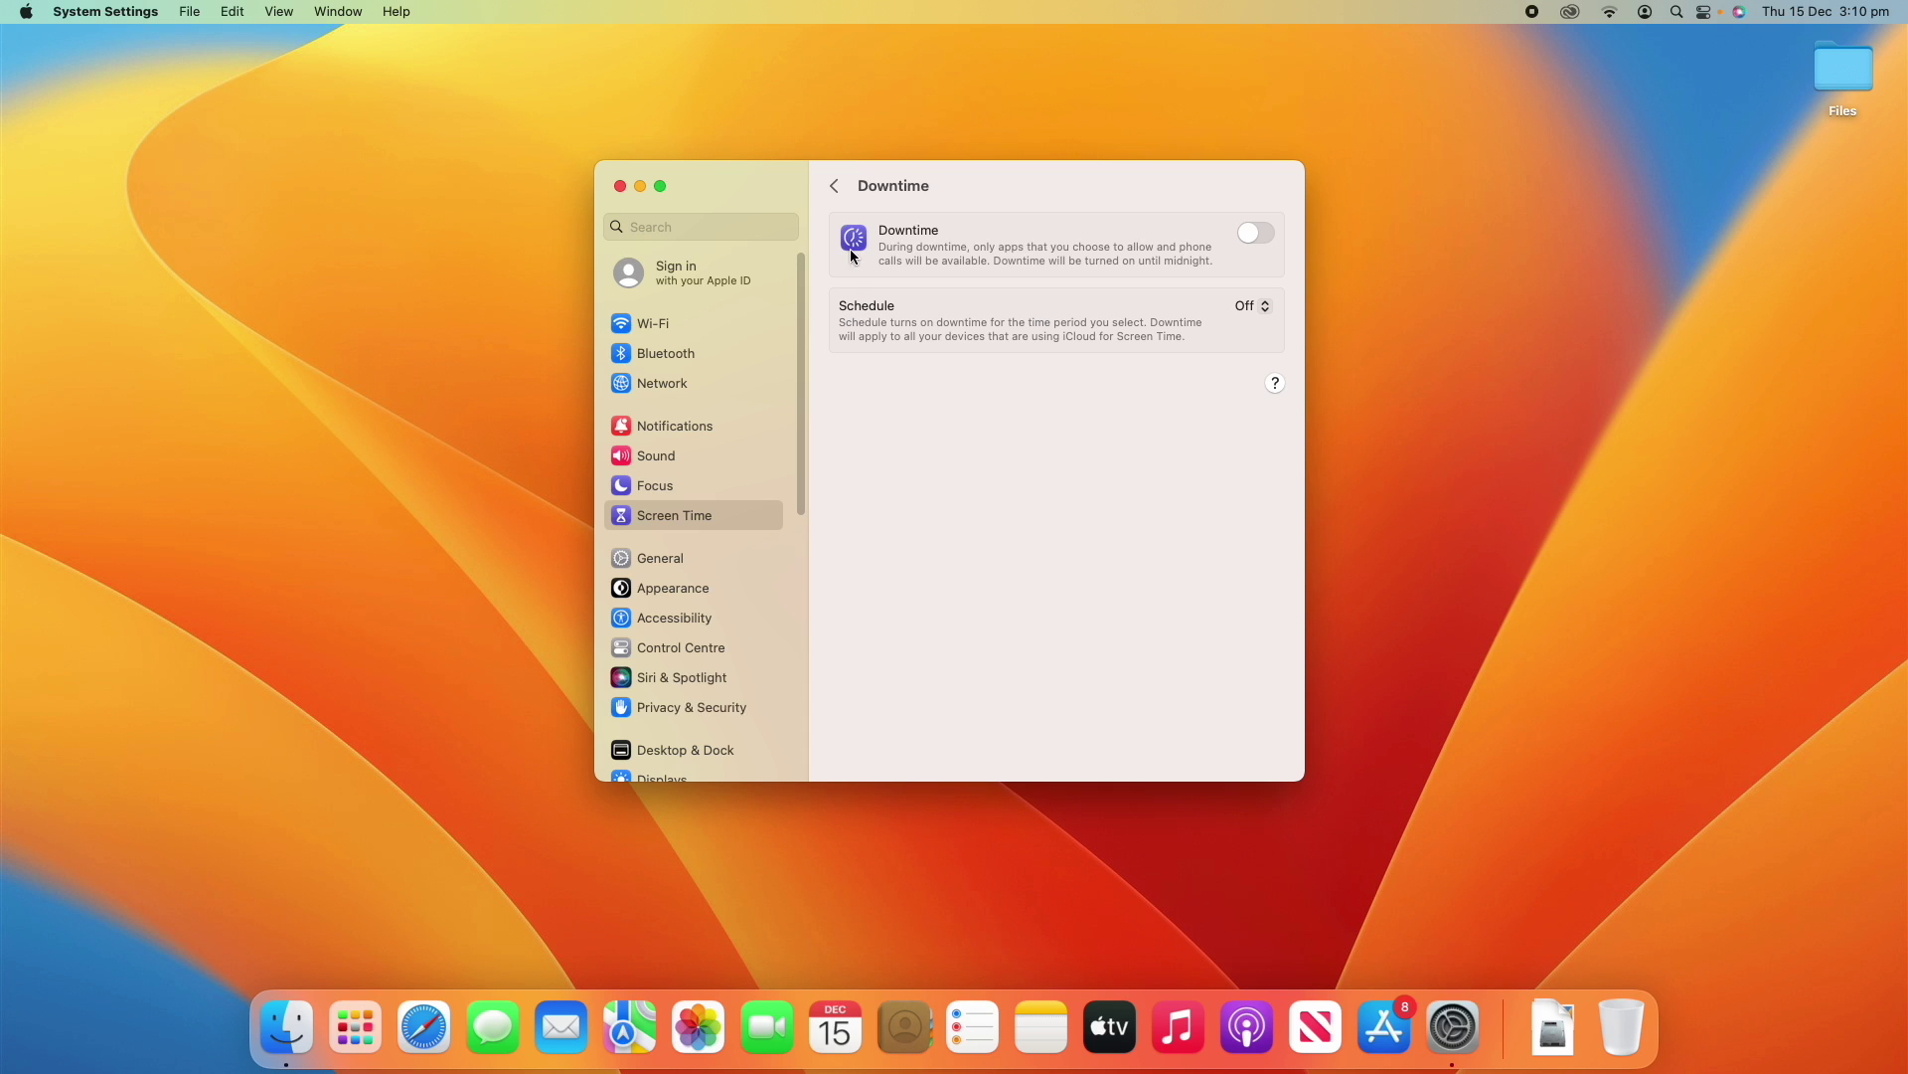
left_click(837, 188)
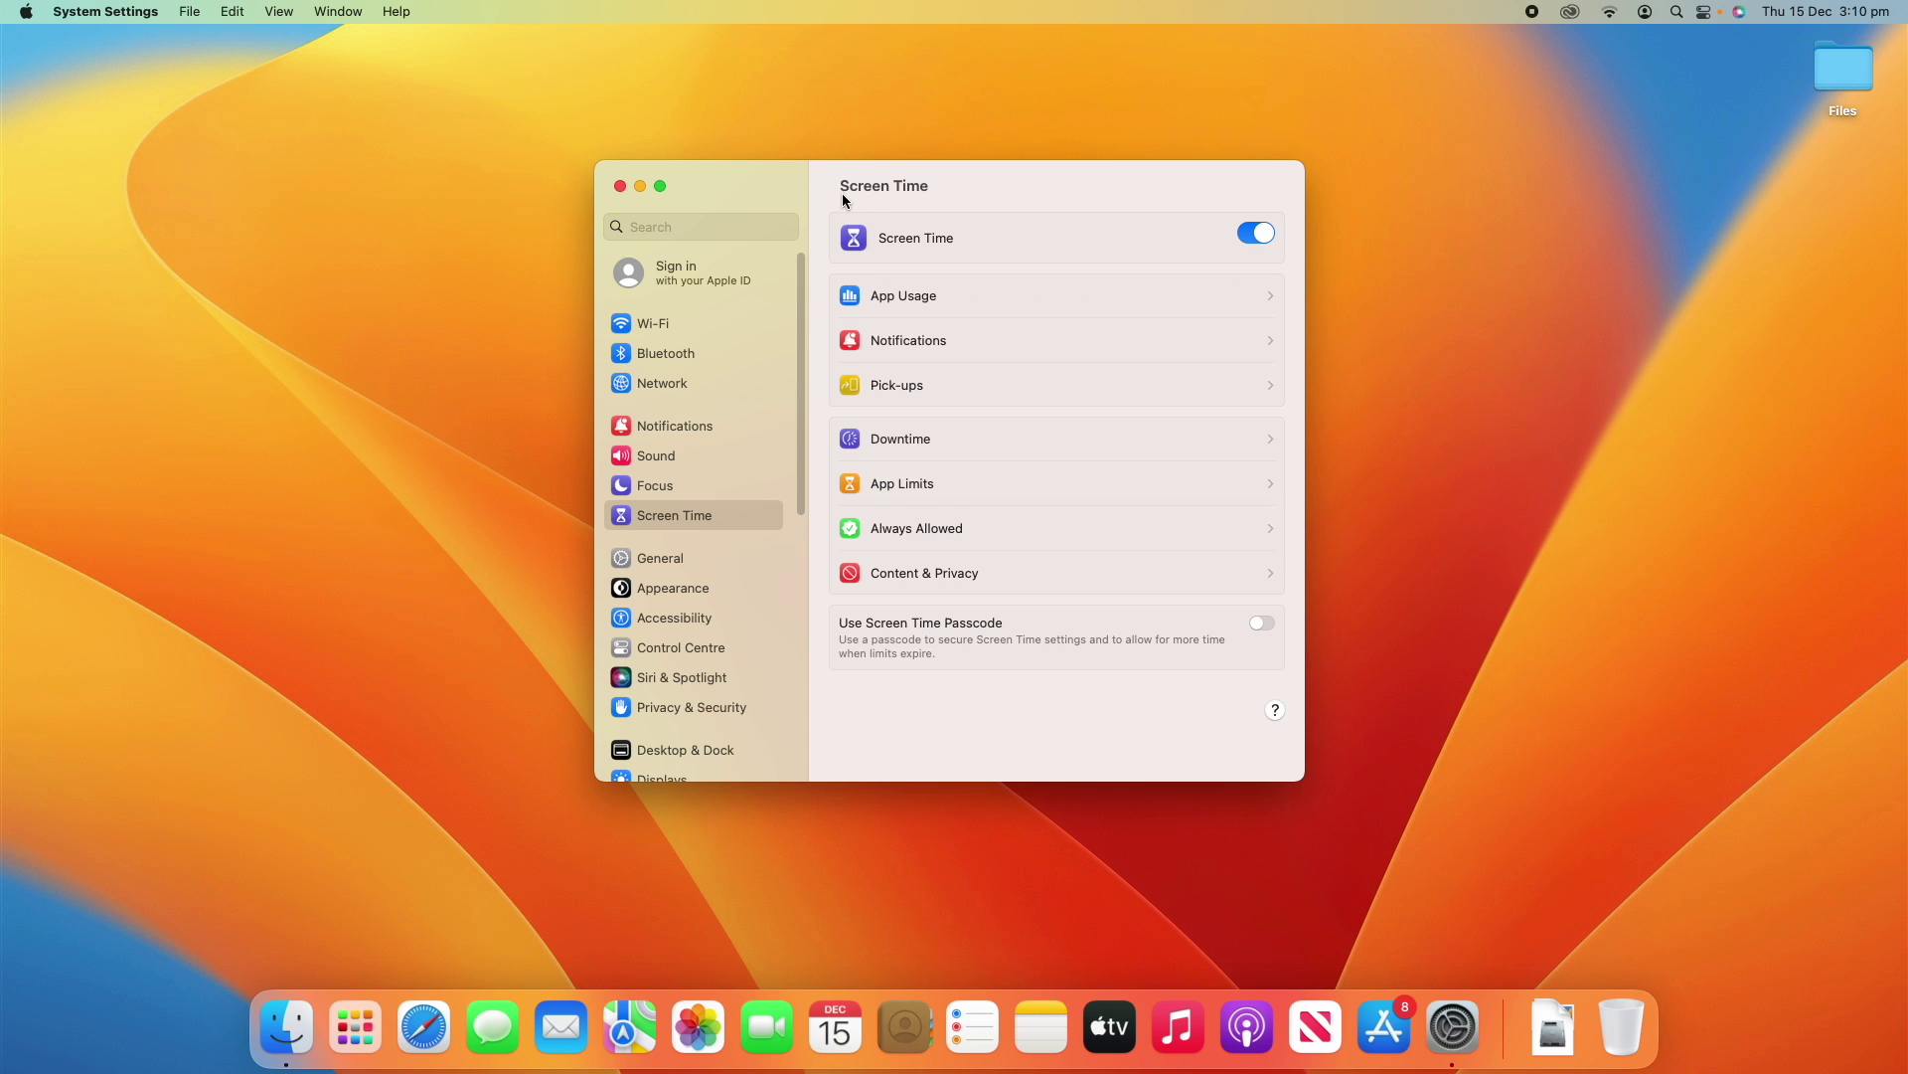
Step: Open App Limits and start a new limit that covers All Apps and Categories
left_click(930, 487)
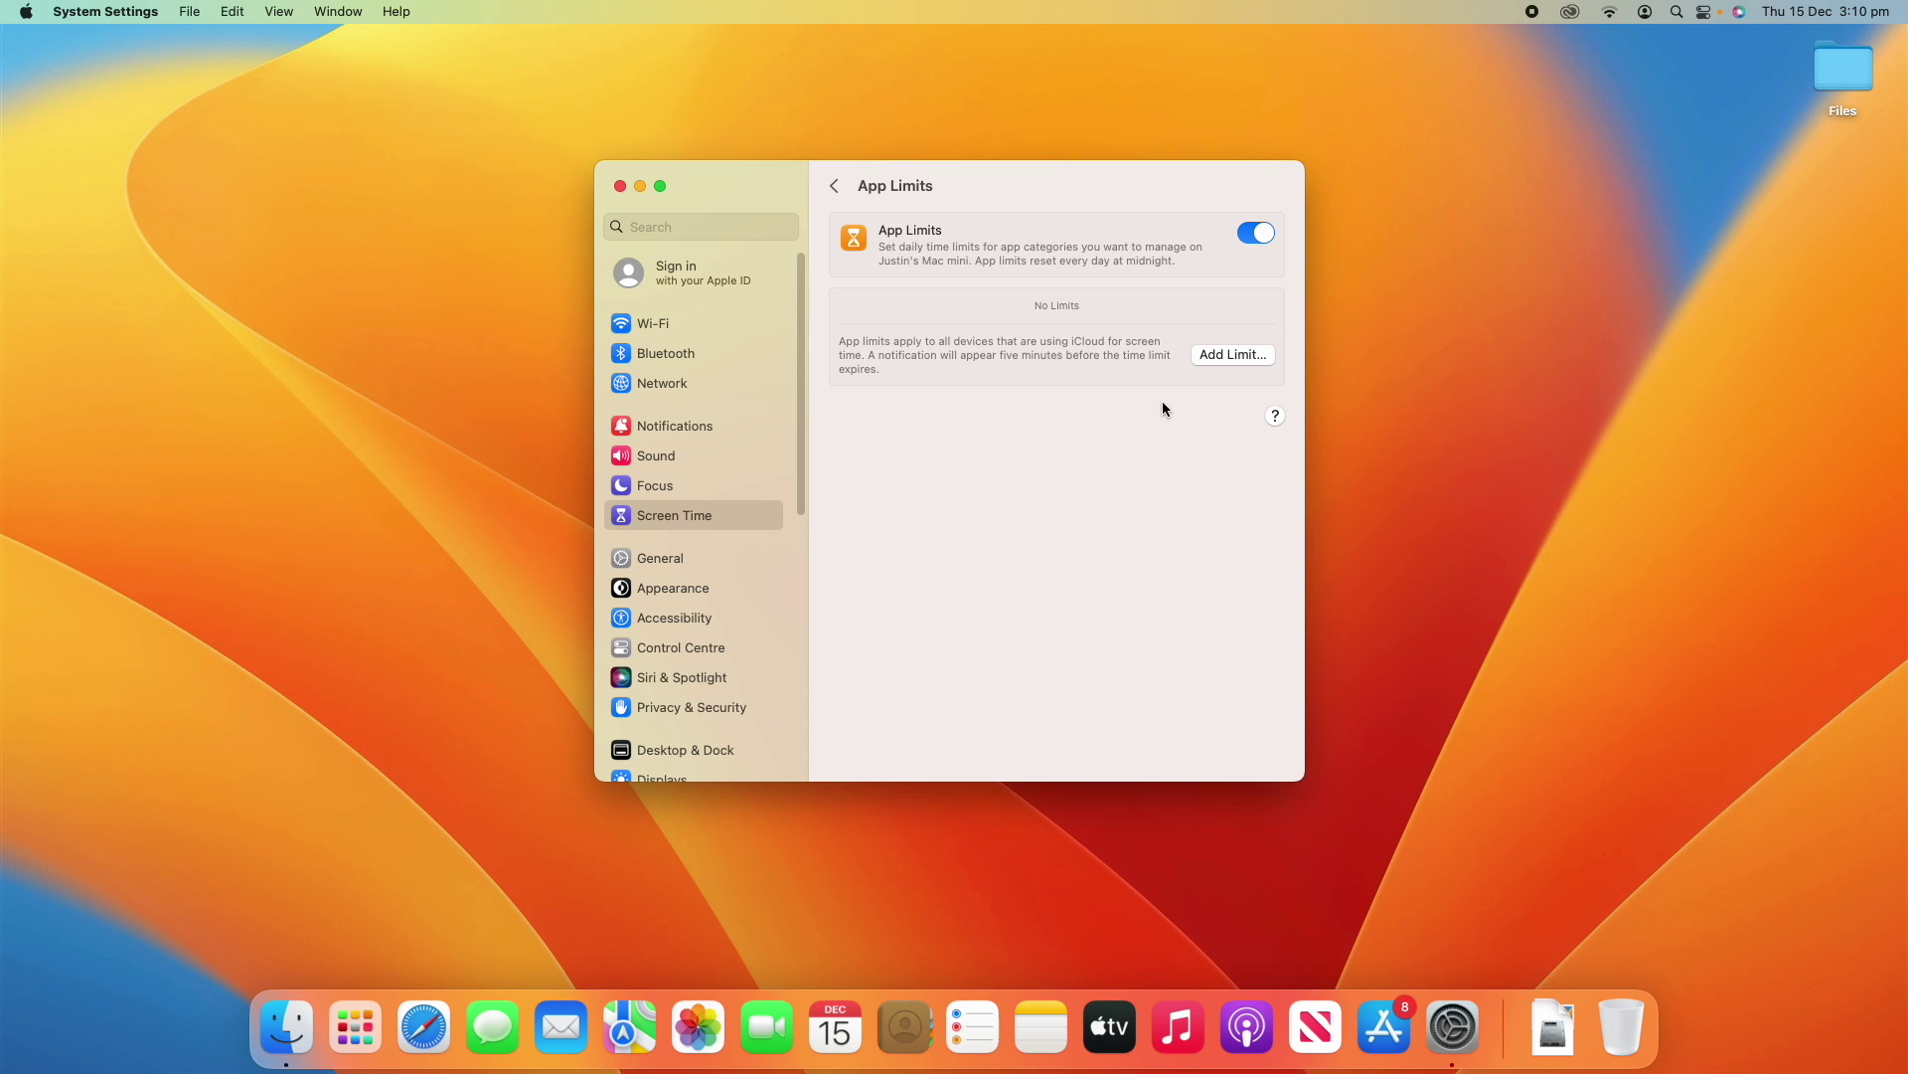
left_click(1221, 363)
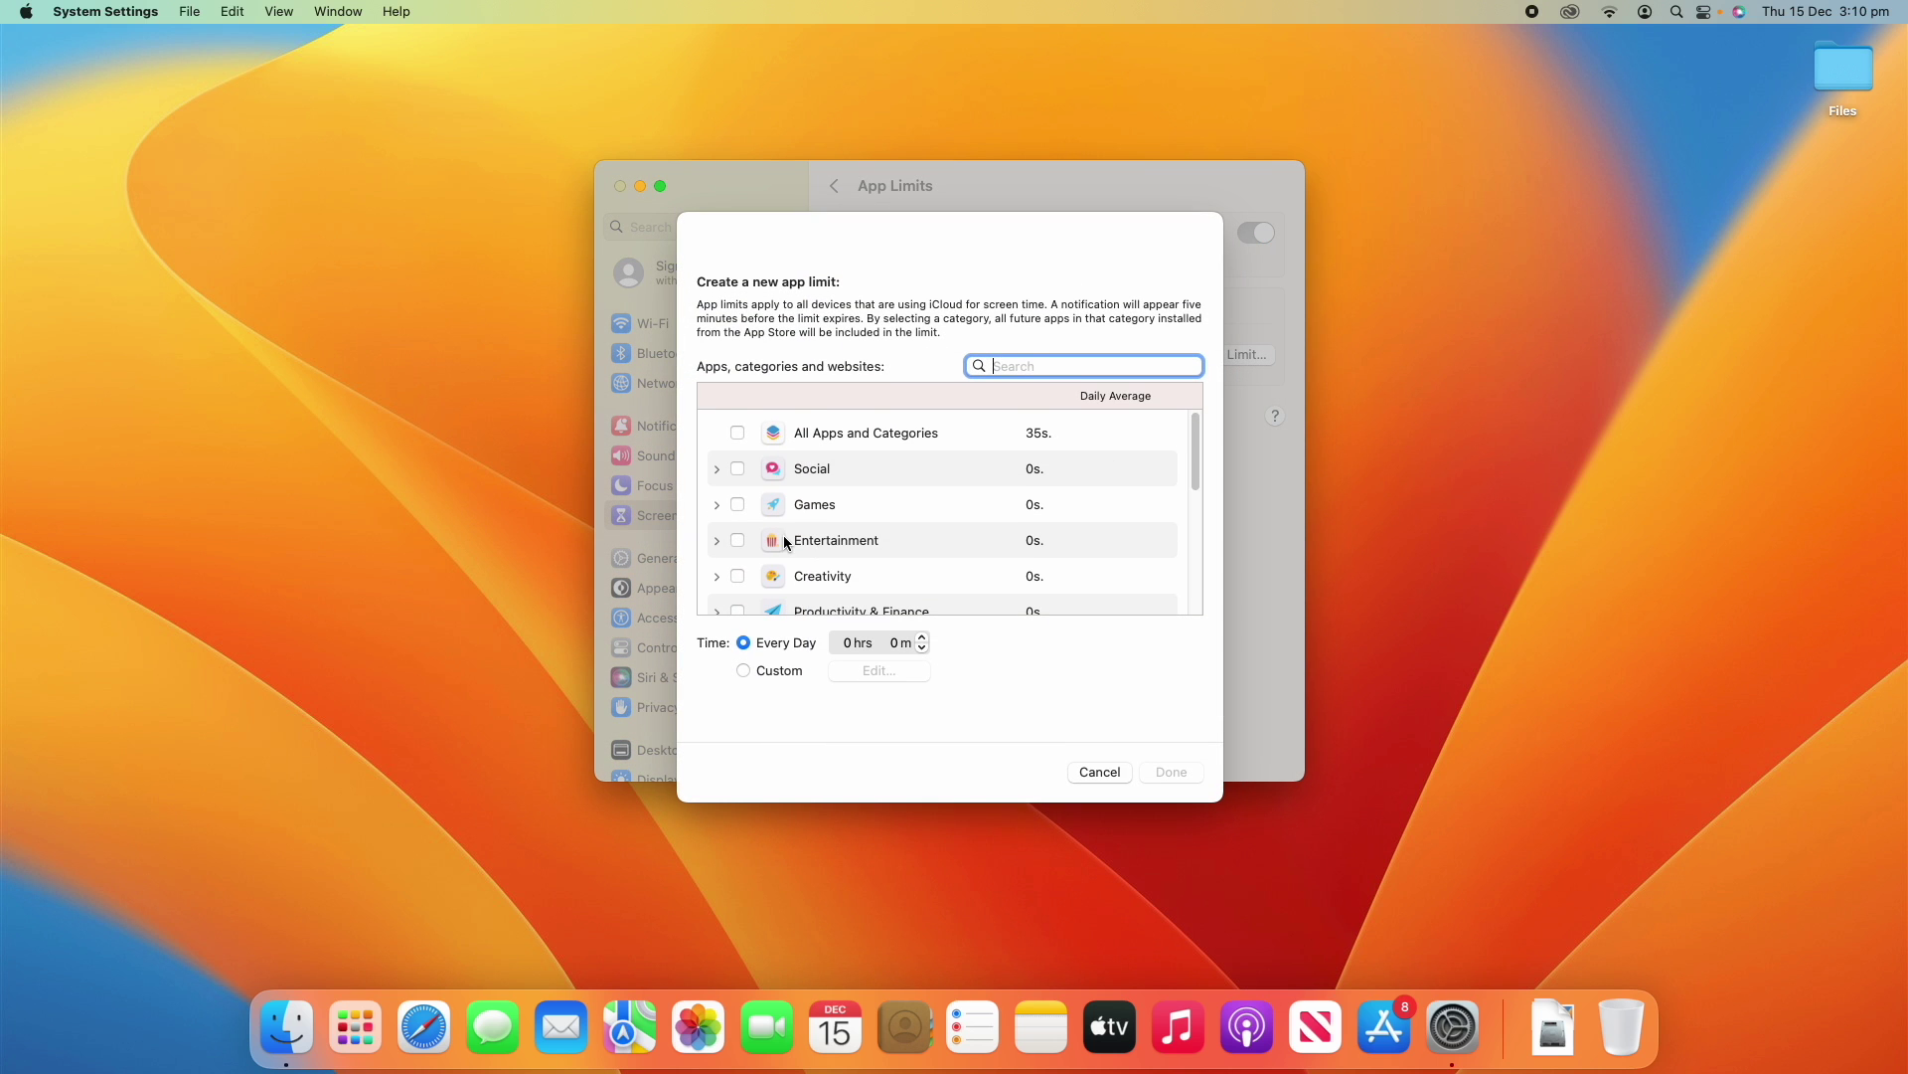
scroll(784, 537, "down", 8)
scroll(789, 536, "up", 2)
scroll(789, 535, "up", 5)
left_click(737, 432)
scroll(986, 586, "down", 8)
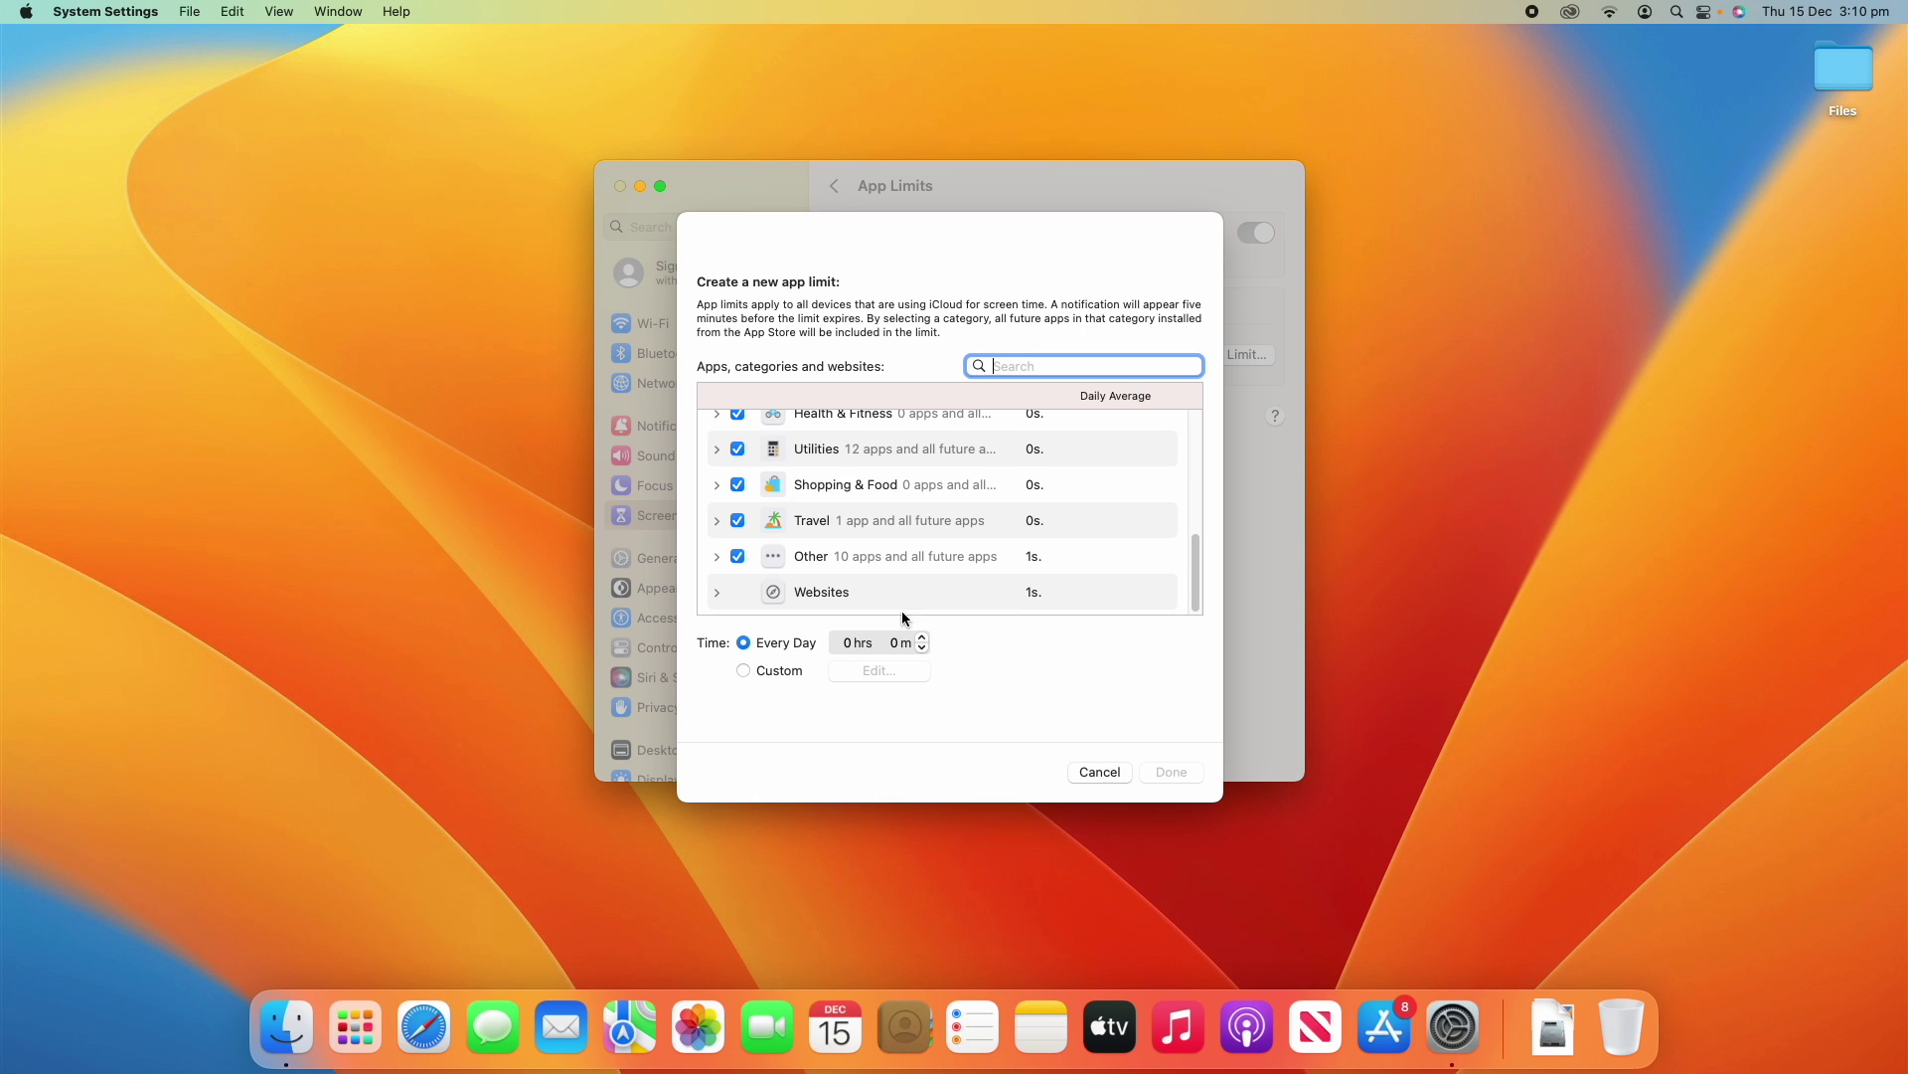
Step: Set the new limit's time to 0 hours 1 minute every day and save it
left_click(921, 637)
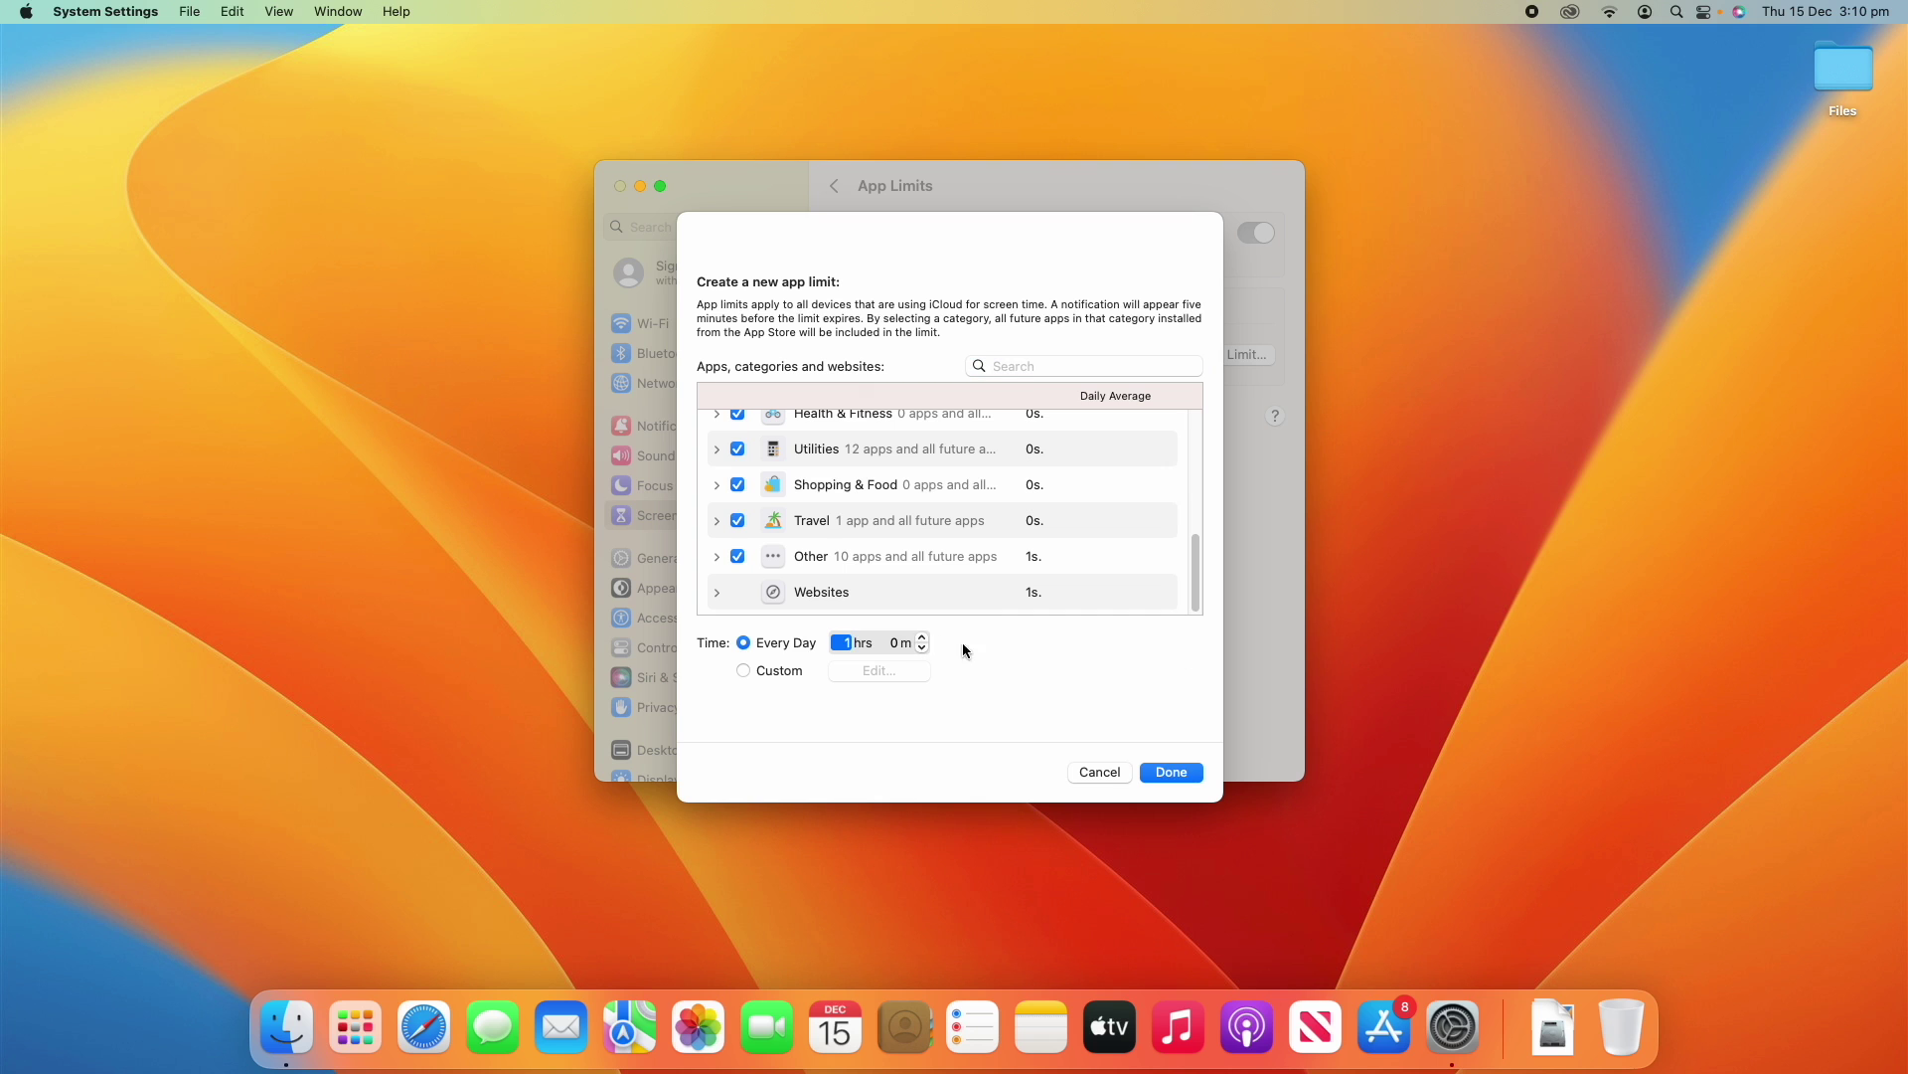
left_click(922, 648)
left_click(897, 644)
left_click(922, 637)
left_click(1193, 772)
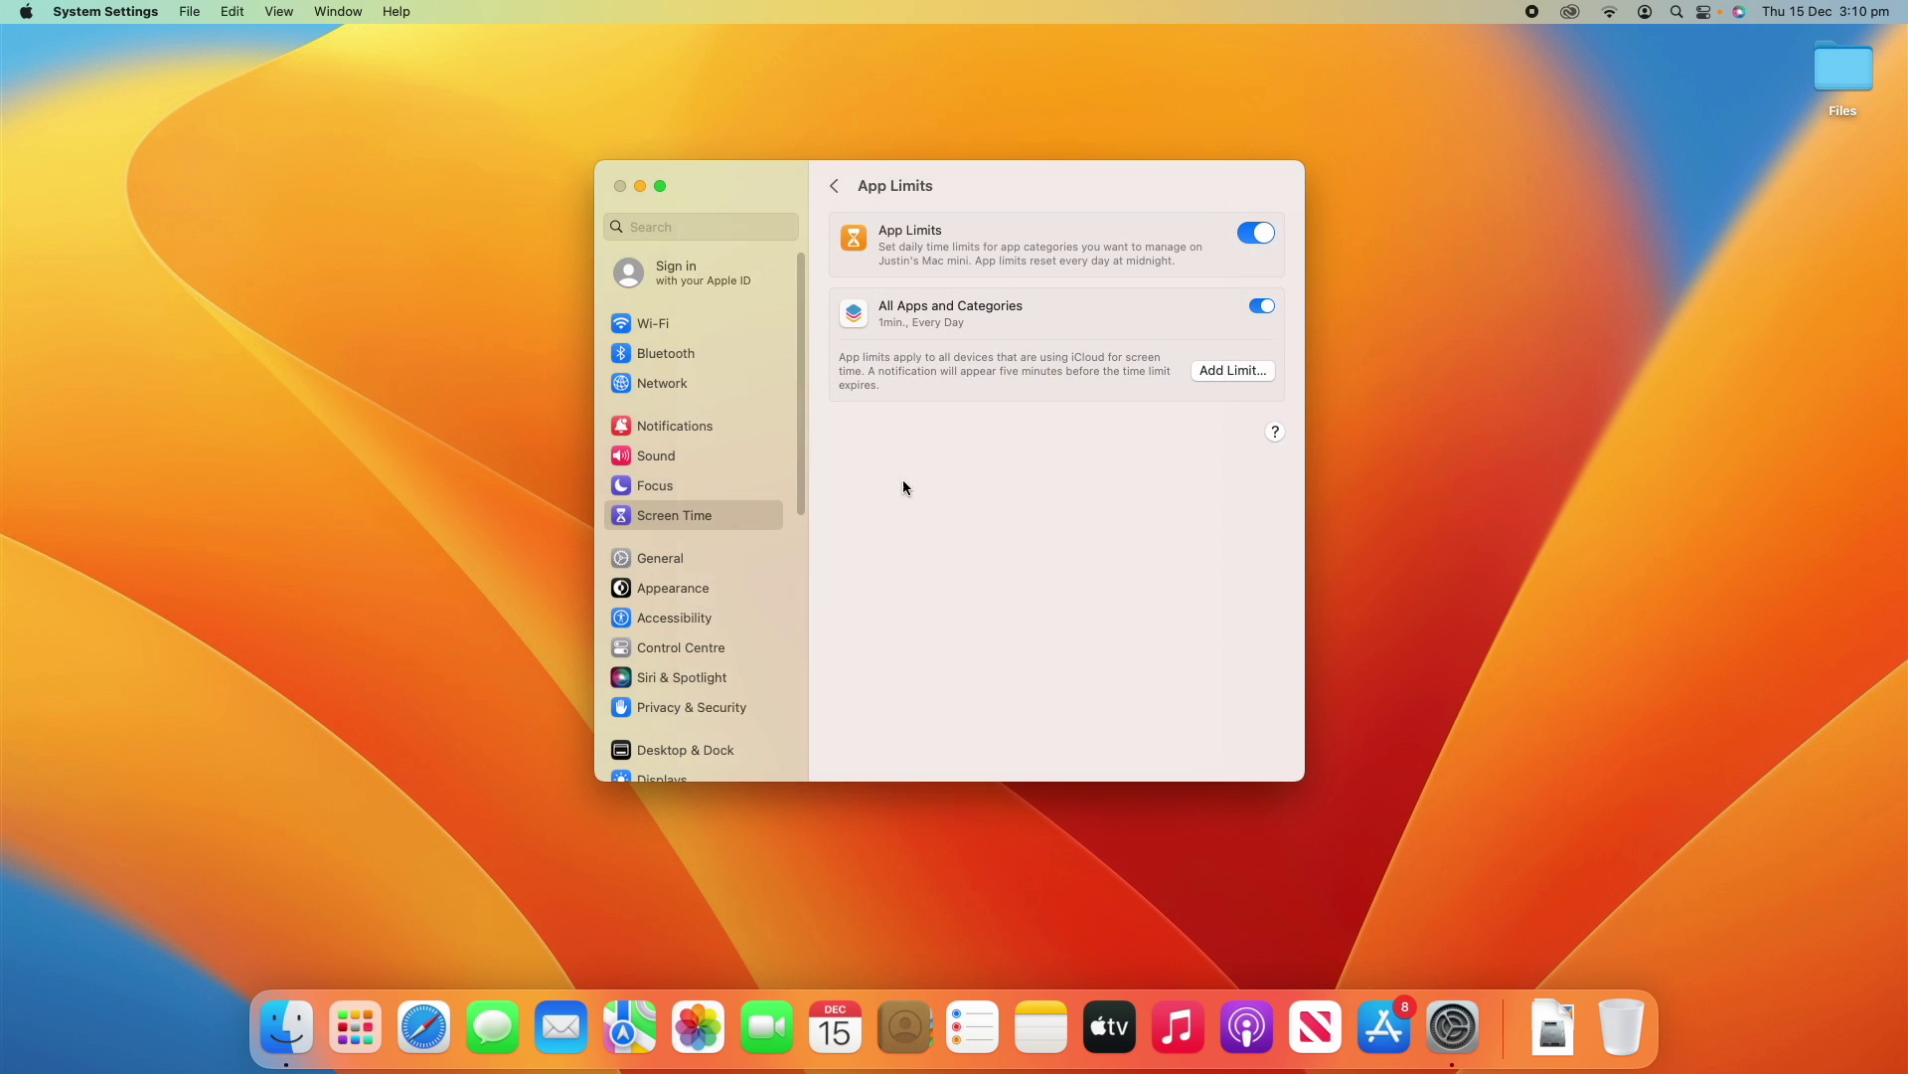
Step: Open Safari and Notes and move both windows aside, clear of the System Settings window
left_click(423, 1026)
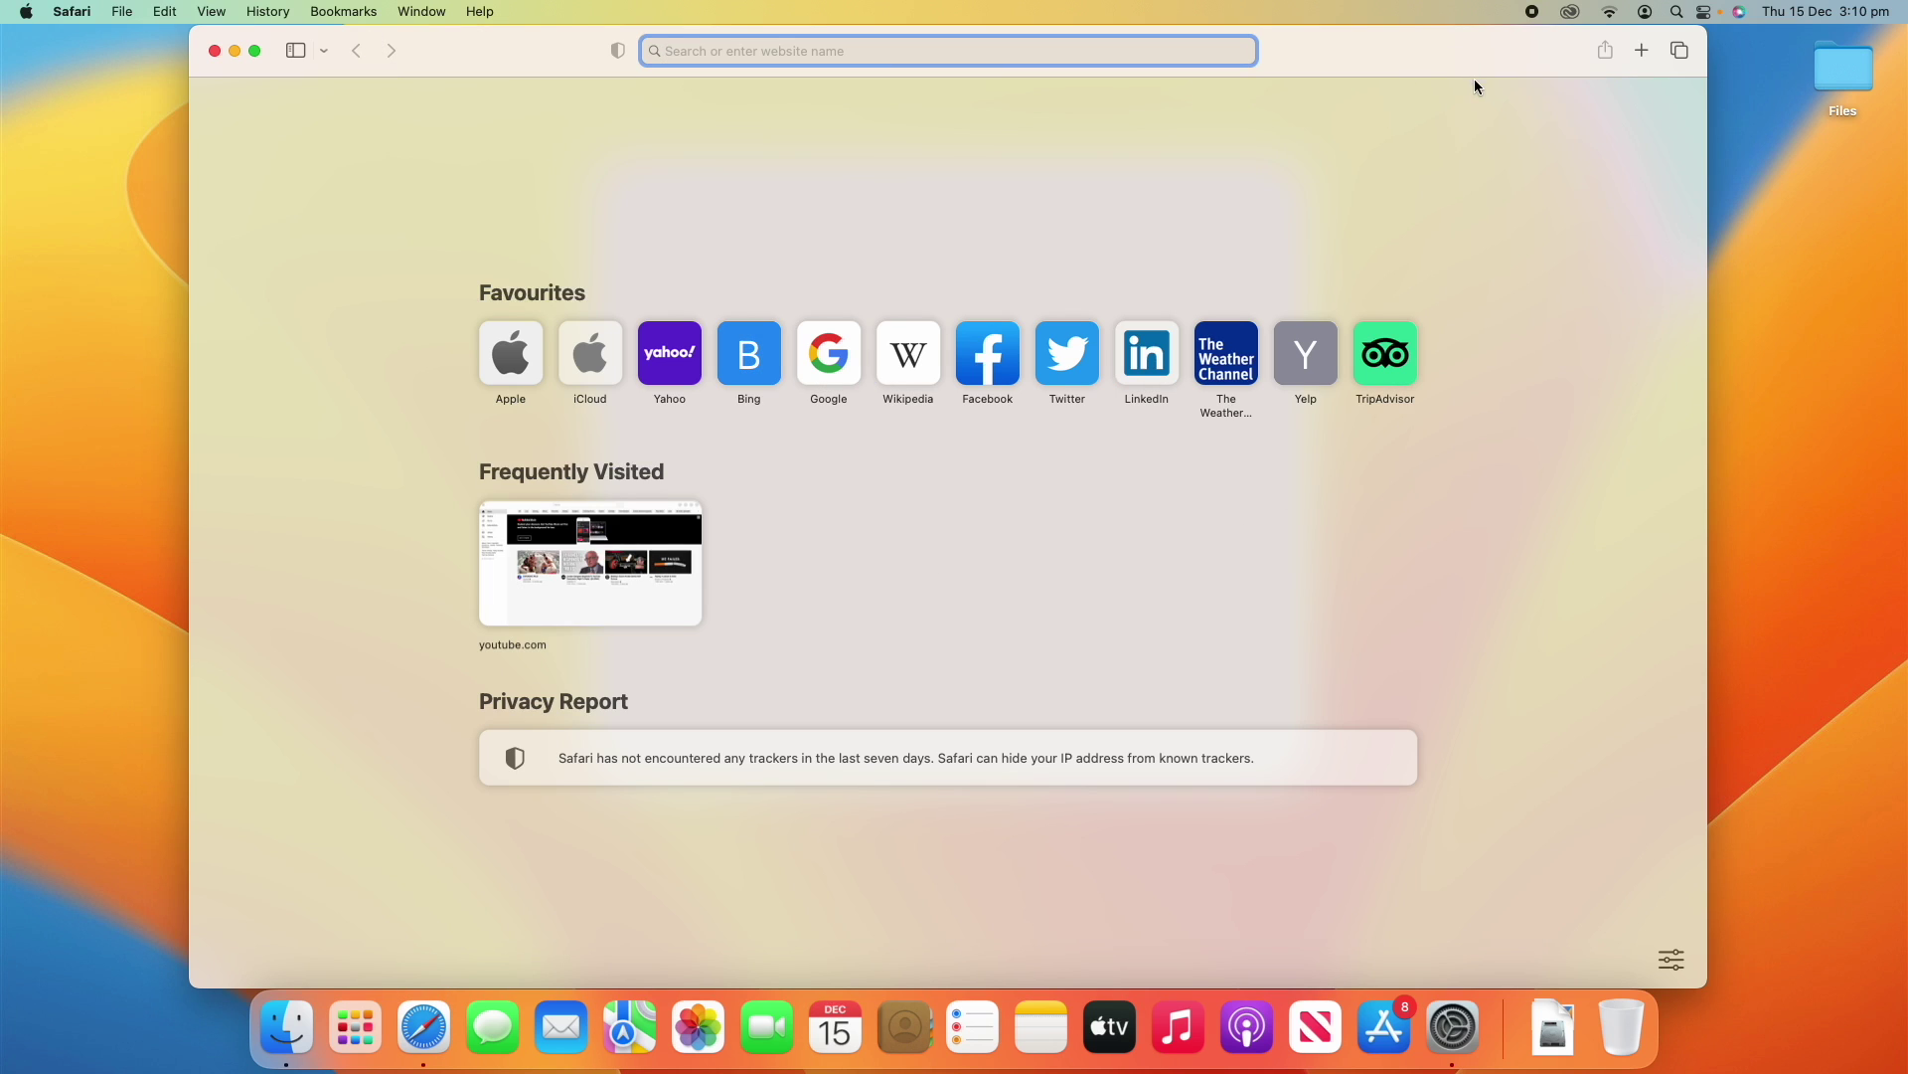
left_click(1469, 1037)
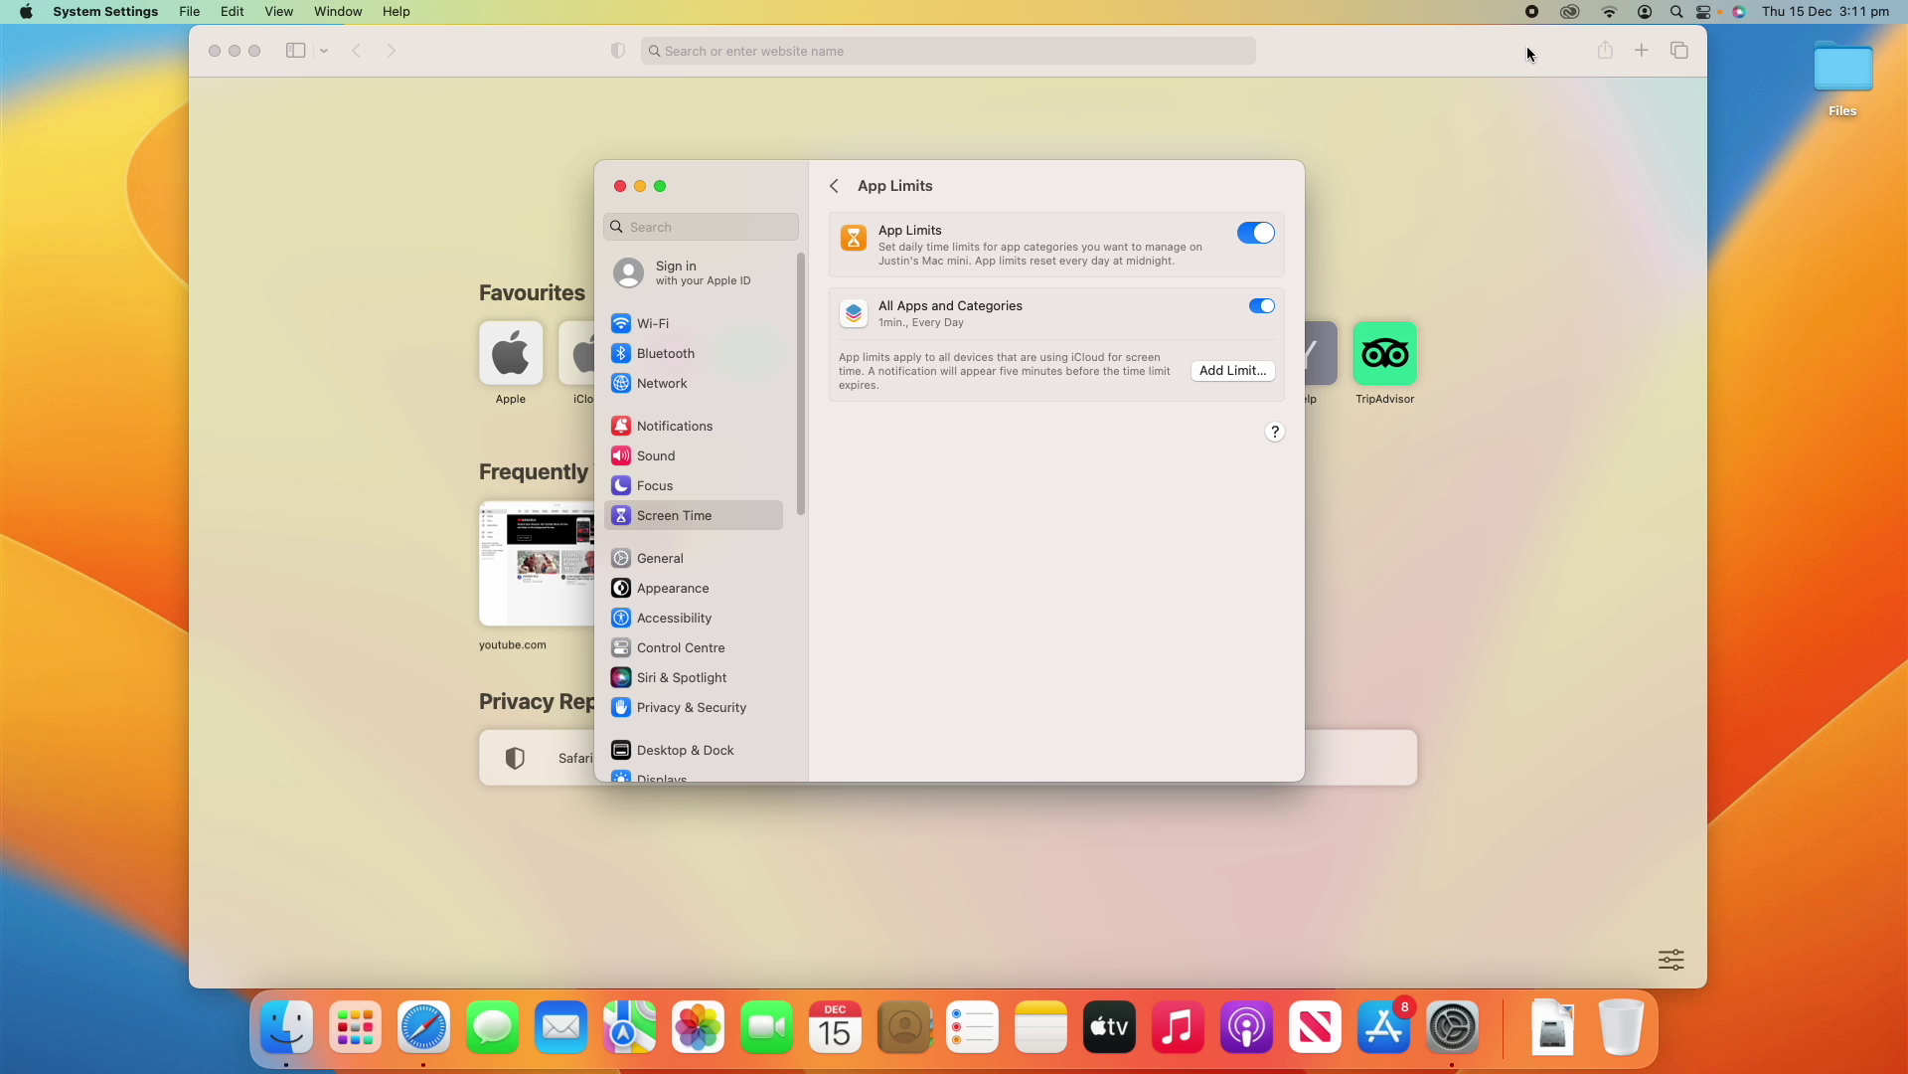
left_click_drag(1500, 44, 342, 63)
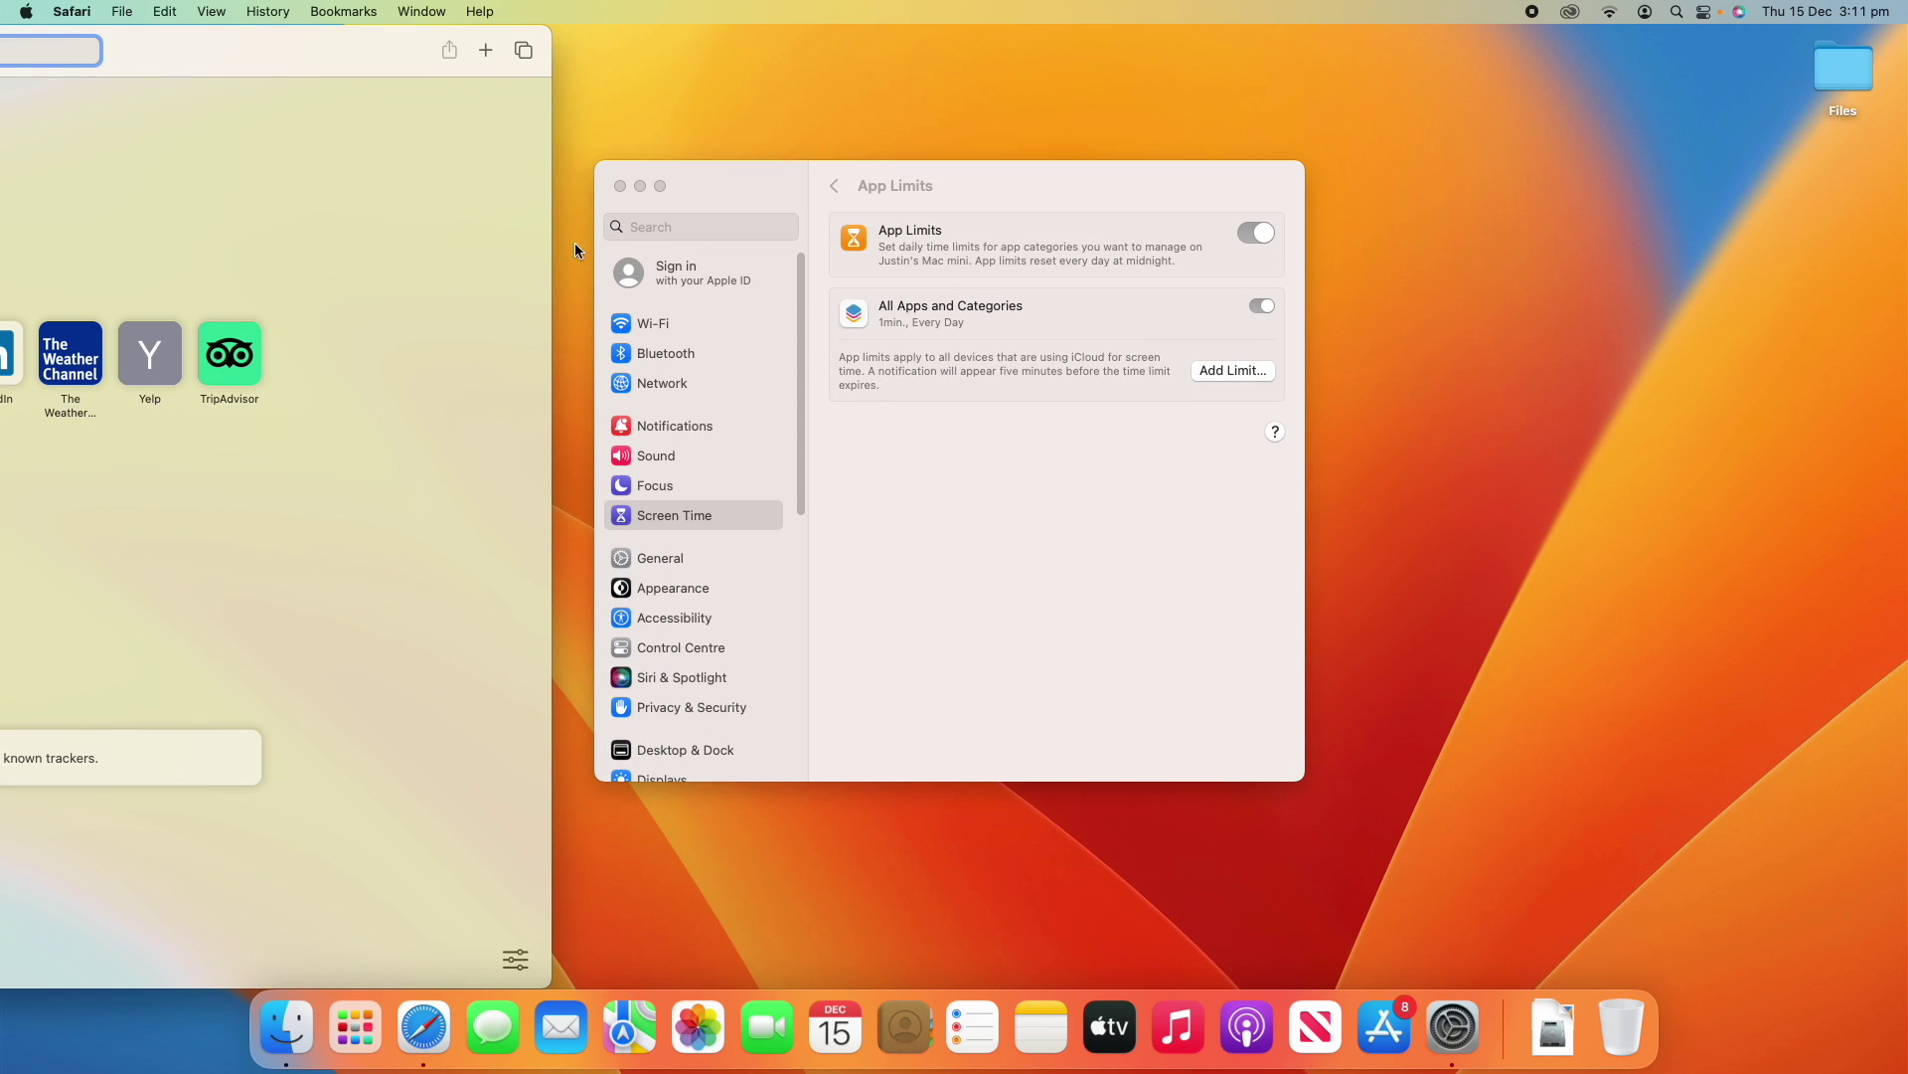
left_click(1056, 1014)
left_click_drag(1236, 360, 2, 265)
Step: Open the Always Allowed settings and look over the Allowed Apps list and the Notes time limit screen
left_click(830, 194)
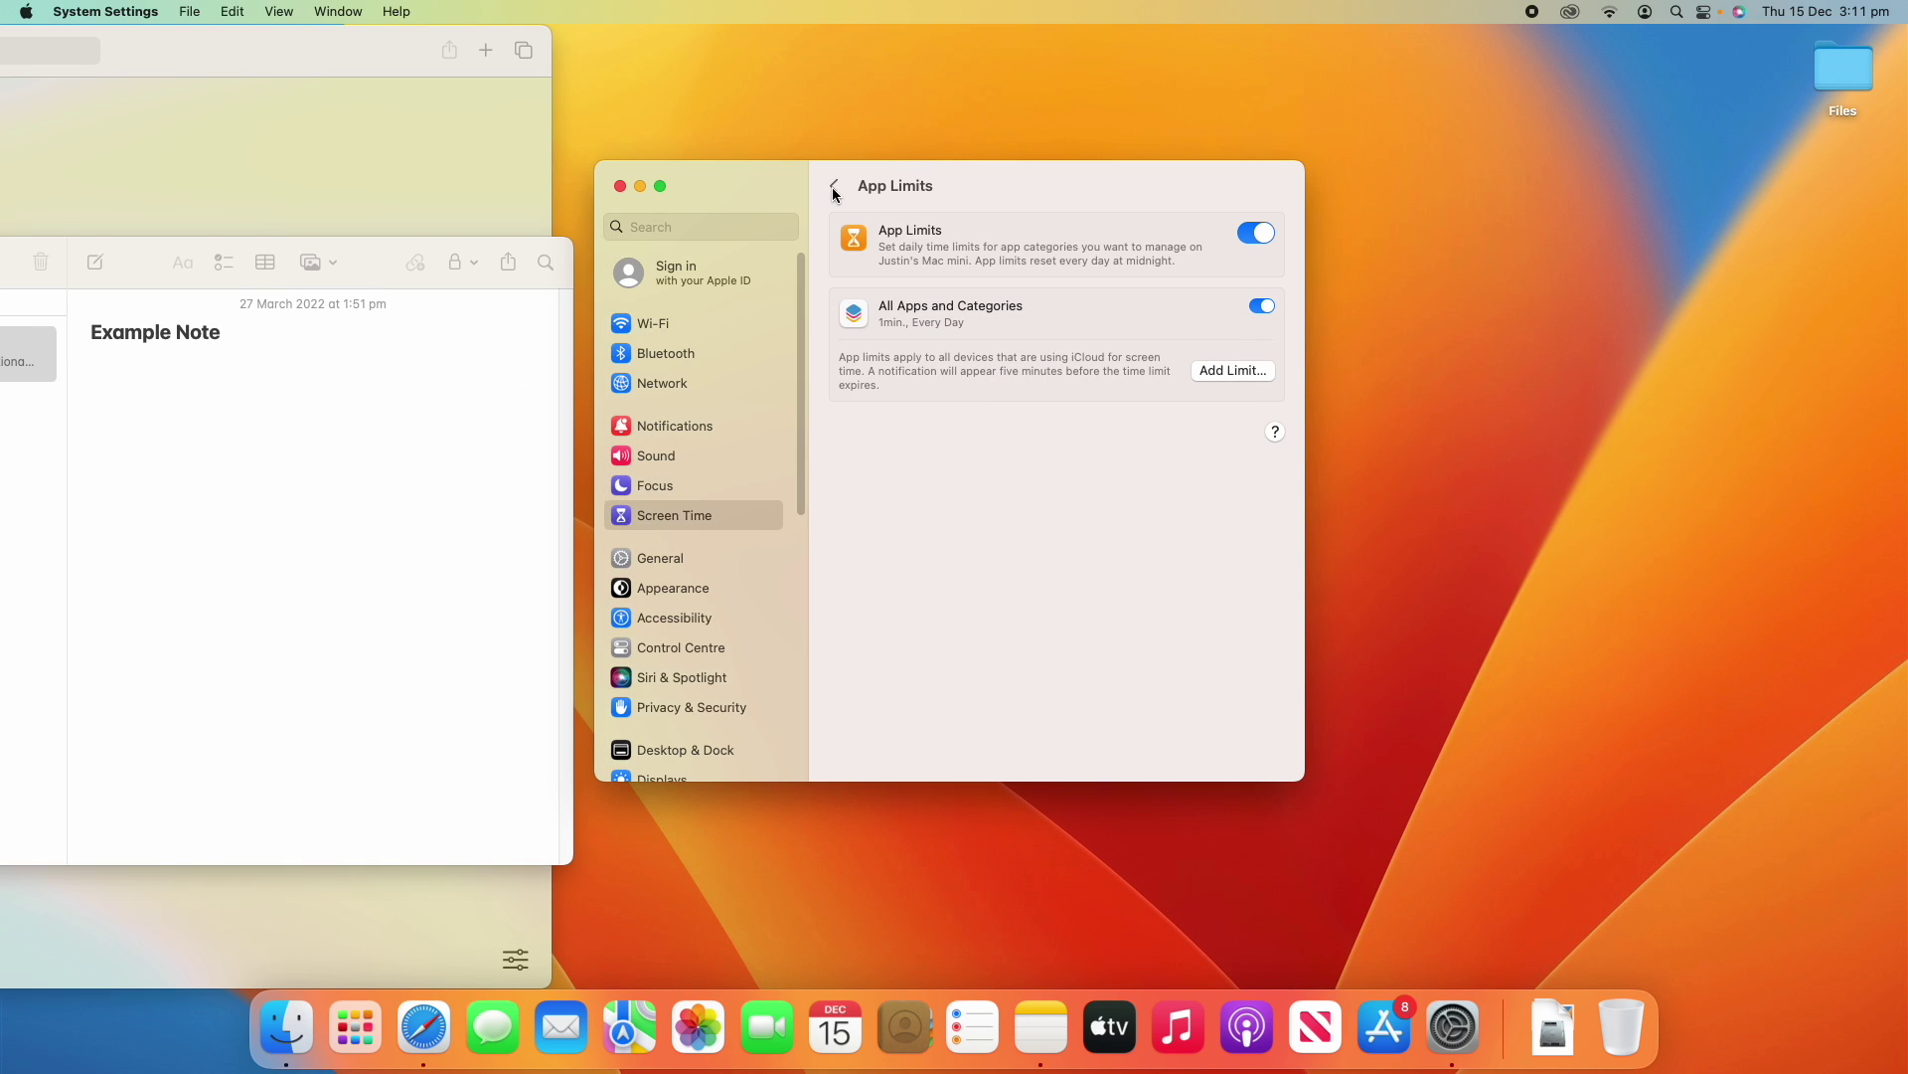
left_click(836, 187)
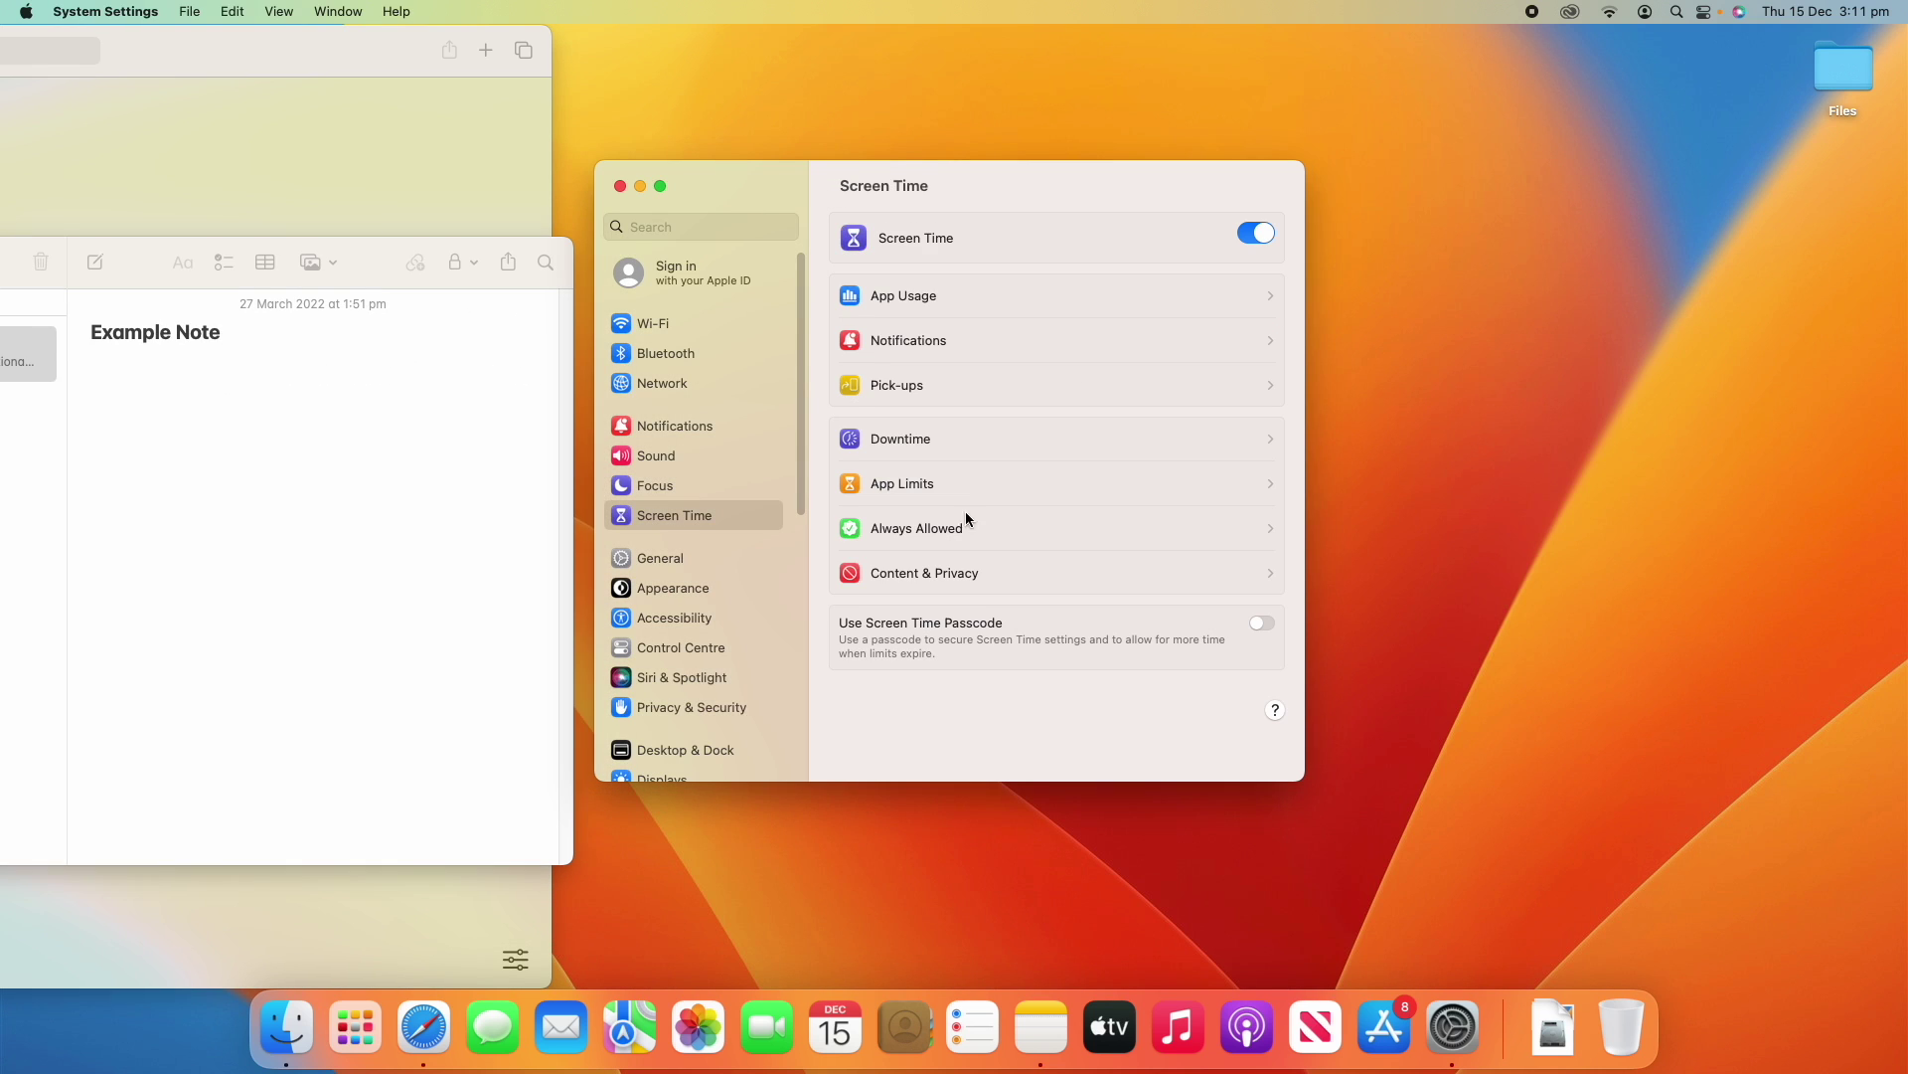
left_click(940, 534)
left_click(316, 412)
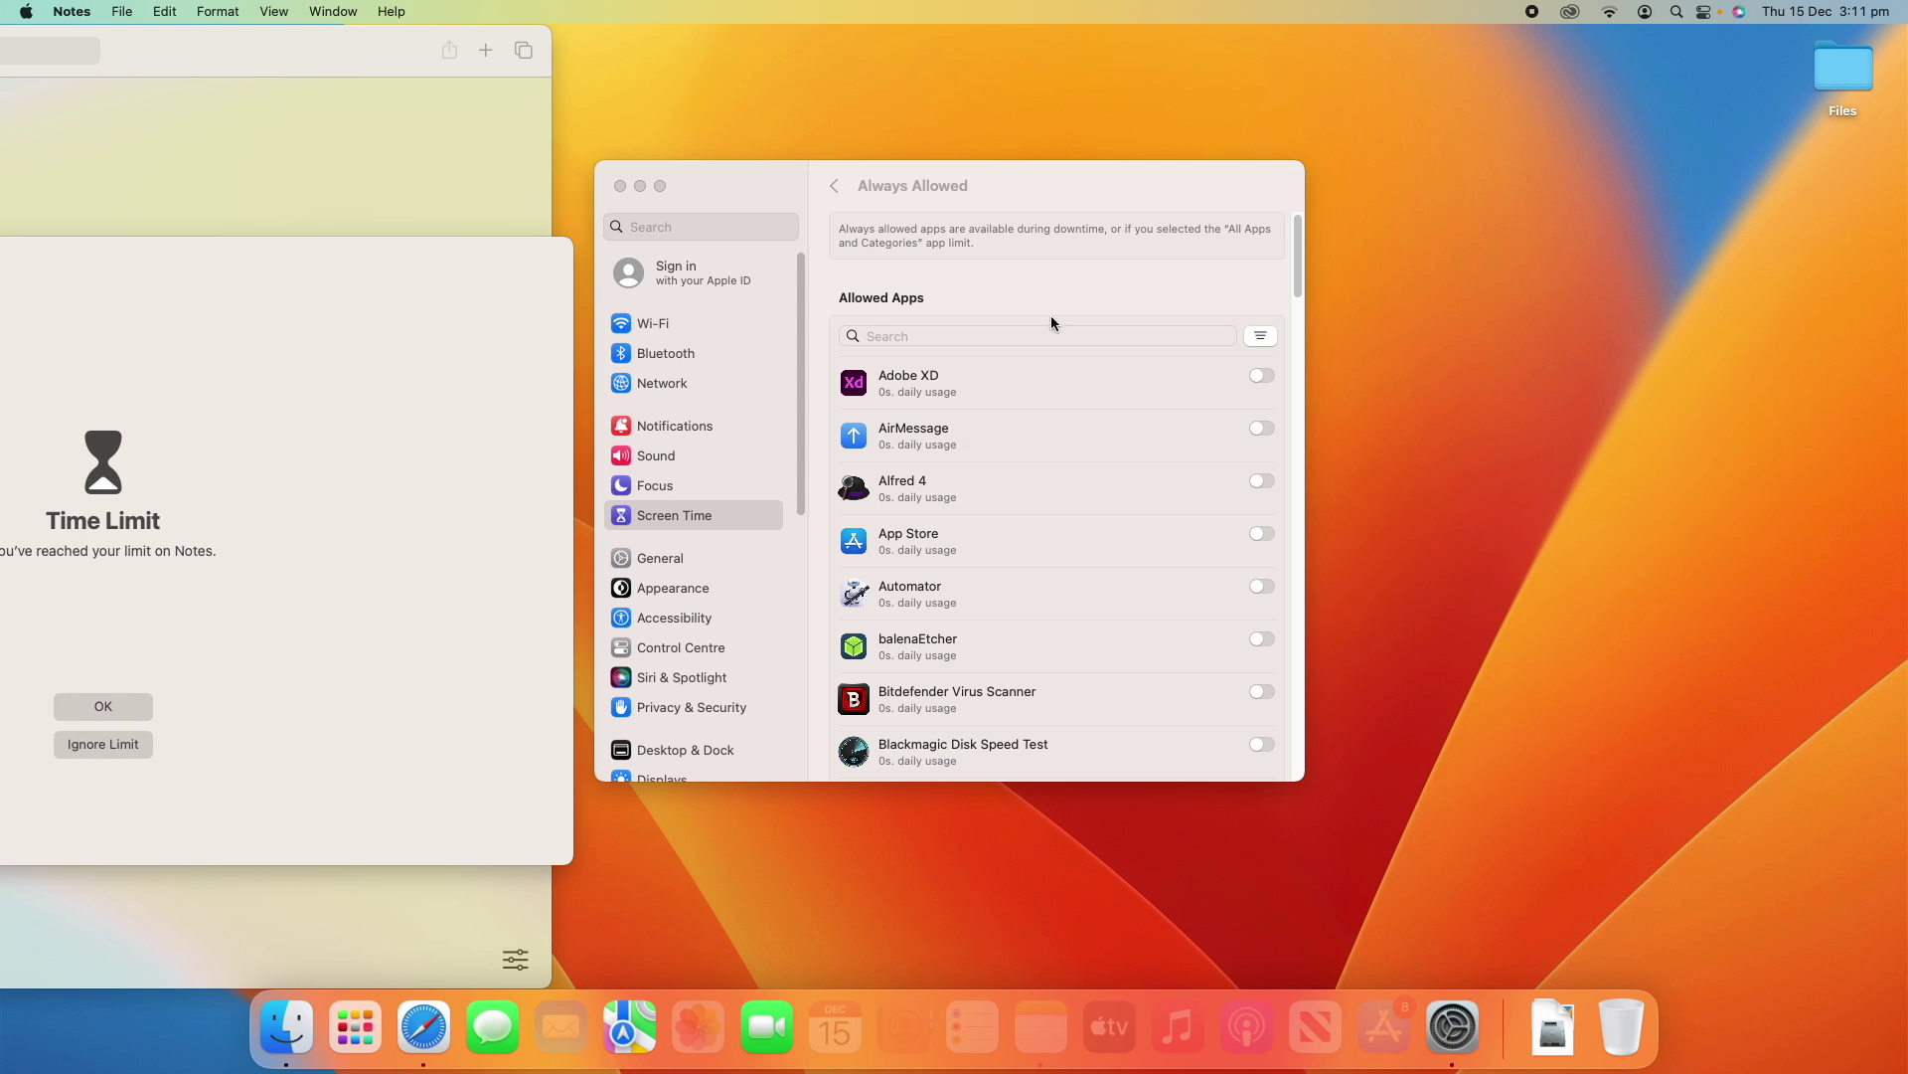
scroll(969, 545, "down", 15)
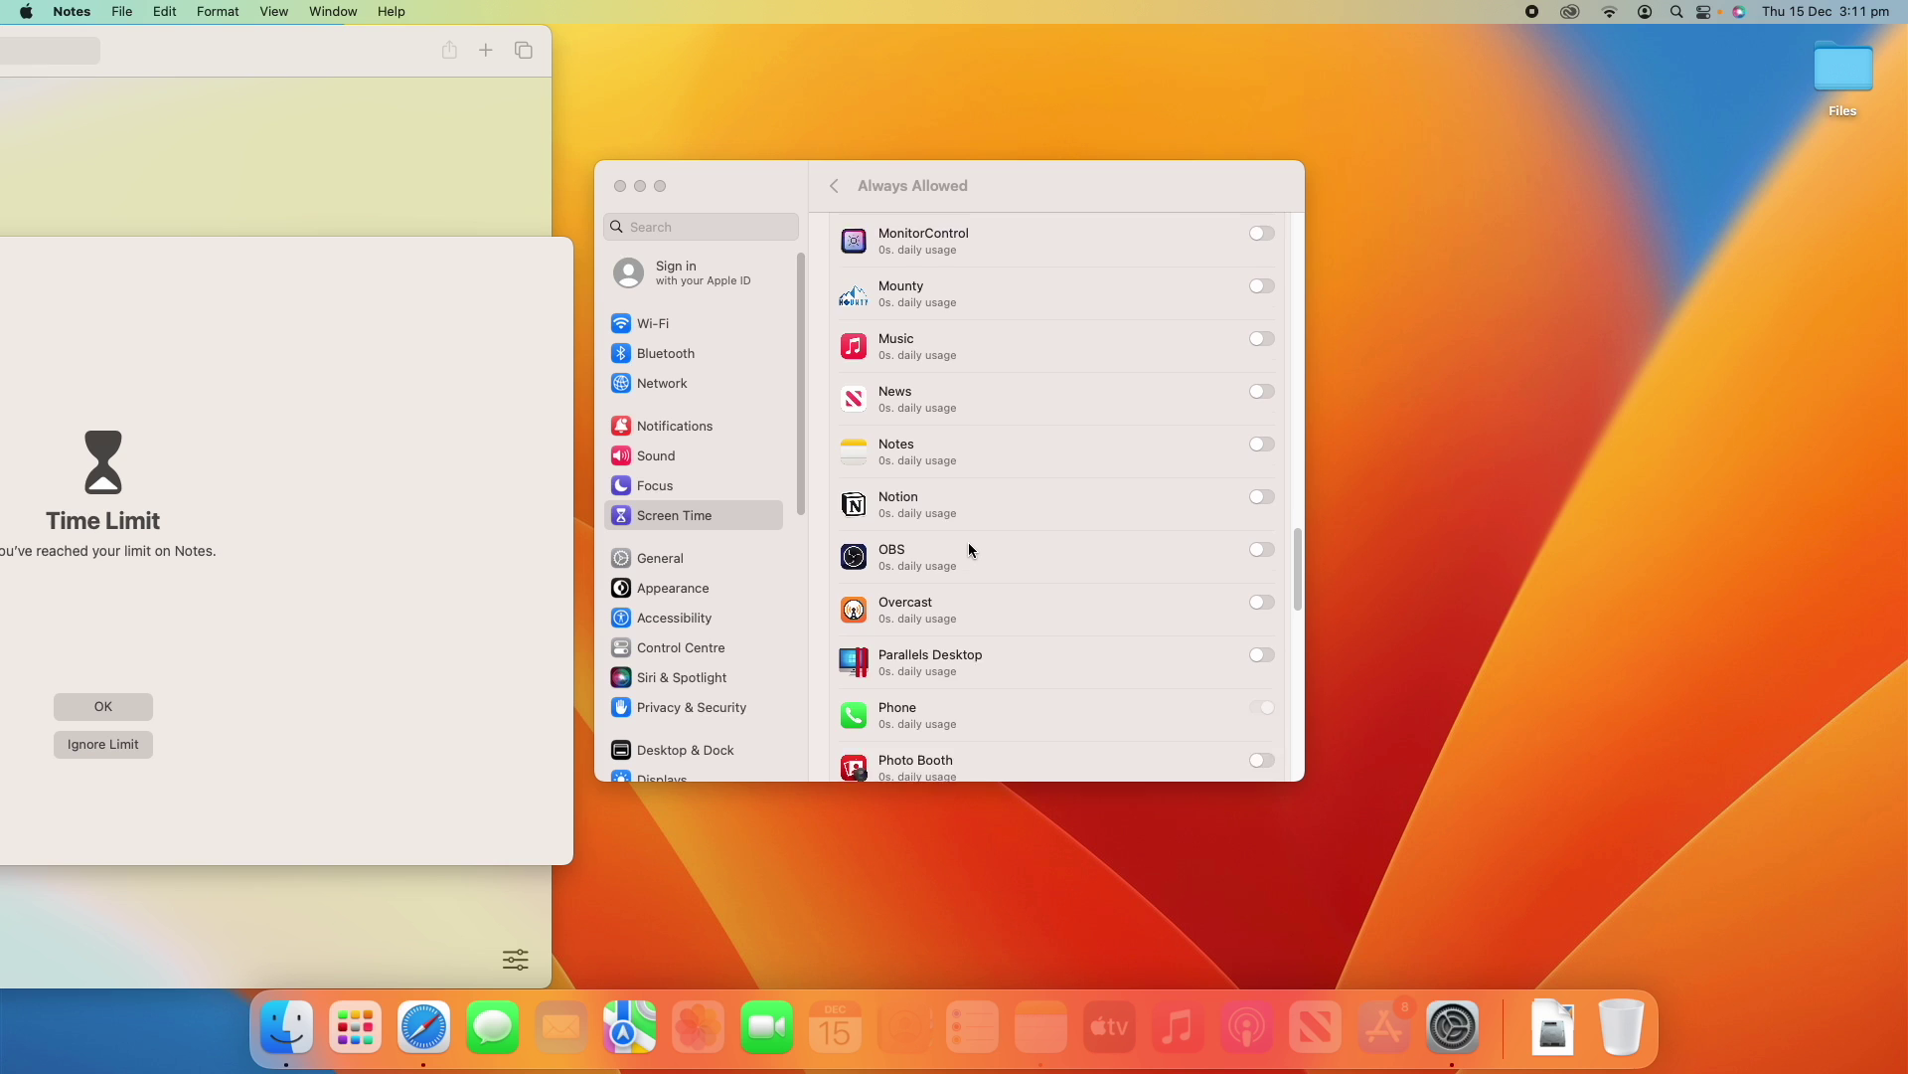
scroll(968, 550, "up", 15)
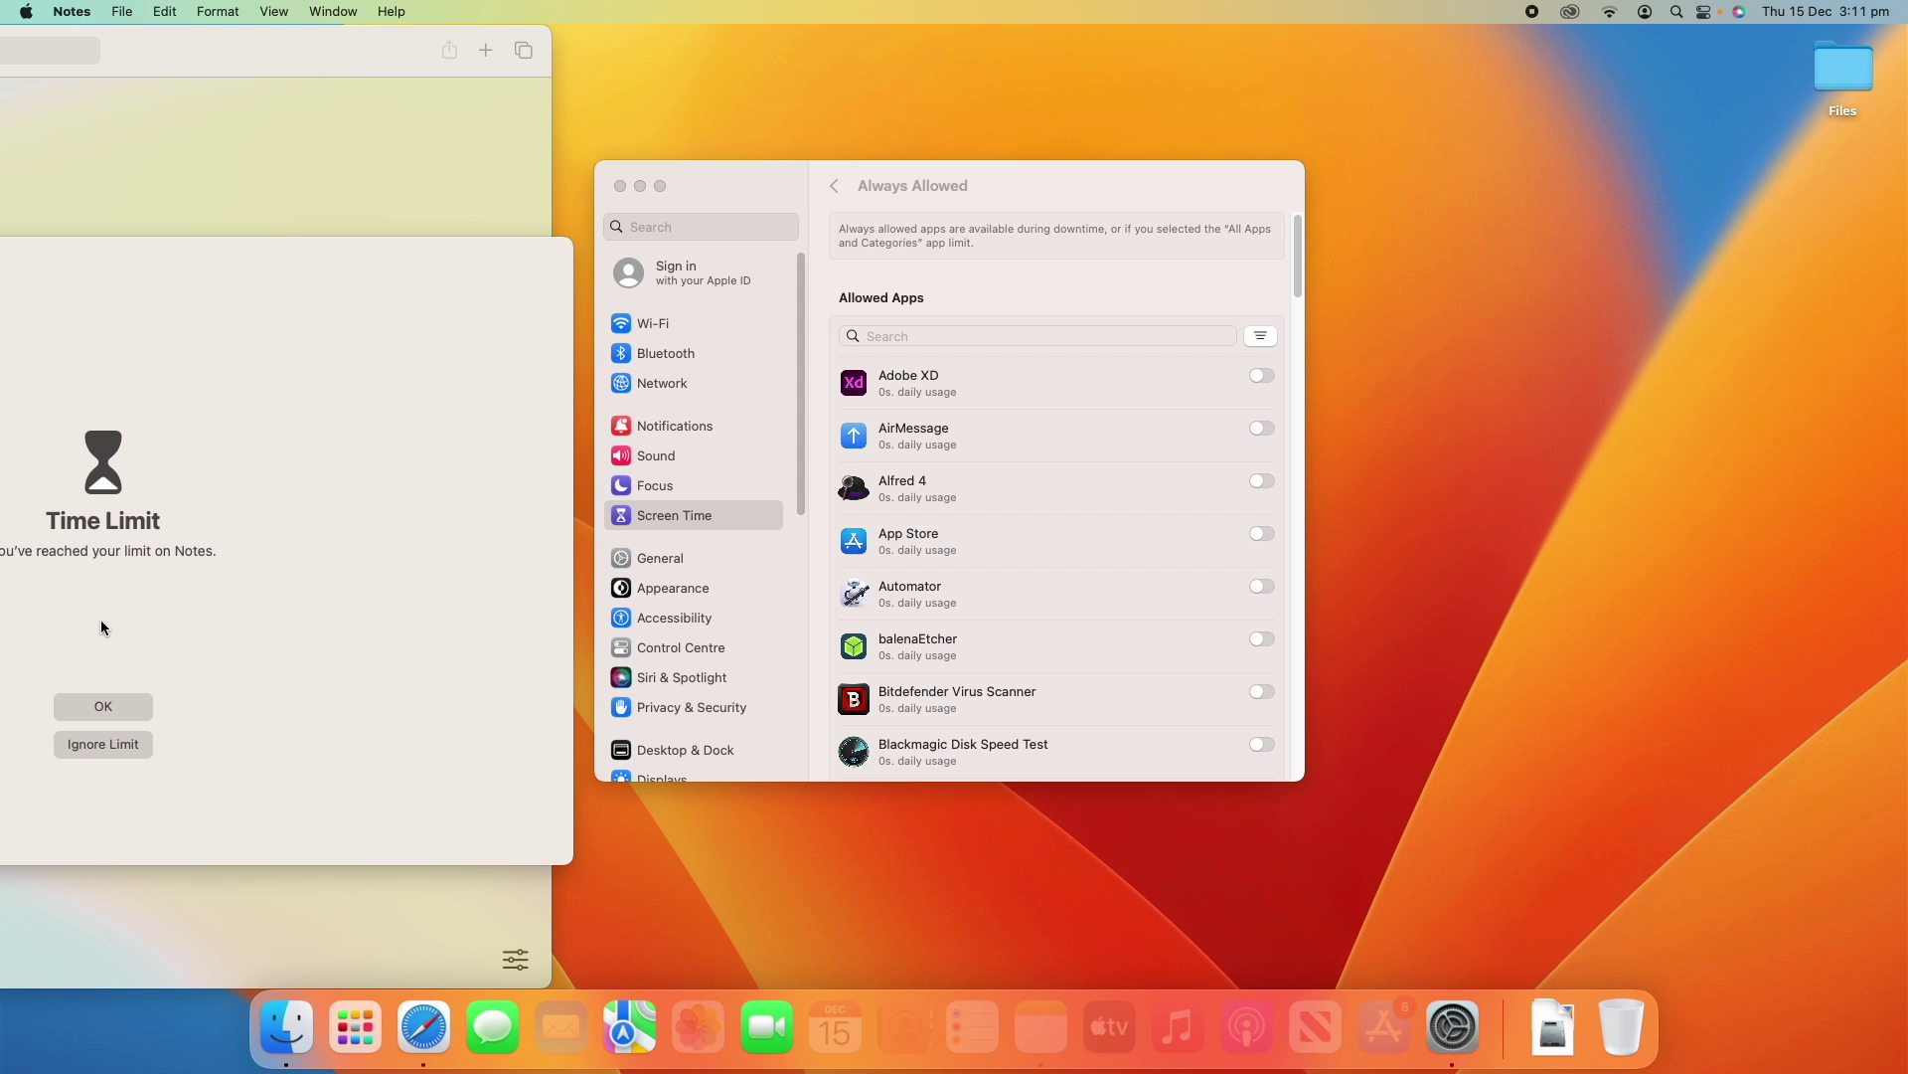
left_click(1010, 239)
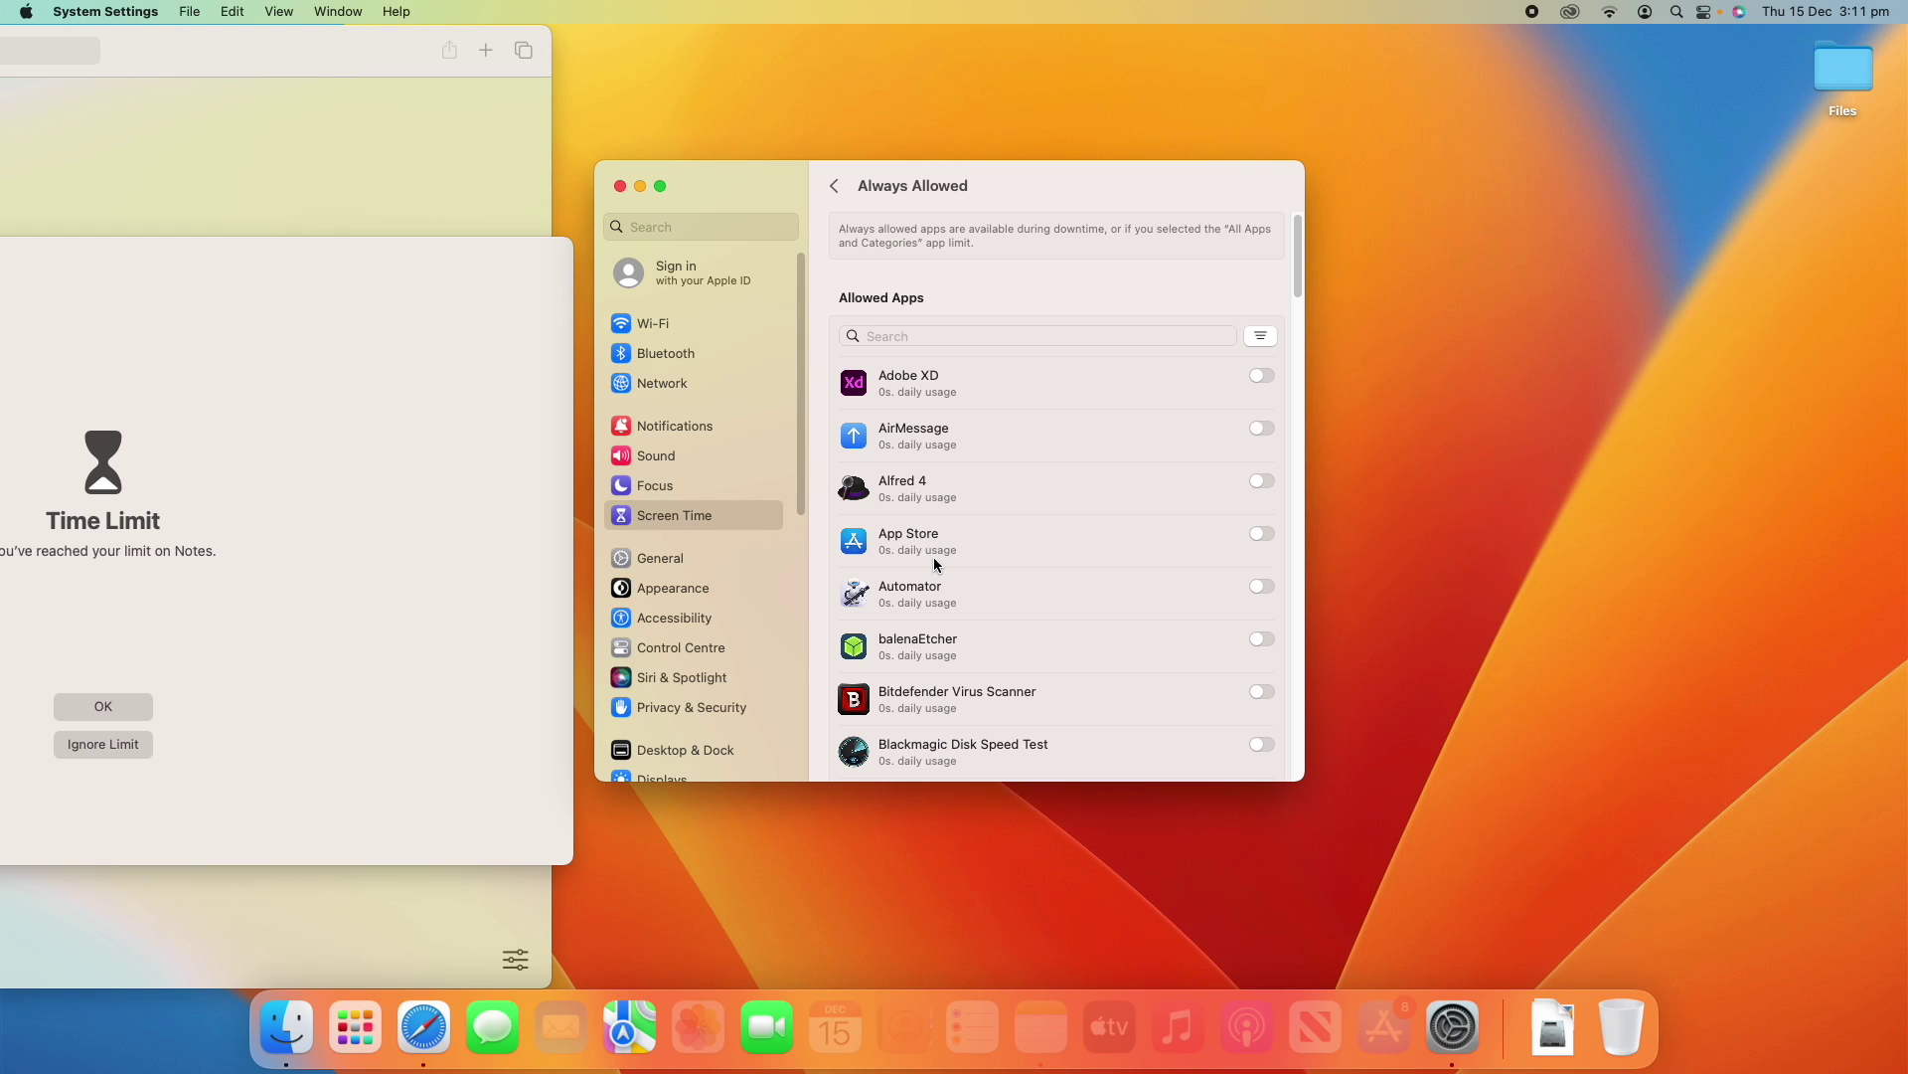
scroll(960, 571, "down", 10)
scroll(984, 572, "down", 15)
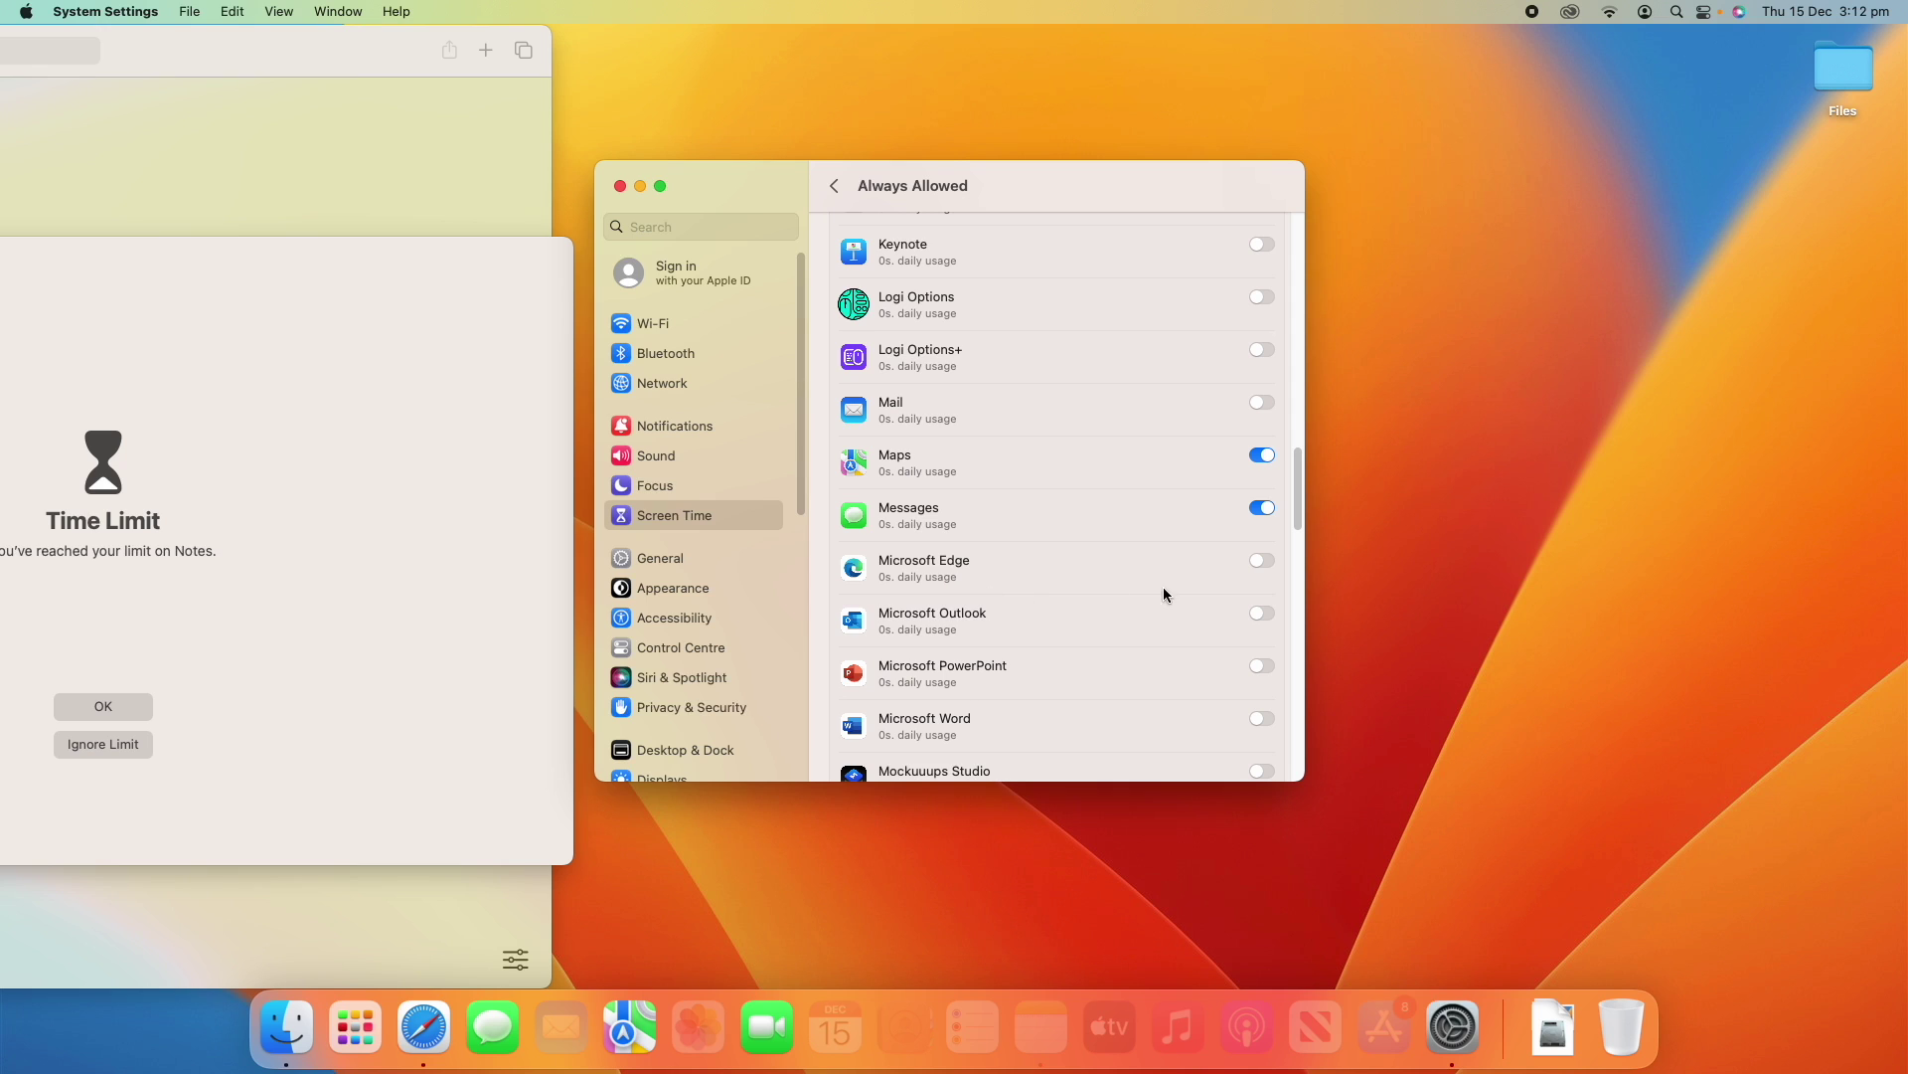
Step: Try allowing Microsoft Edge and Microsoft Outlook, and turn both off again
left_click(1262, 561)
left_click(1262, 613)
left_click(1262, 613)
left_click(1263, 560)
Step: Add Mail and Photos to the always allowed apps
left_click(1259, 402)
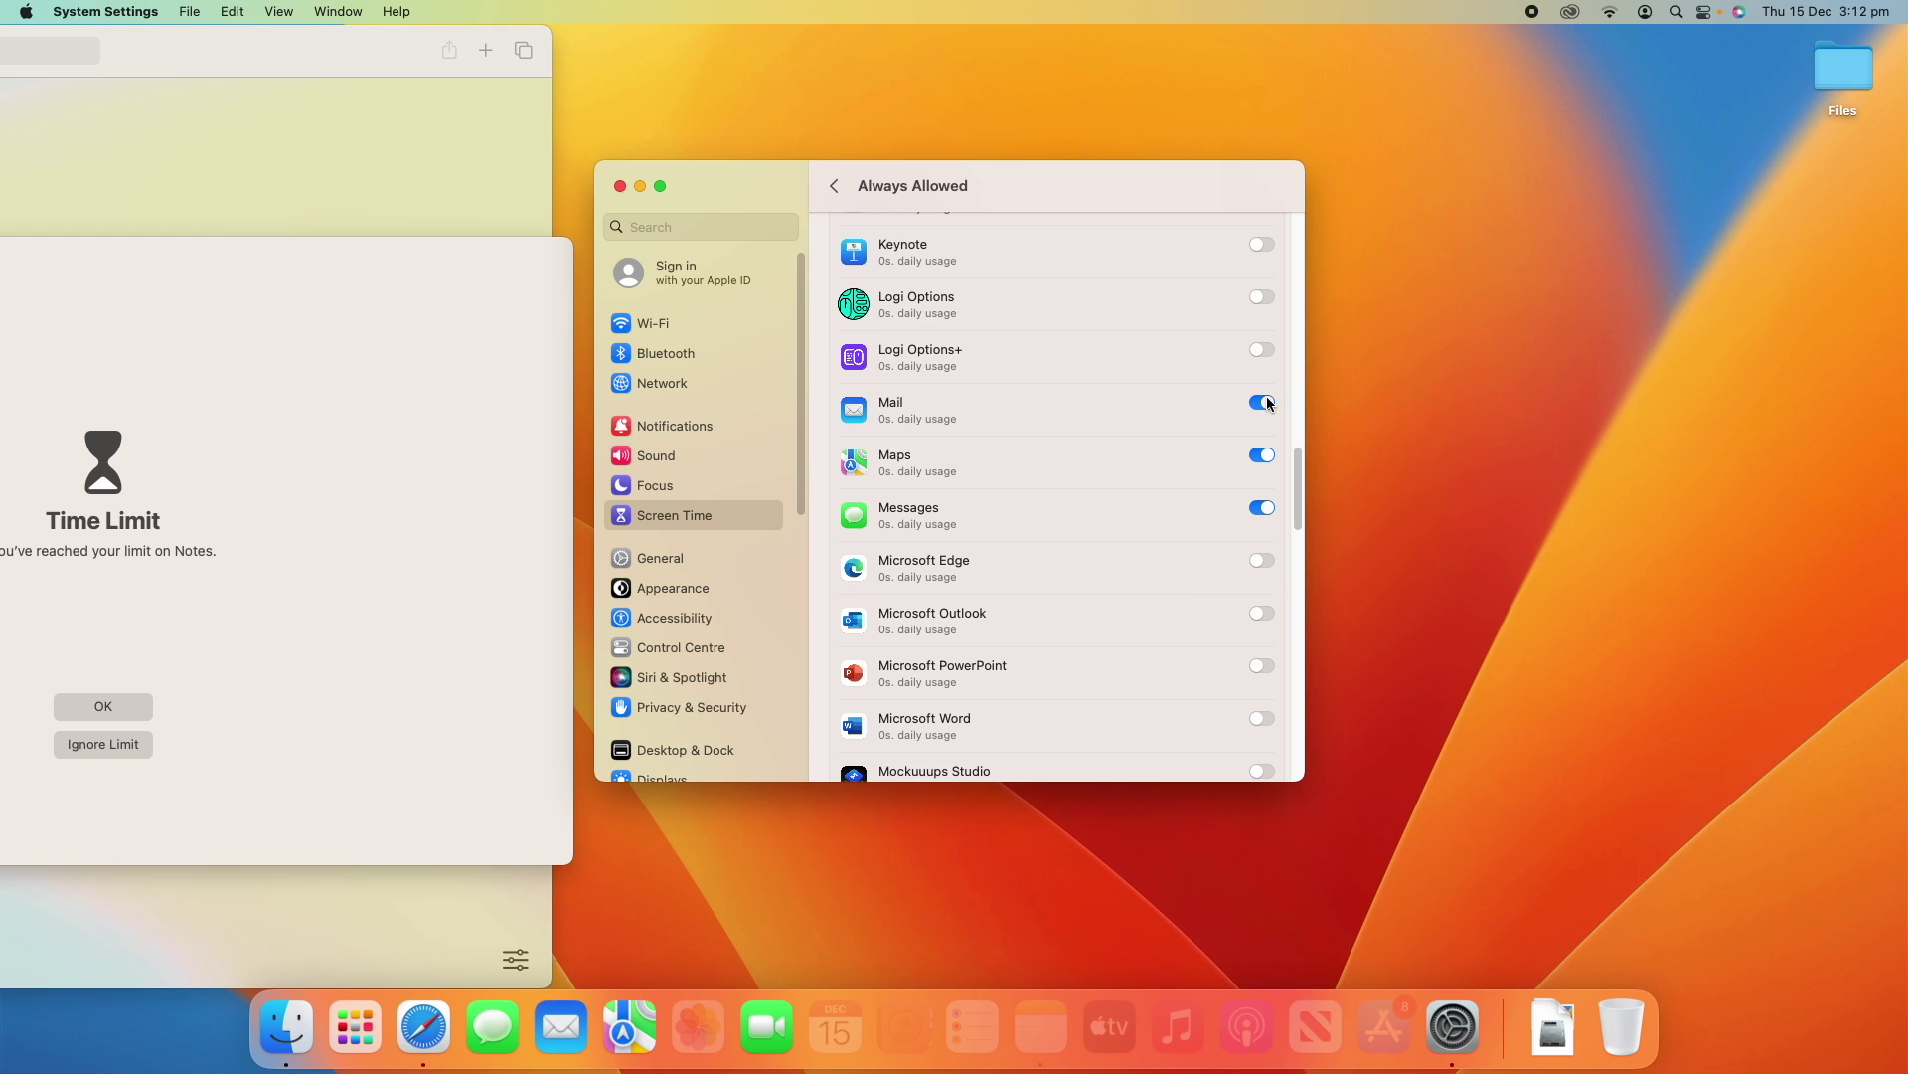
scroll(1155, 515, "down", 1)
scroll(1155, 510, "up", 5)
scroll(1156, 518, "up", 10)
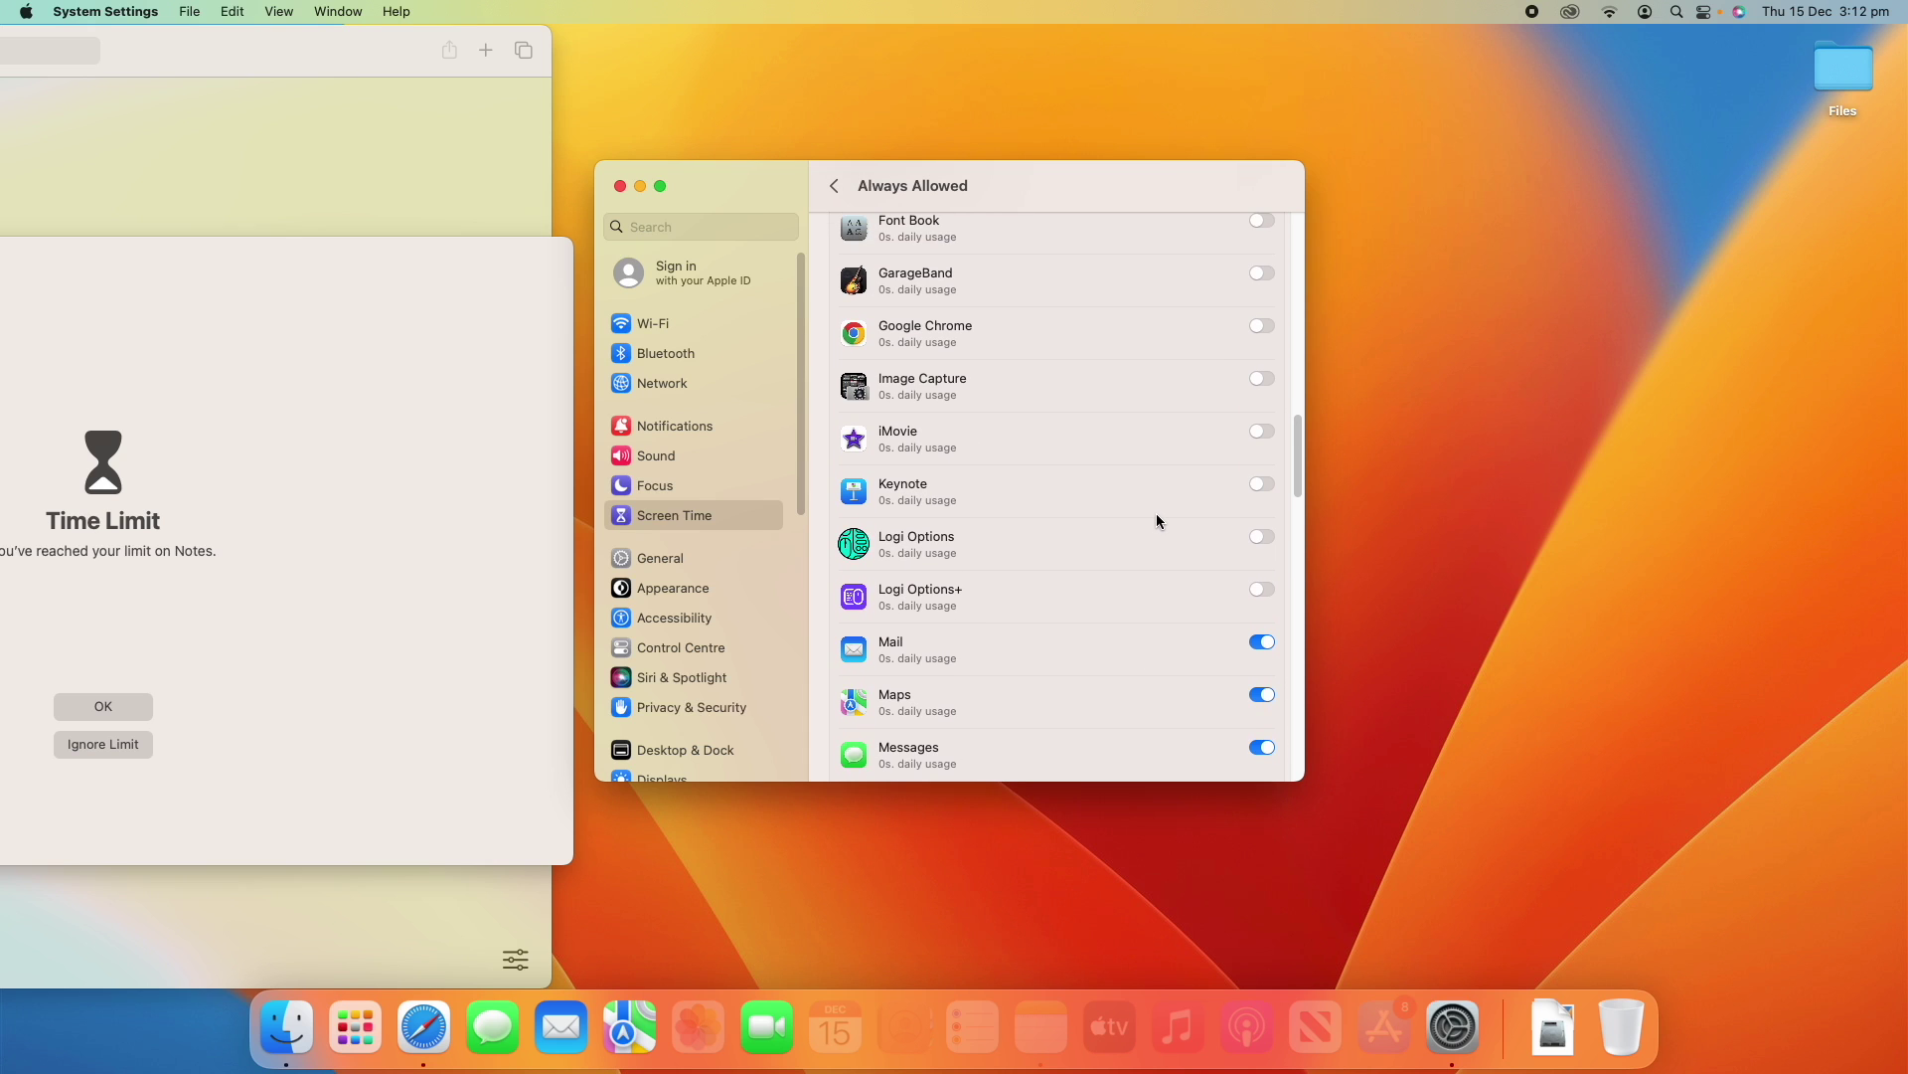
scroll(1155, 513, "up", 5)
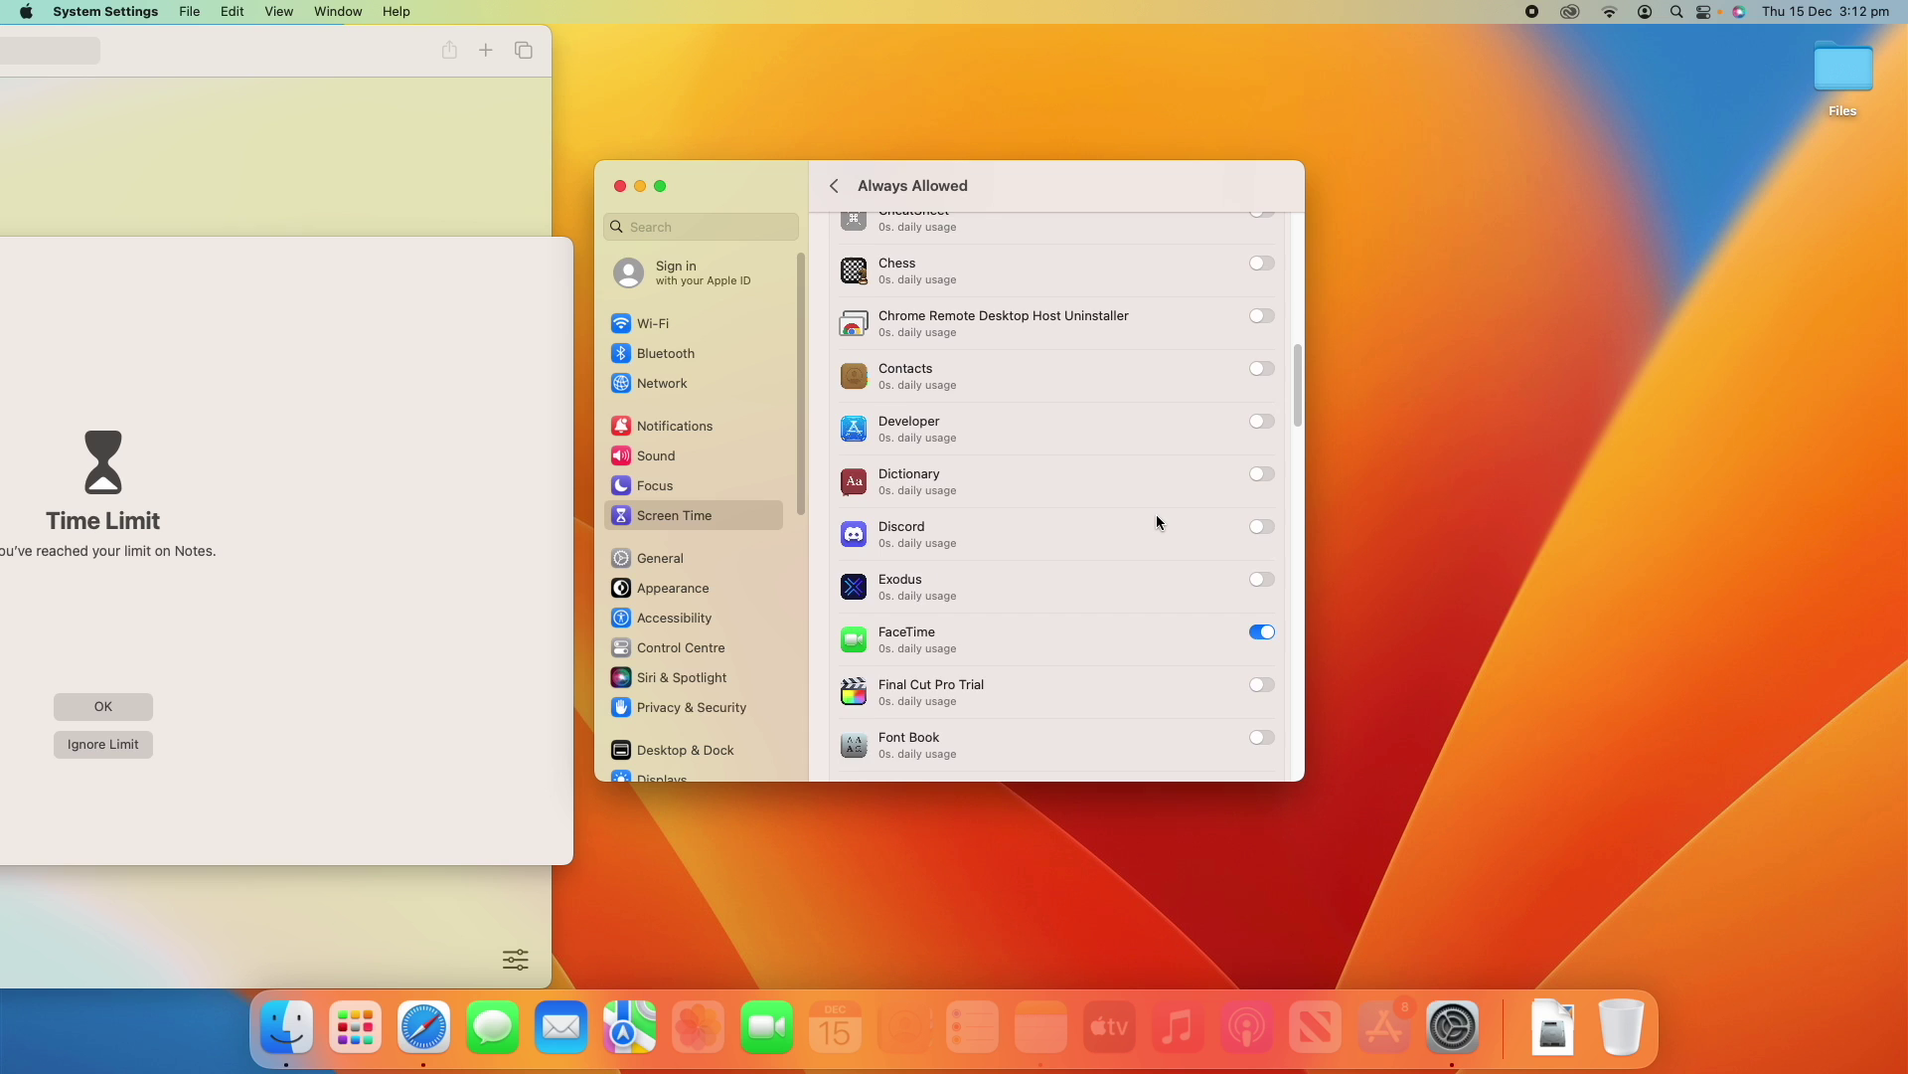
scroll(1155, 515, "down", 20)
scroll(1155, 515, "up", 12)
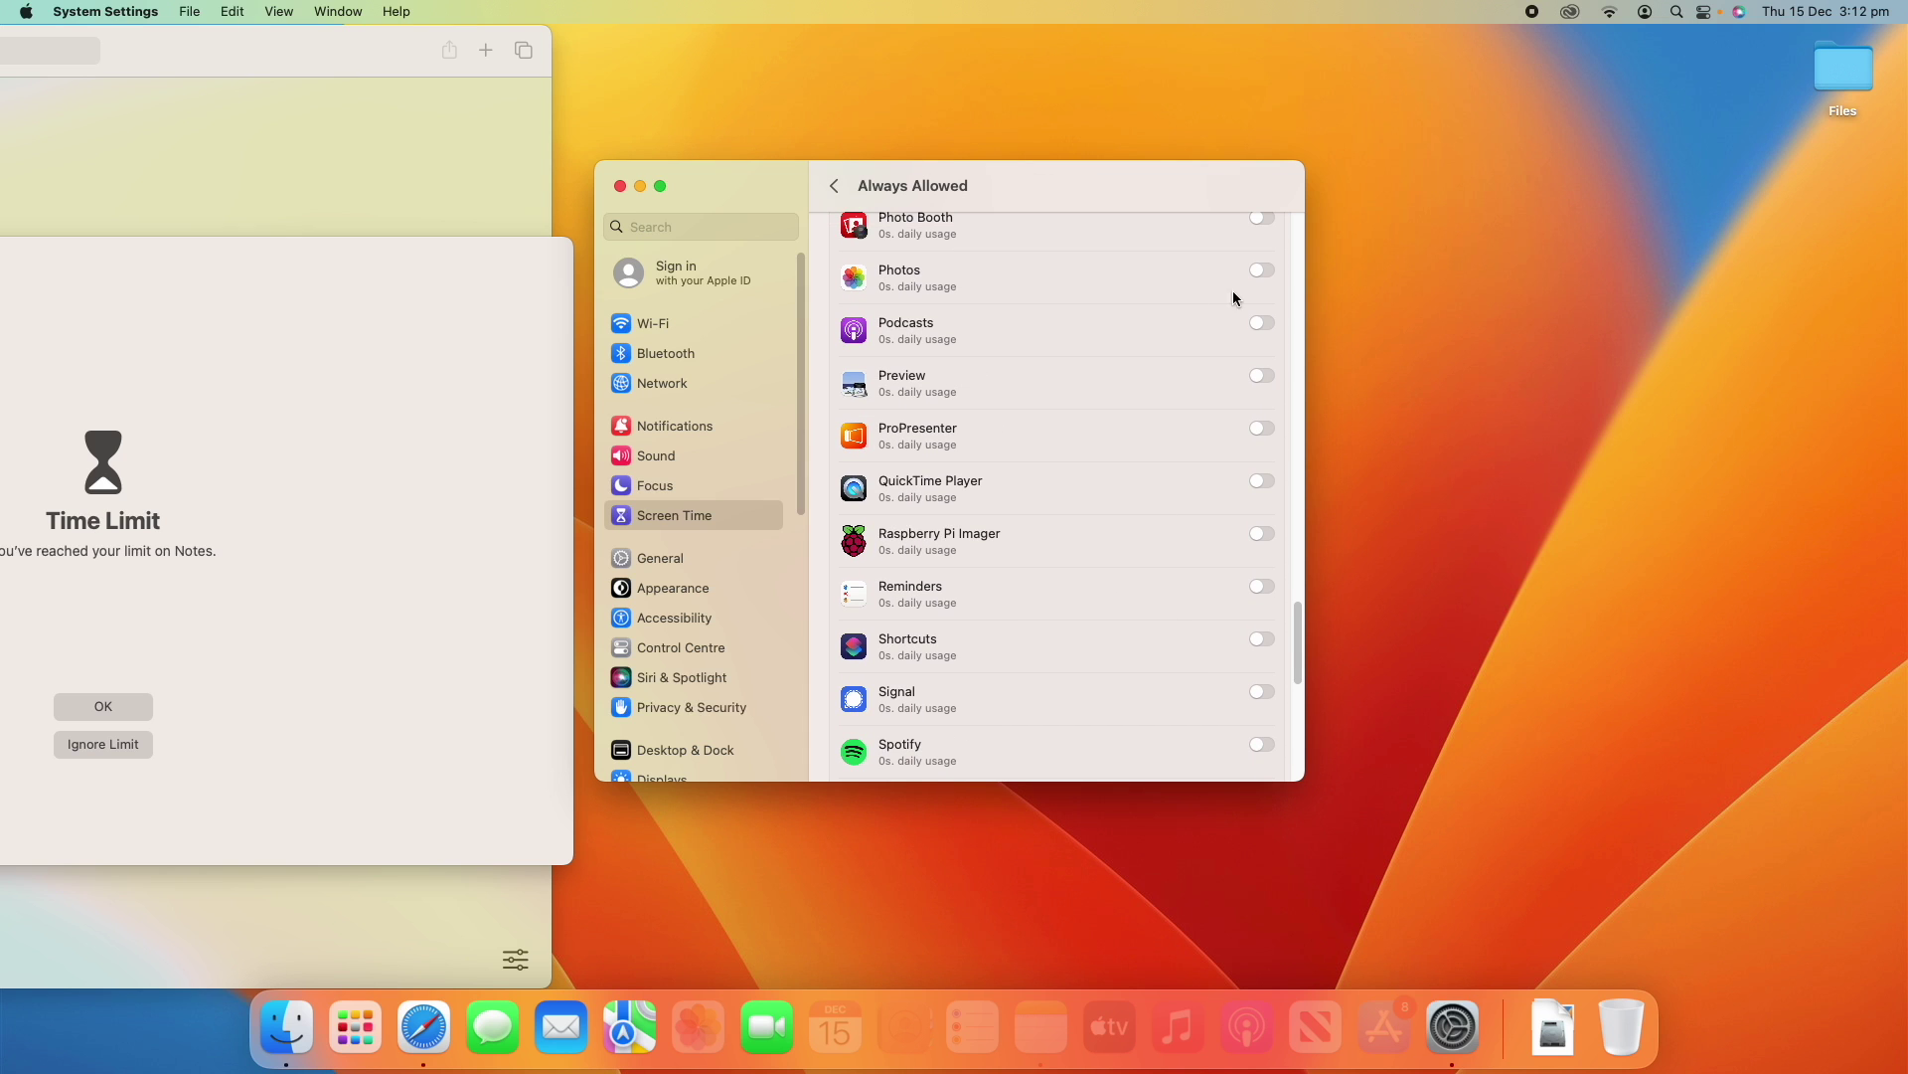
left_click(1261, 271)
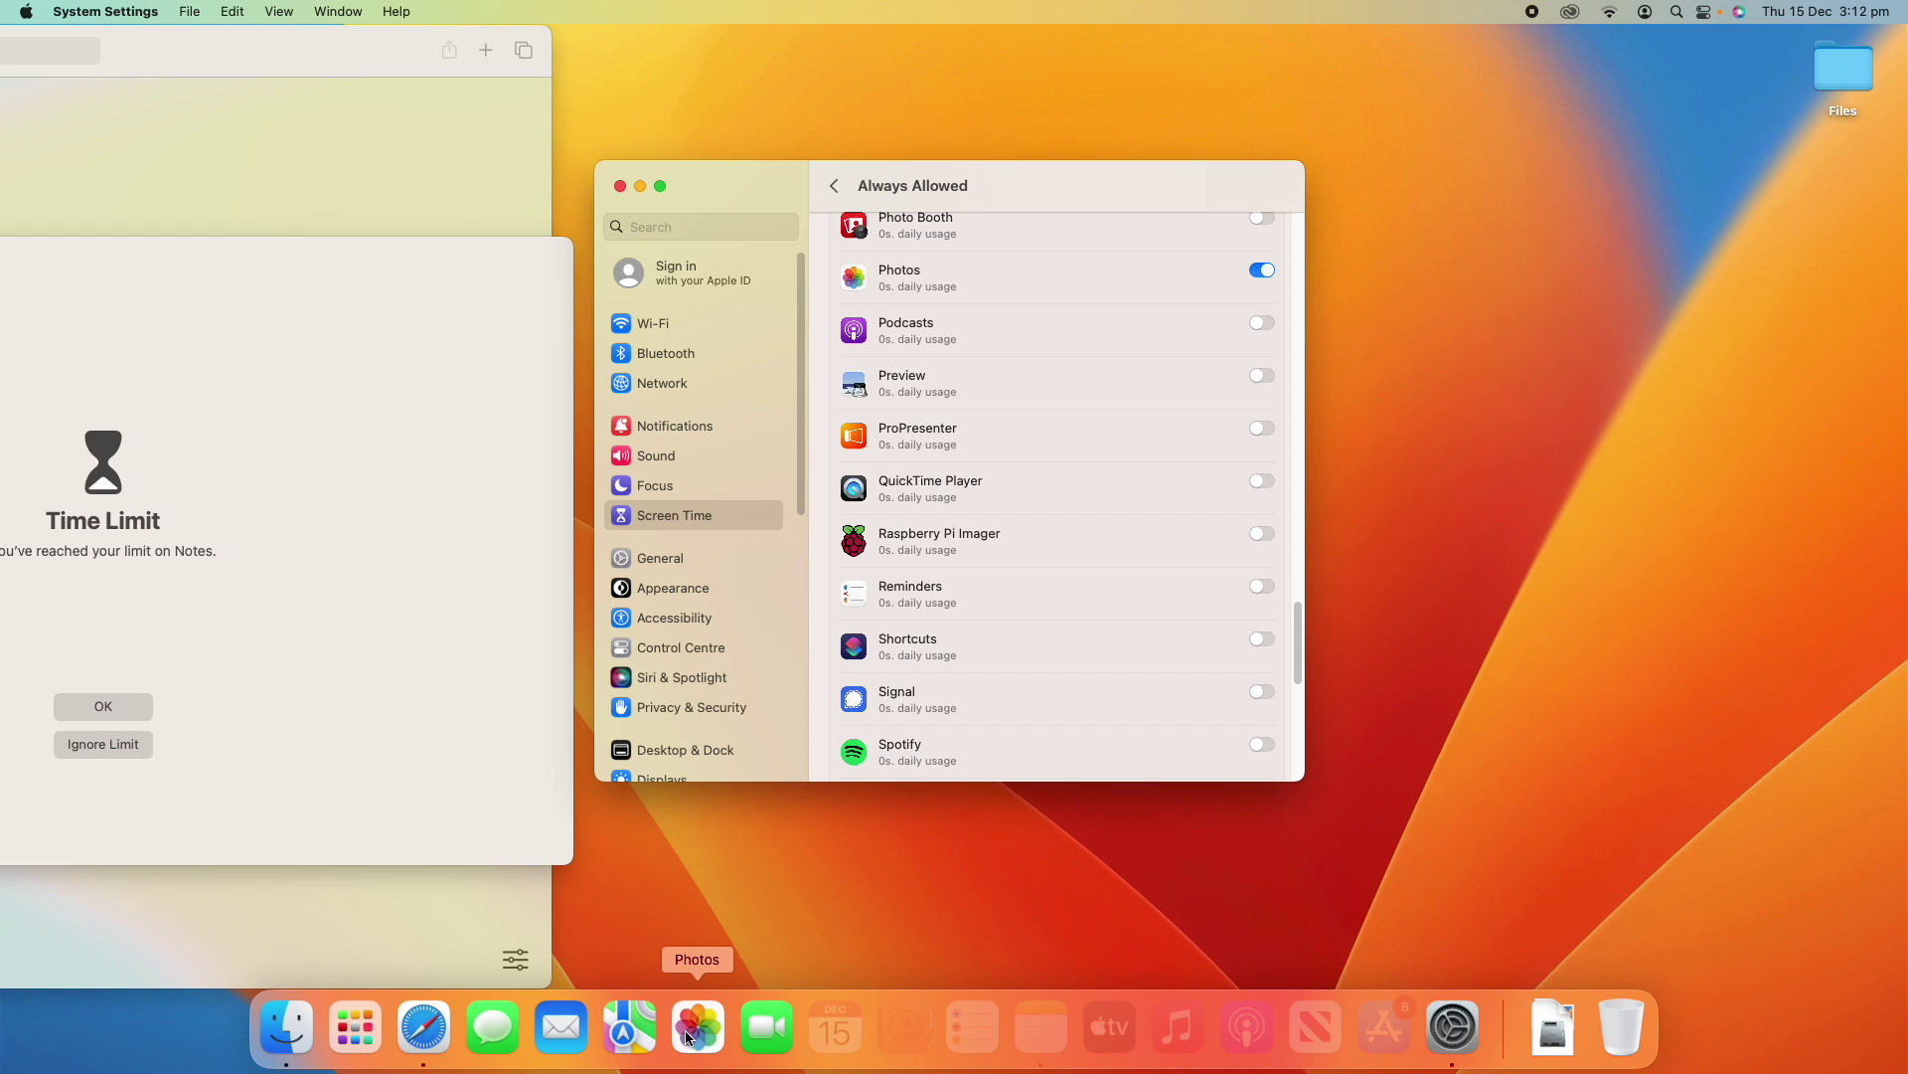
Step: Remove Photos from the always allowed apps
left_click(1262, 269)
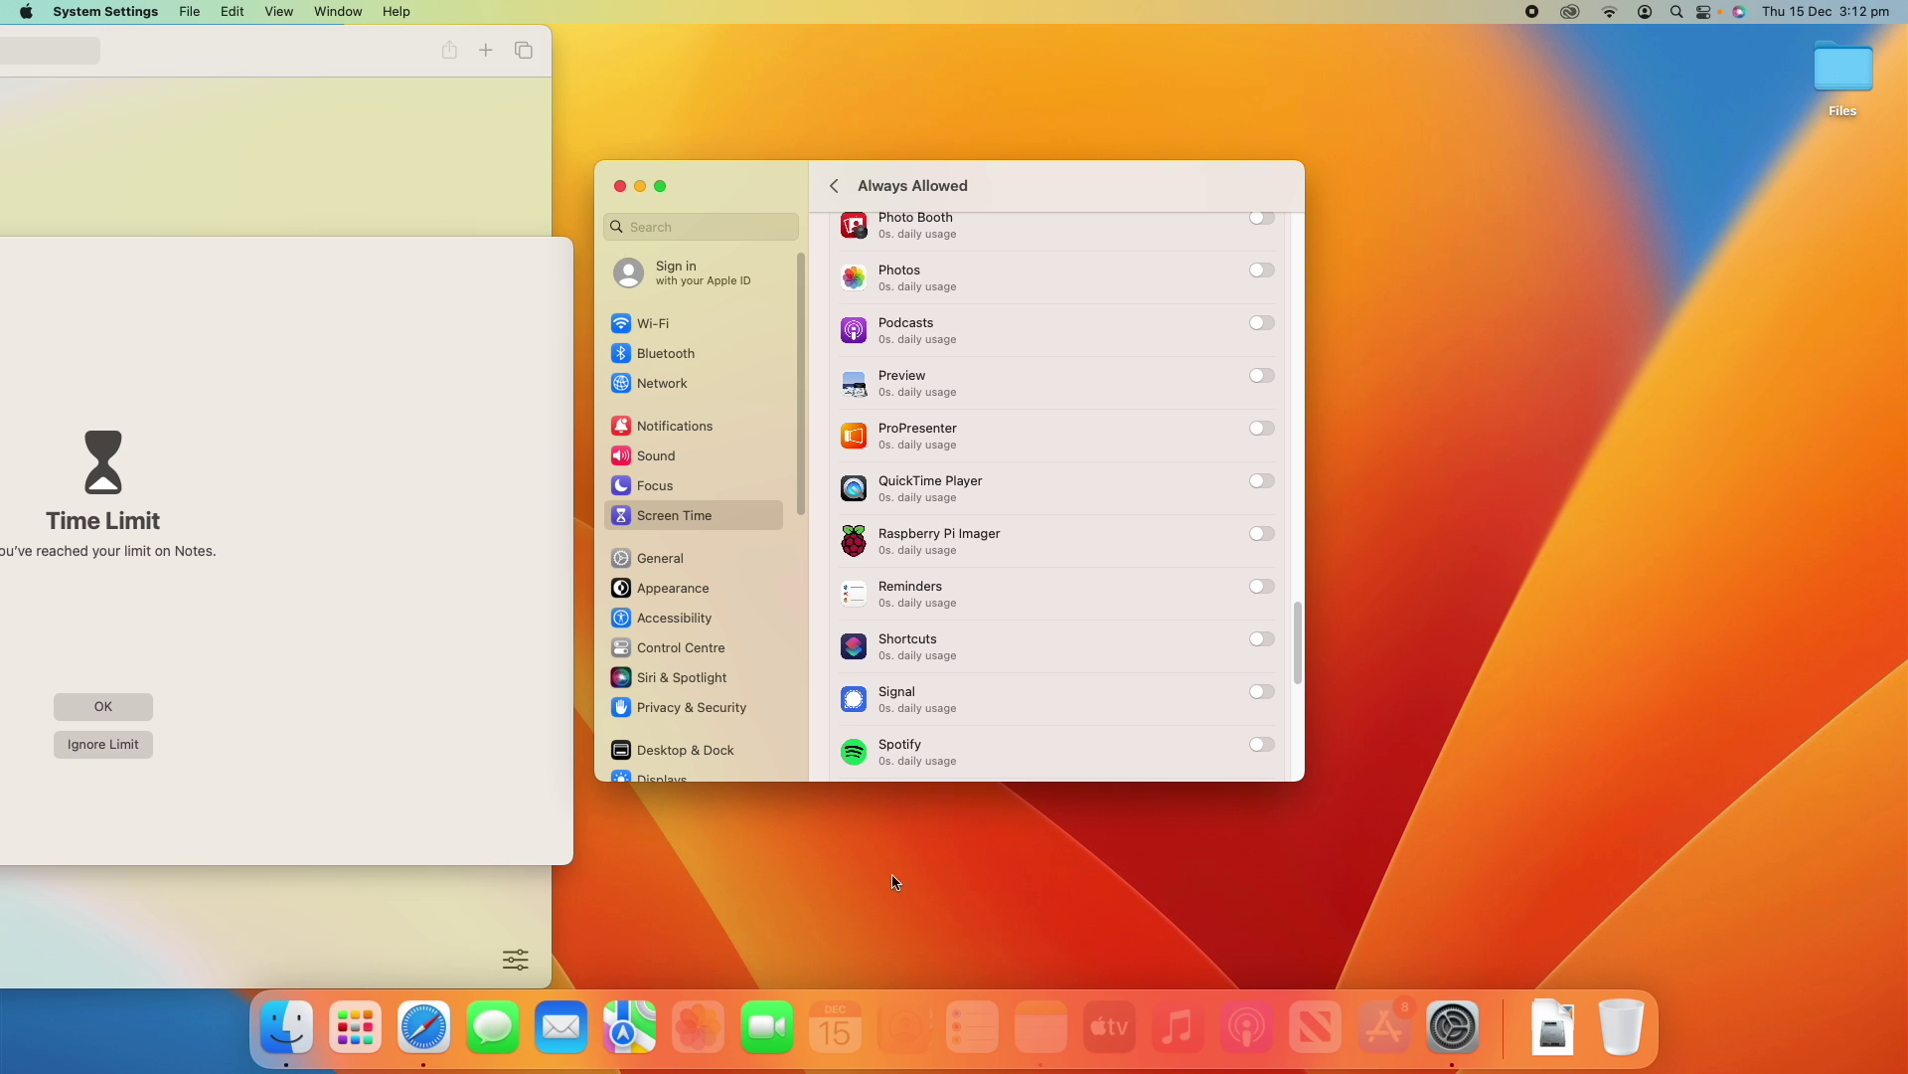
scroll(1036, 609, "down", 5)
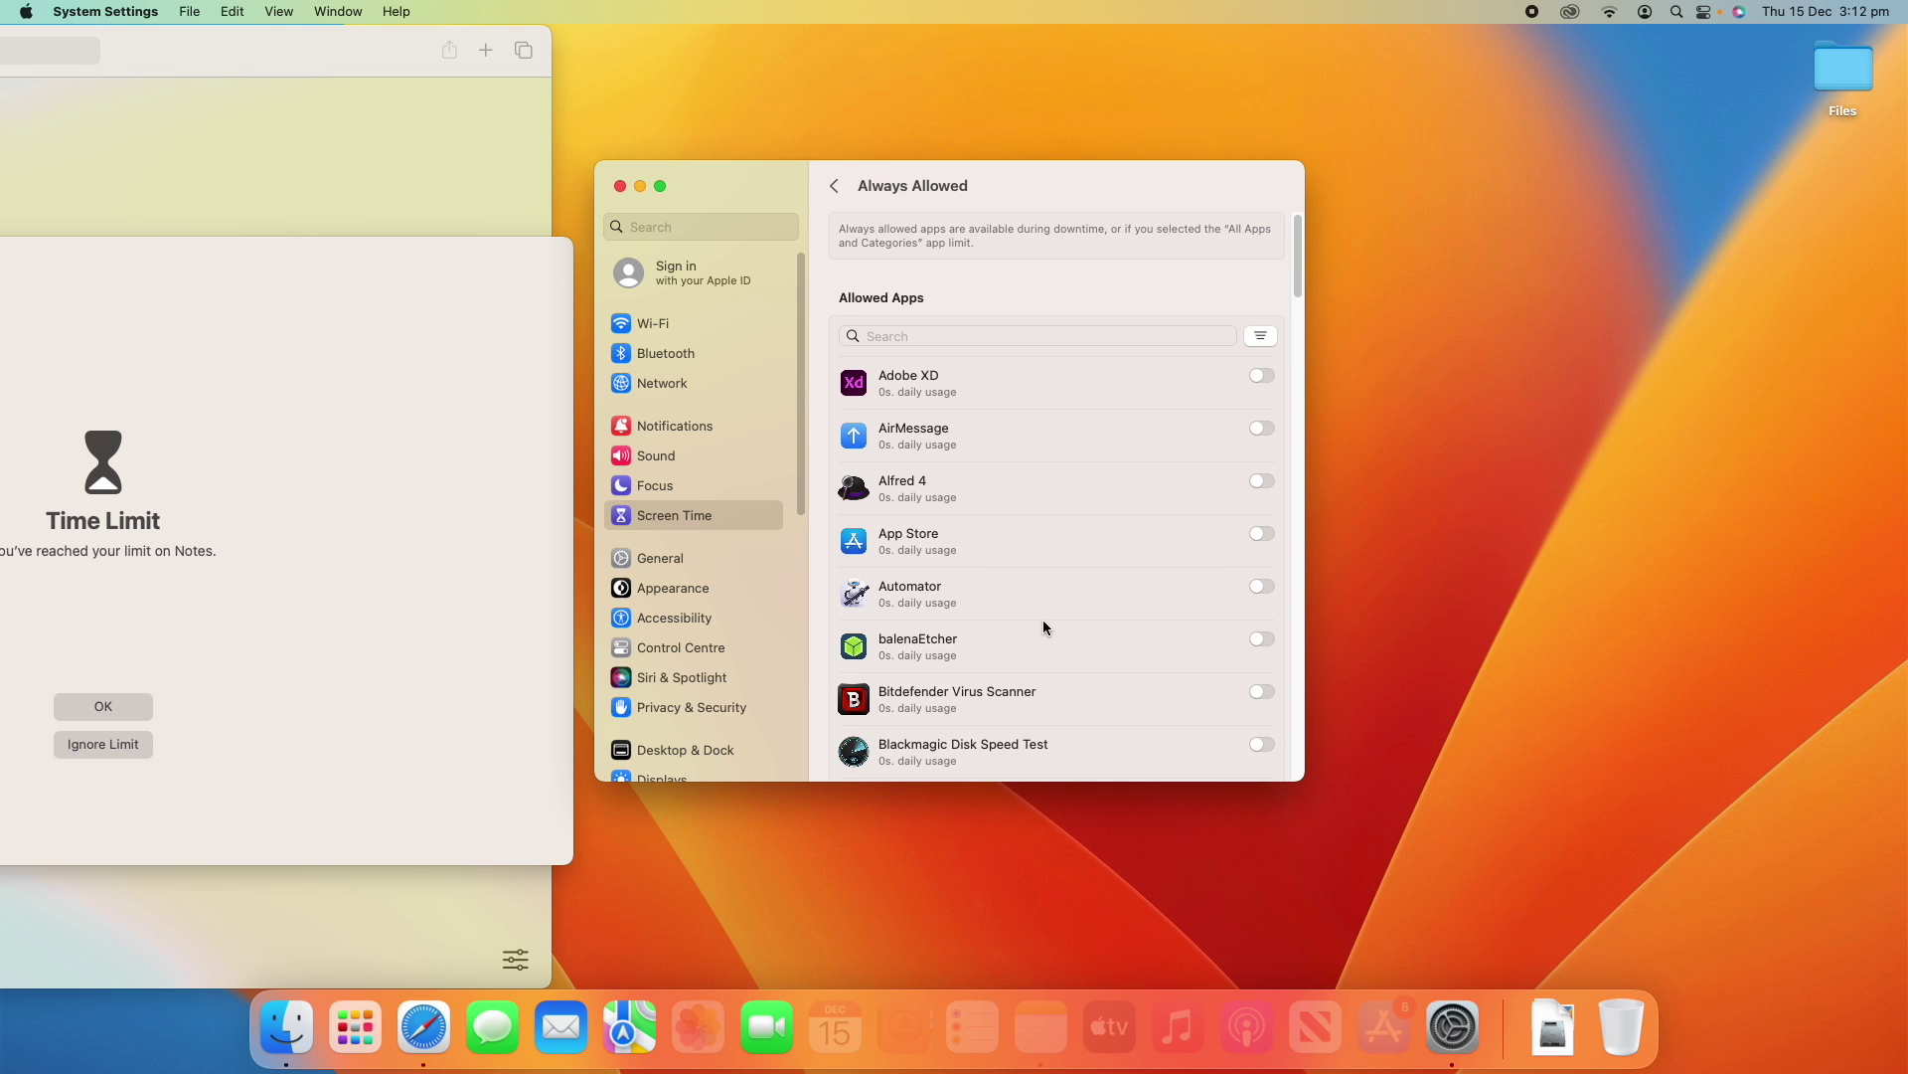
Step: Search the Allowed Apps list for "safa" and for "photos", clear the search and return to the Screen Time overview
left_click(971, 335)
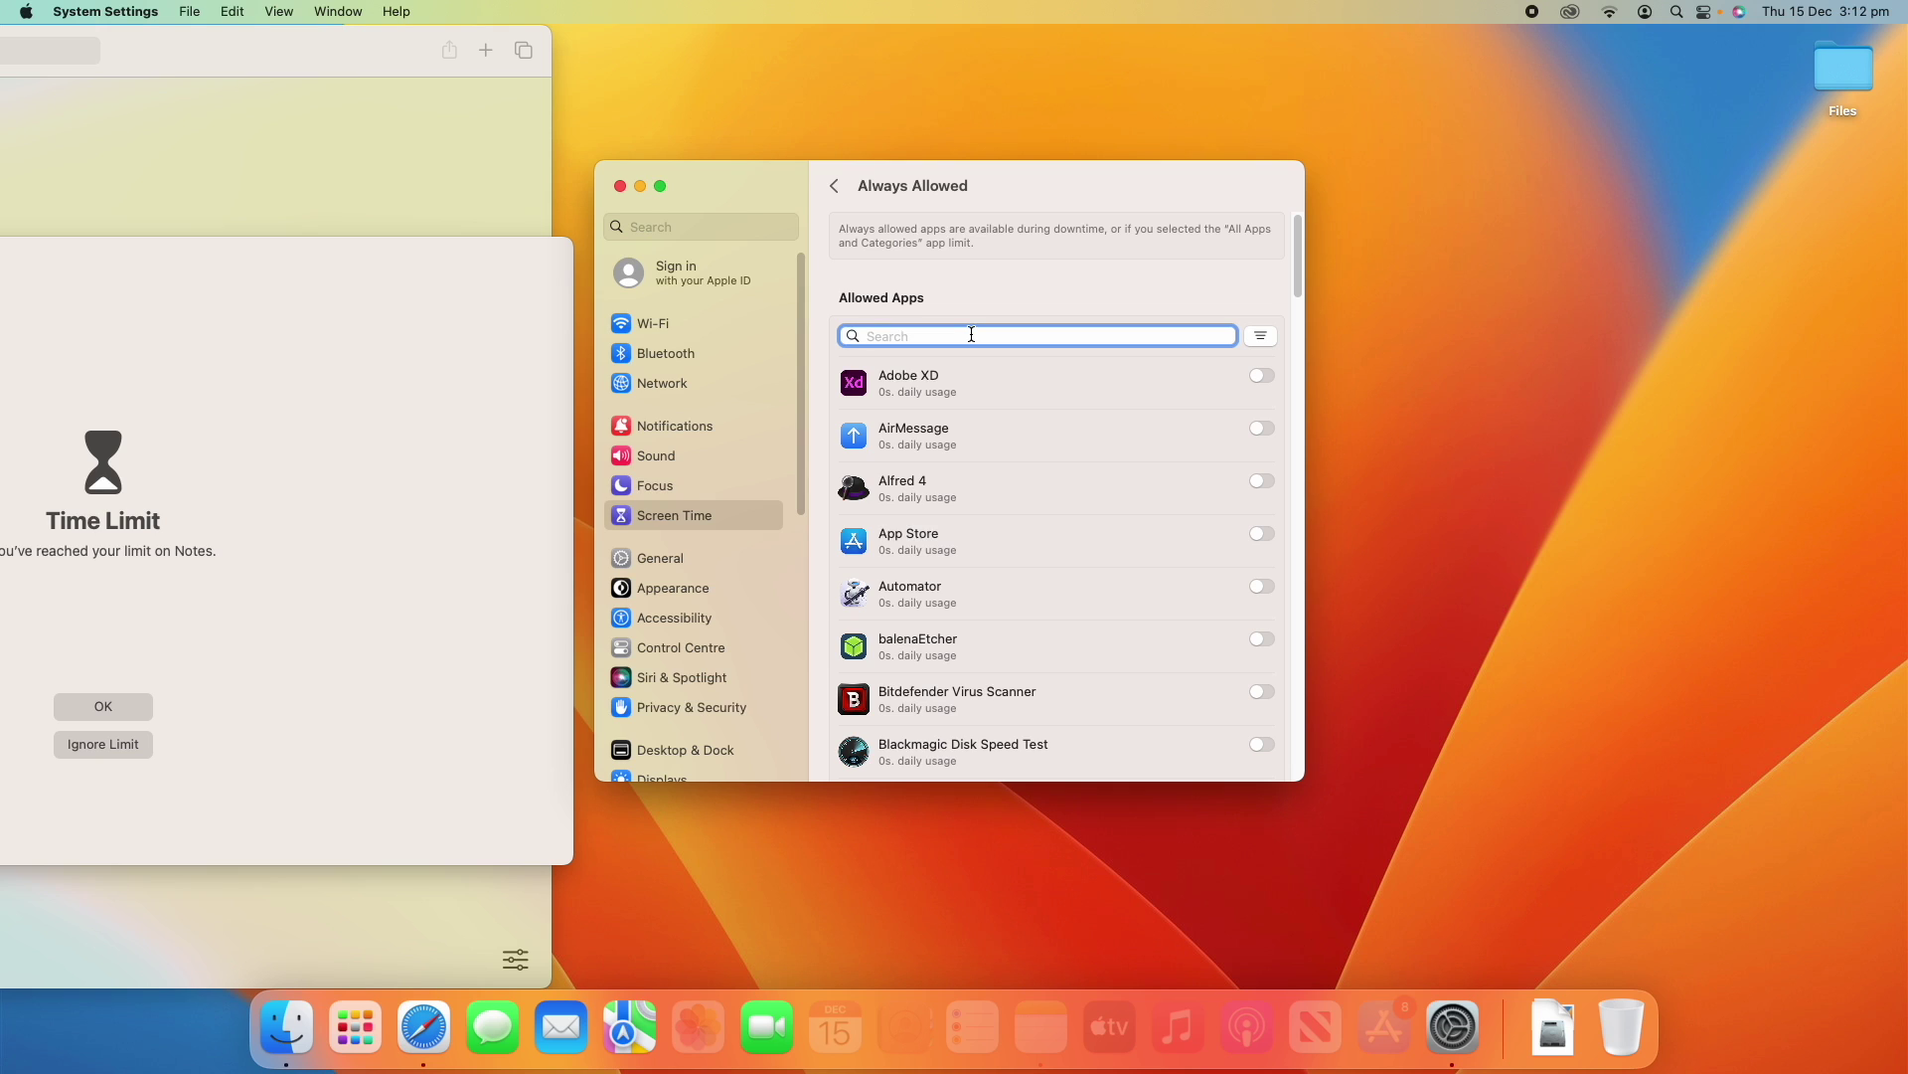
type("safa")
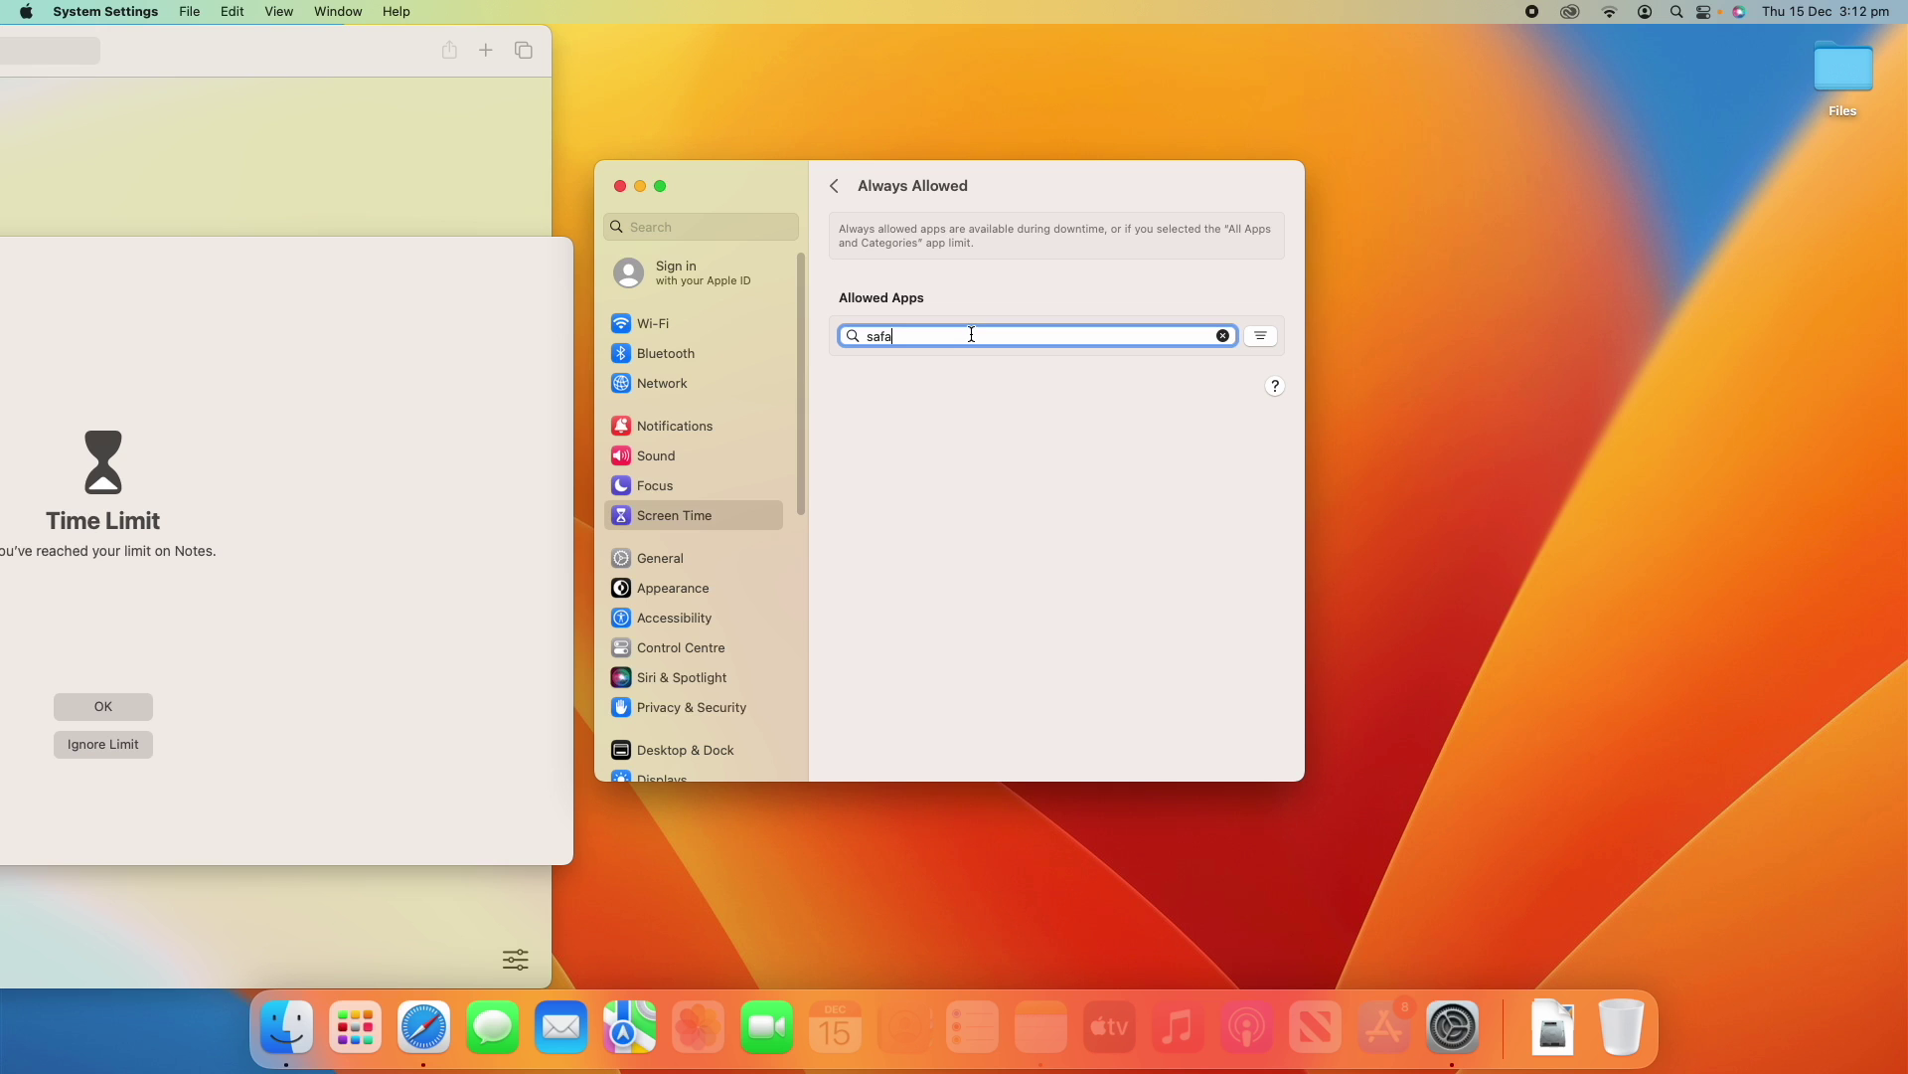
key("BackSpace")
key("BackSpace")
key("BackSpace")
key("BackSpace")
key("BackSpace")
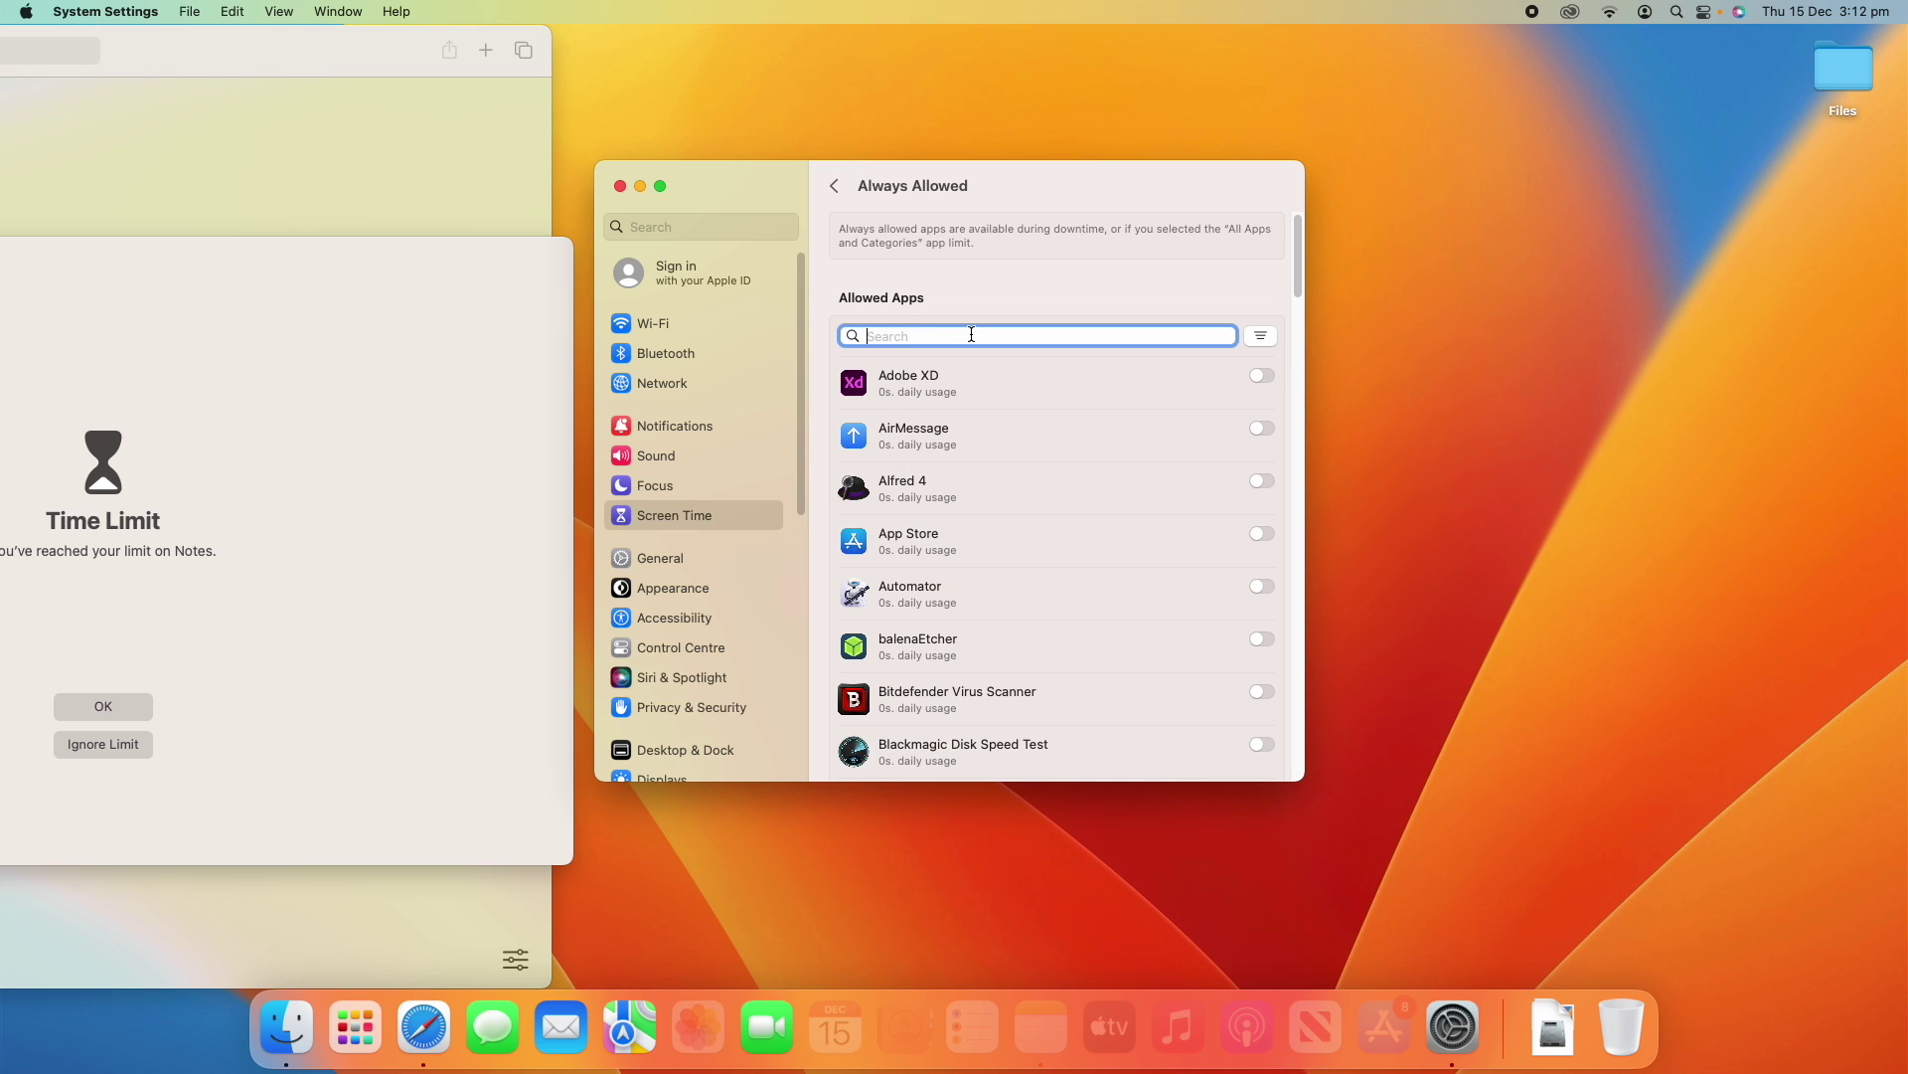
type("photos")
double_click(970, 334)
key("BackSpace")
left_click(834, 186)
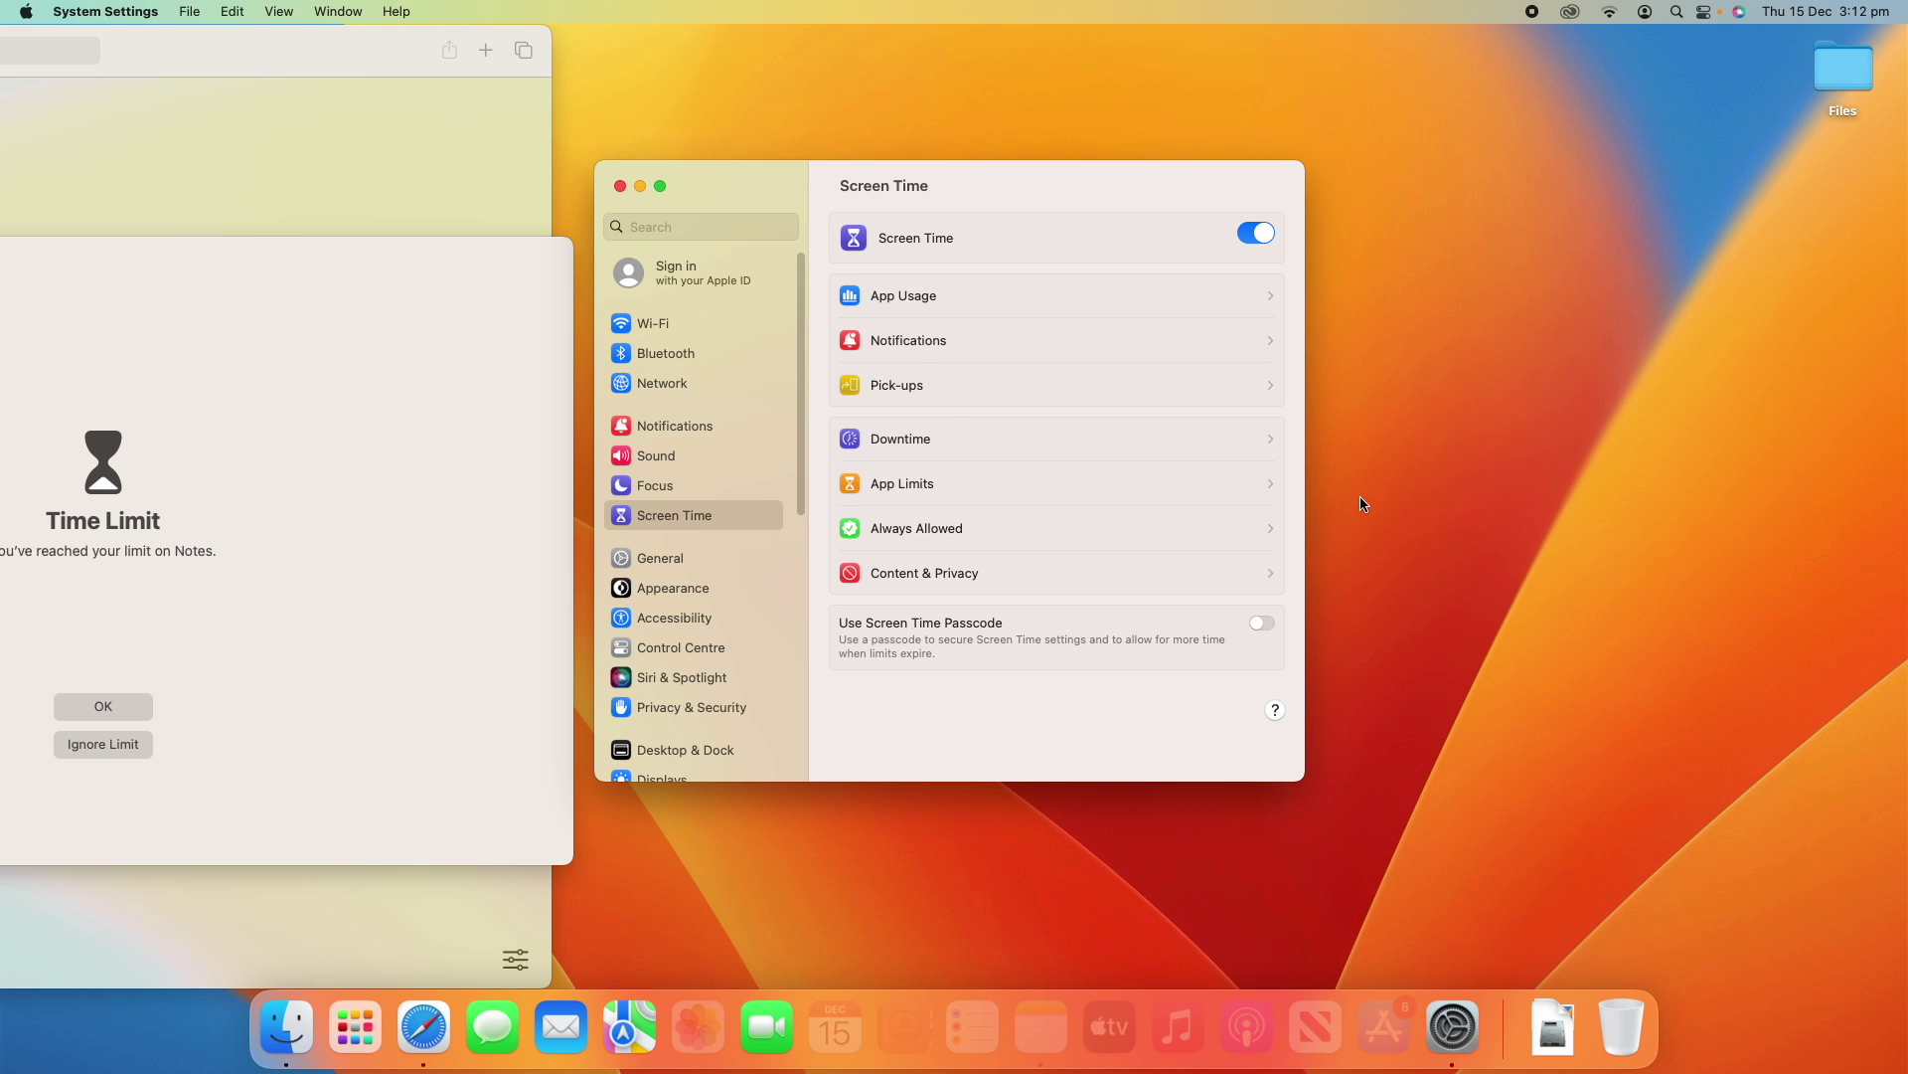
Step: Bring the Safari window fully back onto the screen and close Safari
left_click(355, 319)
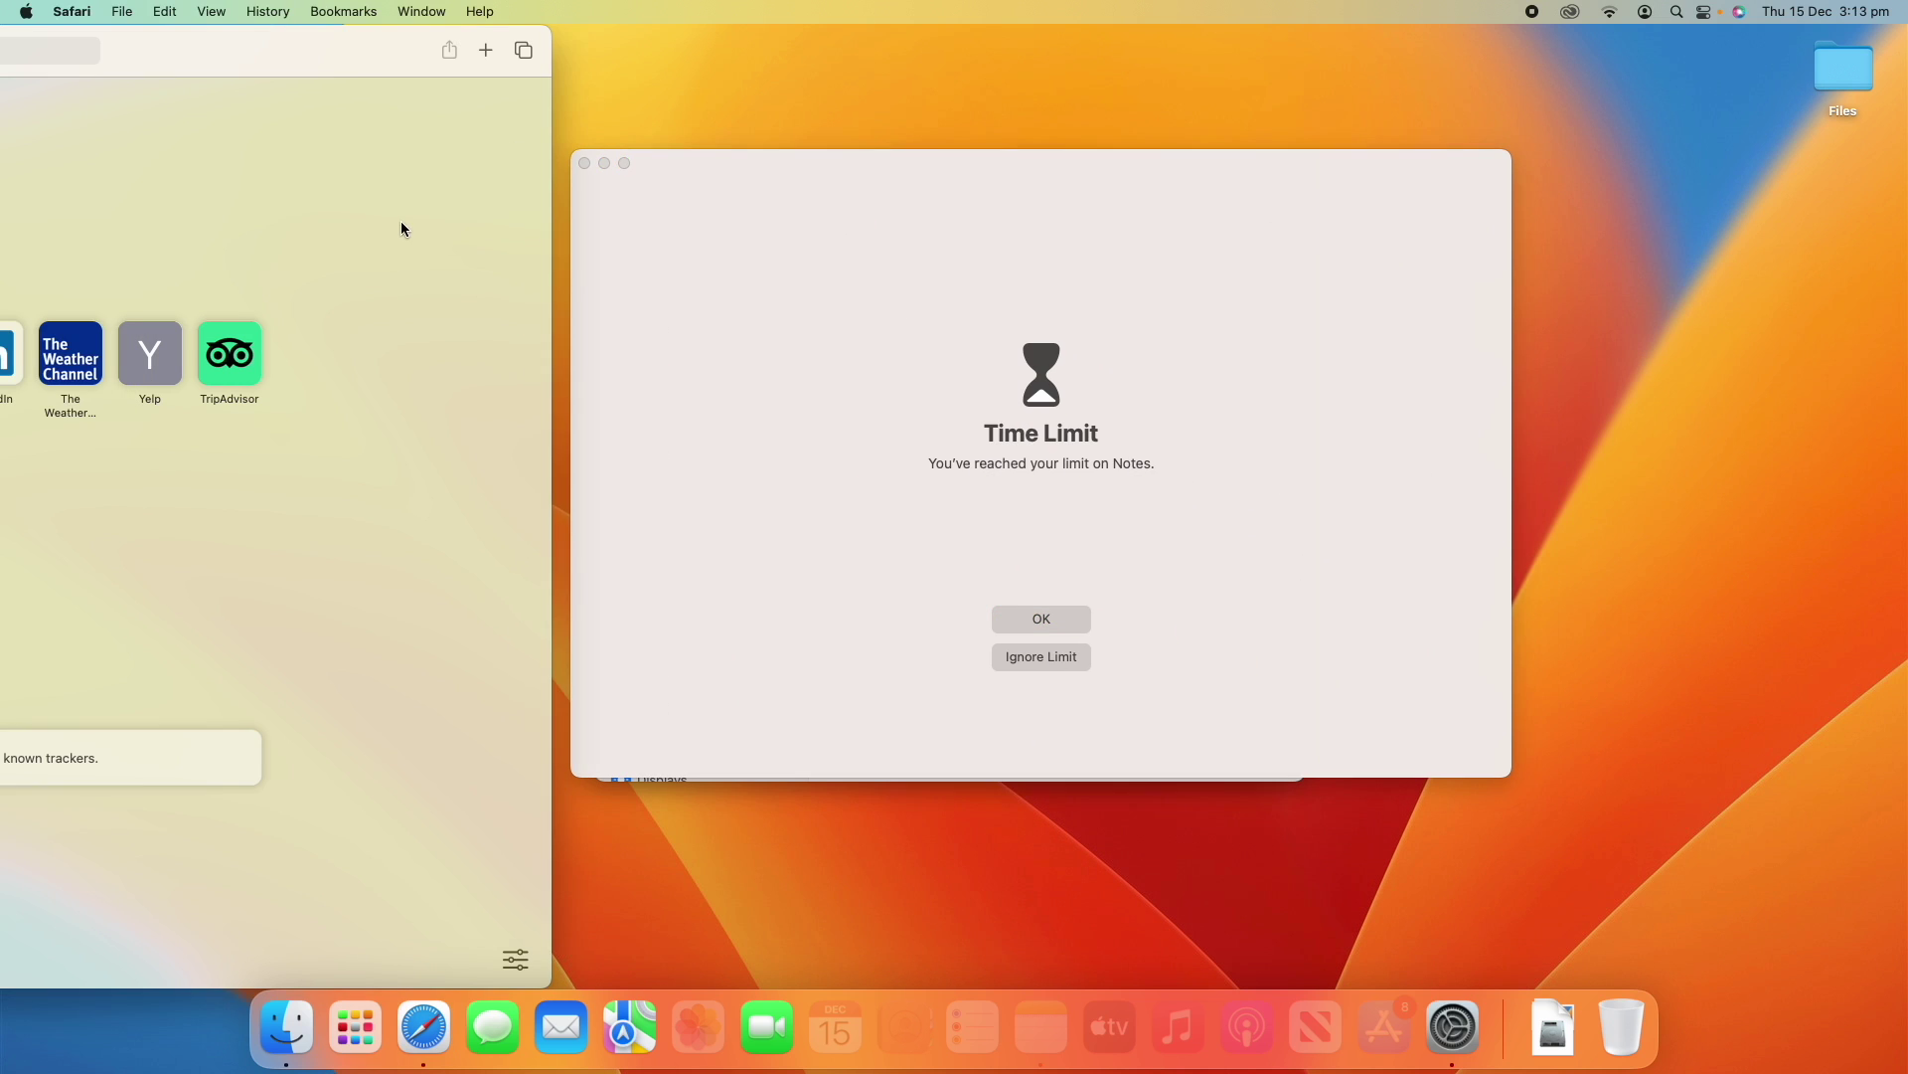
left_click_drag(332, 59, 362, 68)
double_click(362, 68)
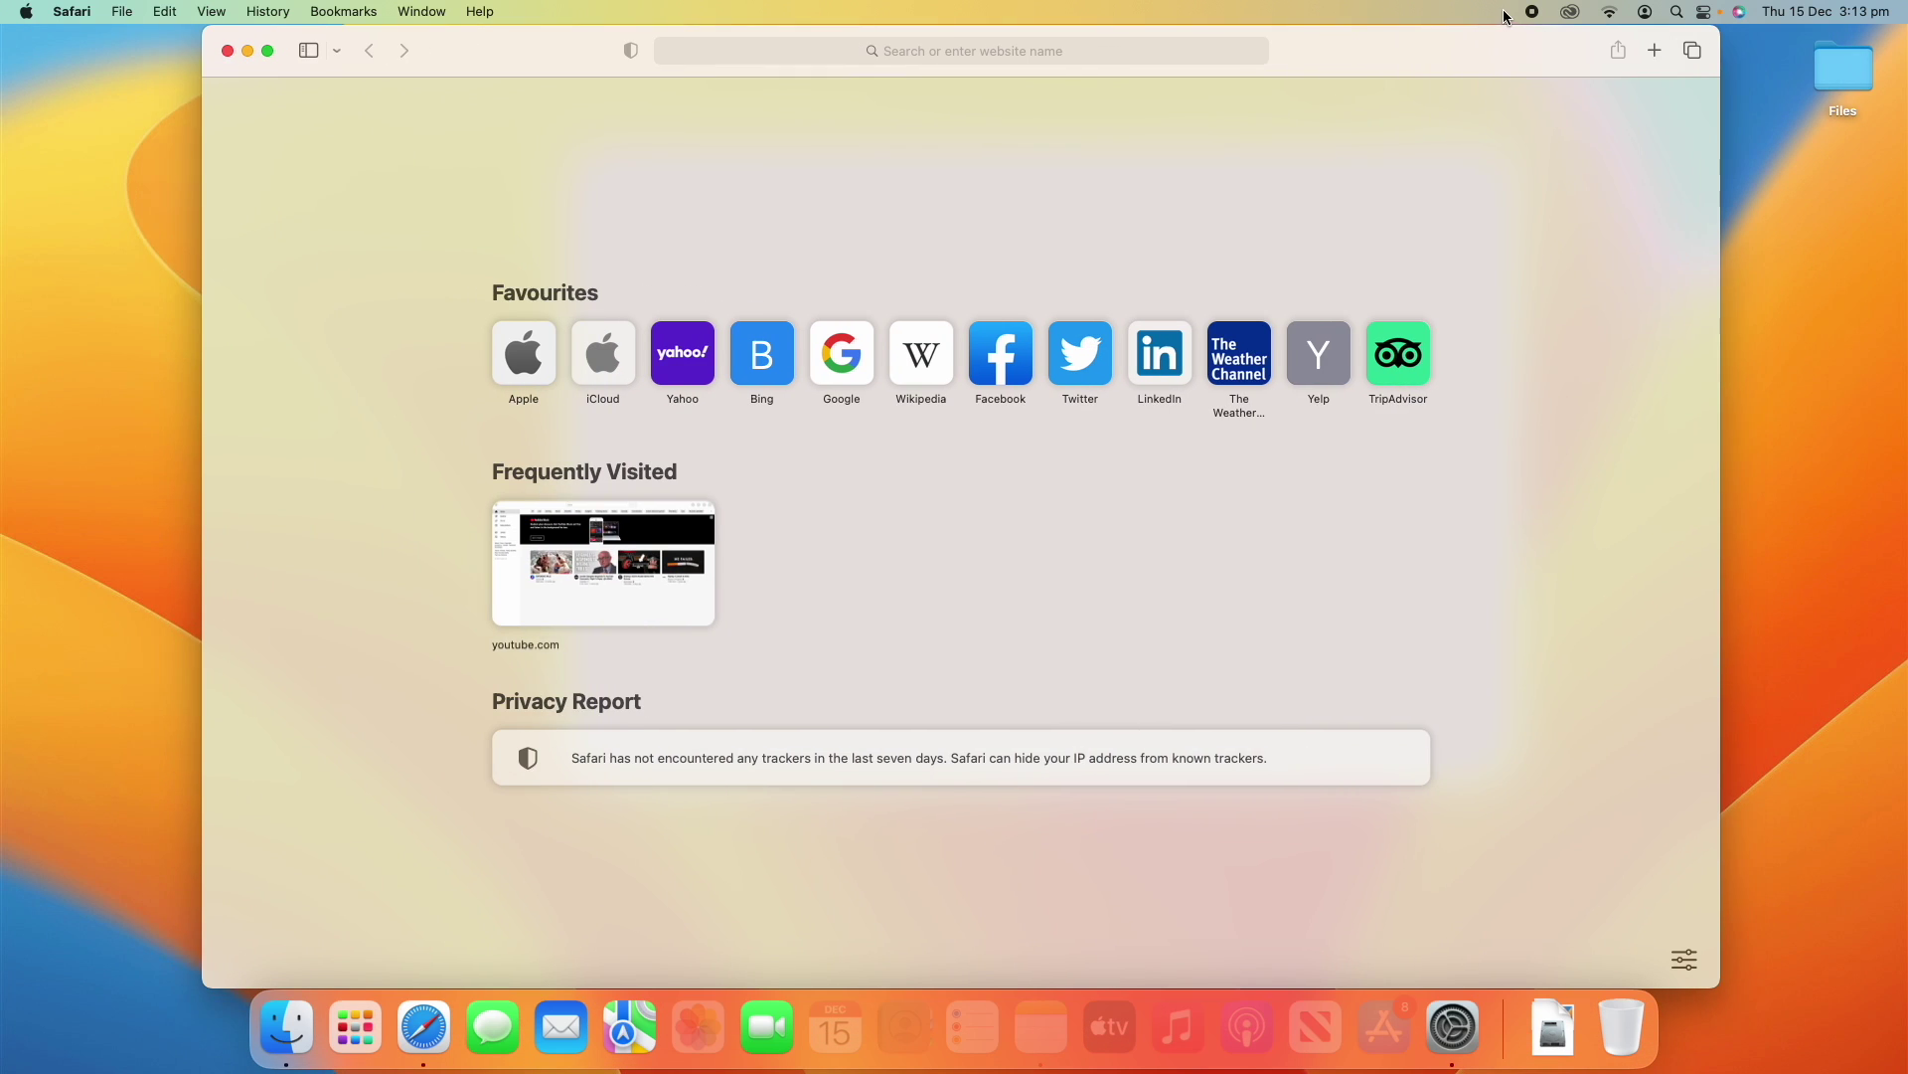
left_click_drag(1506, 17, 1475, 23)
key("super+h")
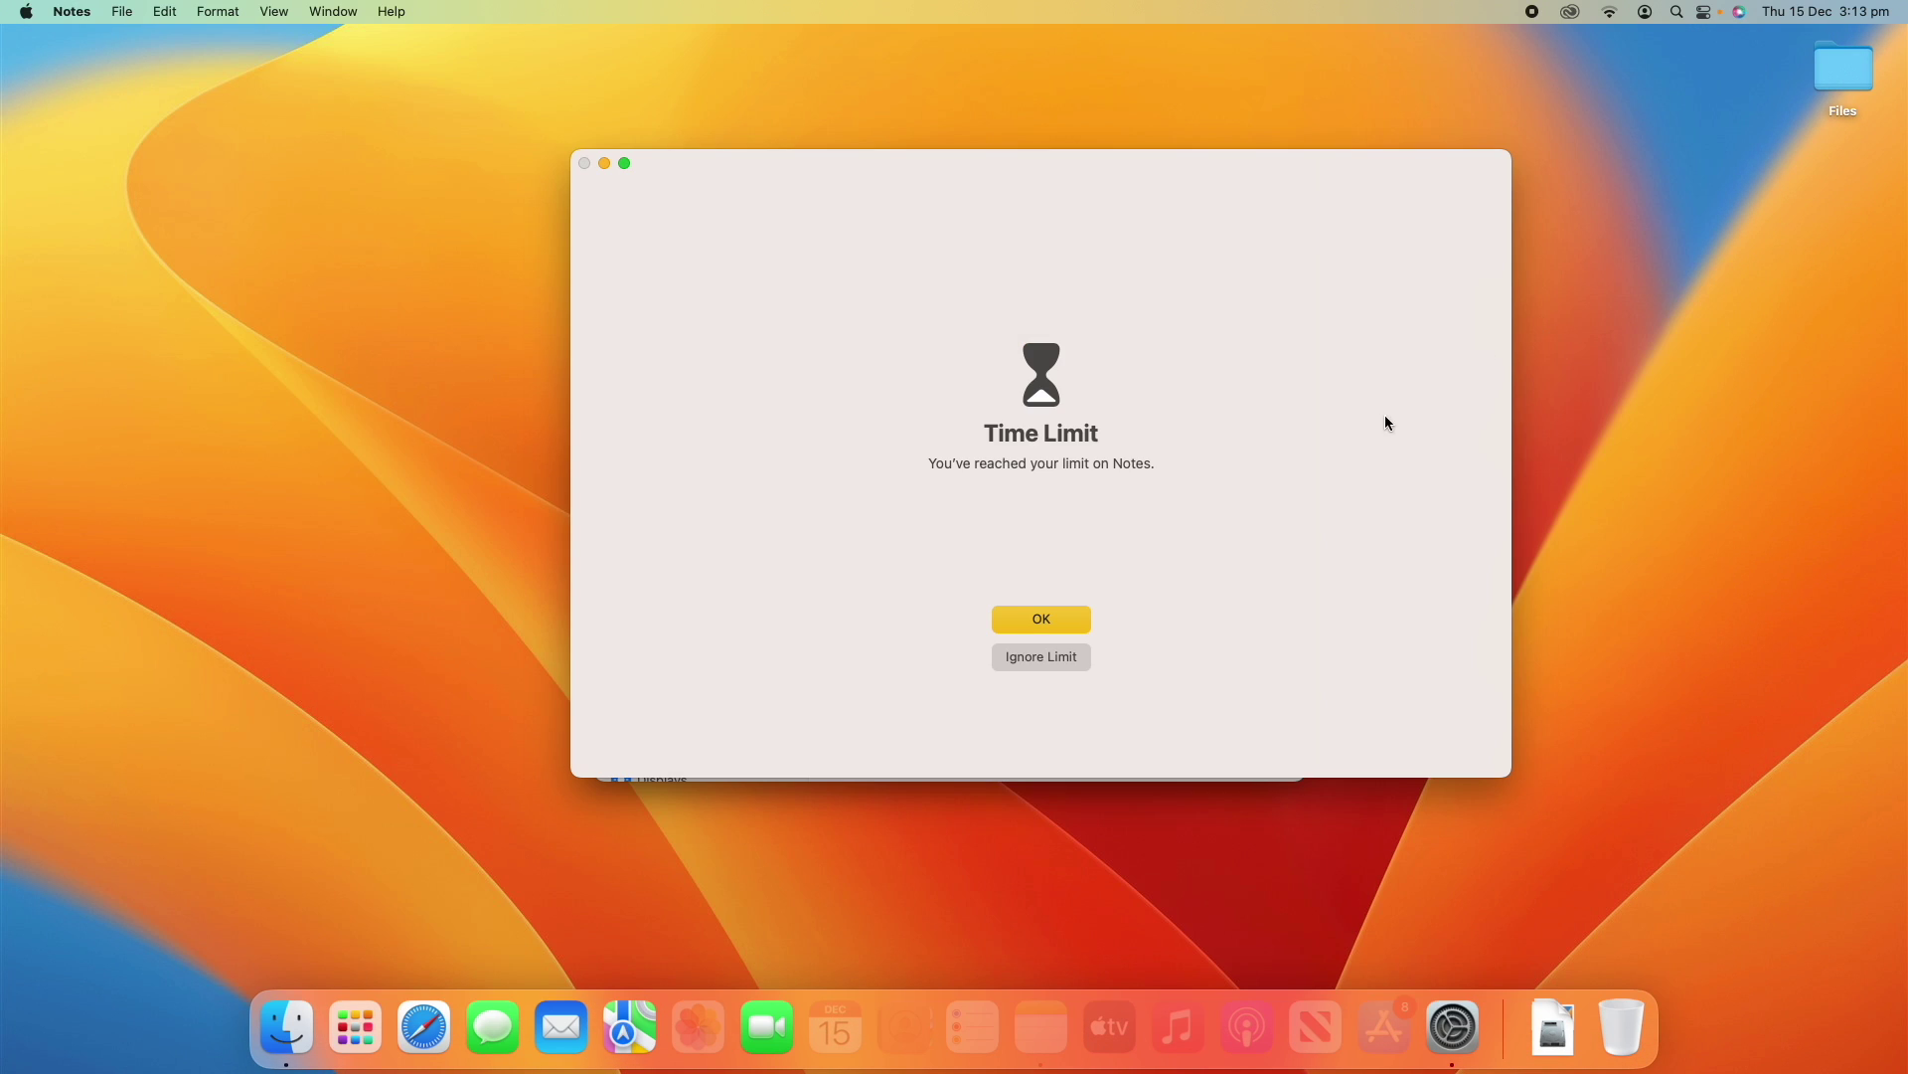
Step: Reposition the Notes time limit window, open the App Store to view its time limit notice and dismiss that notice
left_click_drag(1279, 189, 1240, 187)
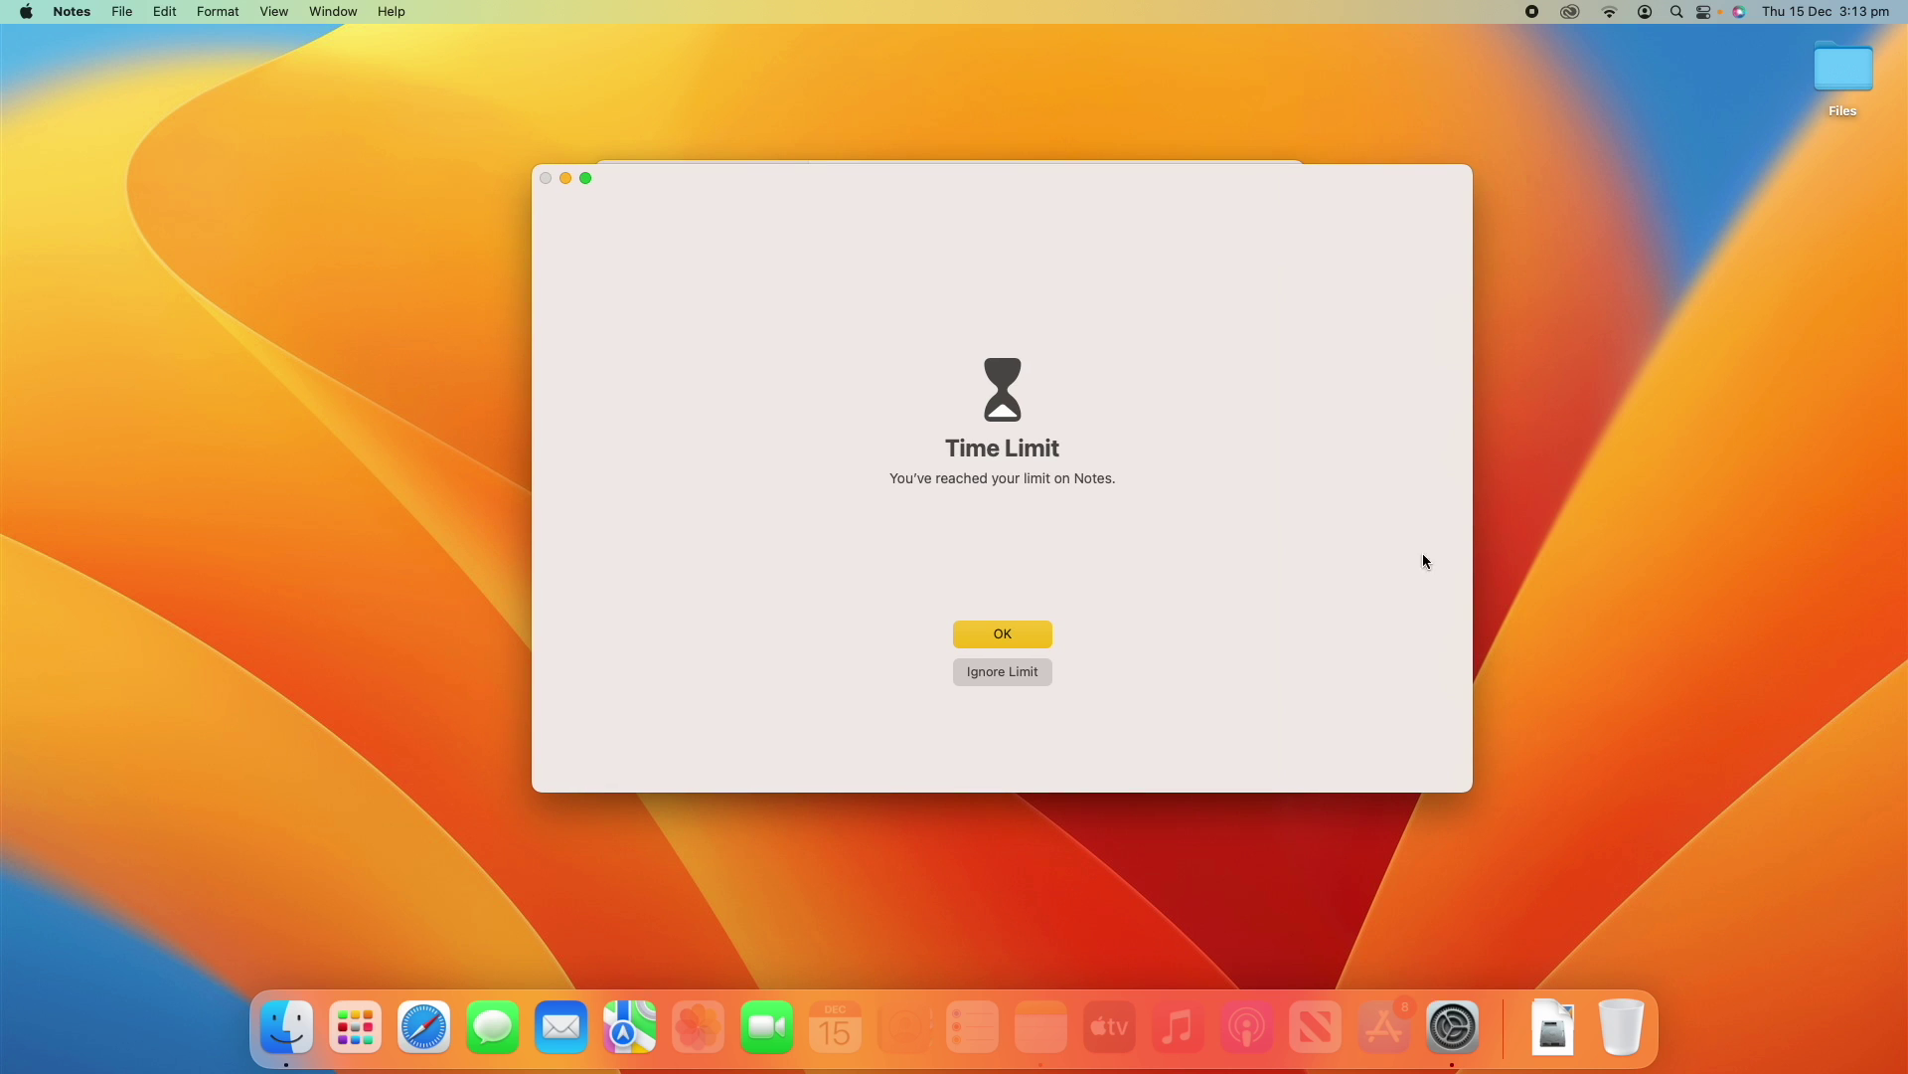
left_click_drag(878, 178, 867, 164)
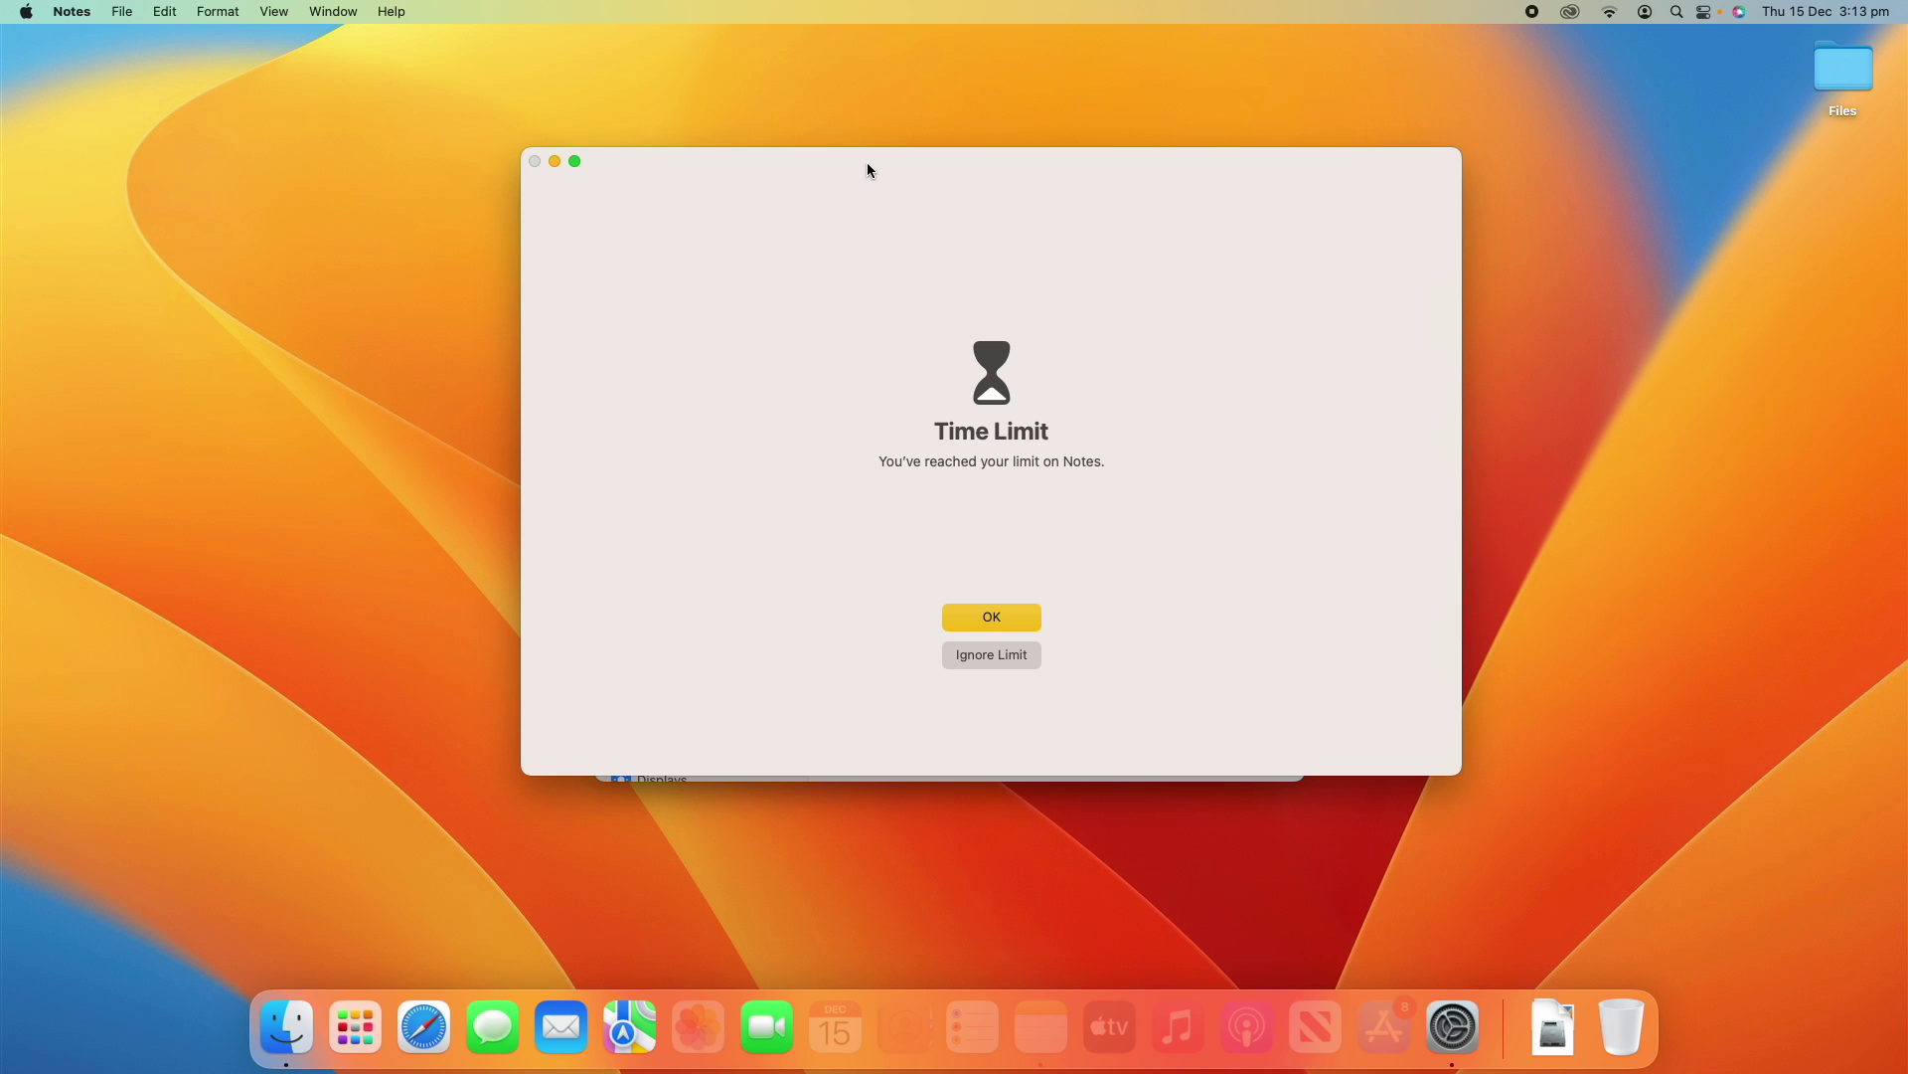
left_click(1381, 1044)
left_click(1052, 449)
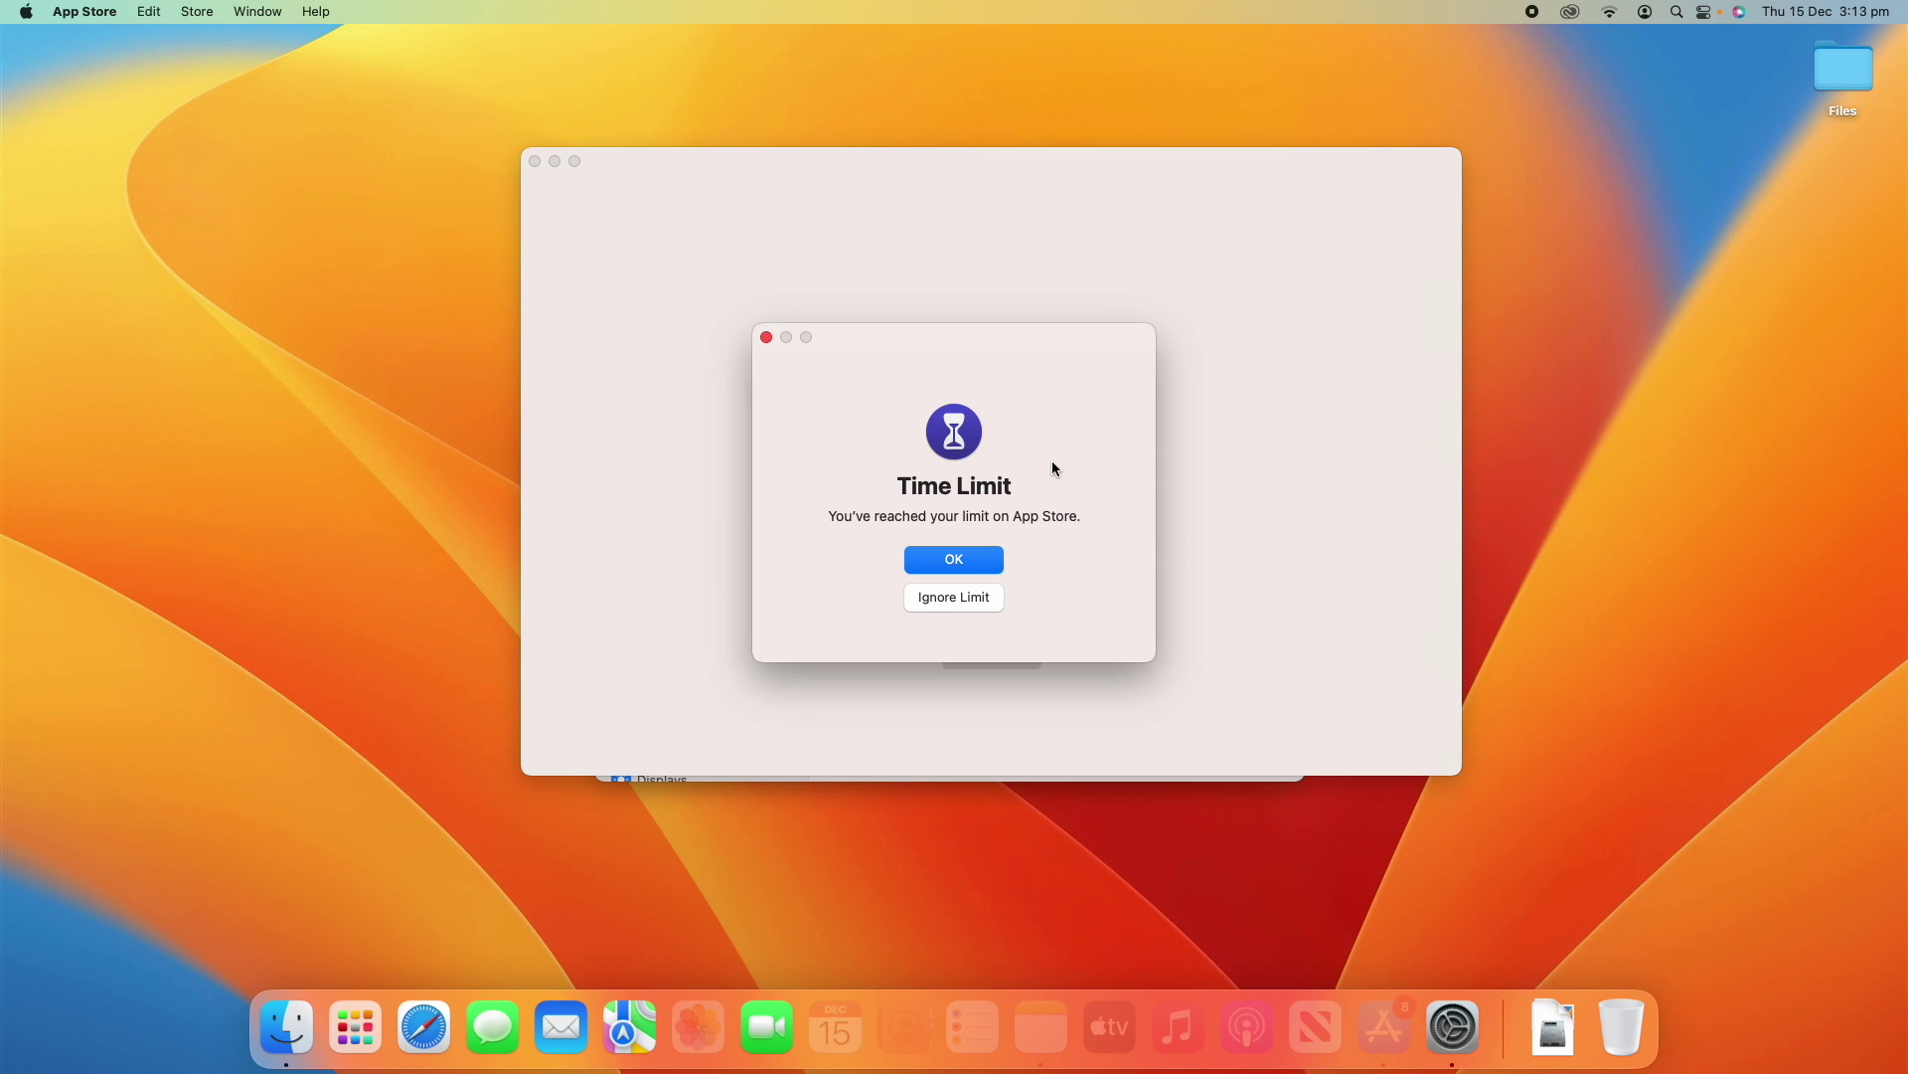
left_click(803, 342)
left_click(976, 557)
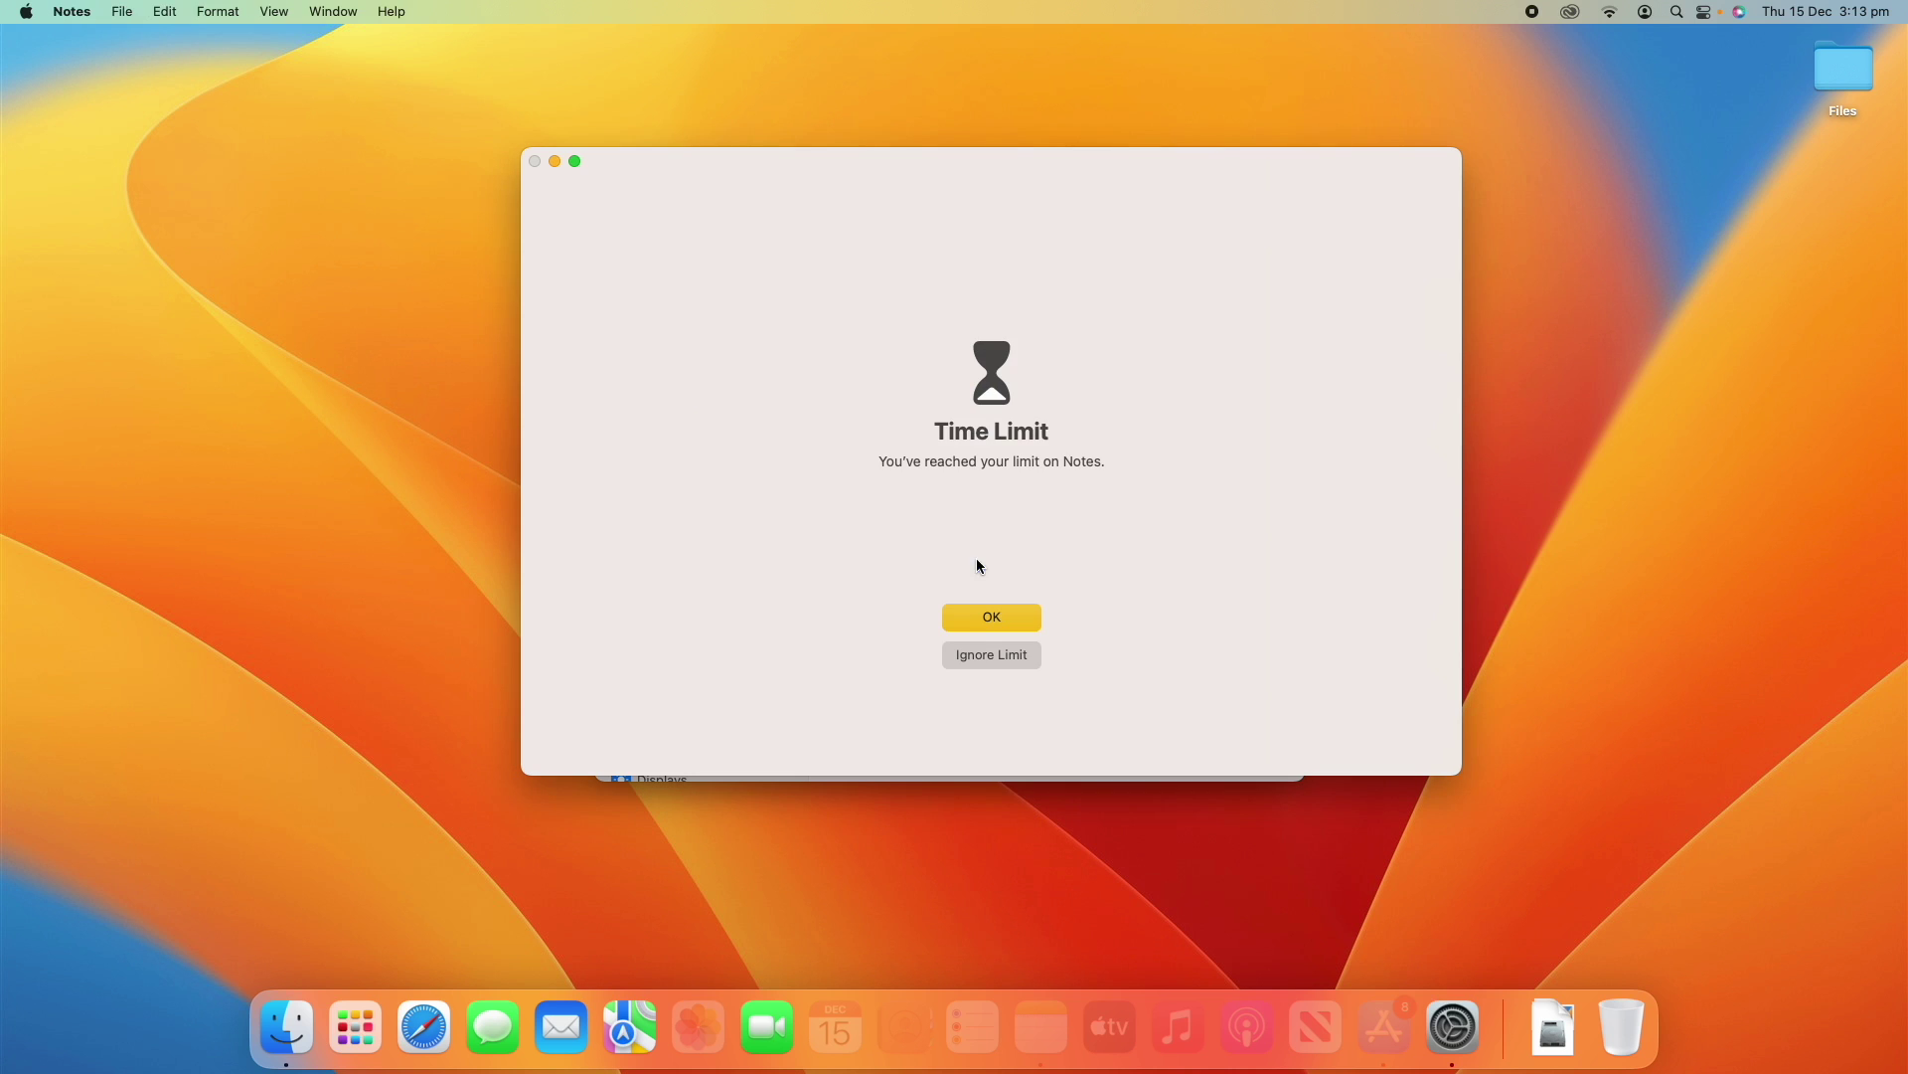
Step: Accept the time limits on the remaining Notes and App Store screens to clear them away
right_click(1385, 1027)
left_click(1390, 958)
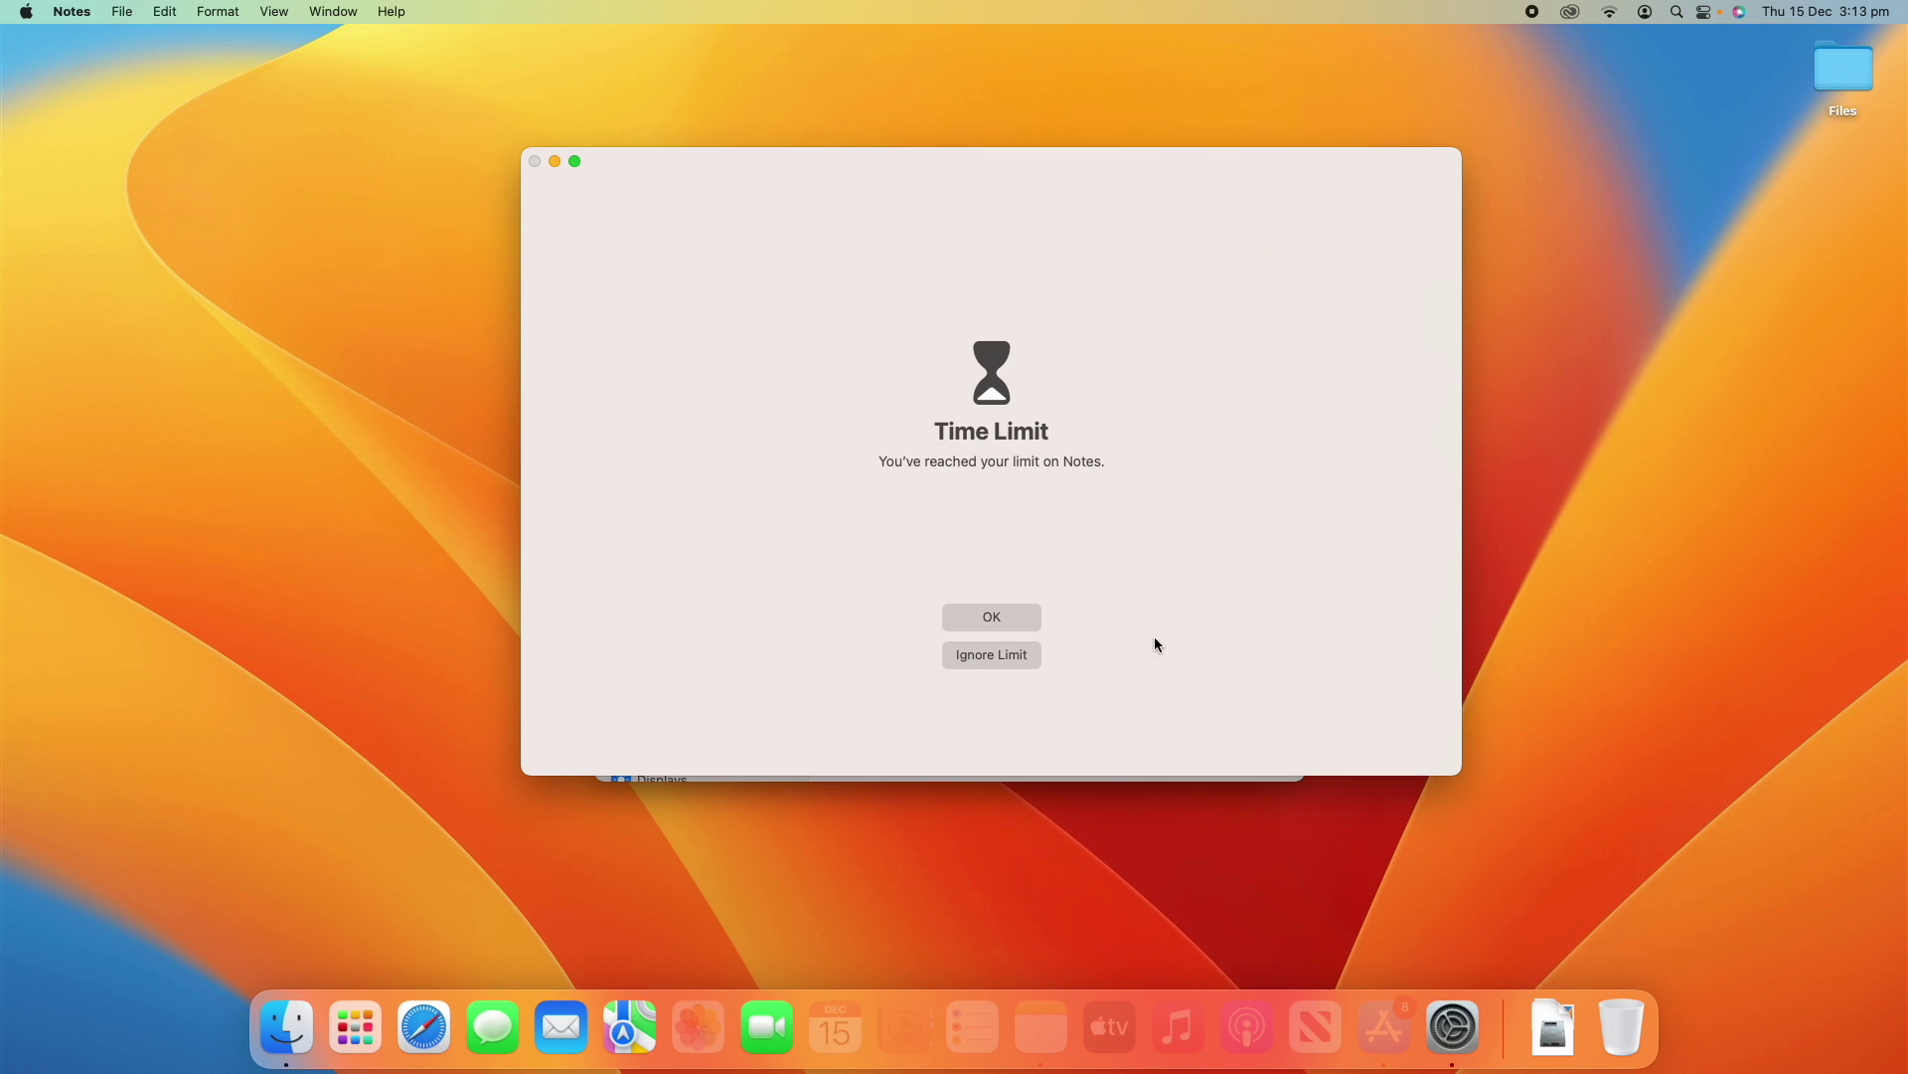
left_click(992, 626)
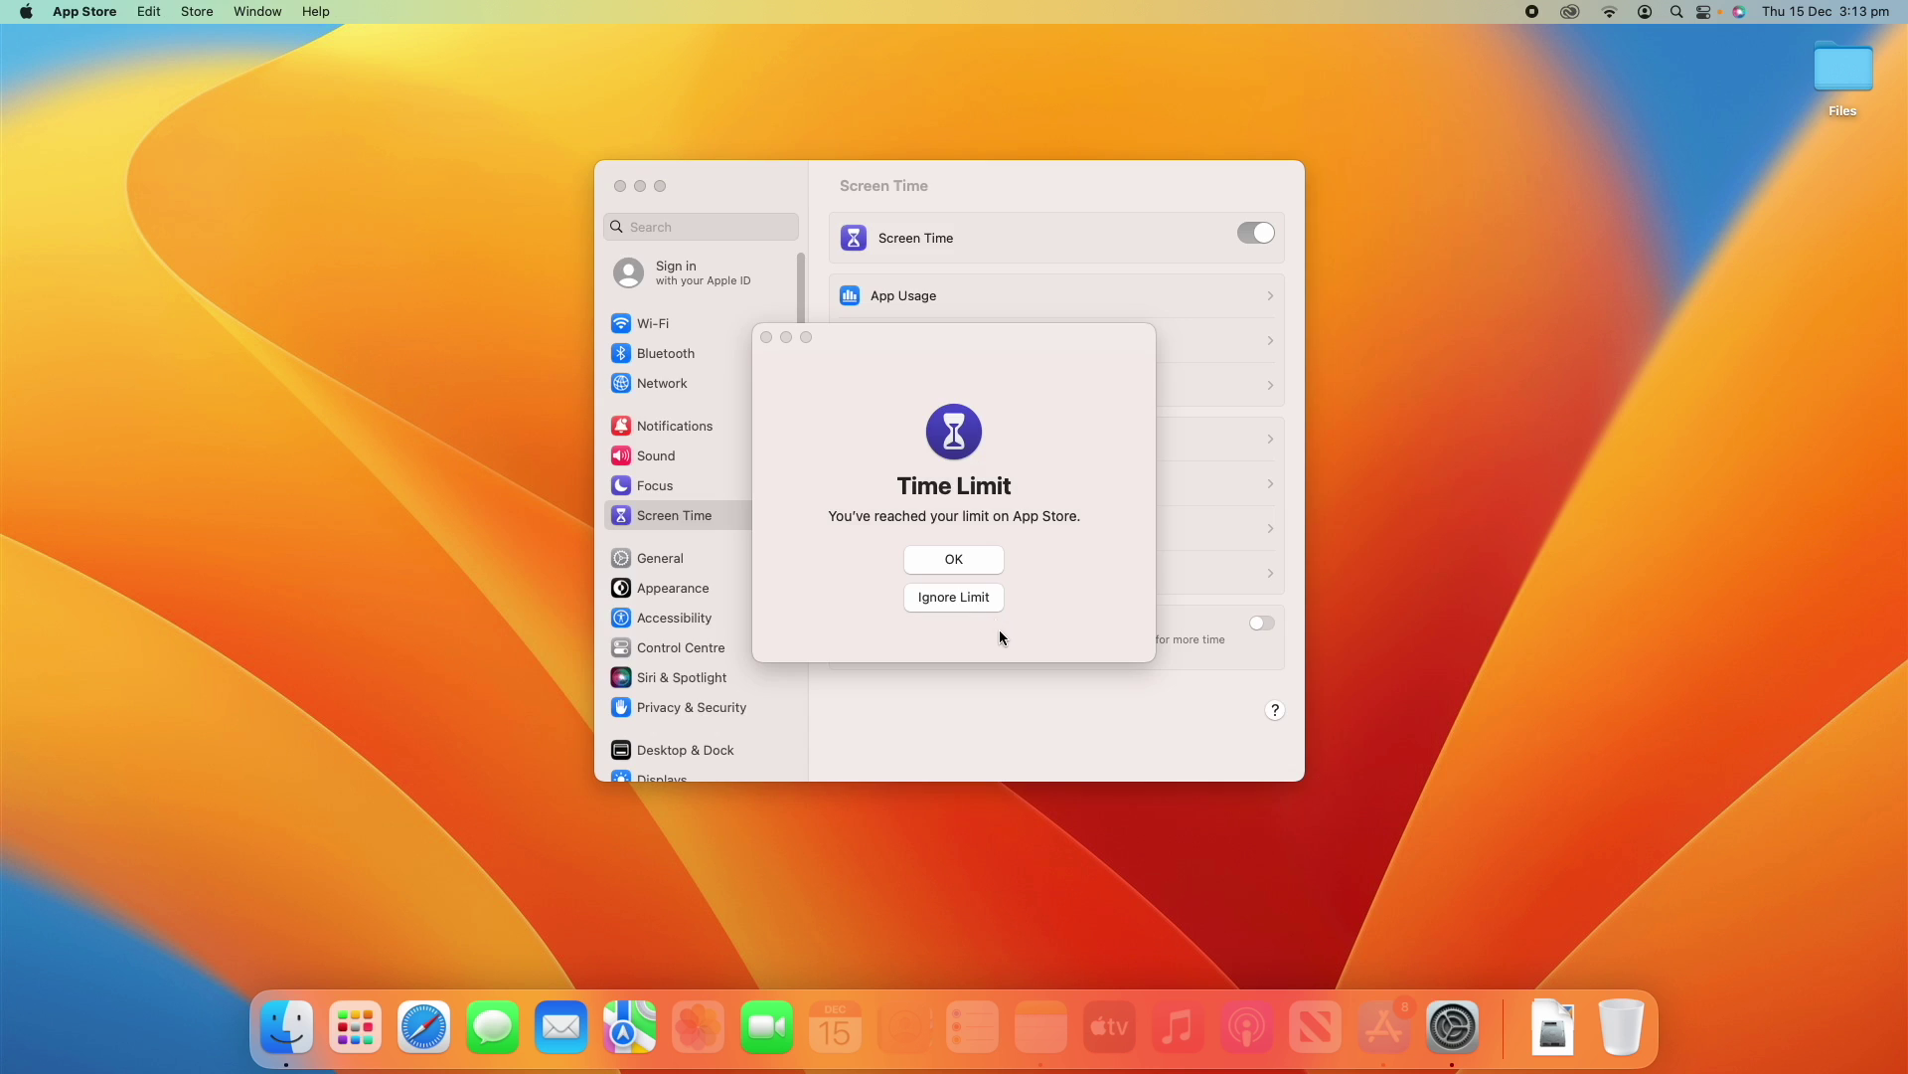
left_click(954, 559)
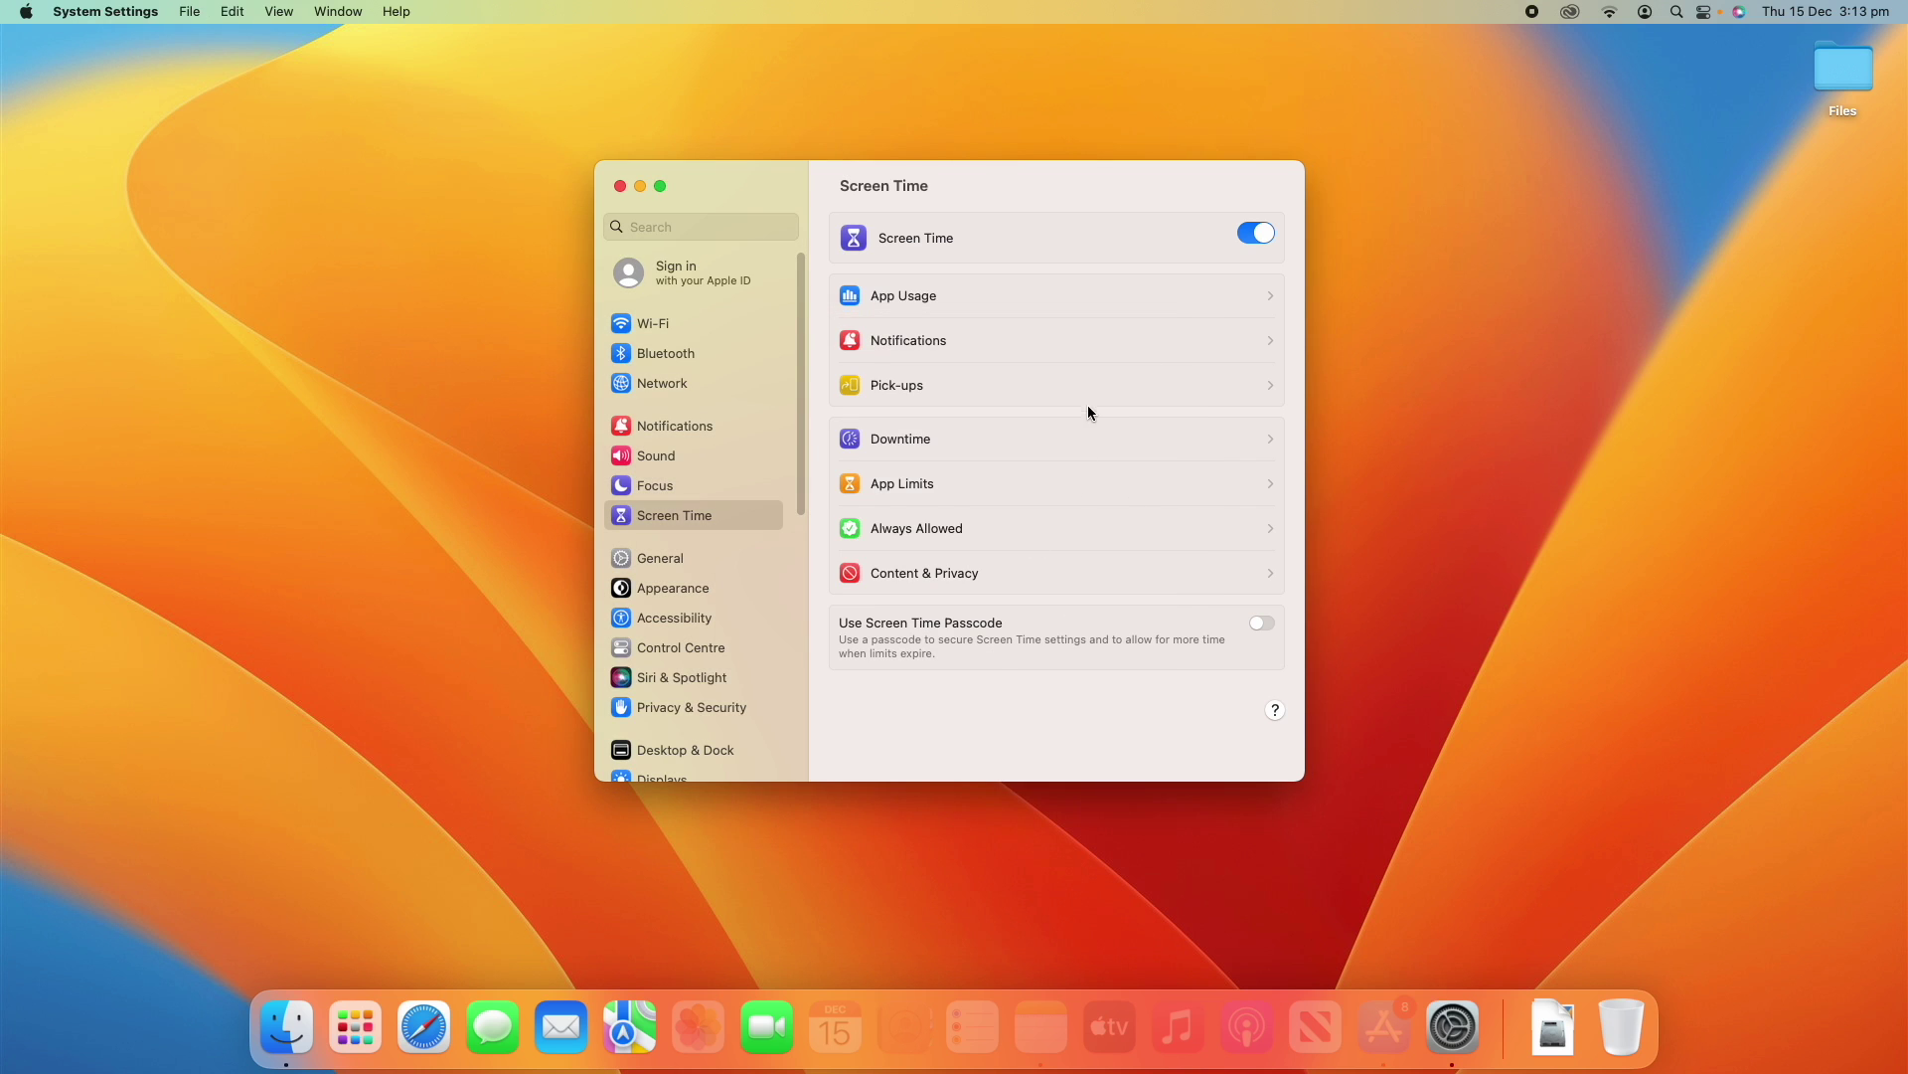
Step: Turn off the All Apps and Categories limit in App Limits, and close the App Store after continuing past its welcome screen
left_click(1043, 482)
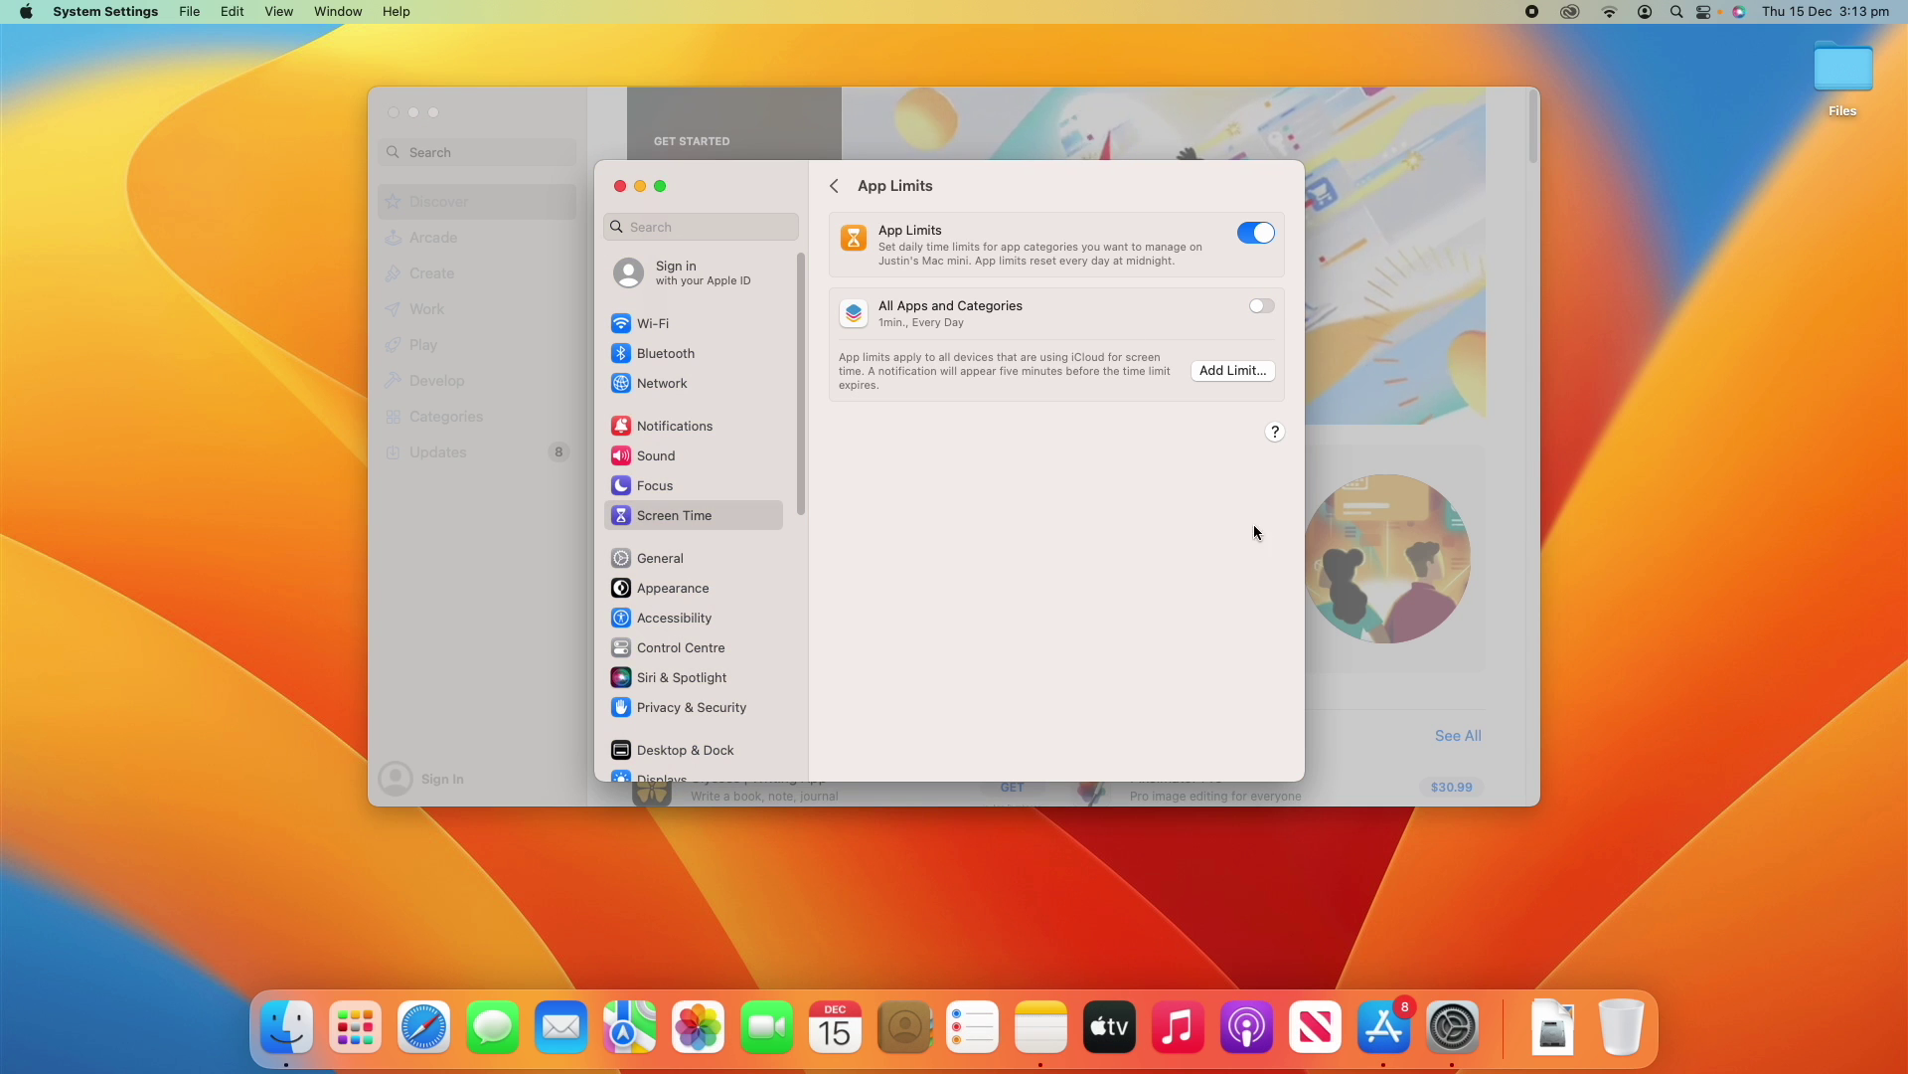
left_click(1445, 515)
left_click(955, 681)
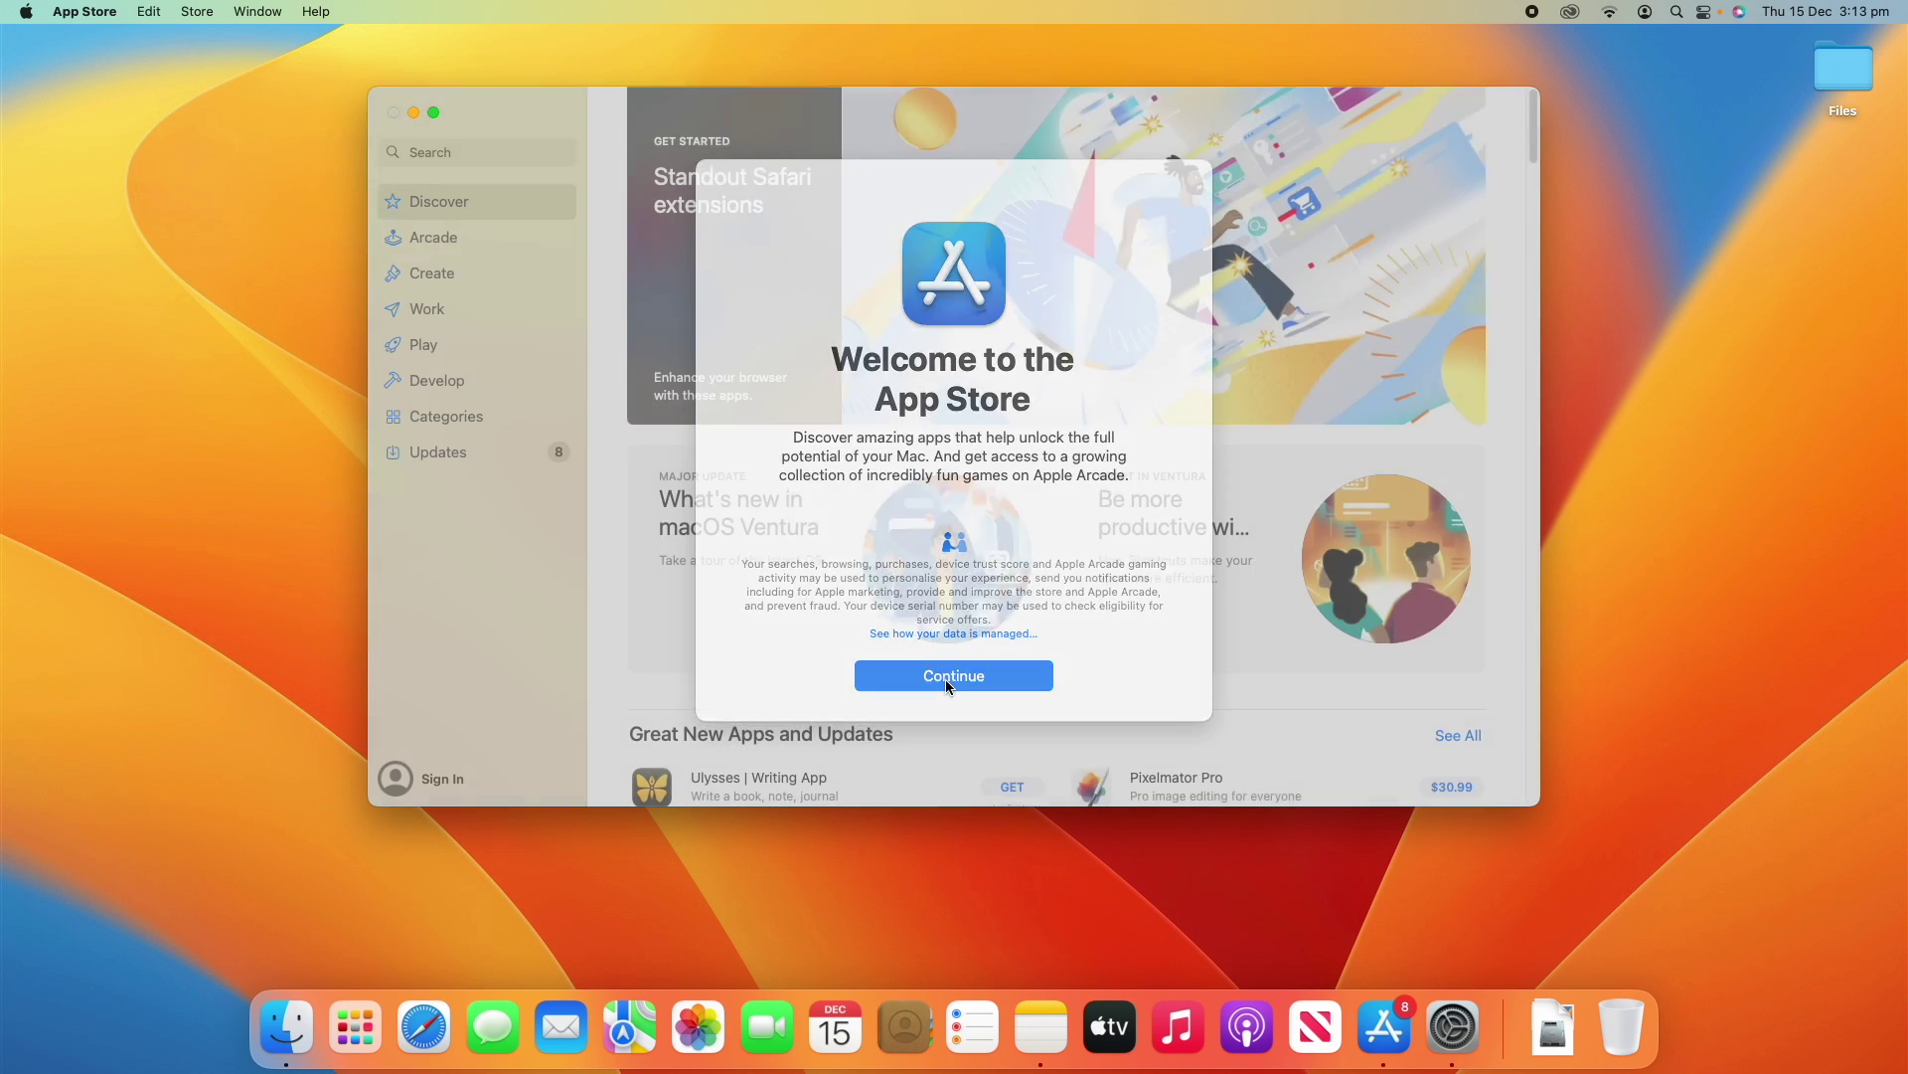
key("super+h")
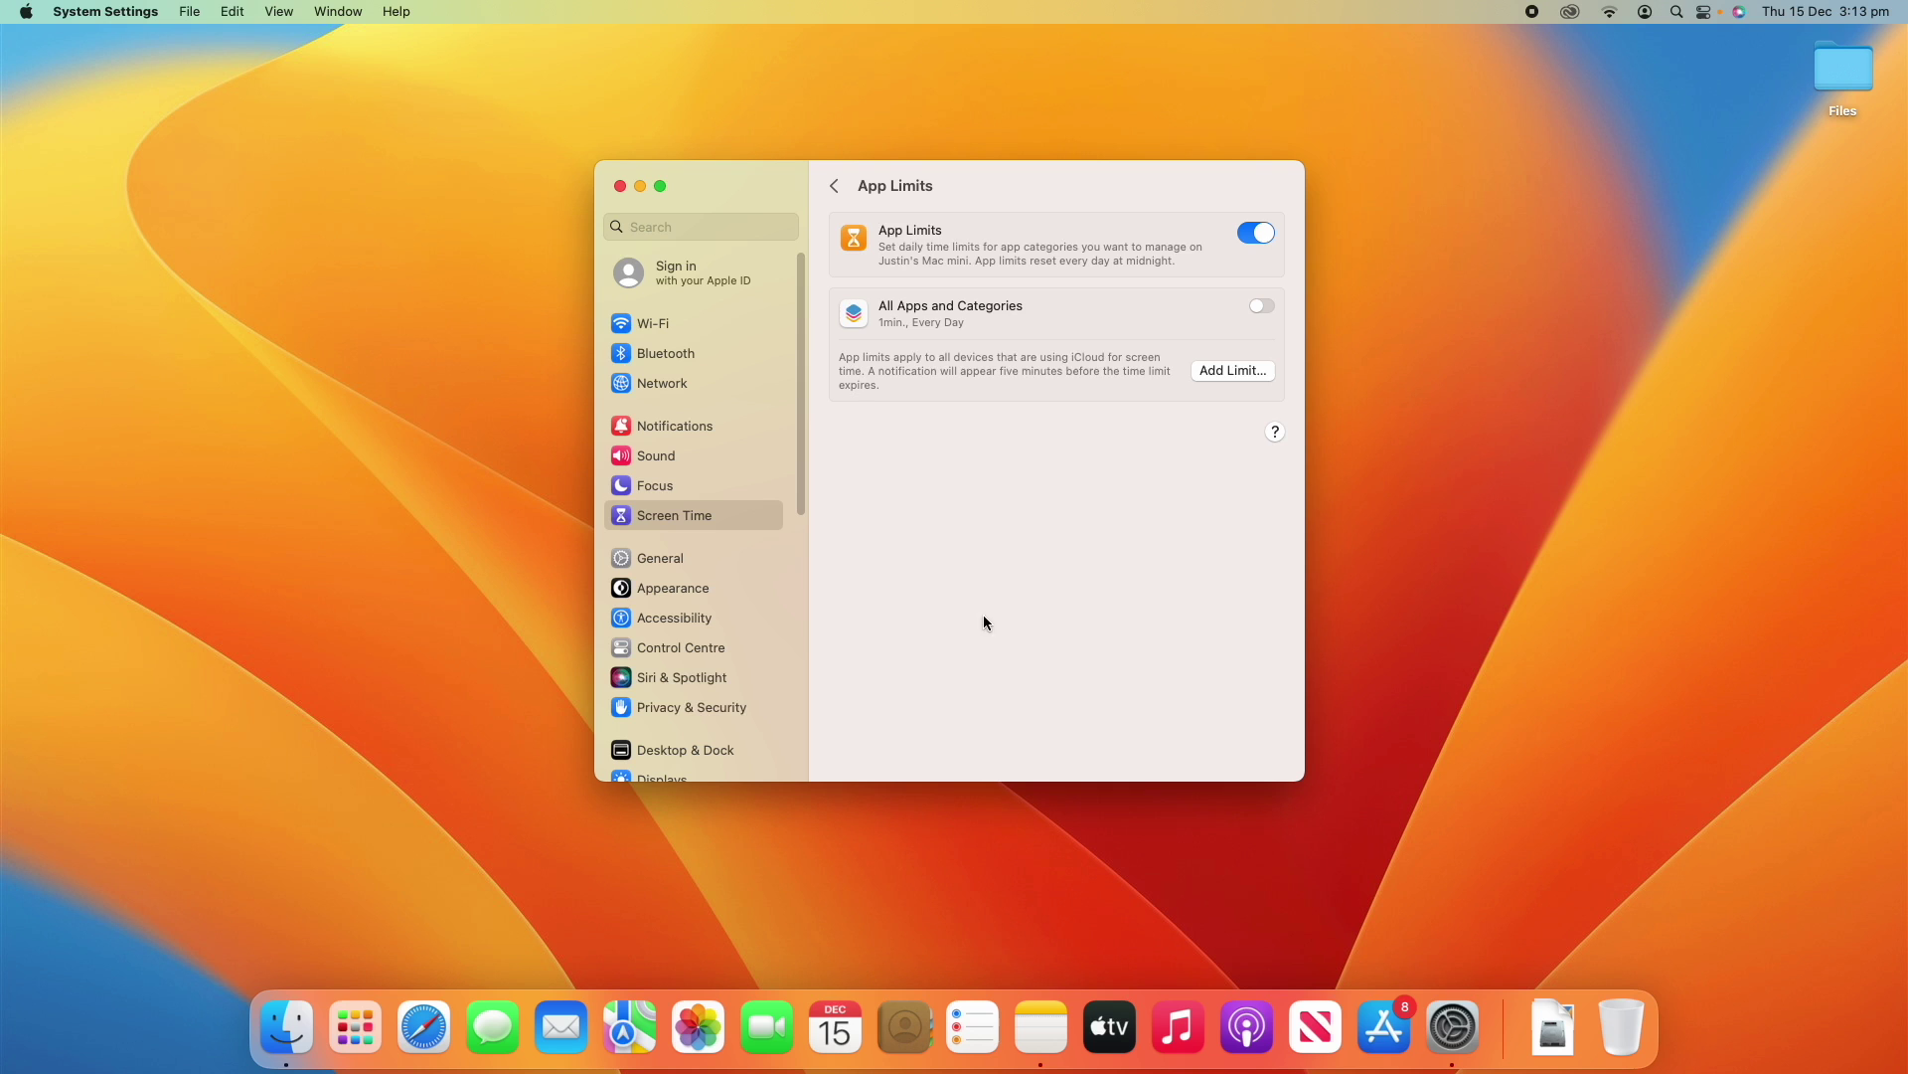
Step: Return to the Screen Time overview and quit Notes
left_click(832, 189)
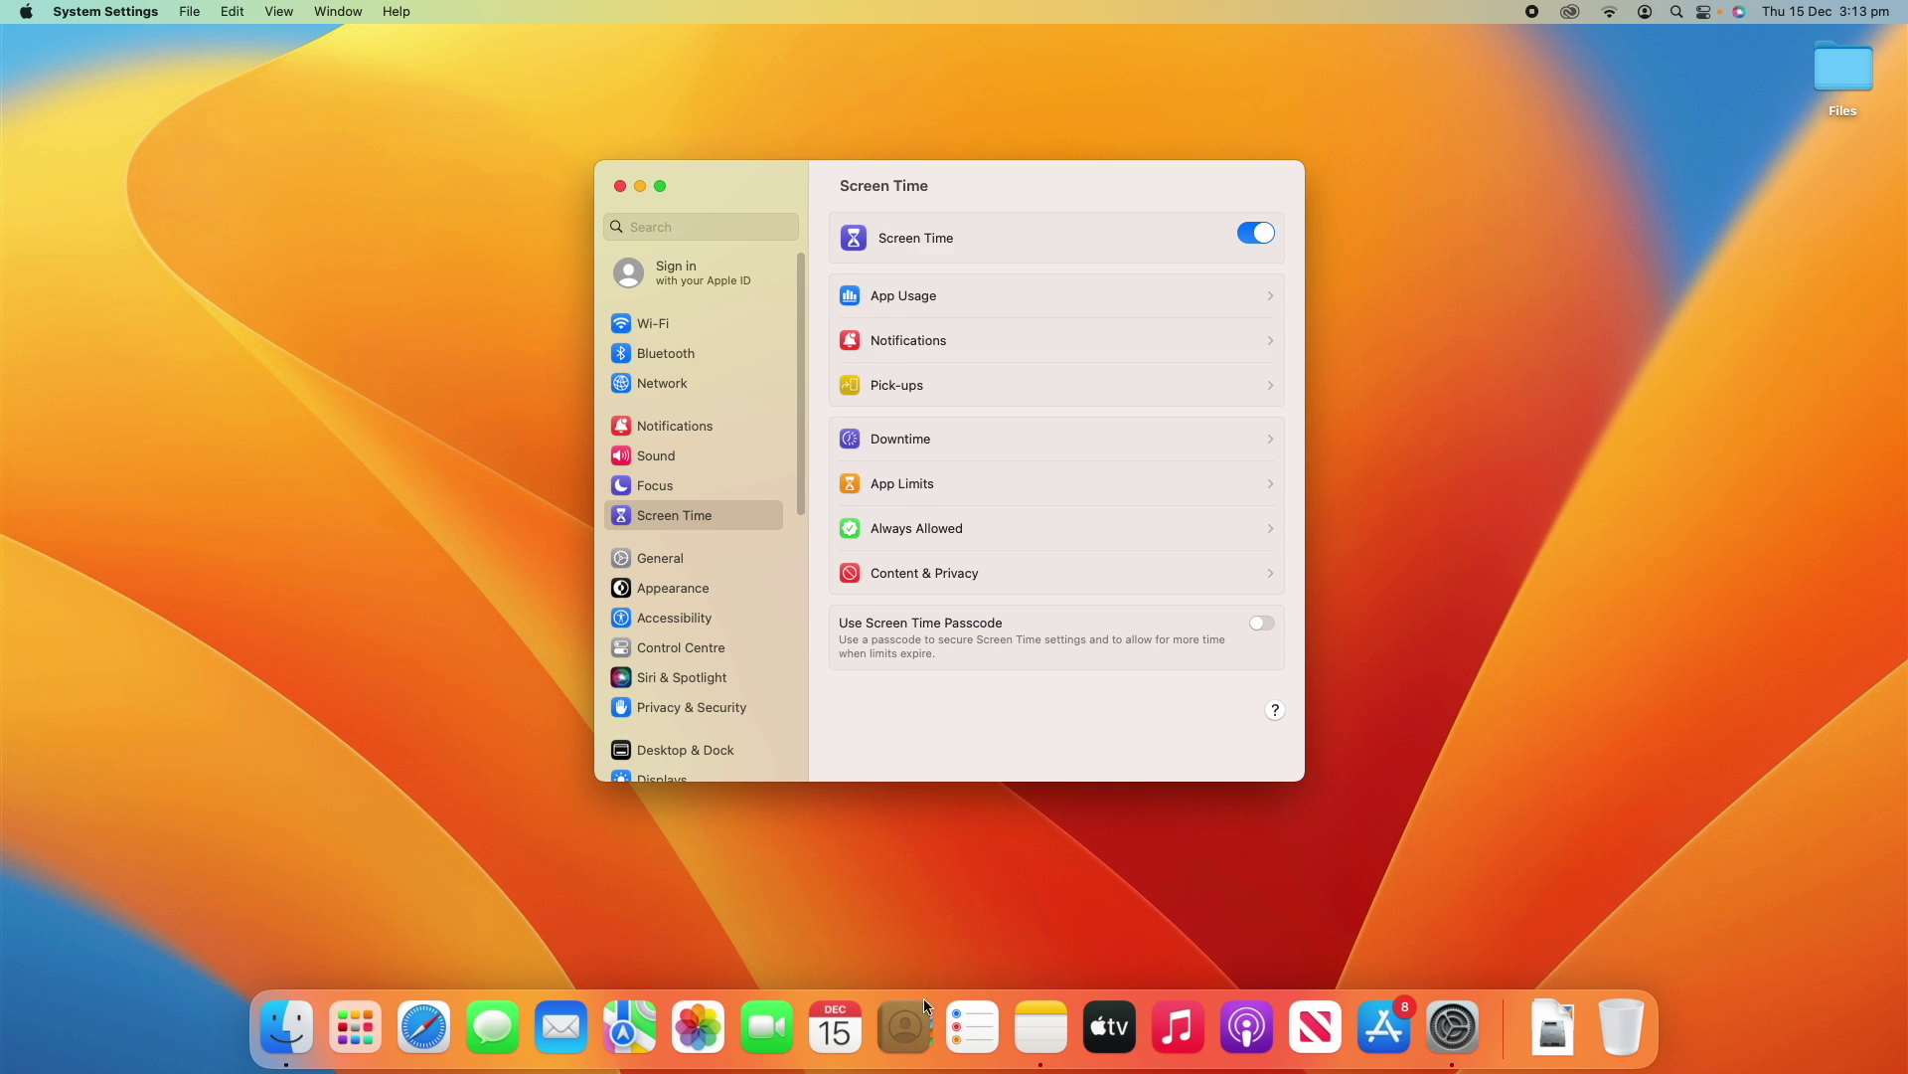
right_click(1041, 1027)
left_click(1041, 952)
Step: Turn on Content & Privacy and look through the Content Restrictions without changing them
left_click(1018, 589)
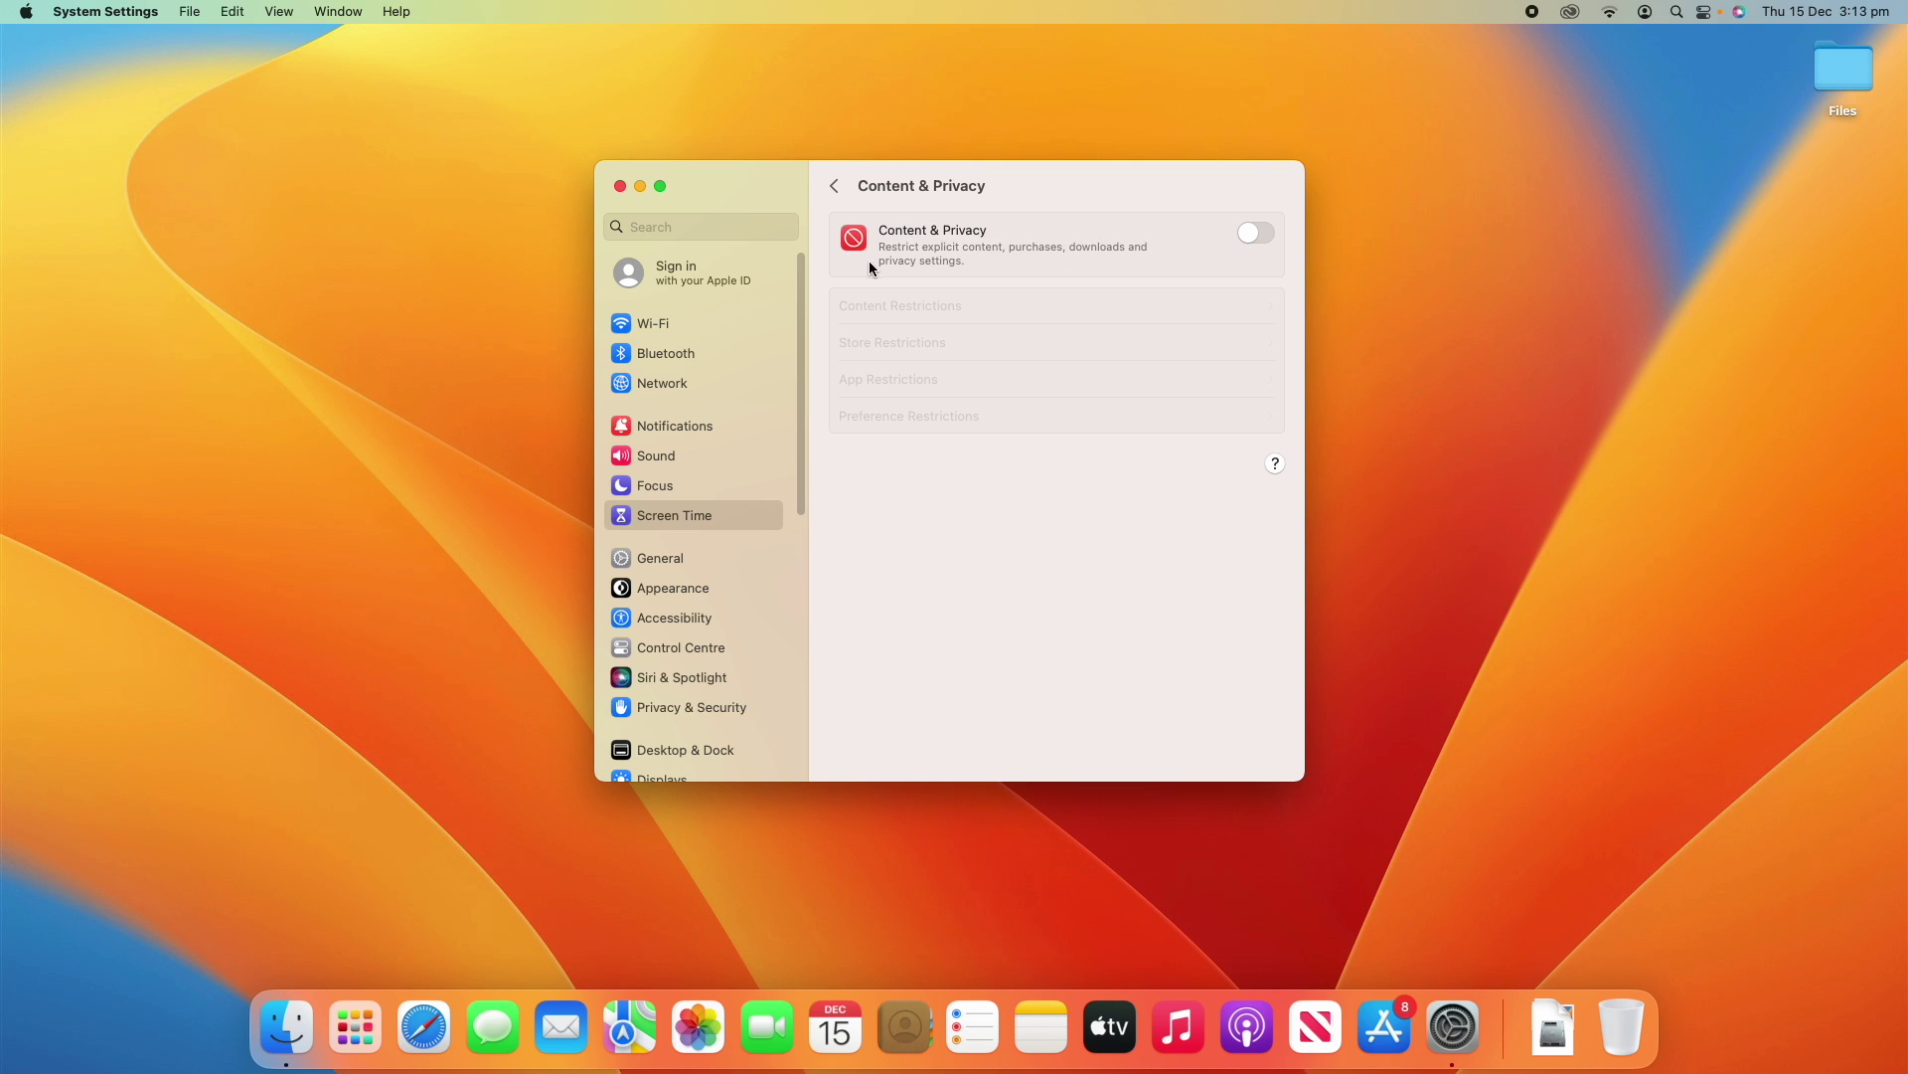
left_click(1256, 234)
left_click(1058, 314)
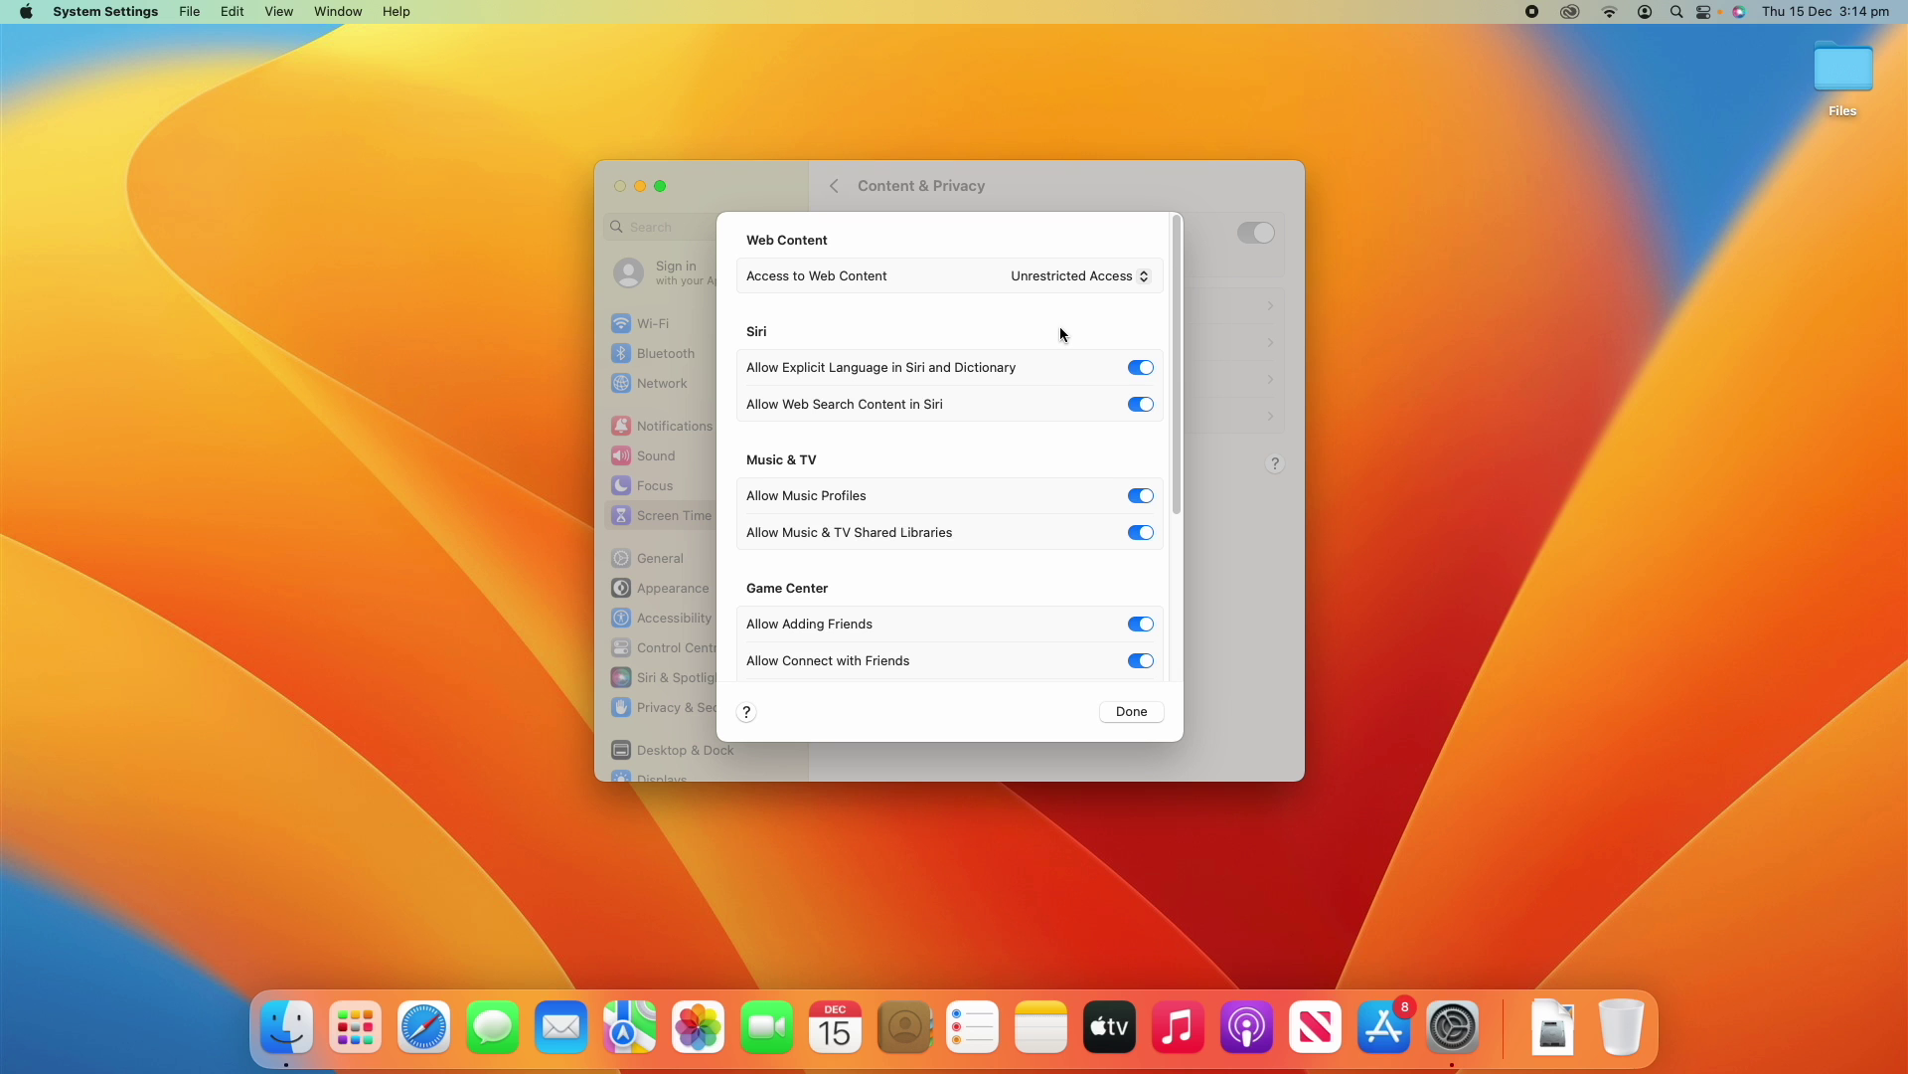
scroll(1059, 338, "down", 5)
scroll(1065, 348, "up", 5)
left_click(1139, 710)
Step: Look through the Store Restrictions and the App Restrictions, closing each without changes
left_click(1160, 338)
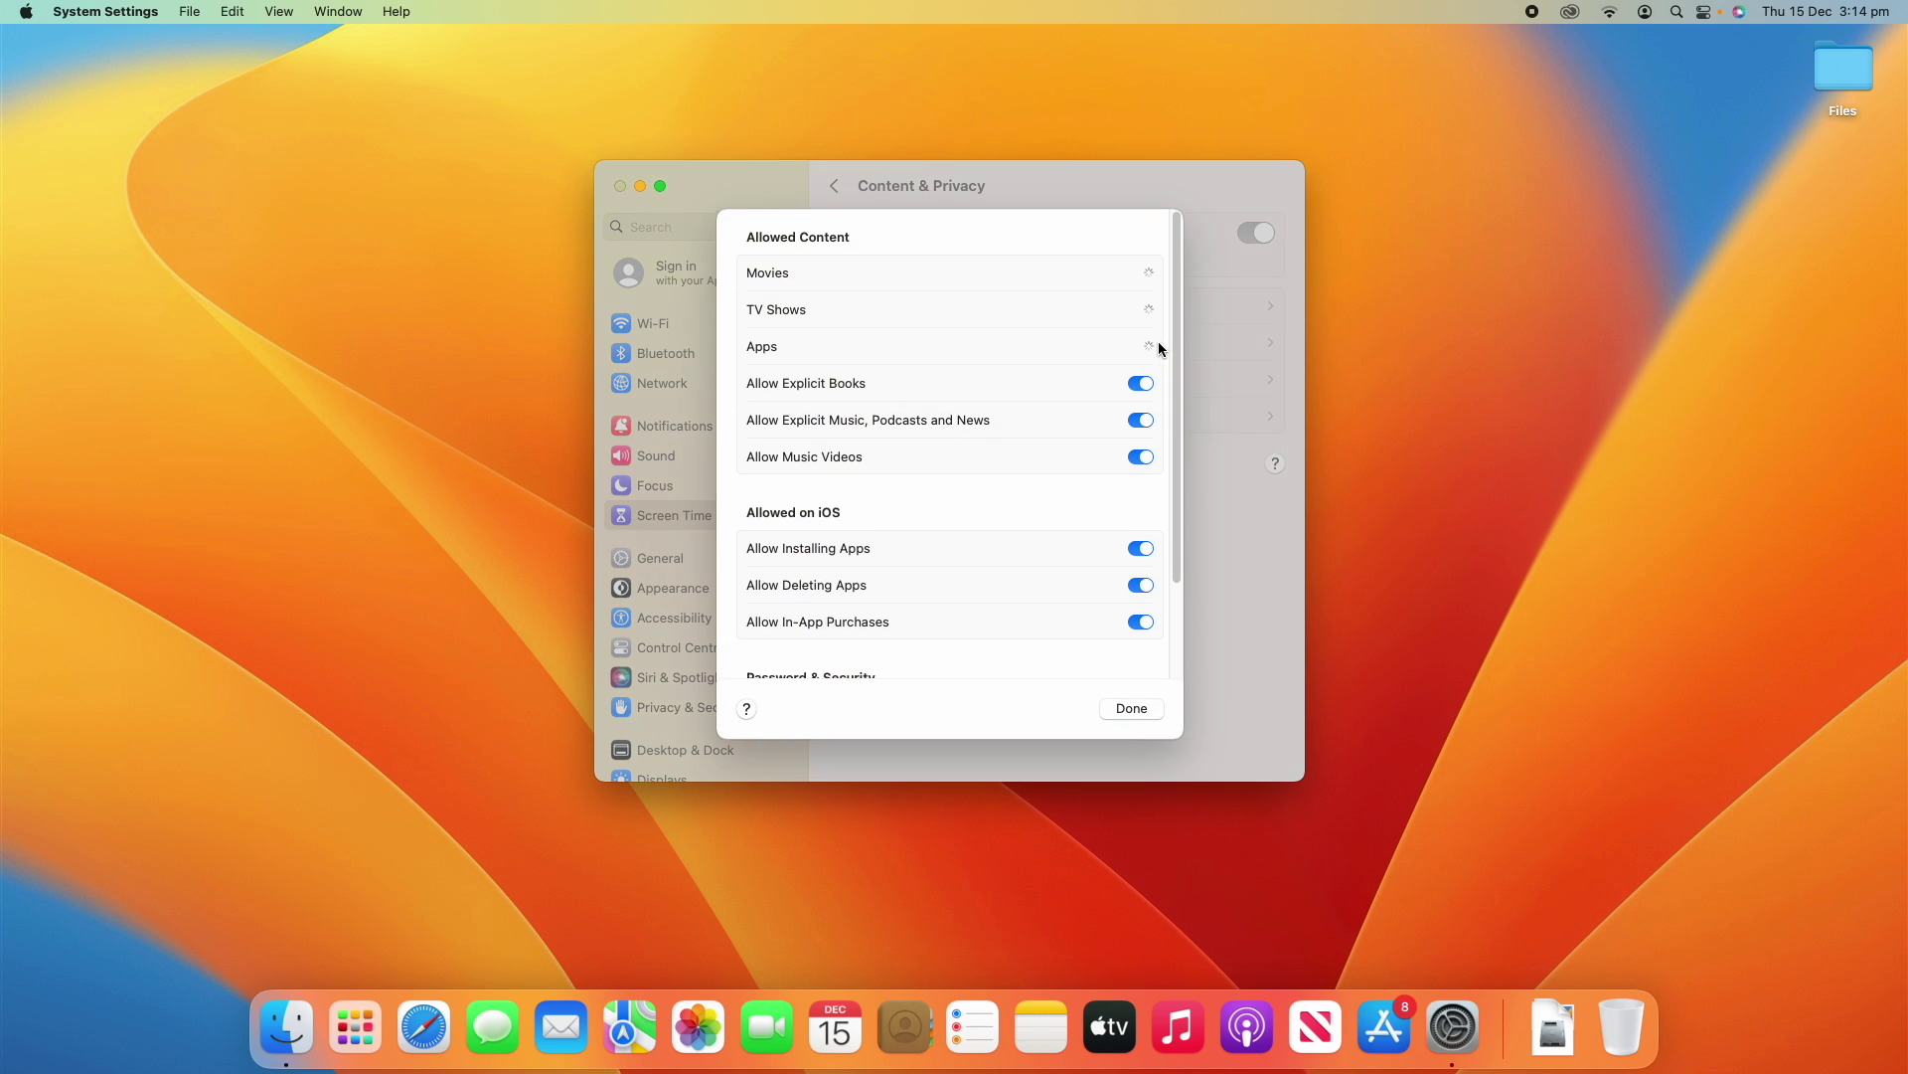
scroll(913, 490, "down", 3)
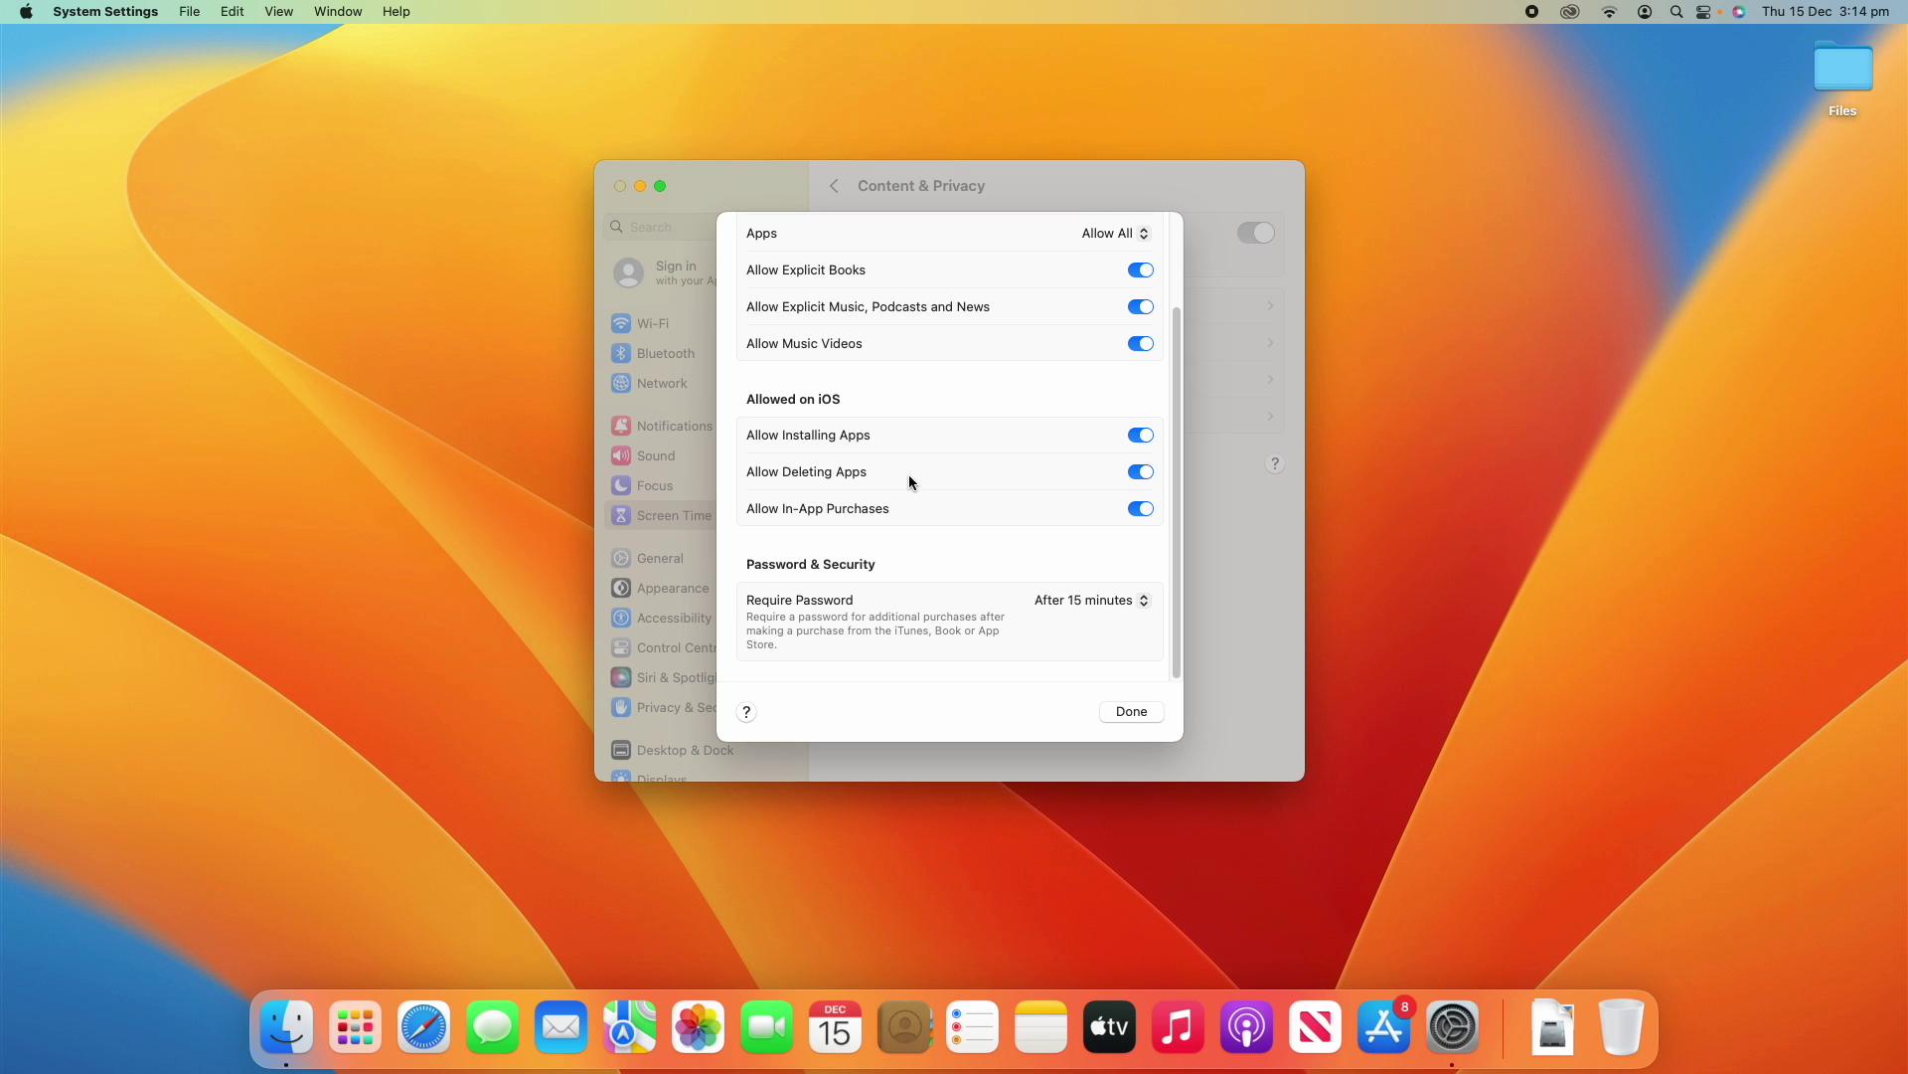
scroll(1048, 607, "up", 3)
left_click(1131, 711)
left_click(874, 378)
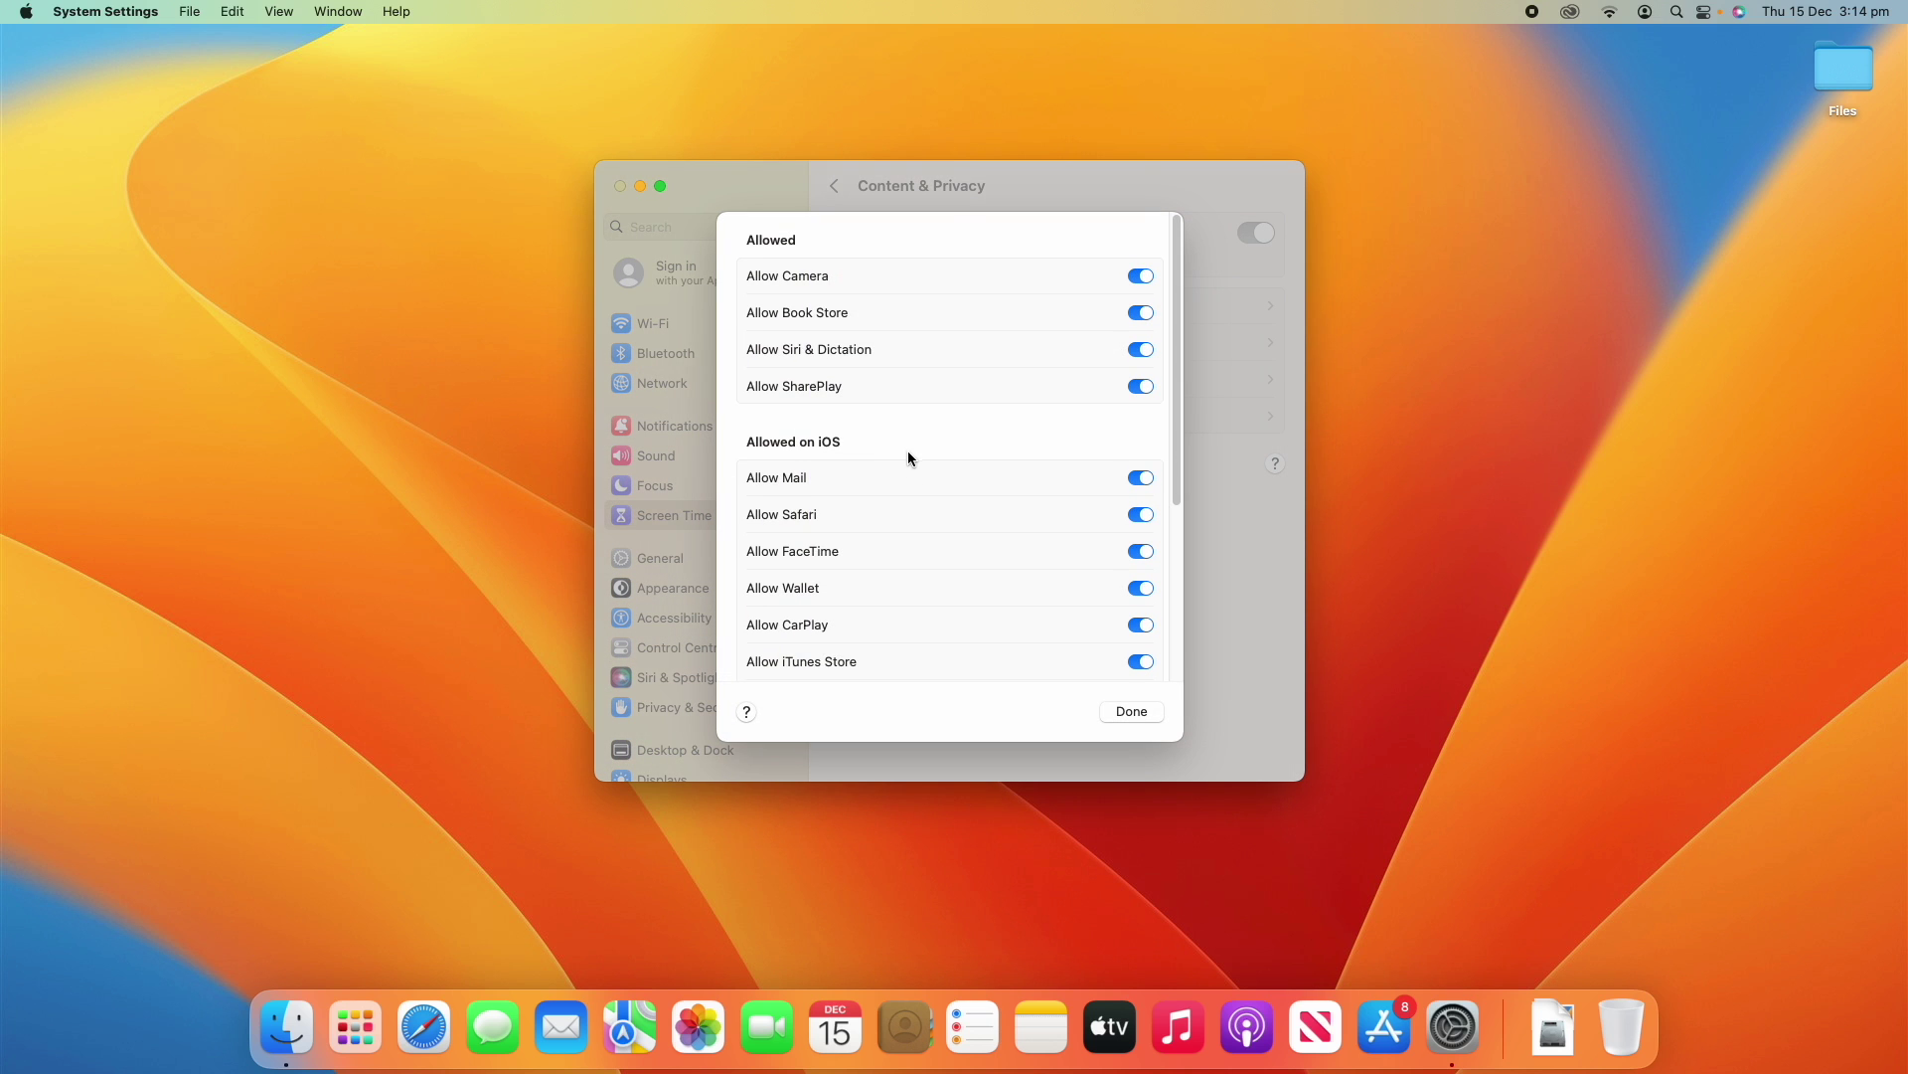
scroll(902, 433, "down", 5)
scroll(902, 433, "up", 5)
left_click(1131, 711)
Step: Review the Preference Restrictions, turn Content & Privacy off and return to the Screen Time overview
left_click(1011, 422)
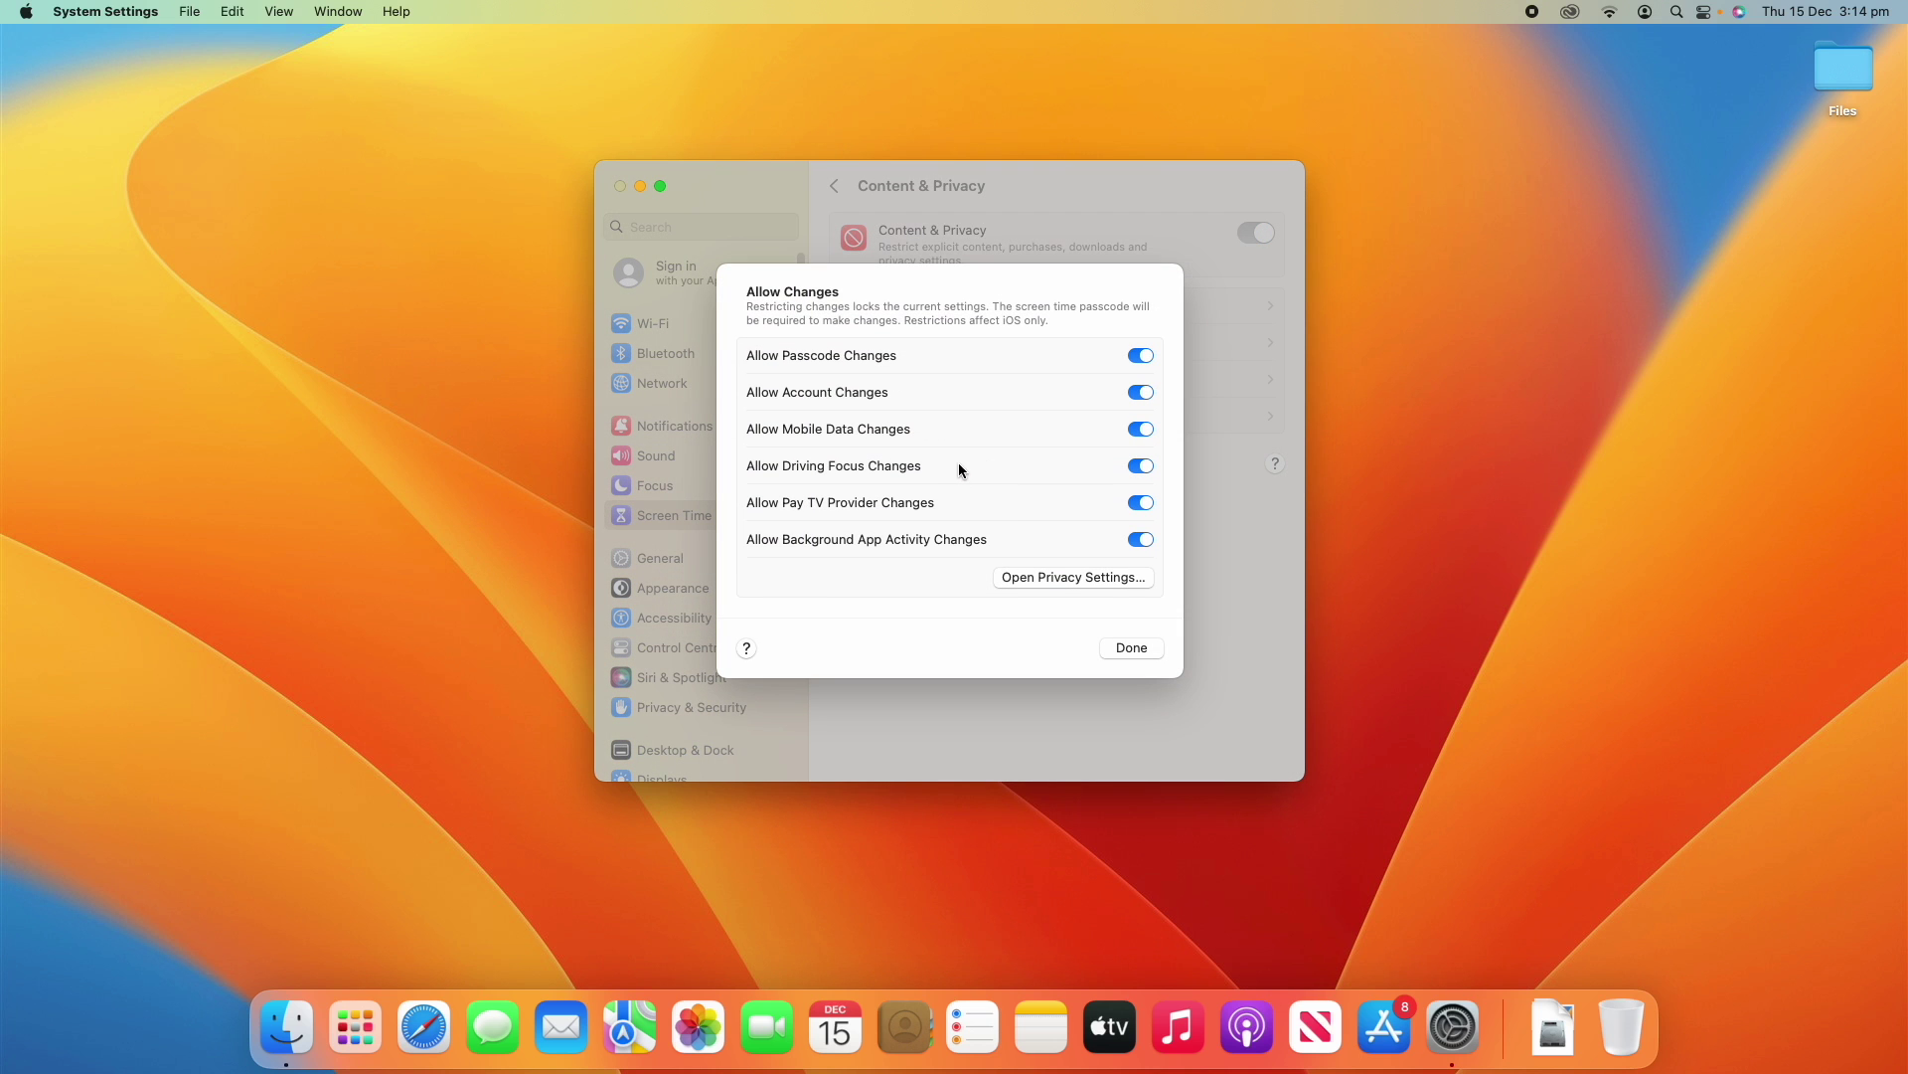
left_click(1131, 647)
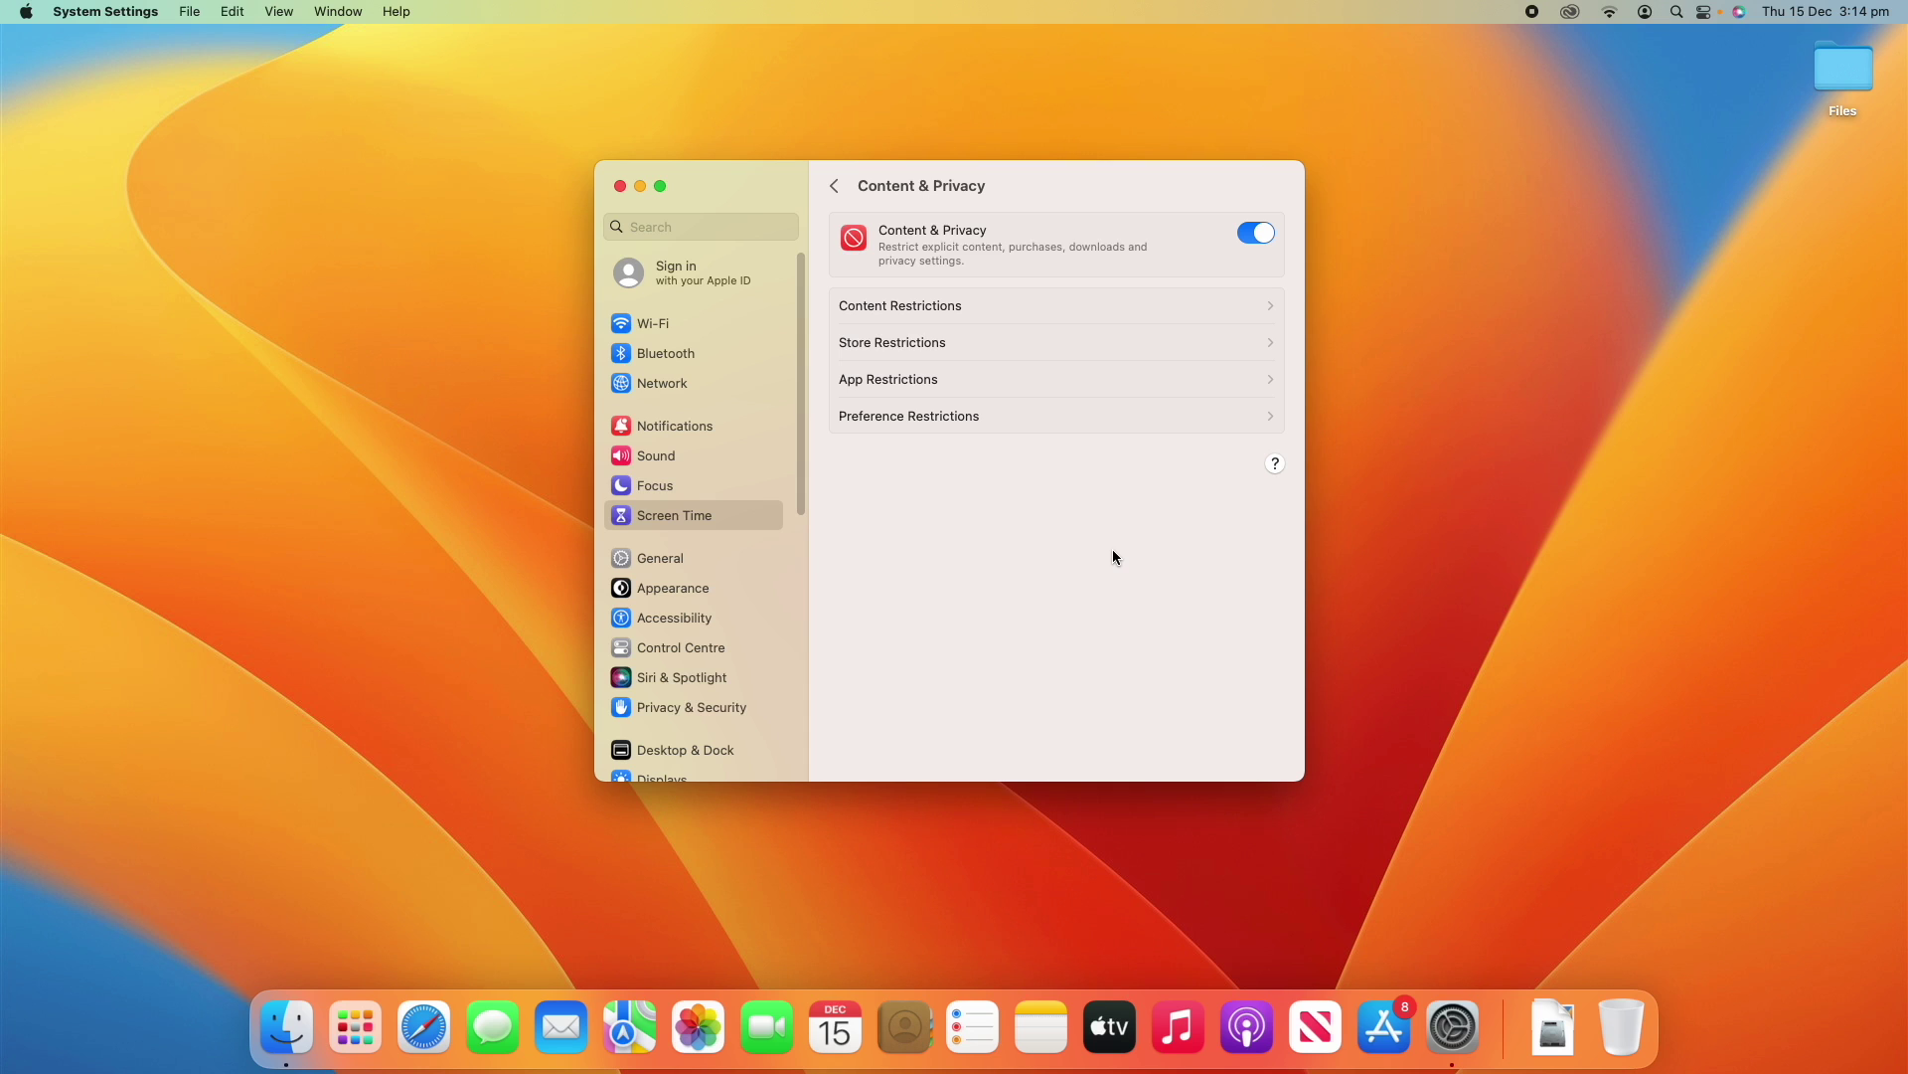
left_click(1255, 233)
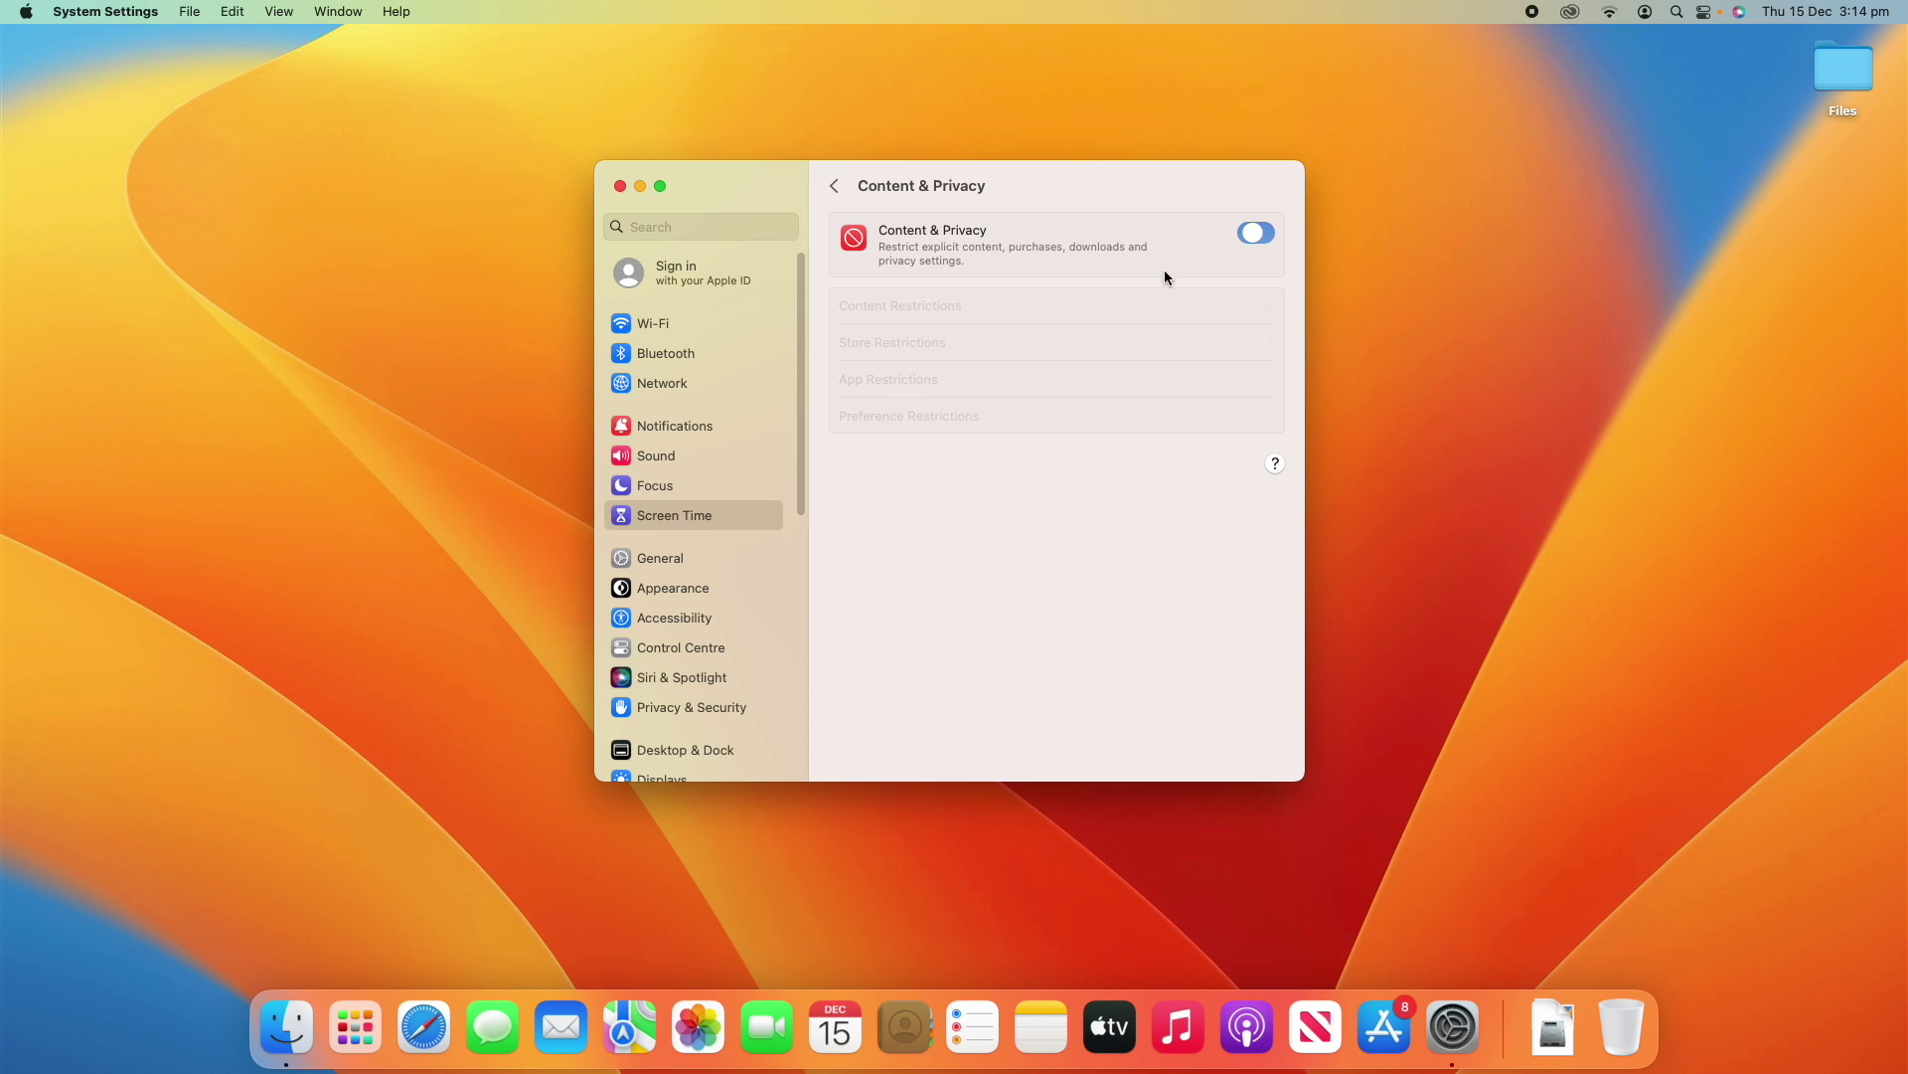
left_click(832, 182)
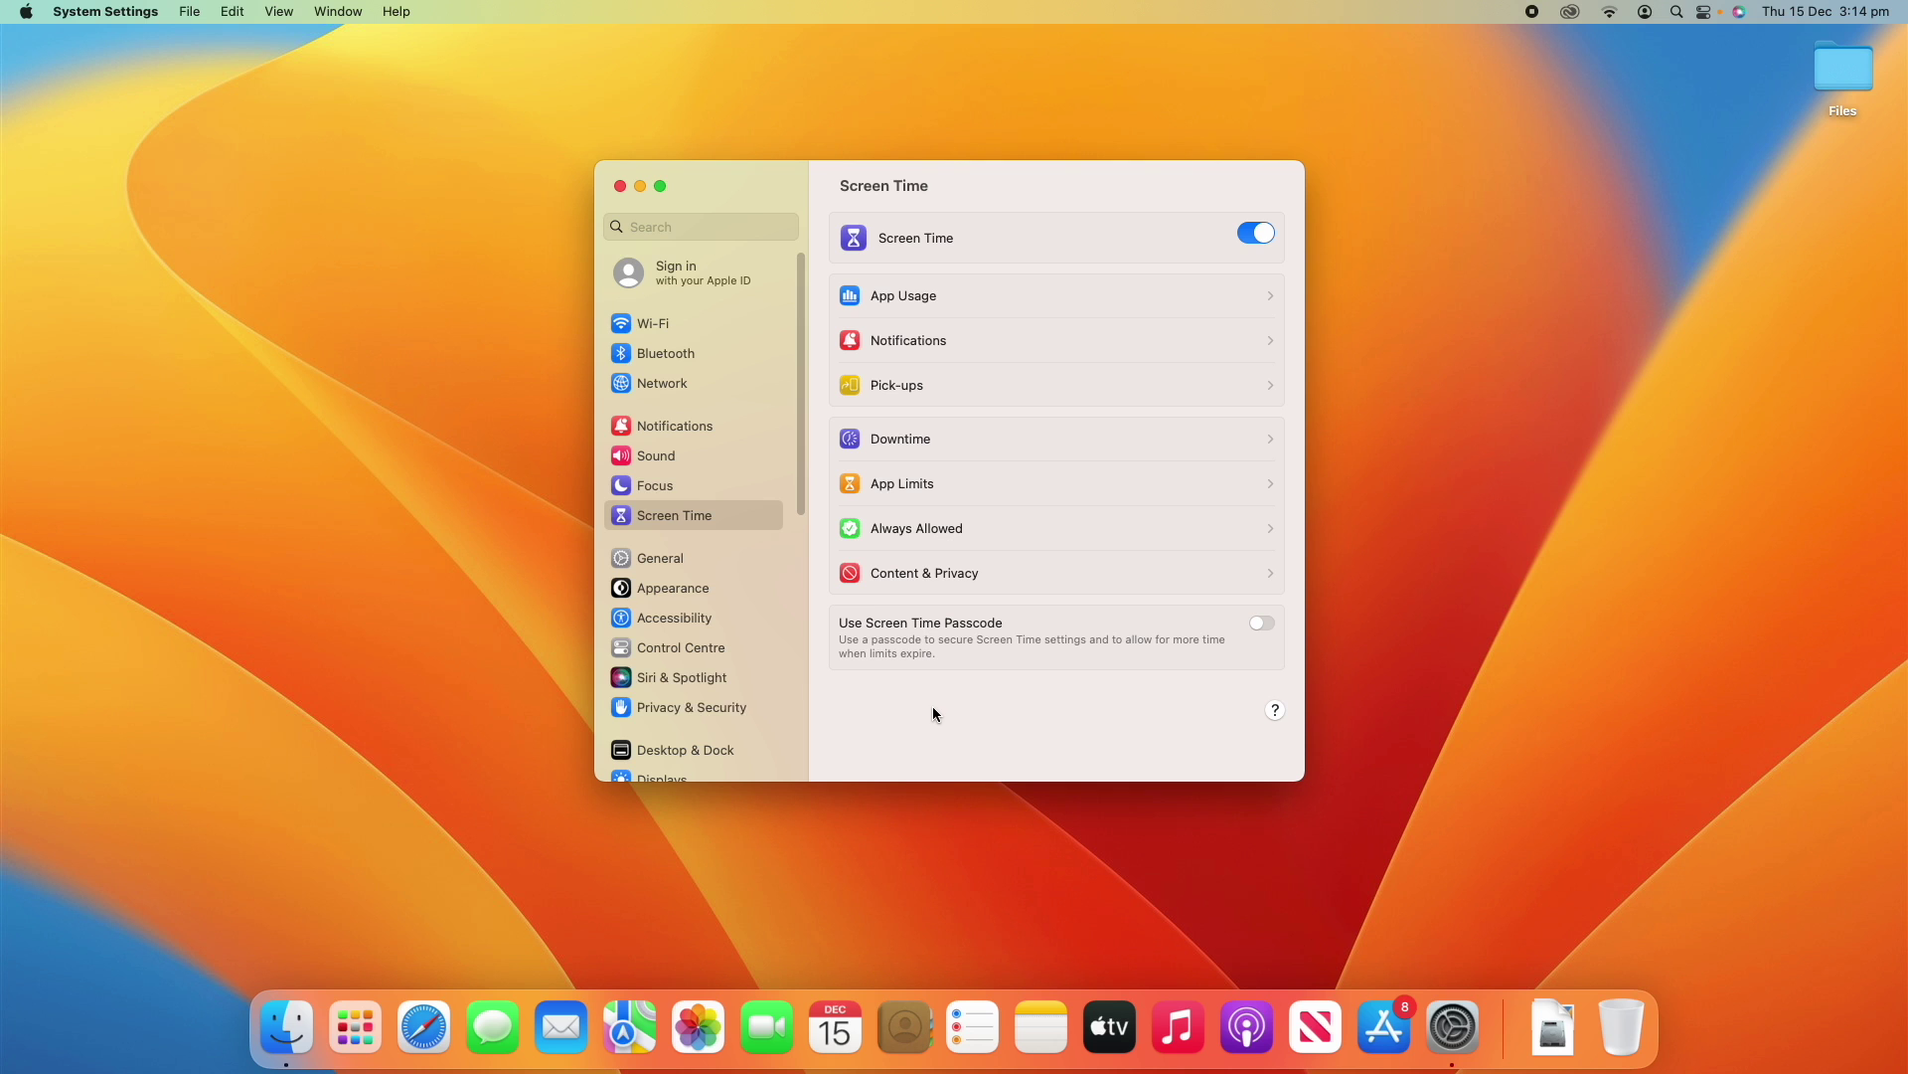
Step: Try to turn on the Screen Time passcode, and cancel converting the account to a standard user
left_click(1261, 625)
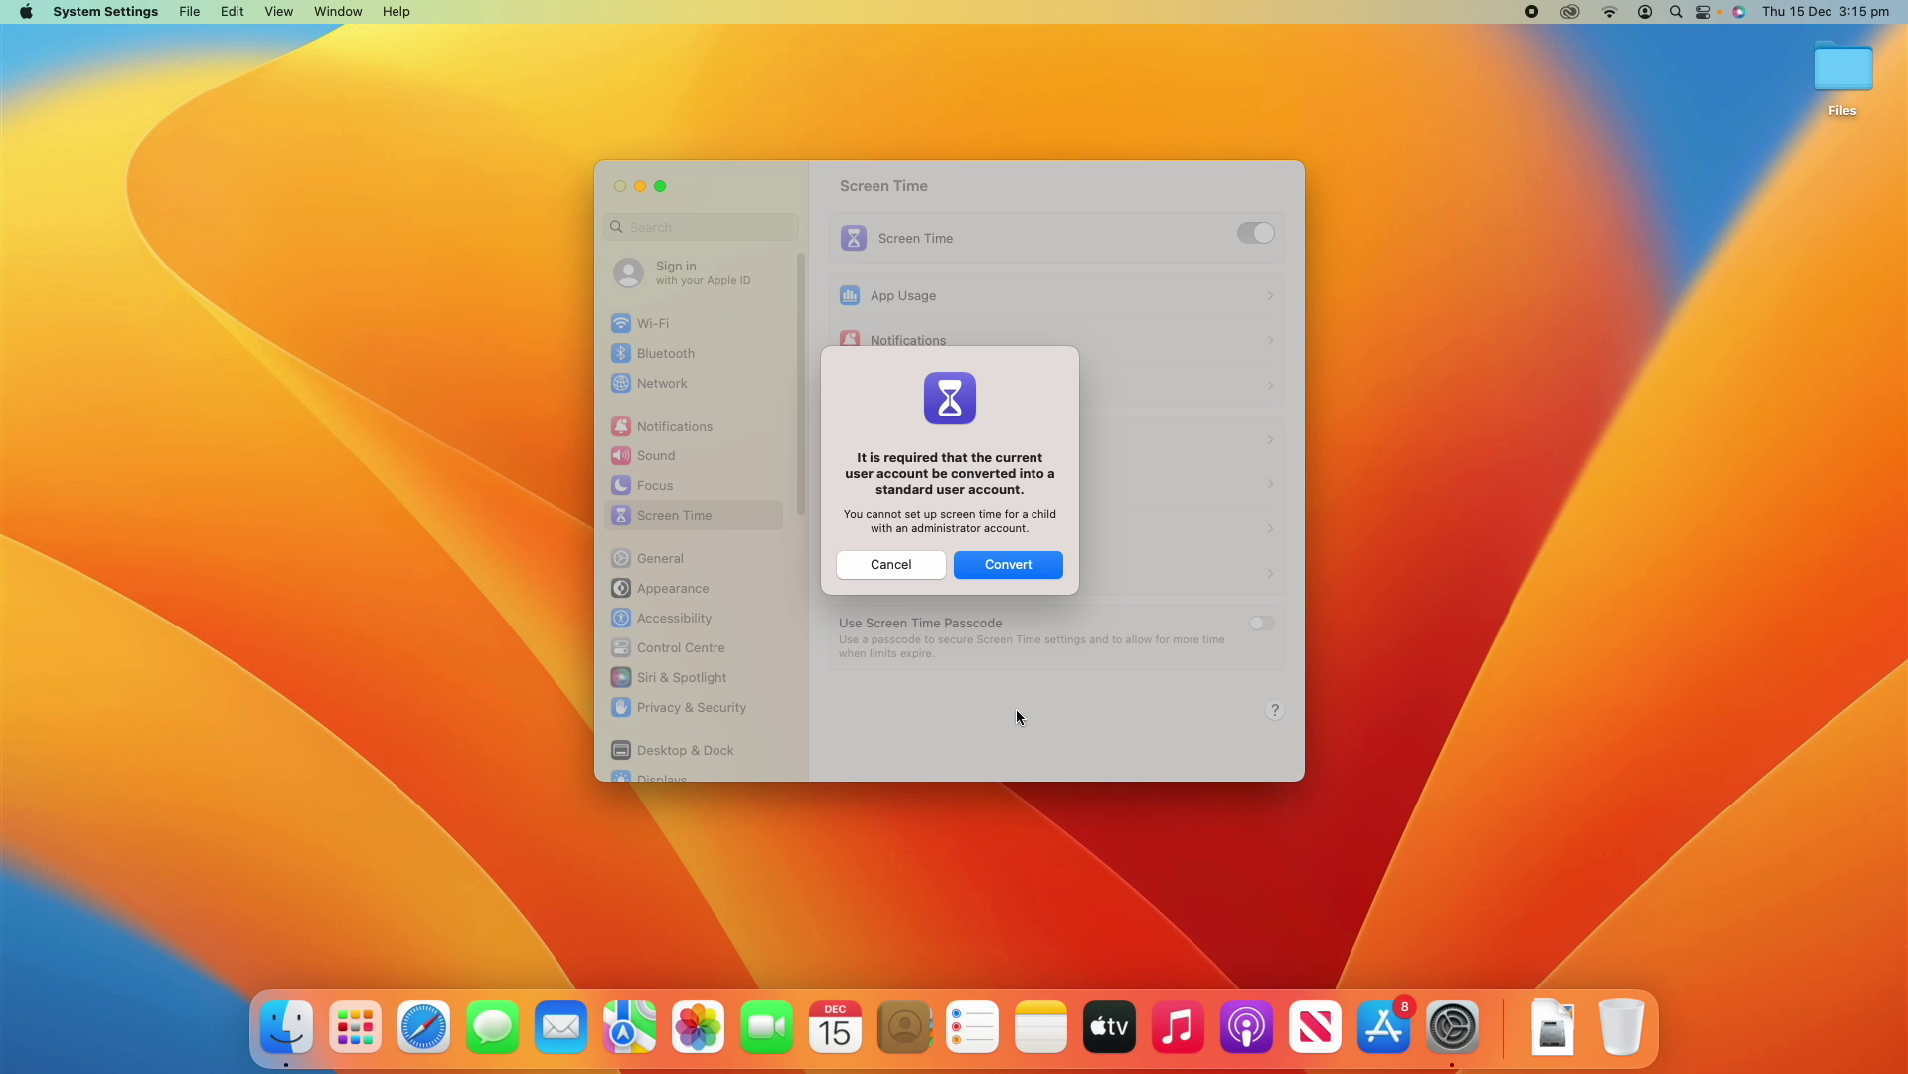
left_click(935, 568)
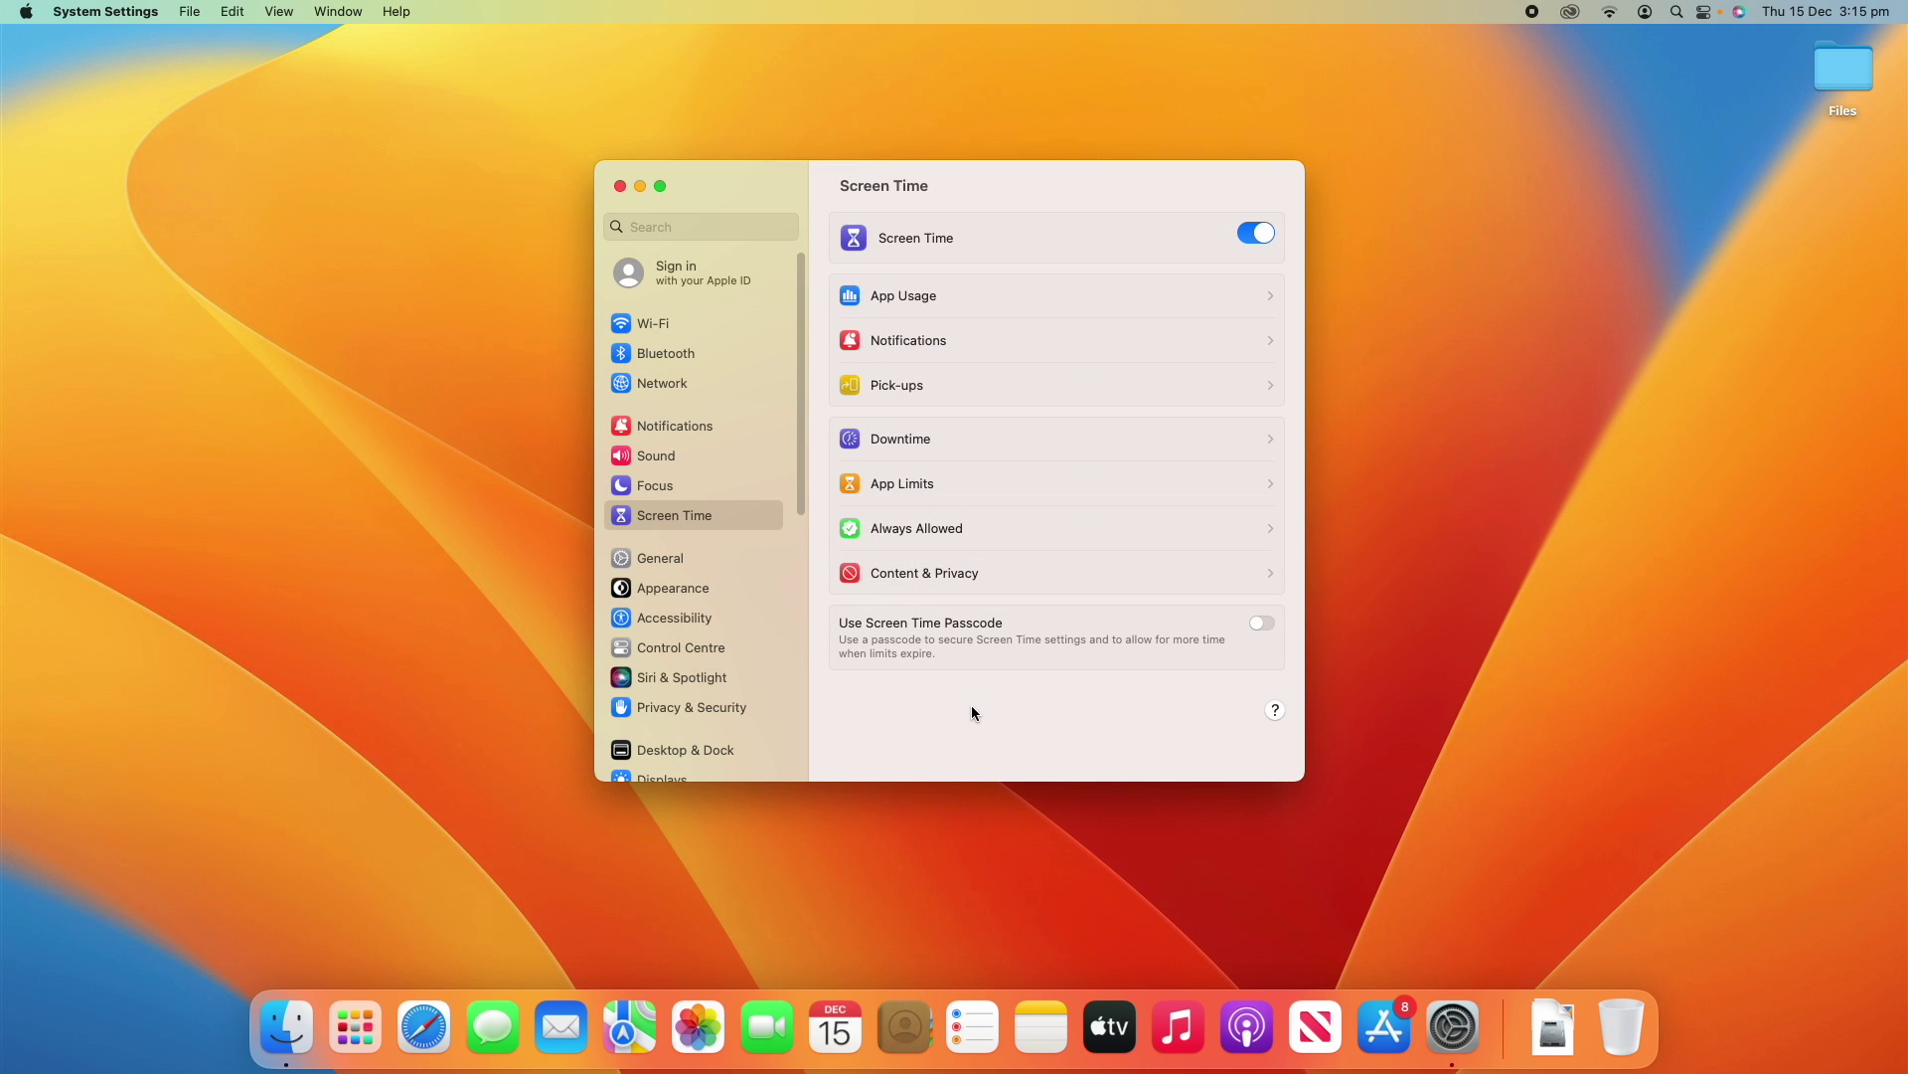
Step: Examine today's App Usage report and its list of apps, and return to the Screen Time overview
left_click(972, 291)
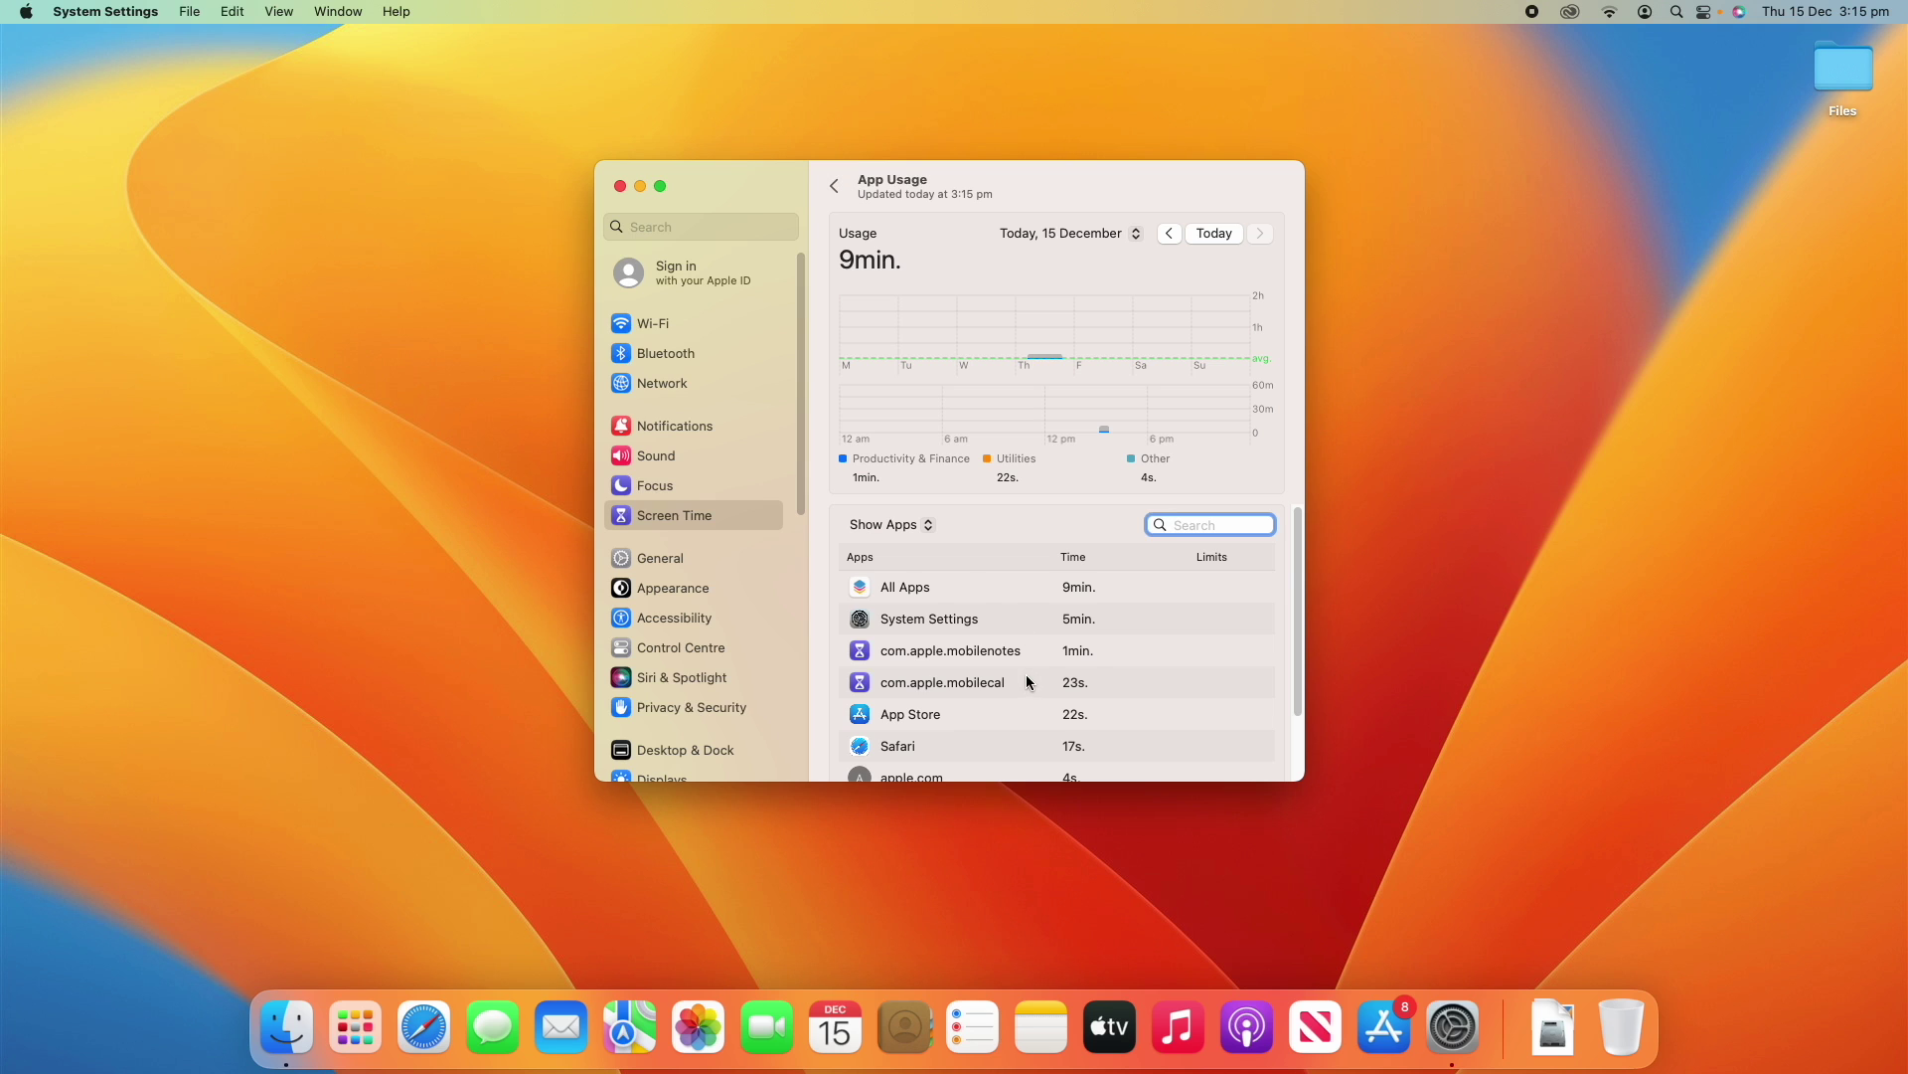
scroll(1029, 682, "down", 3)
scroll(1029, 682, "up", 2)
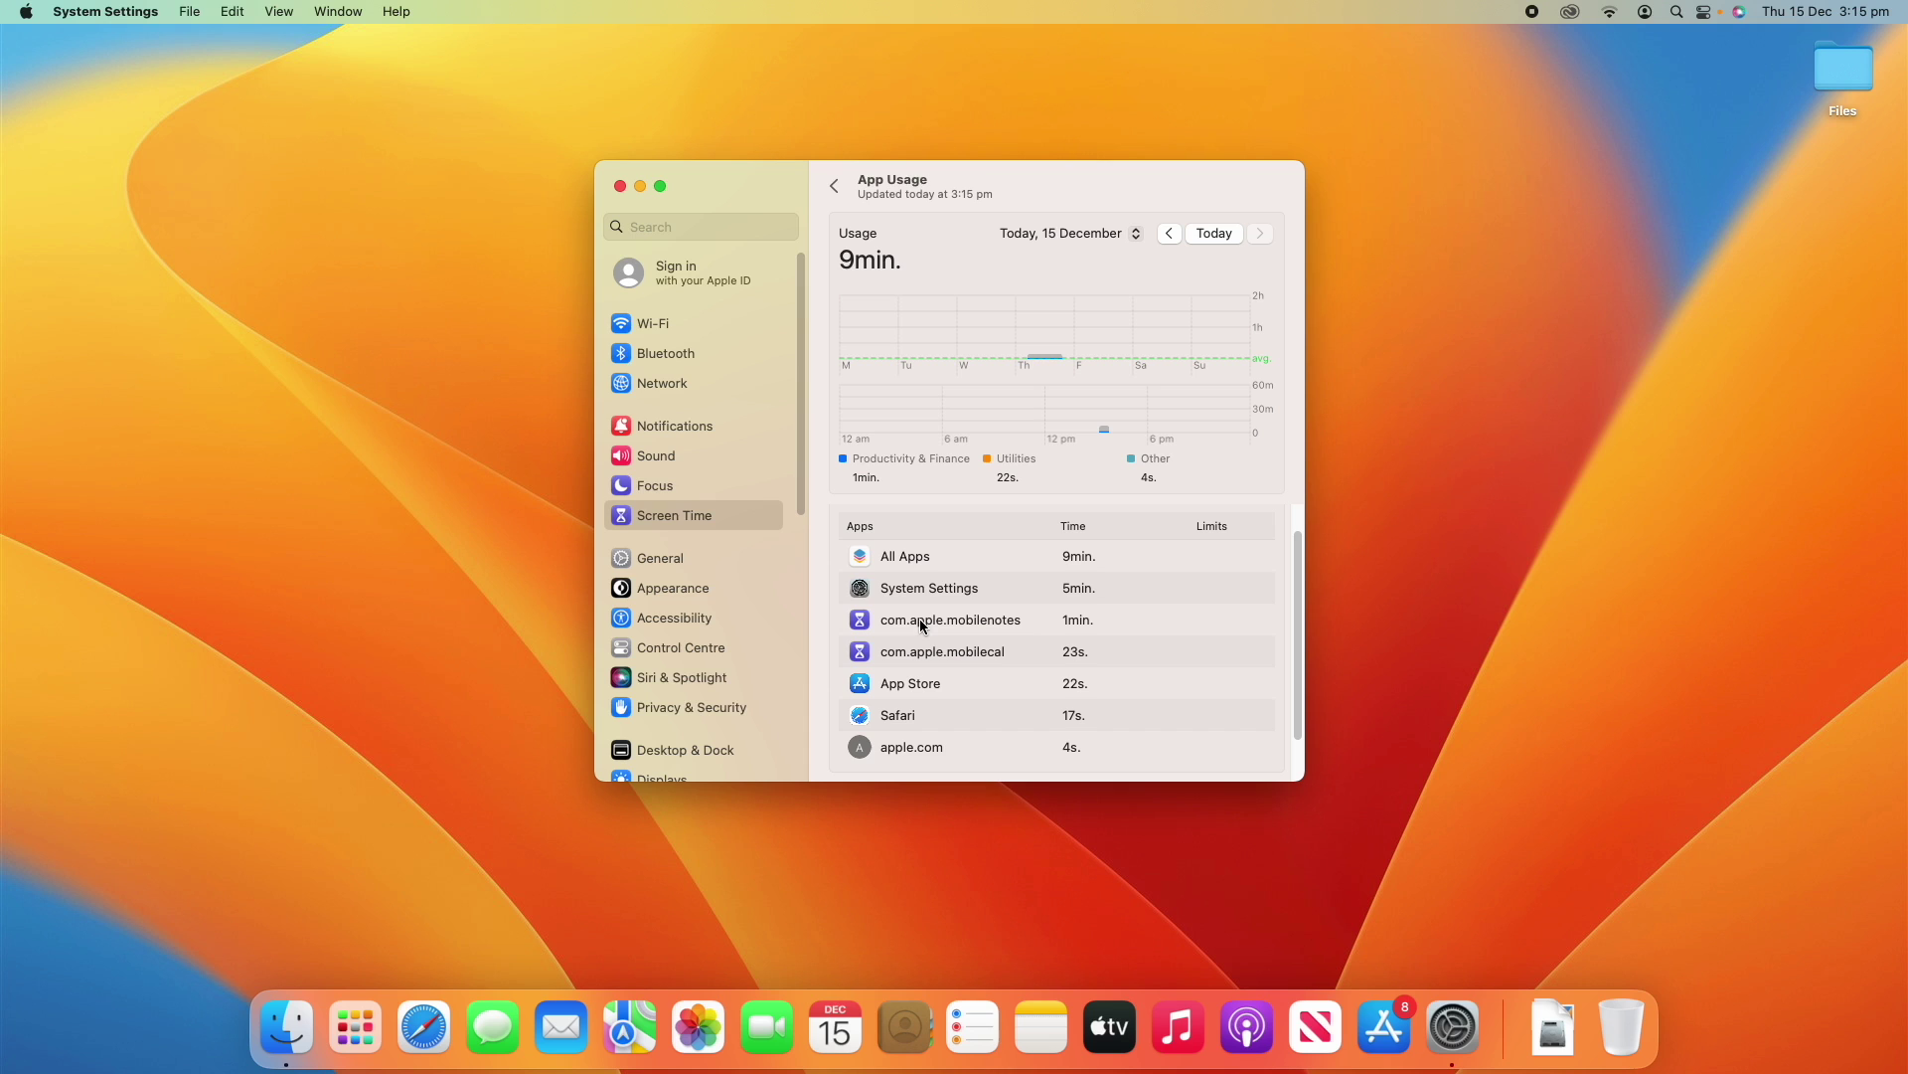
scroll(921, 623, "up", 2)
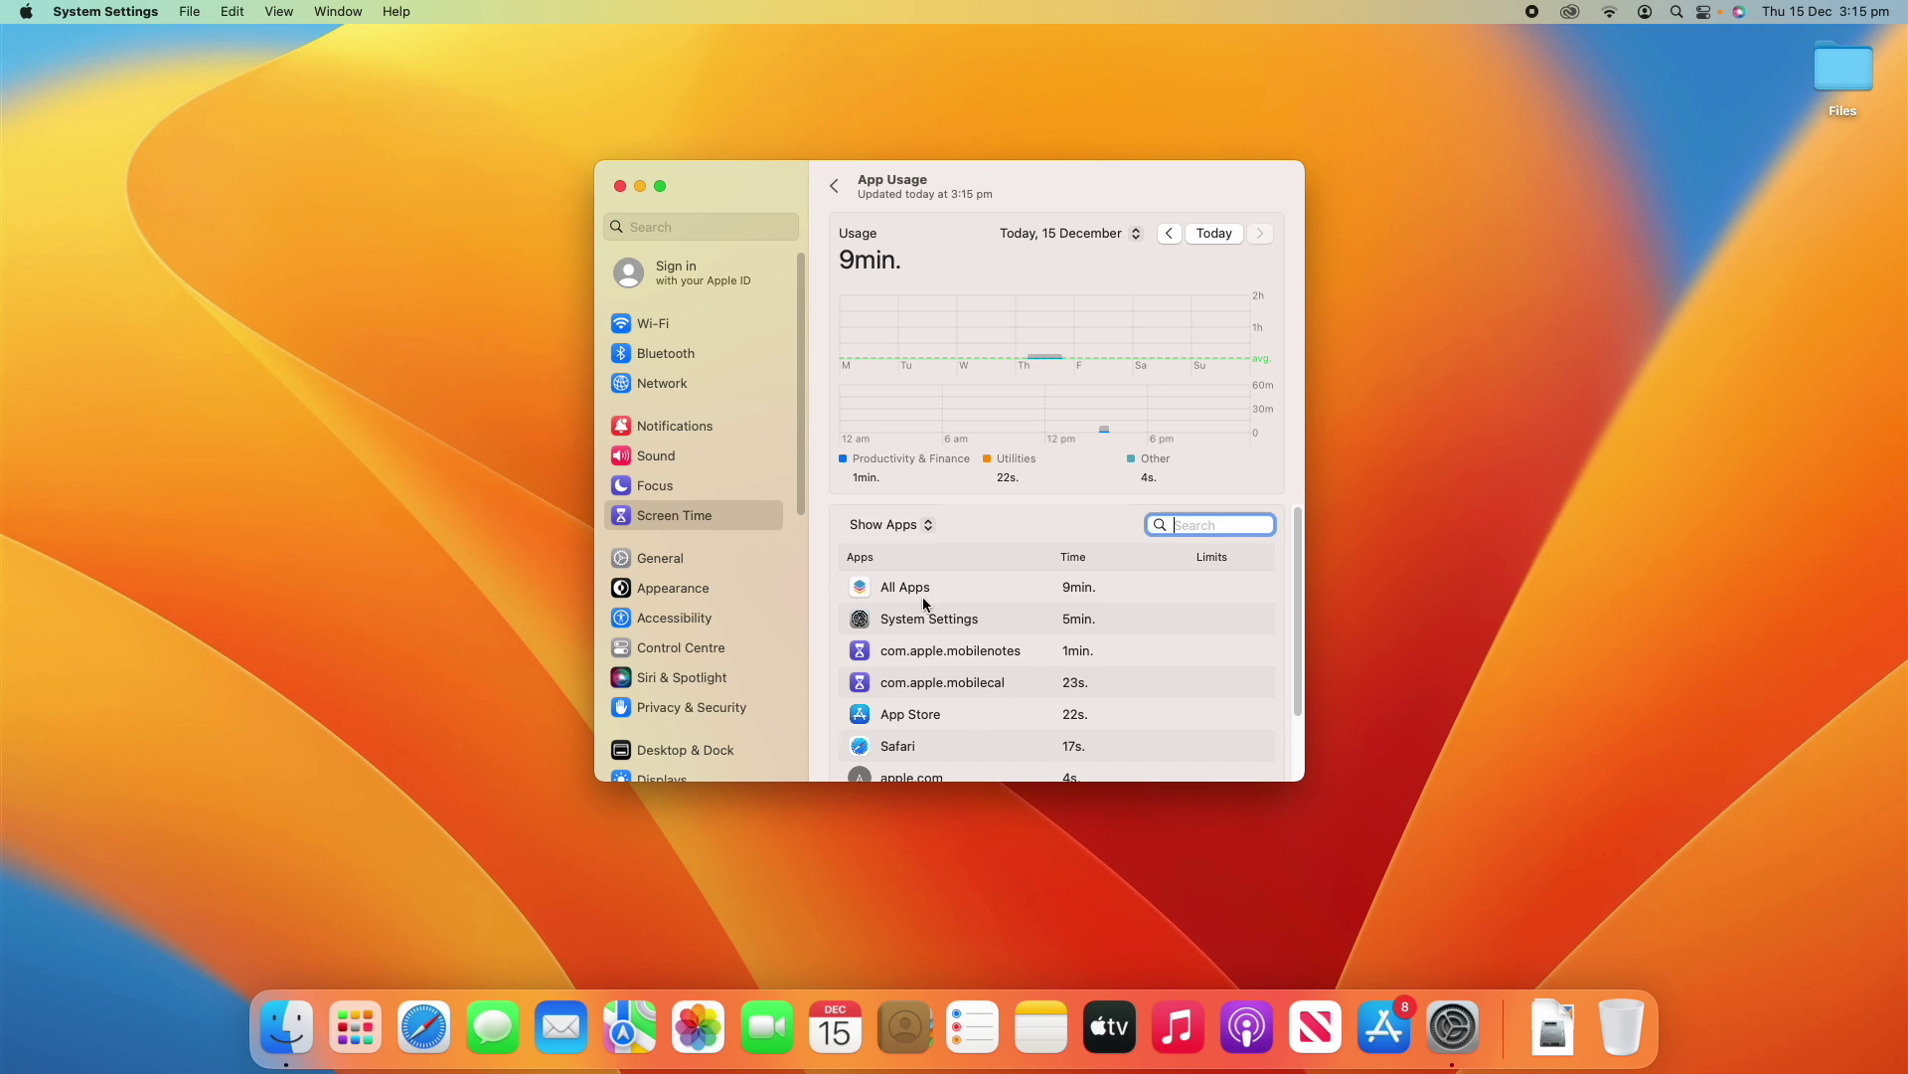
left_click(837, 186)
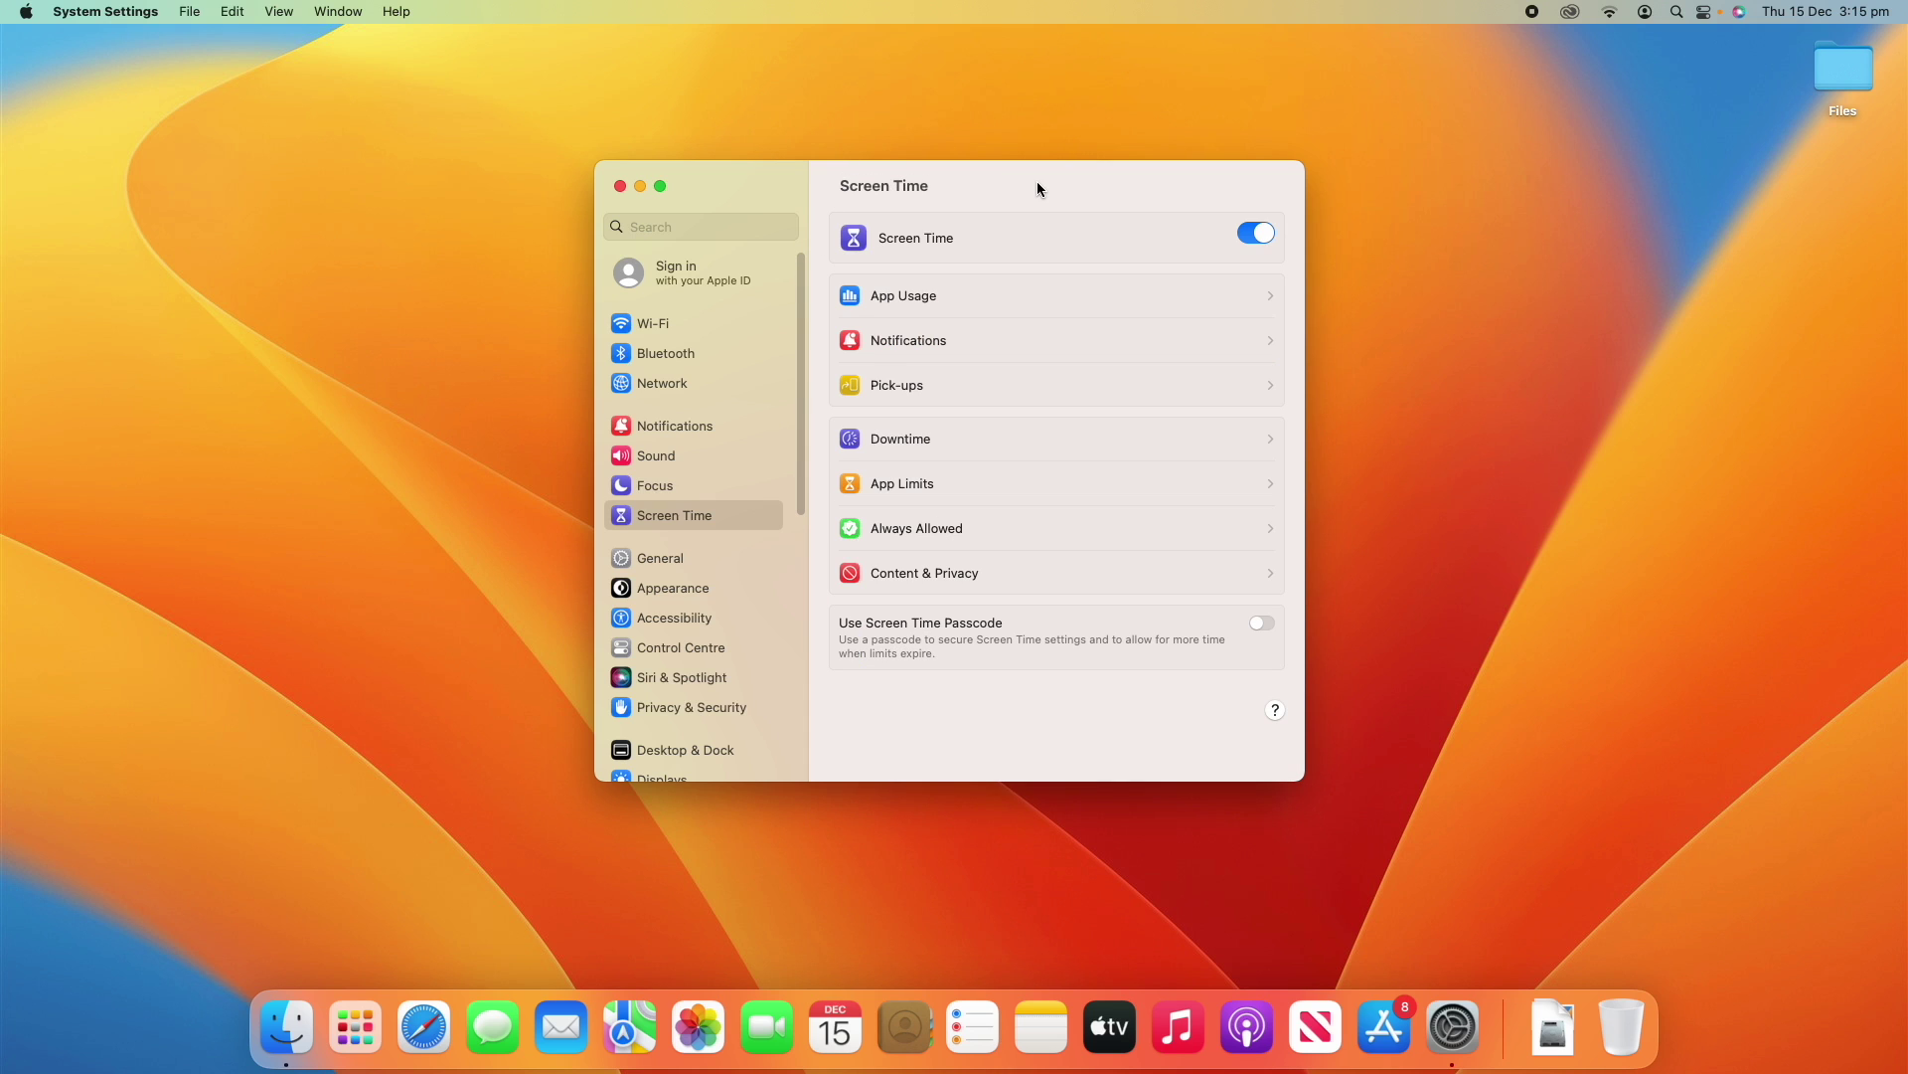